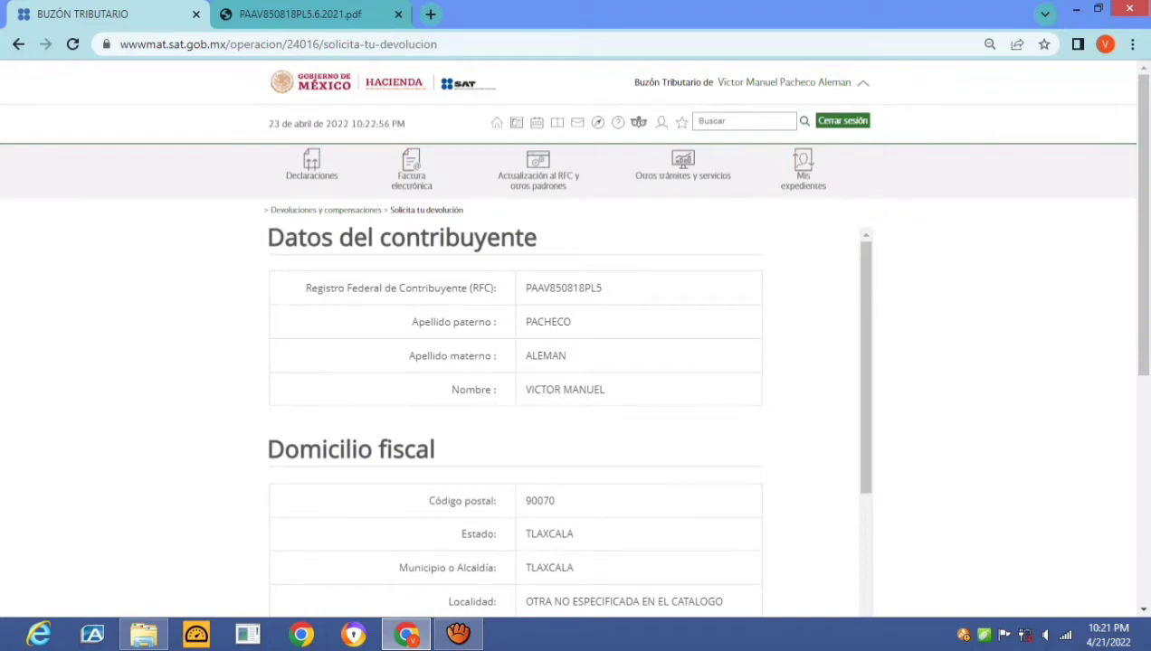
Set the refund origin (Origen devolución) to Saldo a Favor
scroll(579, 362, "down", 3)
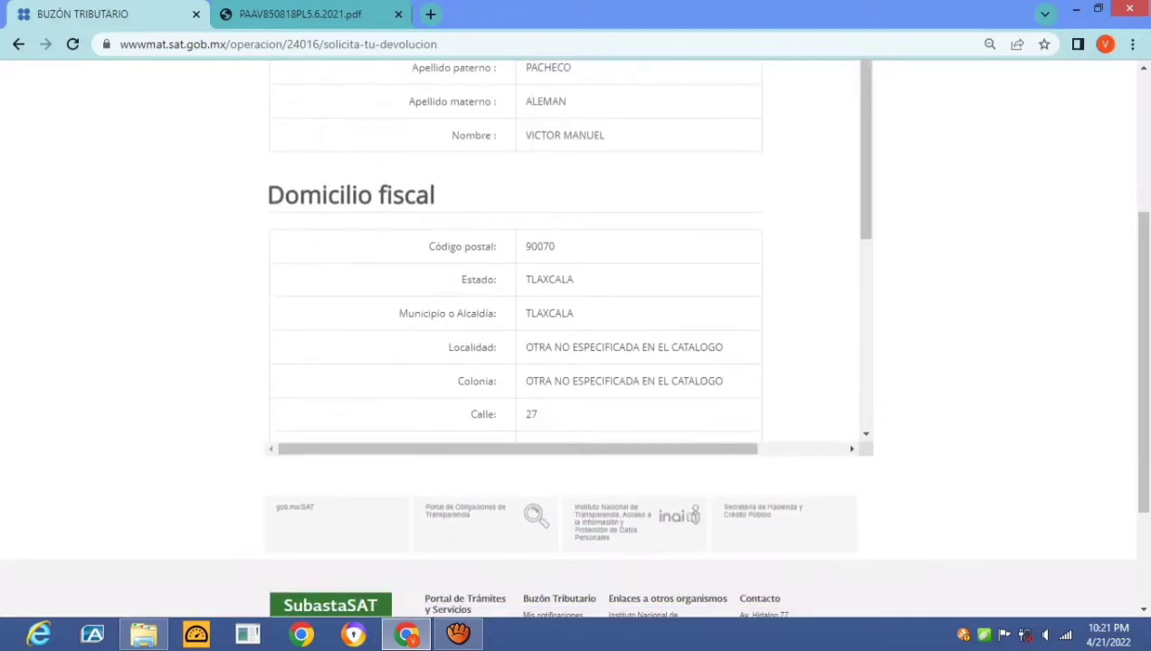
scroll(561, 254, "down", 3)
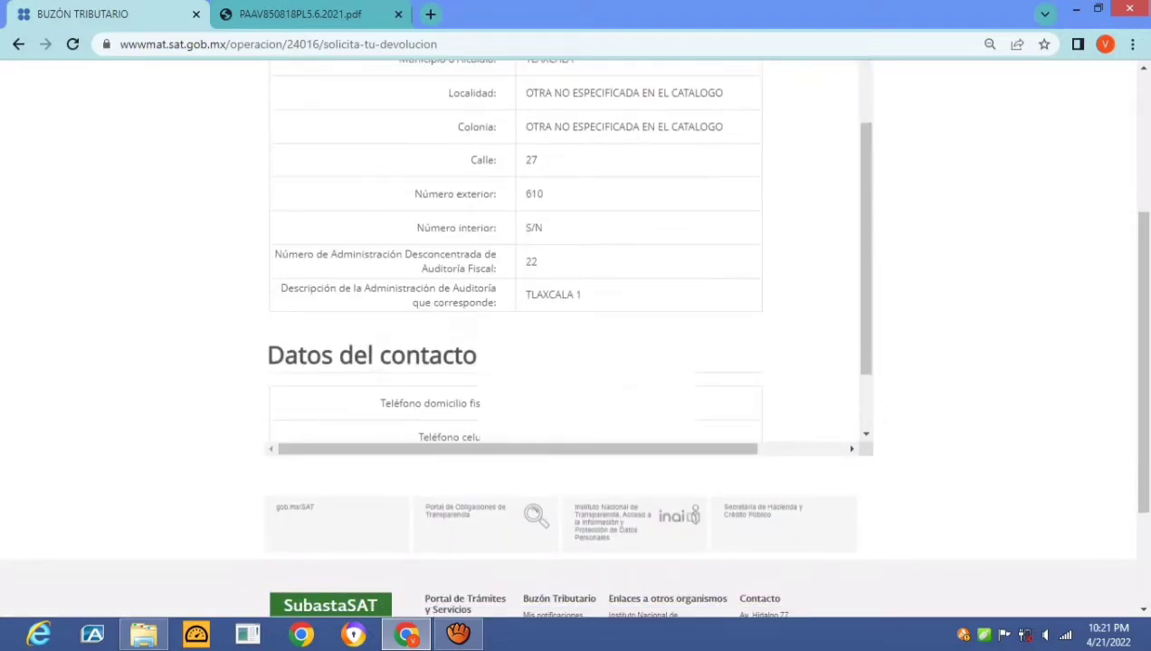
scroll(566, 250, "down", 1)
scroll(568, 317, "down", 2)
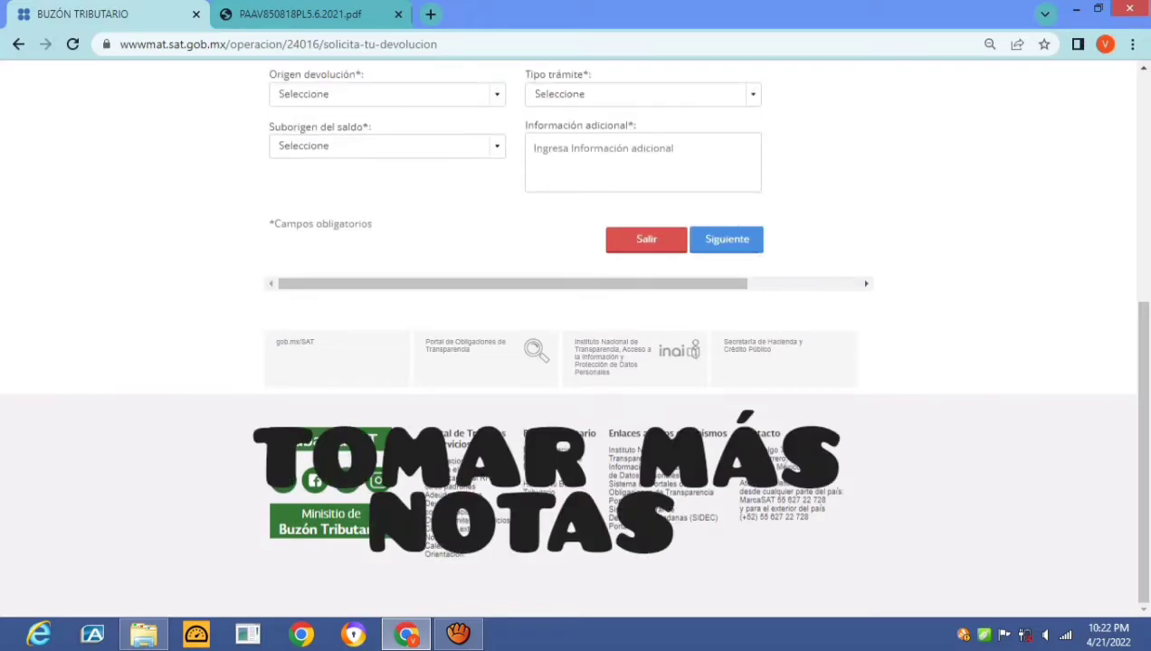
scroll(575, 344, "up", 3)
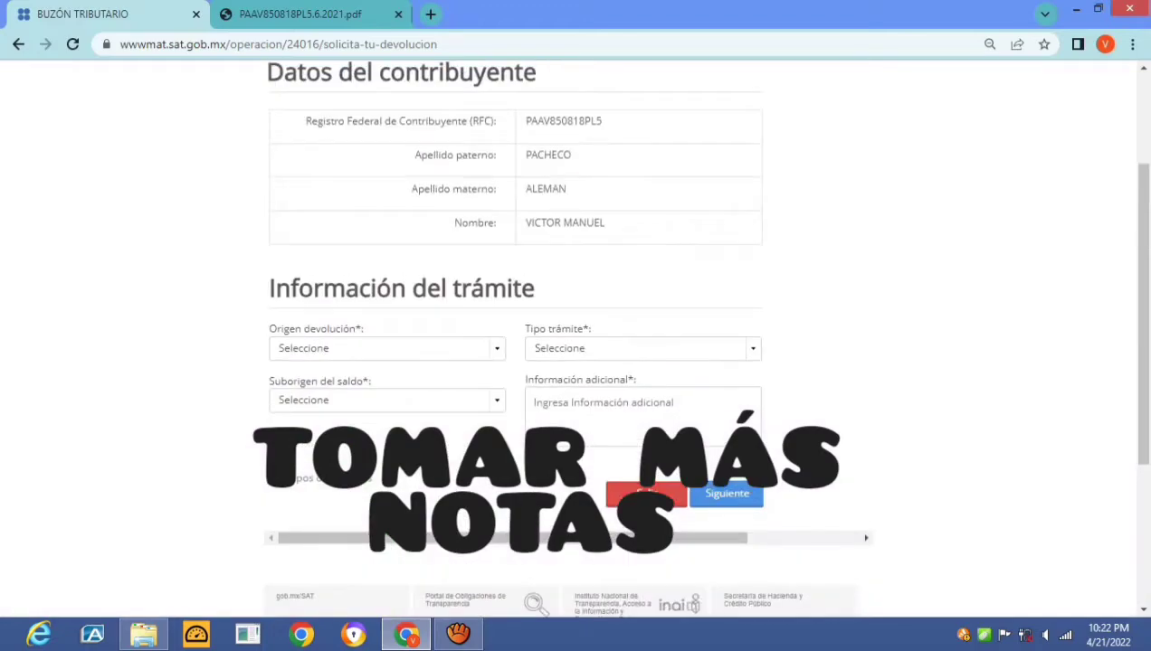
scroll(576, 344, "down", 1)
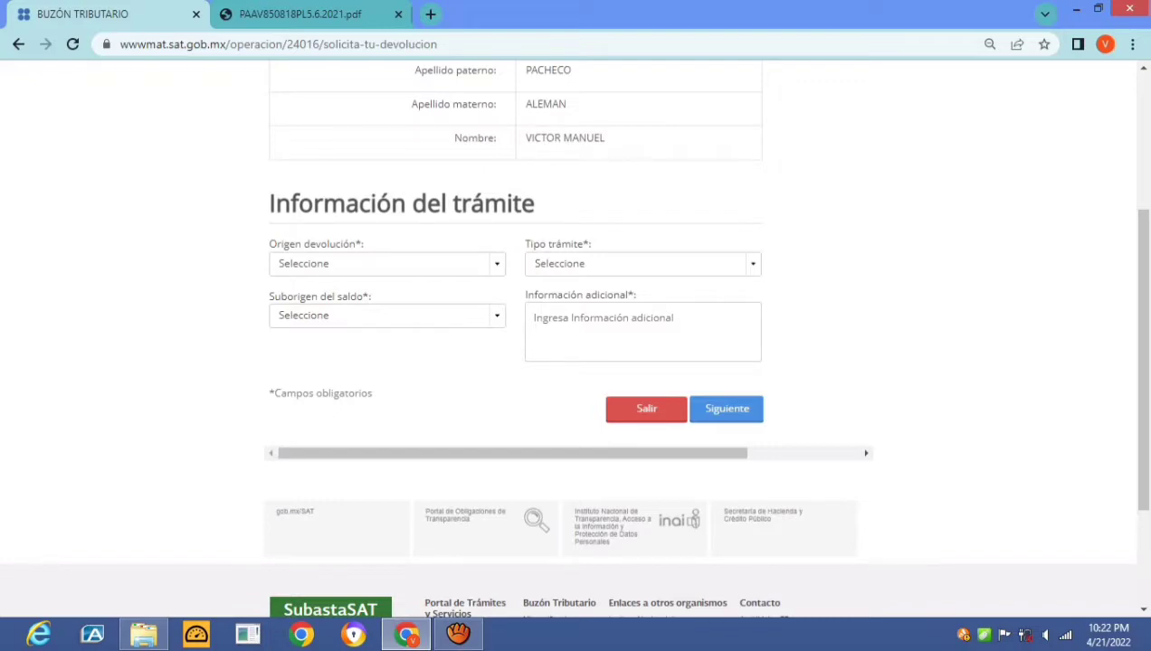
left_click(387, 263)
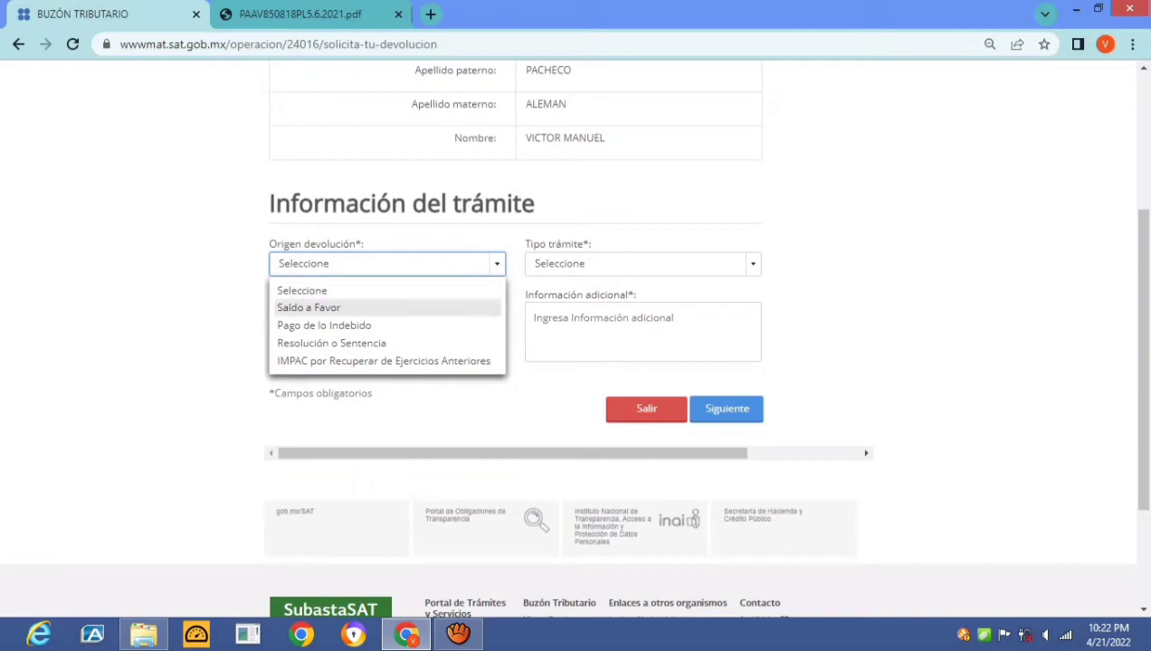
key("Up")
key("Up")
key("Return")
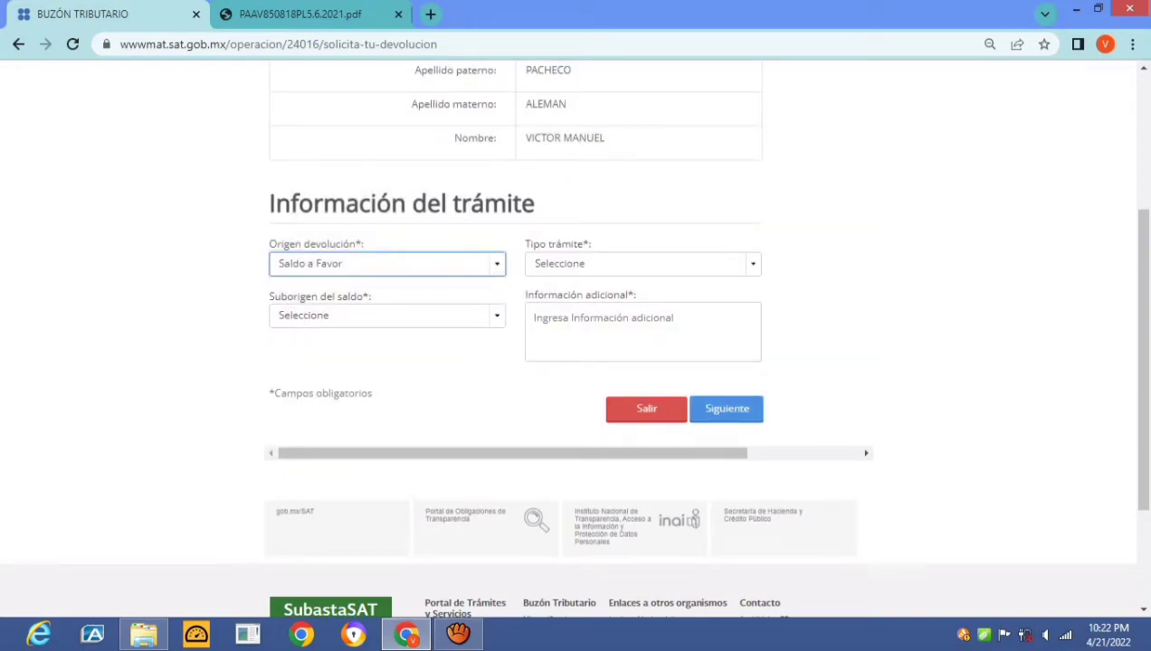
Choose procedure type 115 ISR Personas Físicas and balance sub-origin Otros
key("Tab")
key("alt+Down")
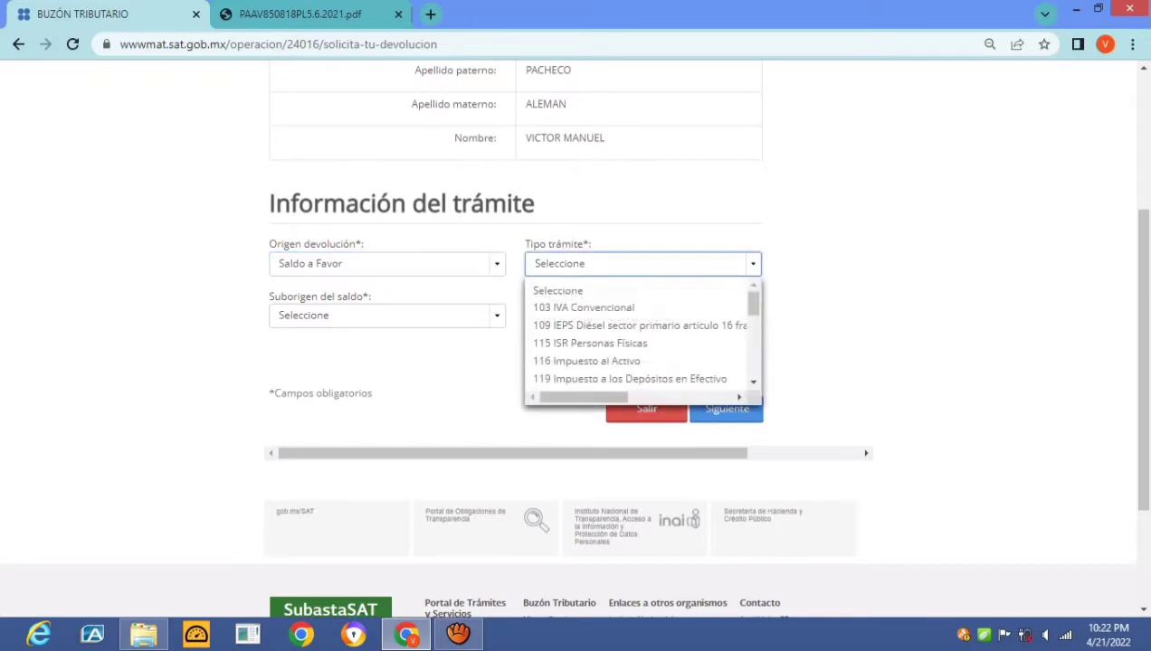
key("Down")
key("Down")
key("Down")
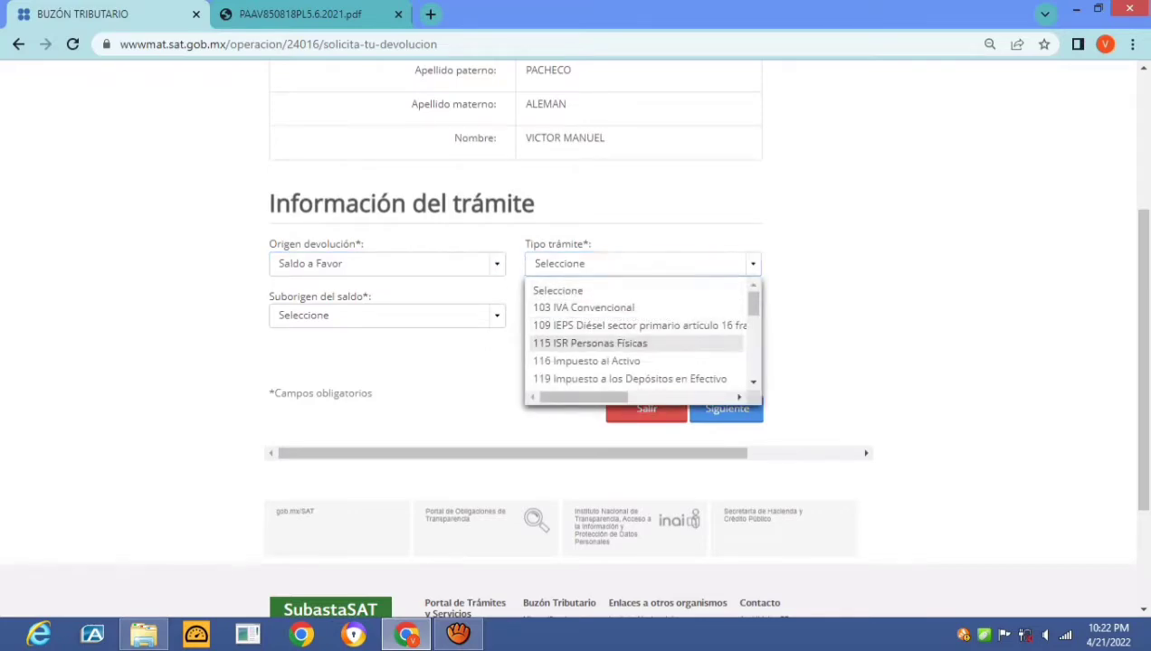
key("Return")
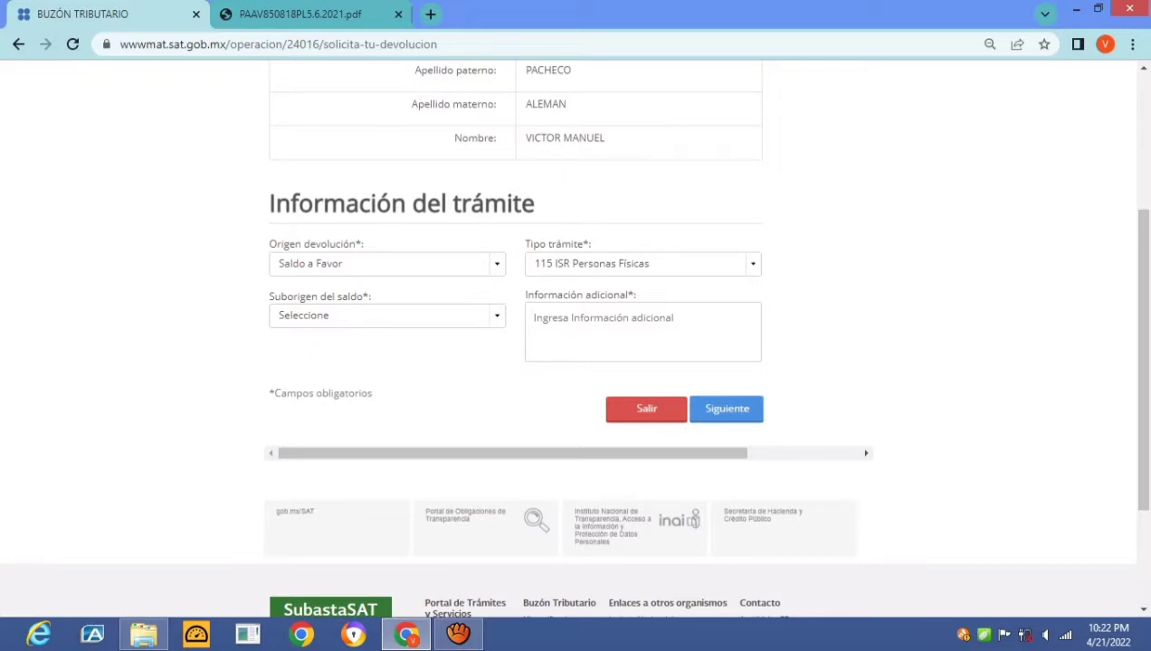
key("Tab")
key("alt+Down")
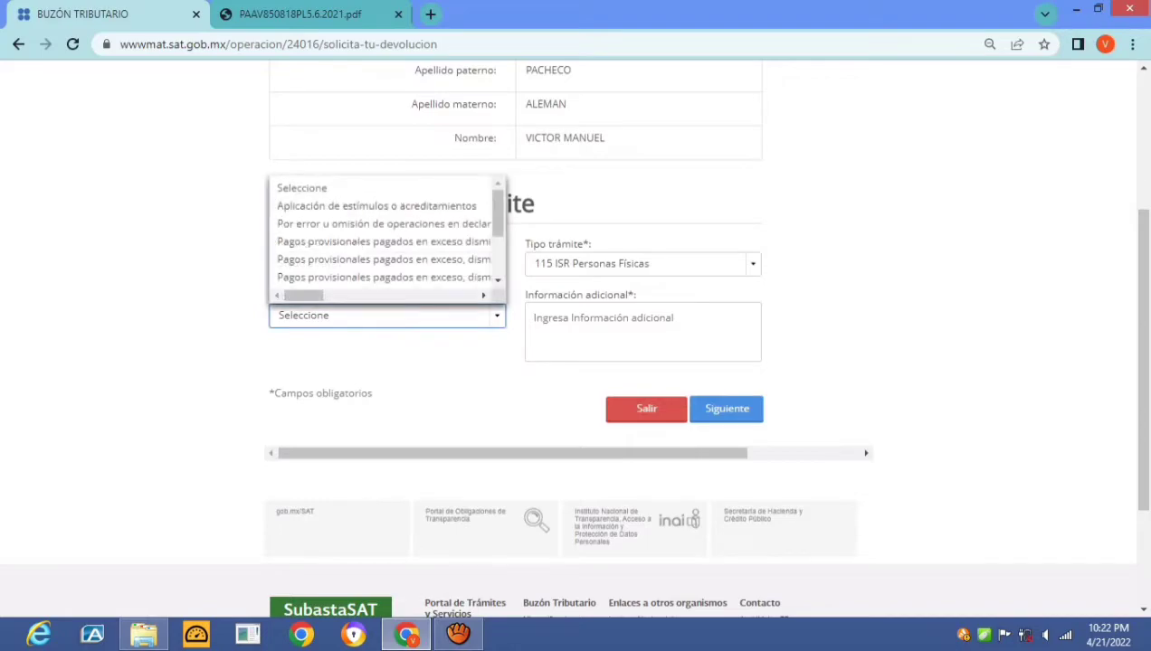
scroll(384, 235, "down", 3)
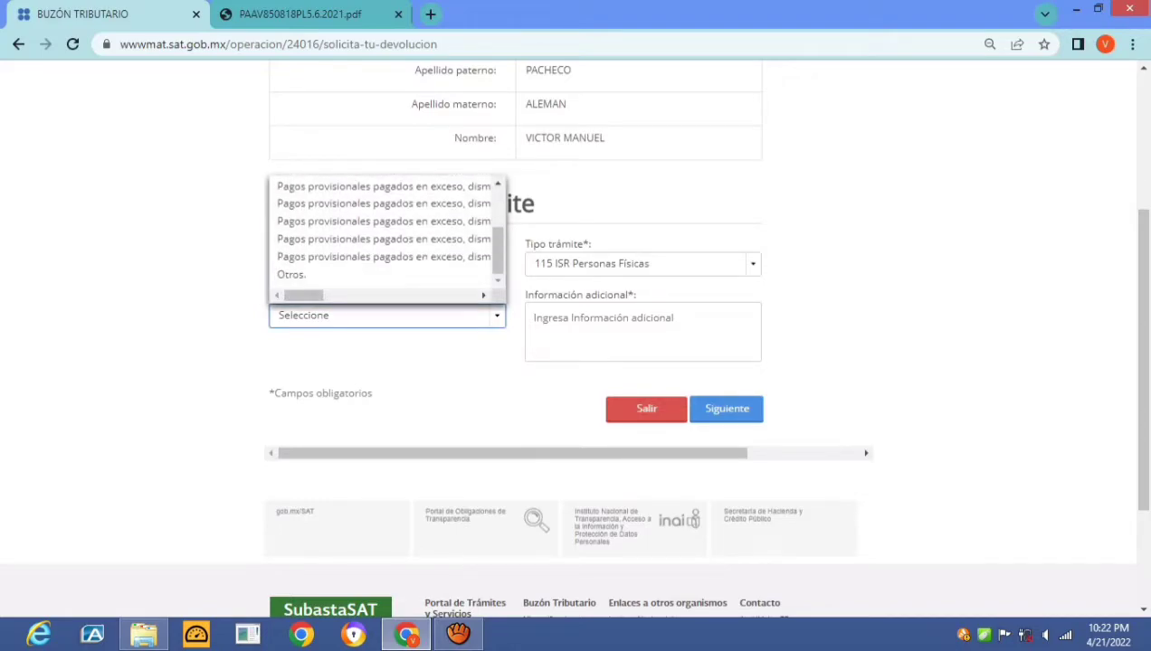
key("Down")
key("Down")
key("Down")
key("Return")
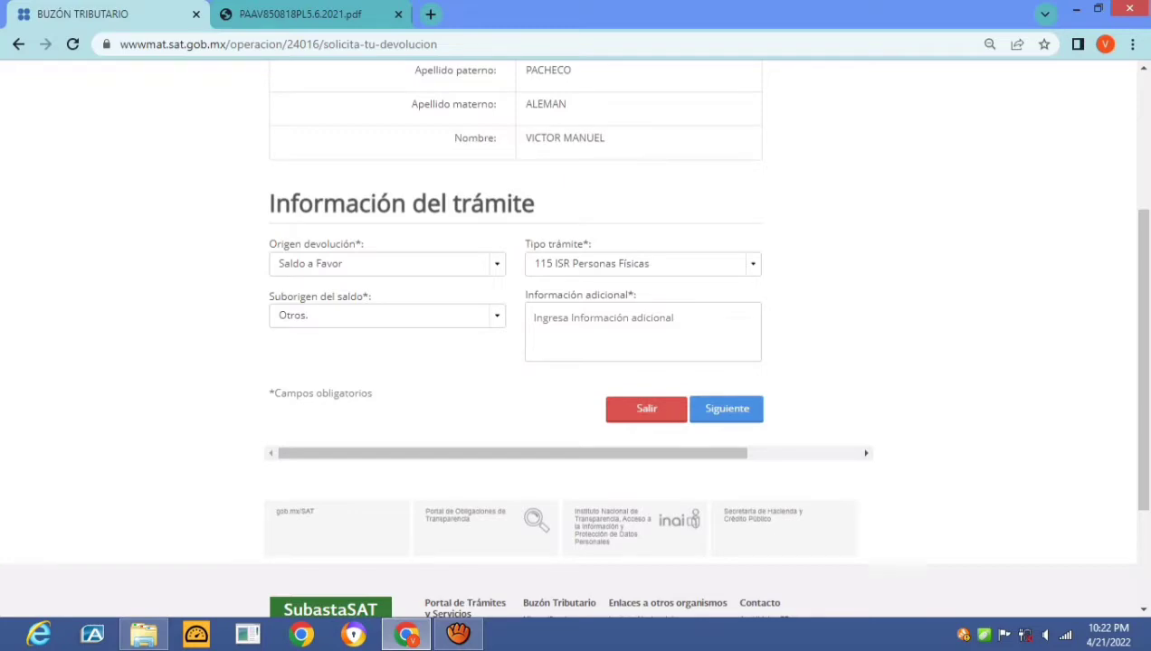
left_click(543, 319)
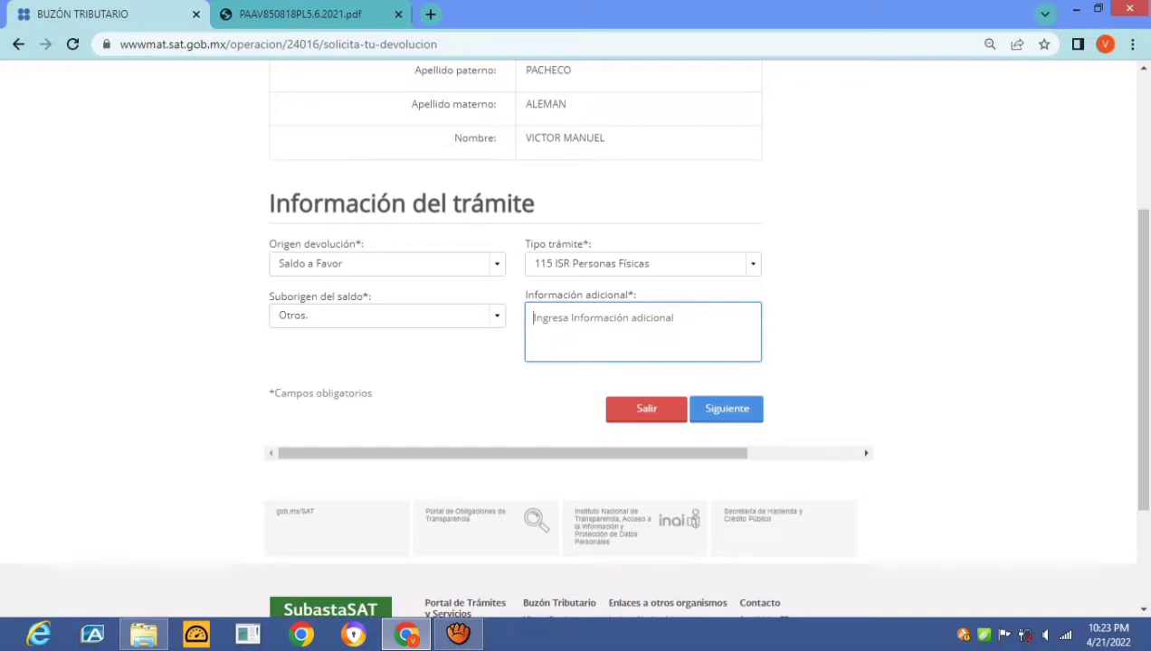
Type the greeting 'BUENOS DIAS C. REPRESENTANTE DEL SERVICIO DE ADMINISTRACION TRIBUTARIA.'
type("BUENOS DIAS")
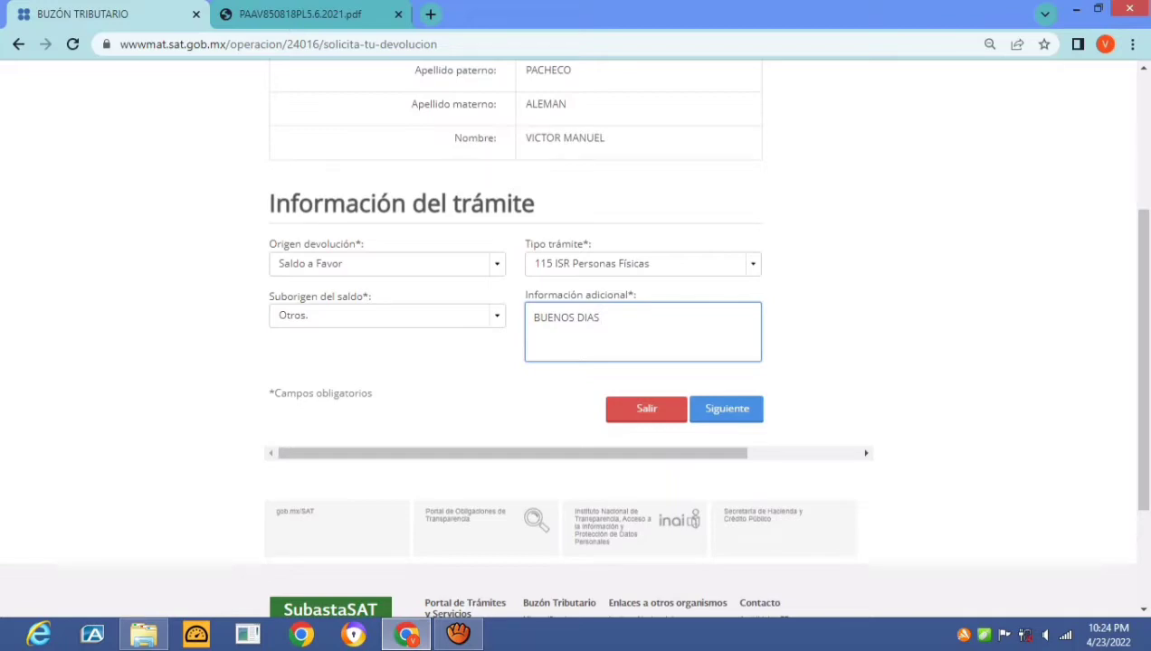
type(" C. REPRESENTAB")
key("BackSpace")
type("NTE")
type("DEL")
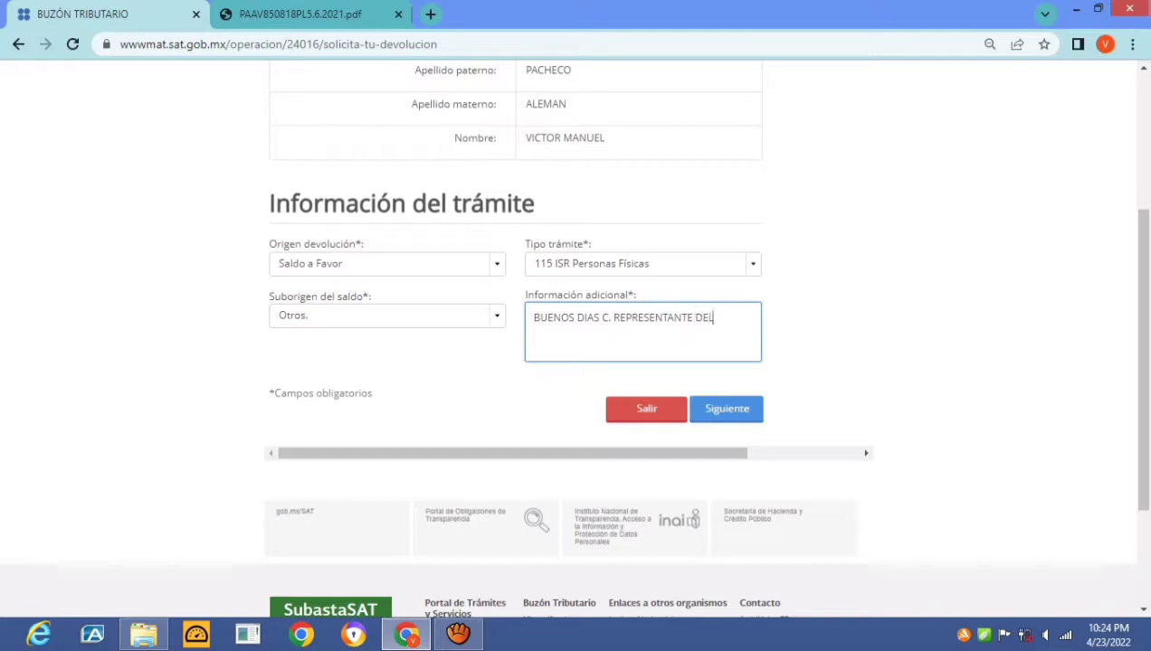
type(" SERVICIO D")
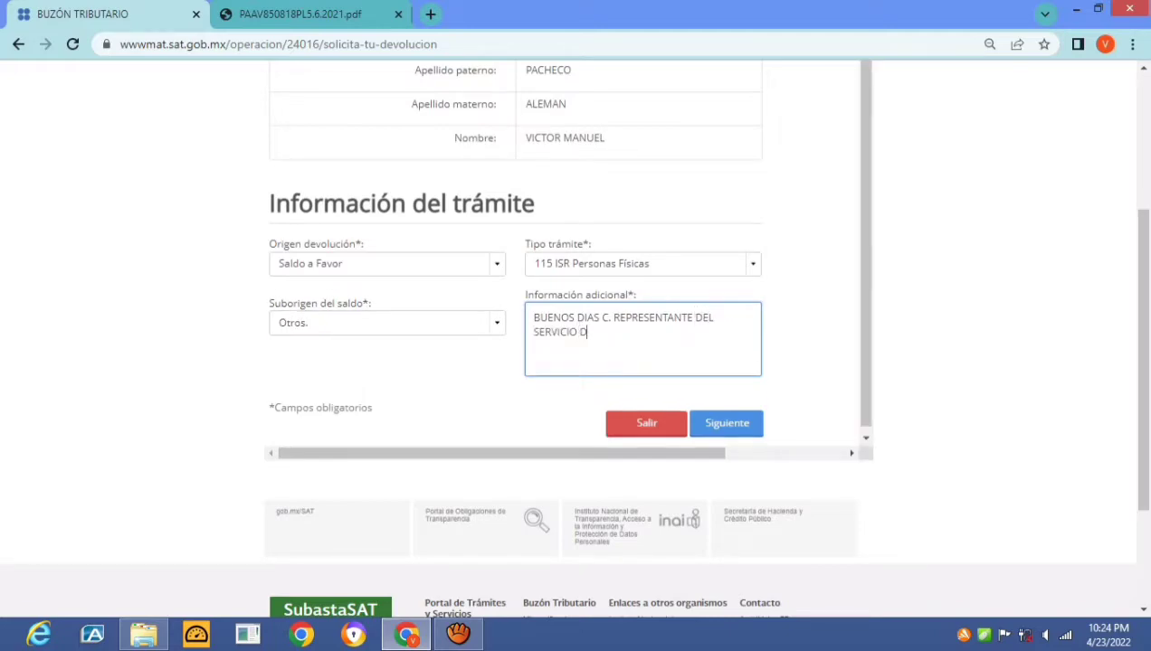
type("E ADMINISTRACION T")
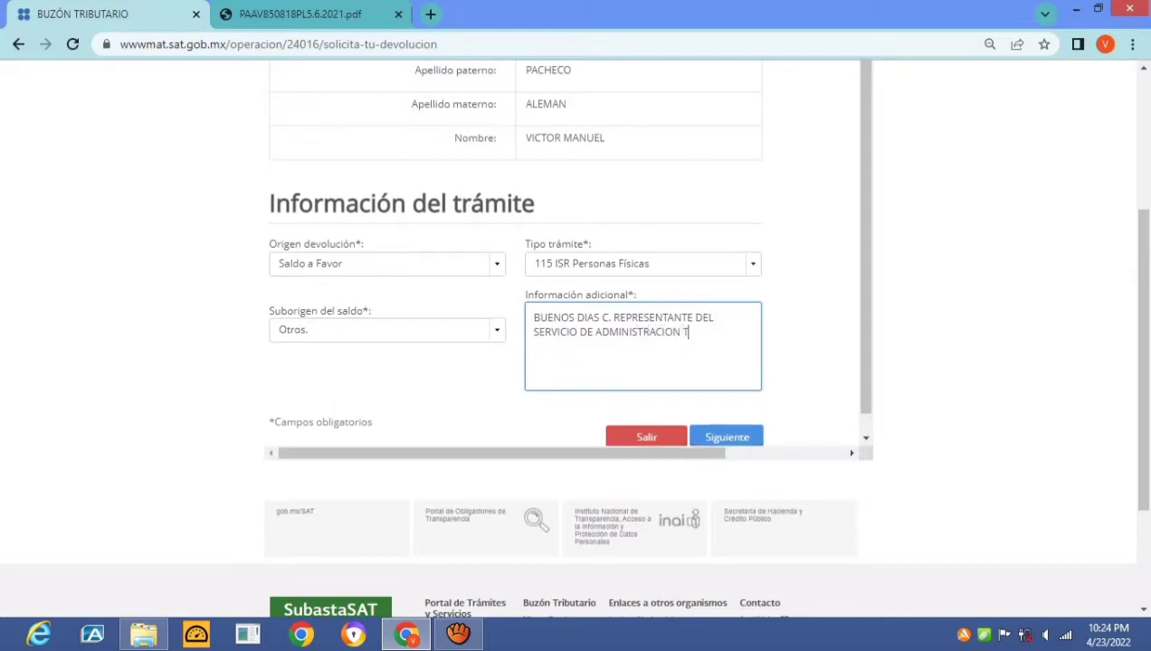
type("RIBUTARIA.")
key("Return")
key("Return")
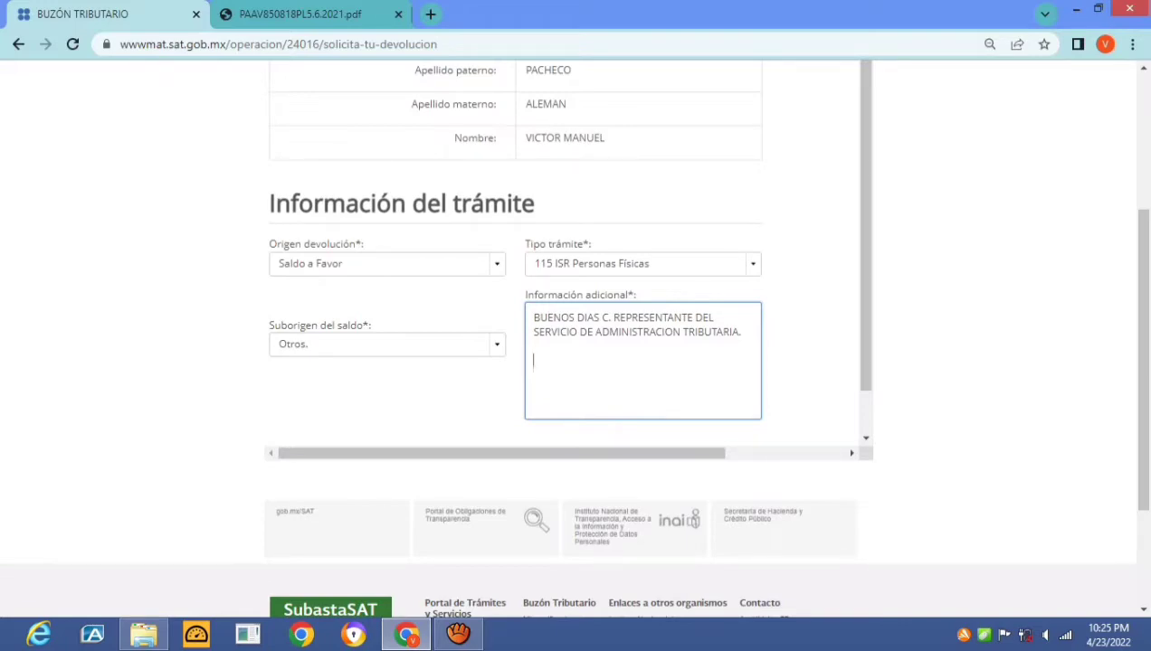
Begin the paragraph requesting attention to the saldo a favor petition, ending 'EN VIRTUD DE QUE CON FECHA'
type("POR MEDIO DEL PRESENTE")
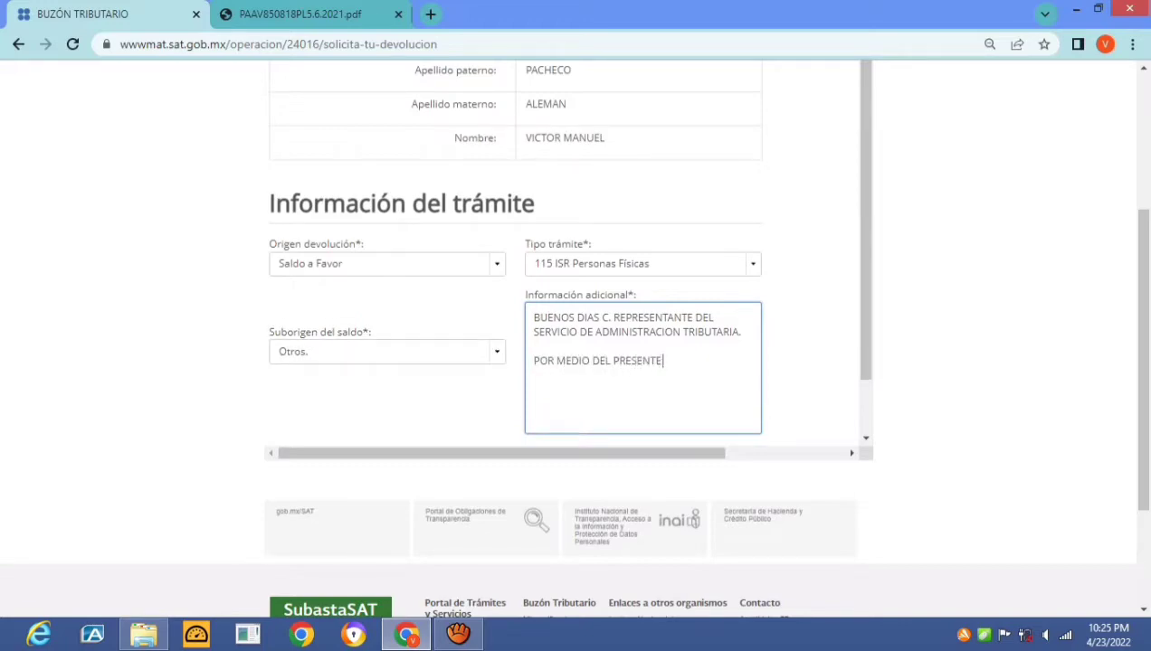
type(" LES SOLICITO SU AMABLE AT")
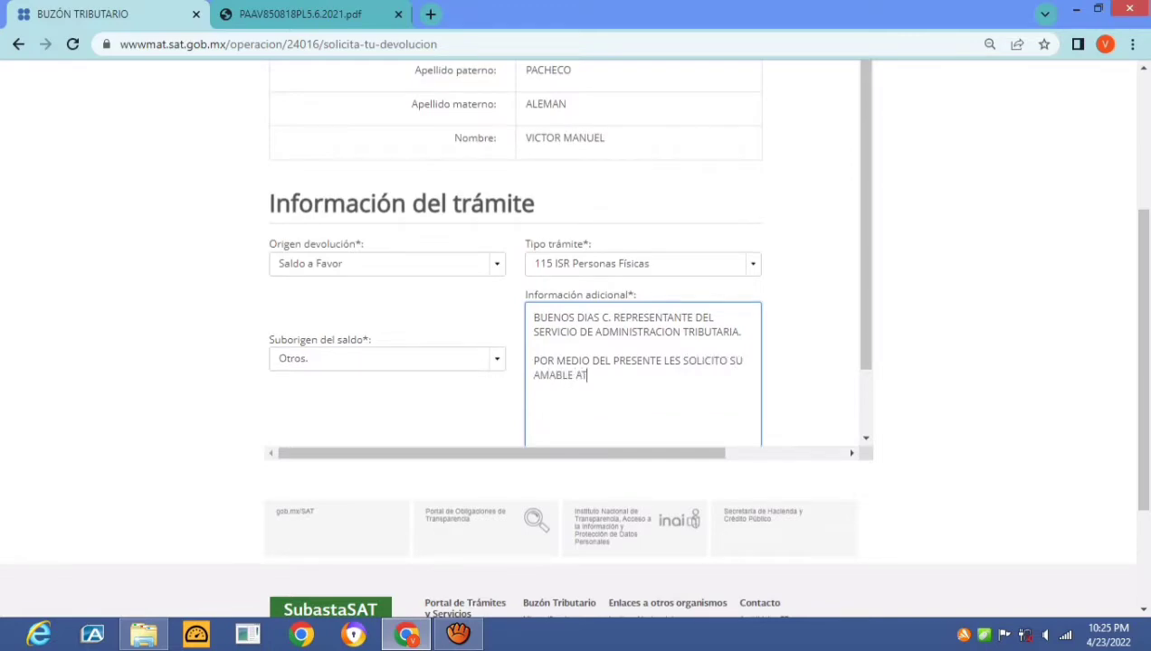
type("ENCION AMI SOLI")
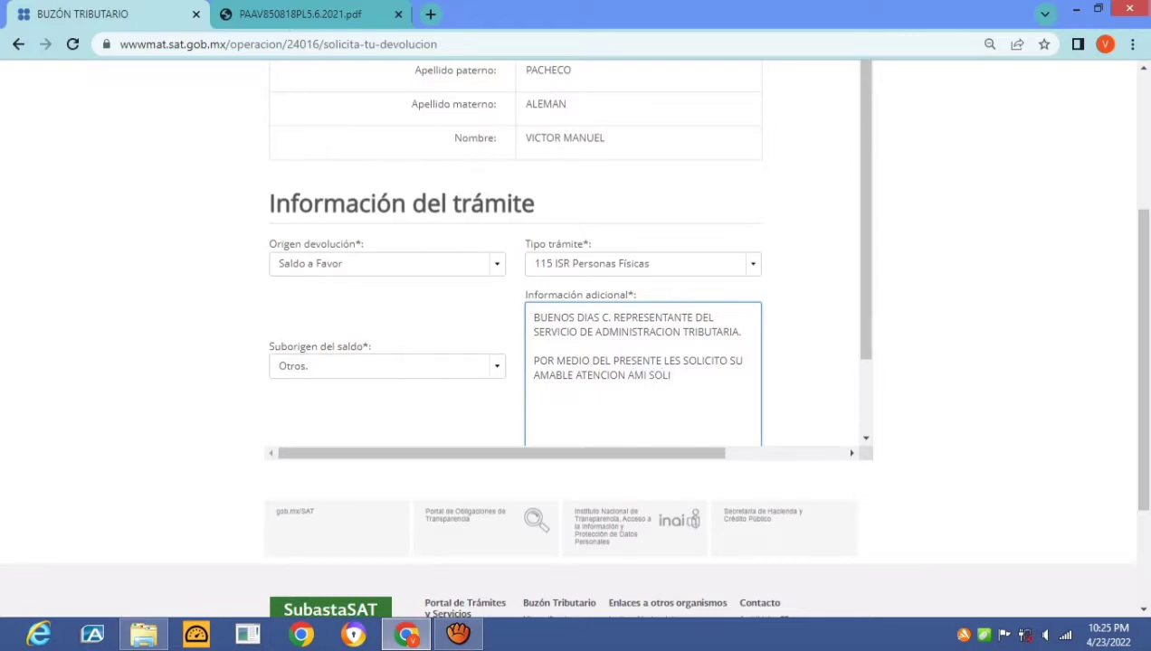
key("BackSpace")
key("BackSpace")
key("BackSpace")
key("BackSpace")
key("BackSpace")
key("BackSpace")
key("BackSpace")
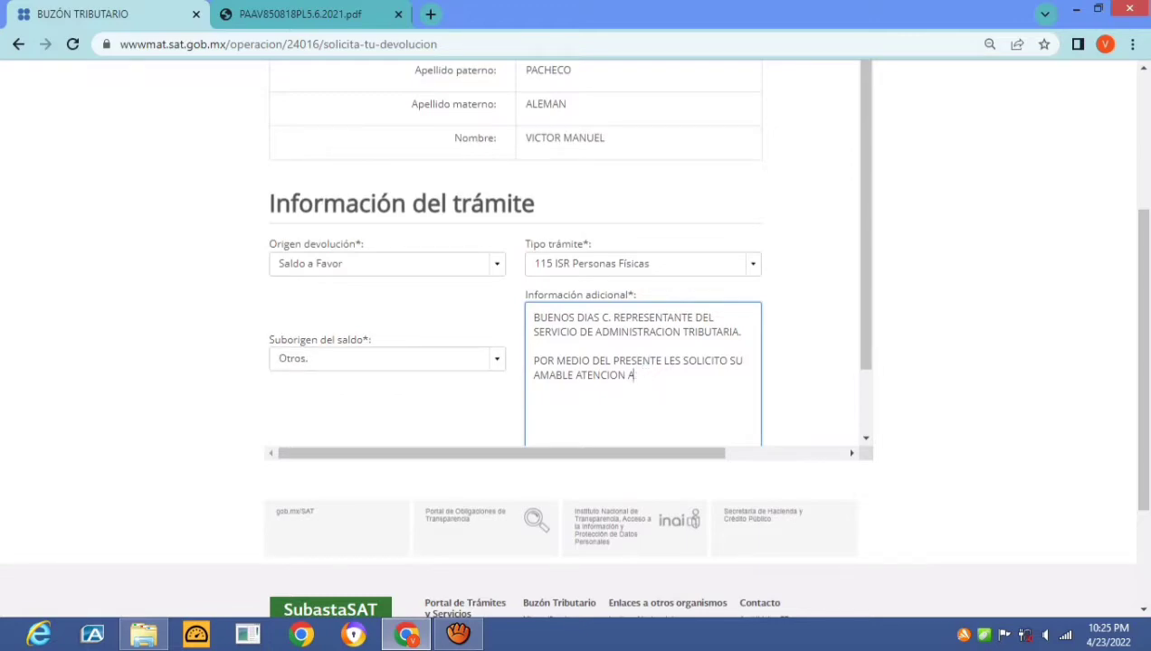
type("MI")
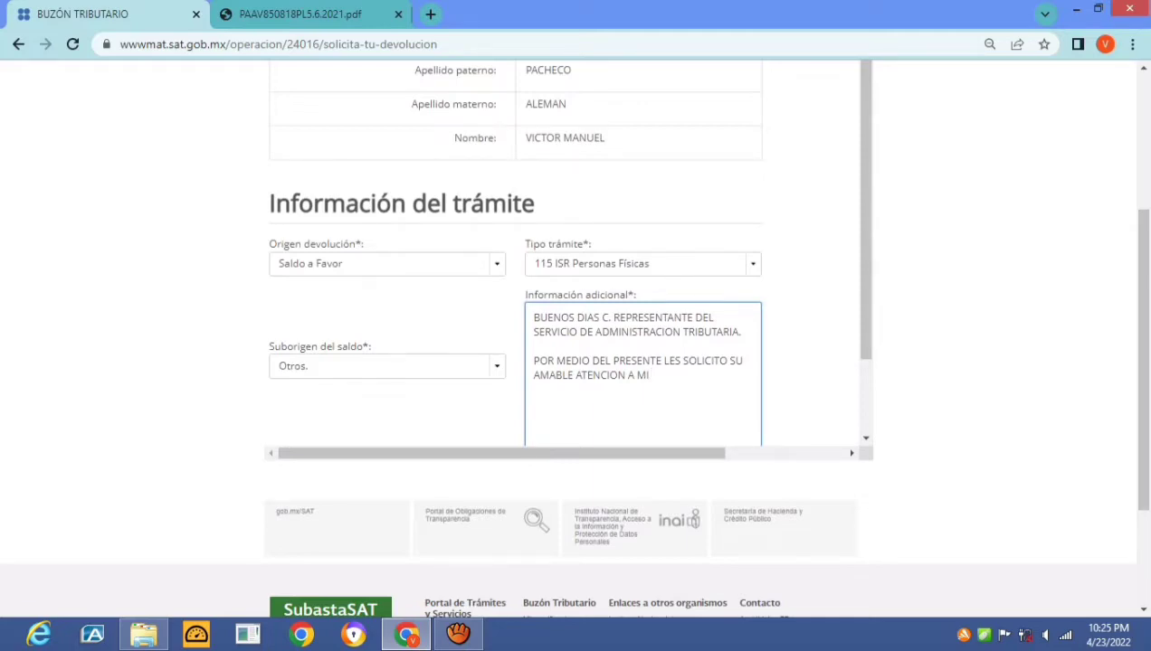
type("PETICIN")
key("BackSpace")
type("ON DE SALDO")
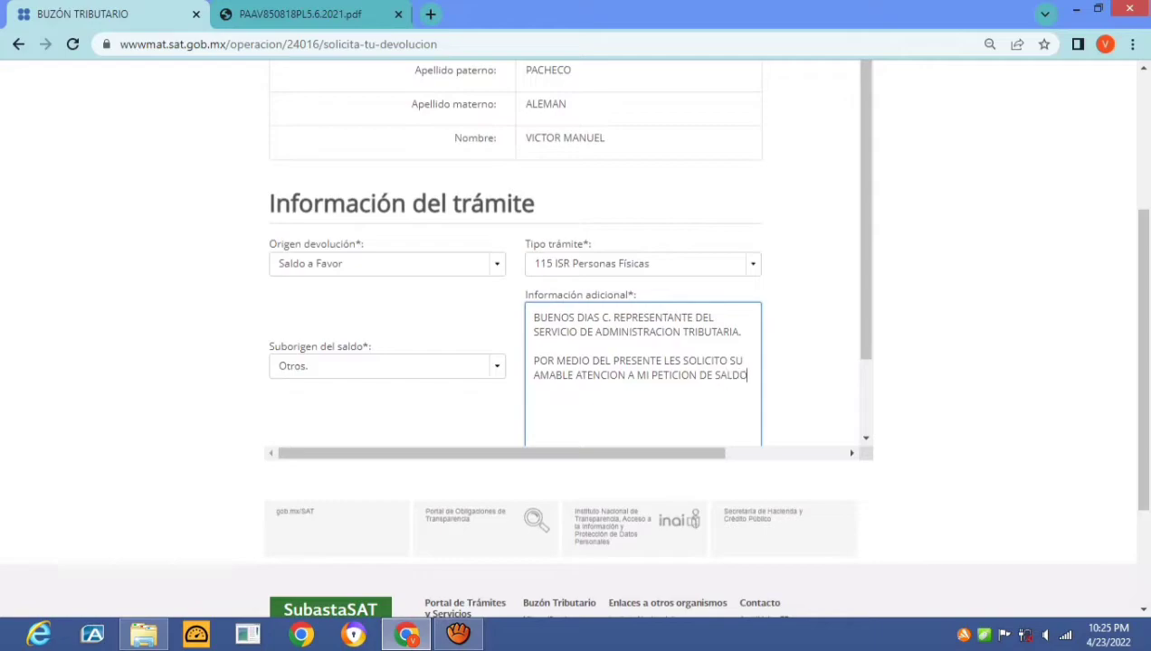
type(" A FAVOR EN")
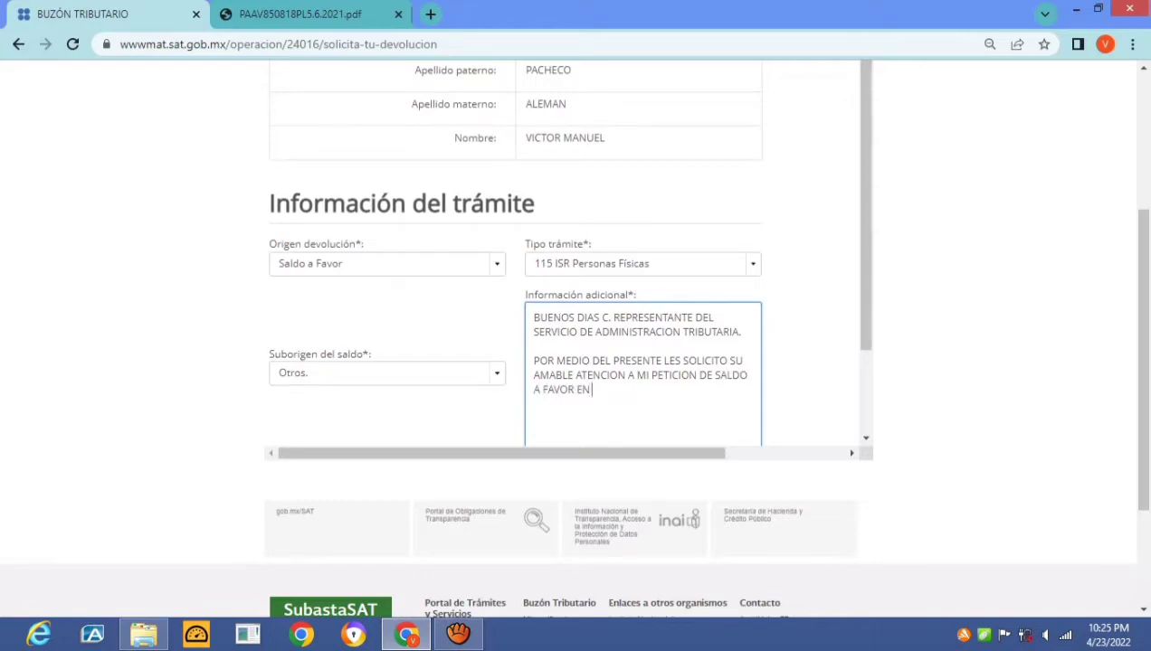
type(" VIRTUDD")
key("BackSpace")
key("BackSpace")
type("D DE QUE")
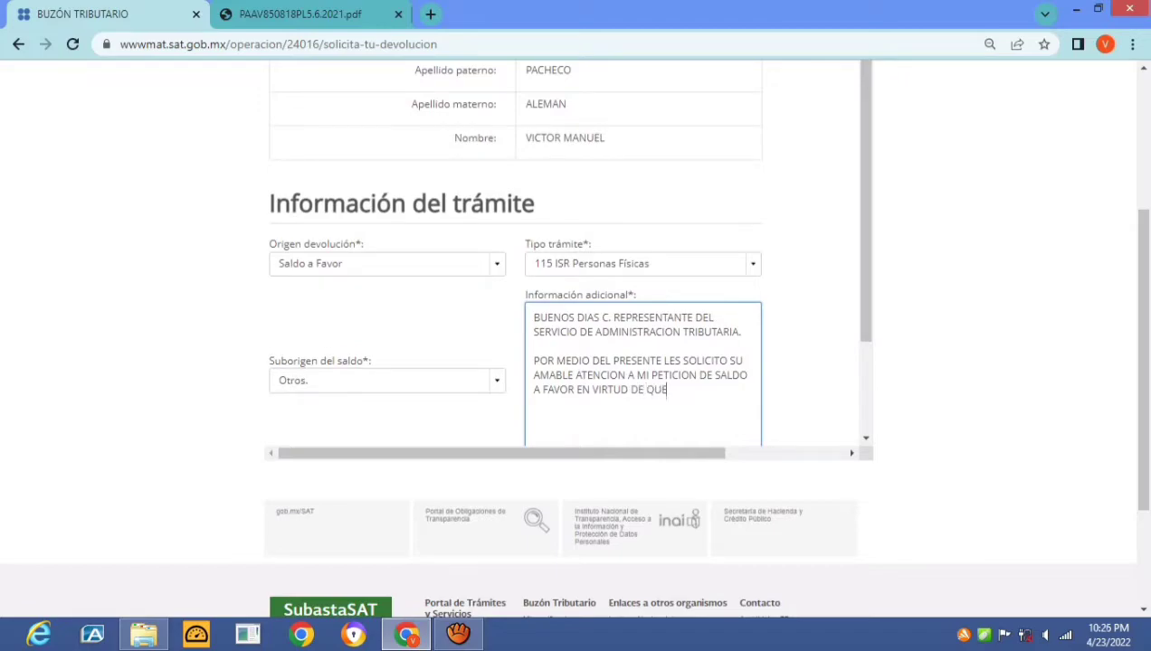
type(" CON FECHA")
left_click(361, 13)
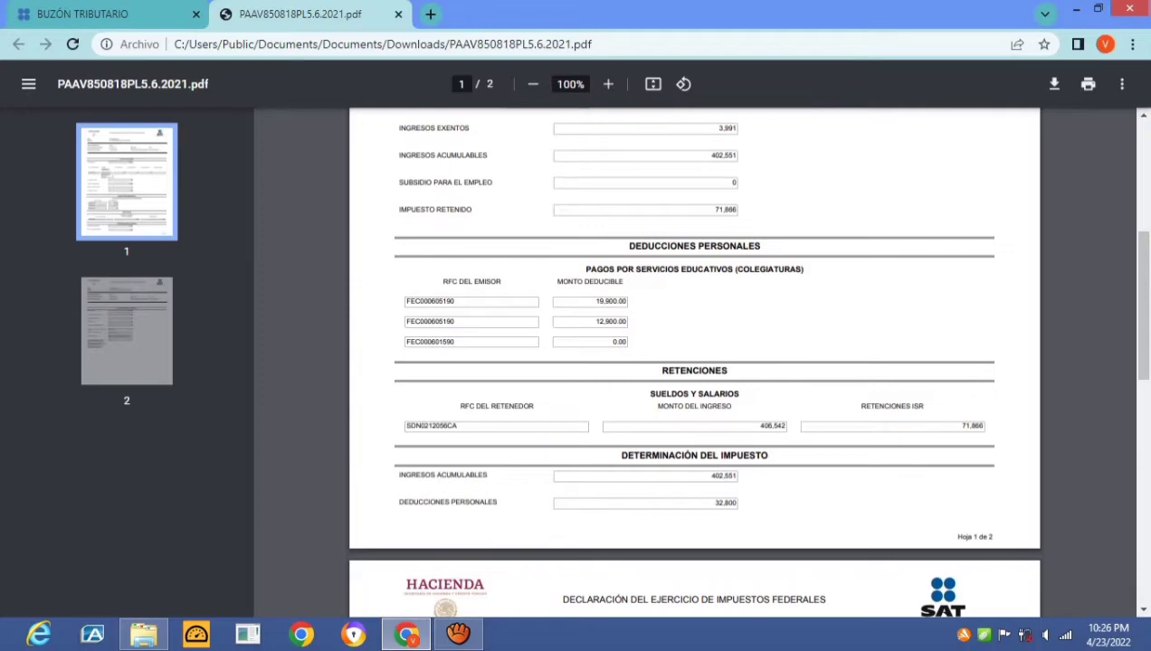
scroll(694, 362, "up", 5)
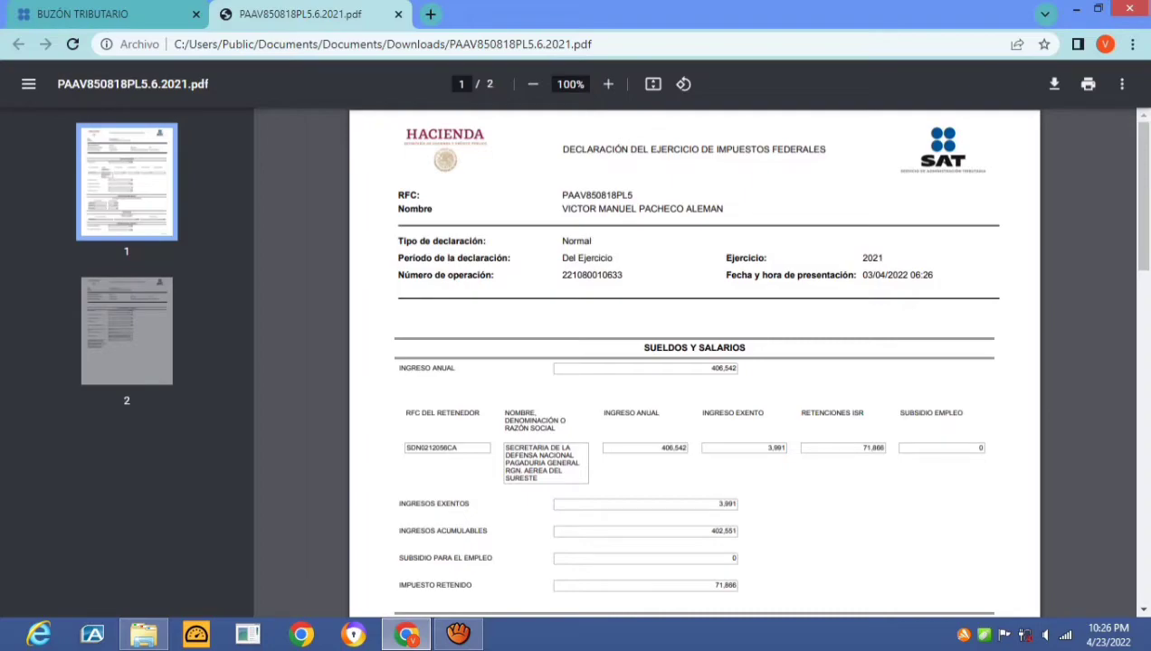
key("ctrl+shift+Tab")
left_click(535, 347)
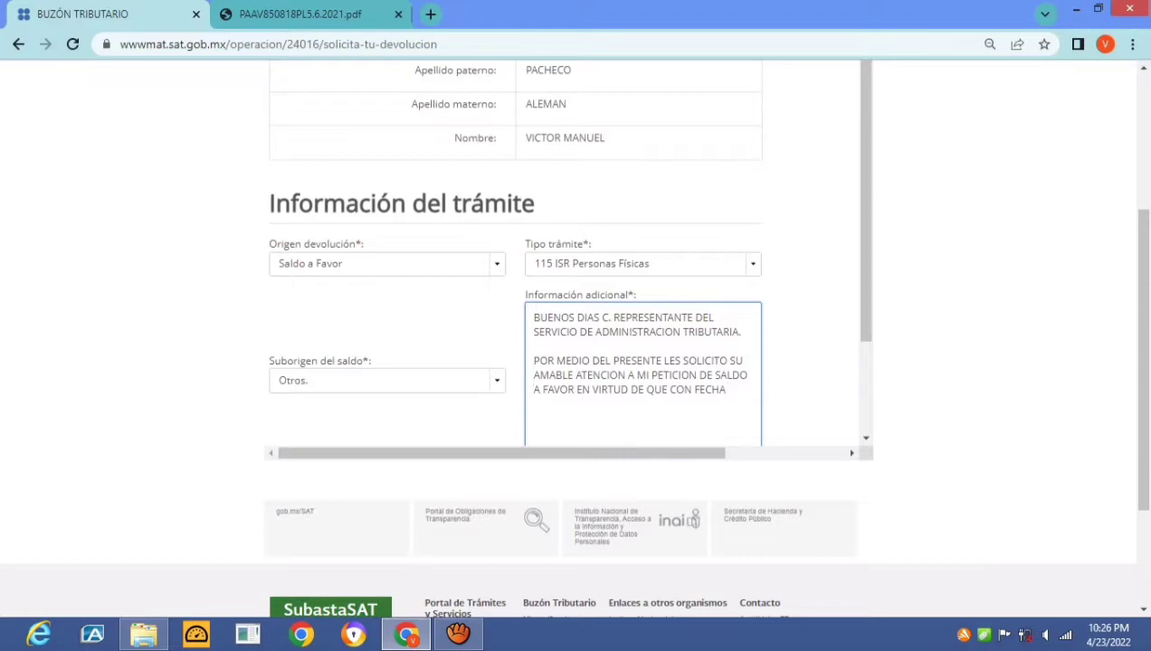
Add that the 2021 annual declaration was filed 3 April 2022 via the SAT portal, then start 'DE LO CUAL ME SALIERON'
type("3 DE ABU")
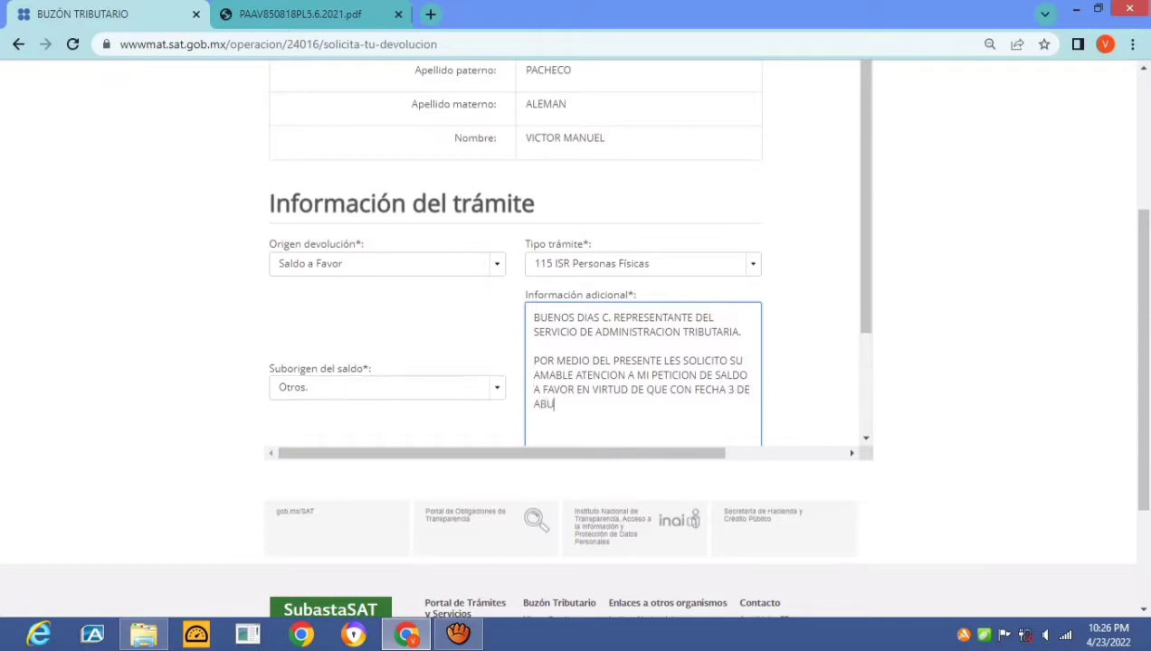
type("IL DEL 2022, PRESENTE MI DEC")
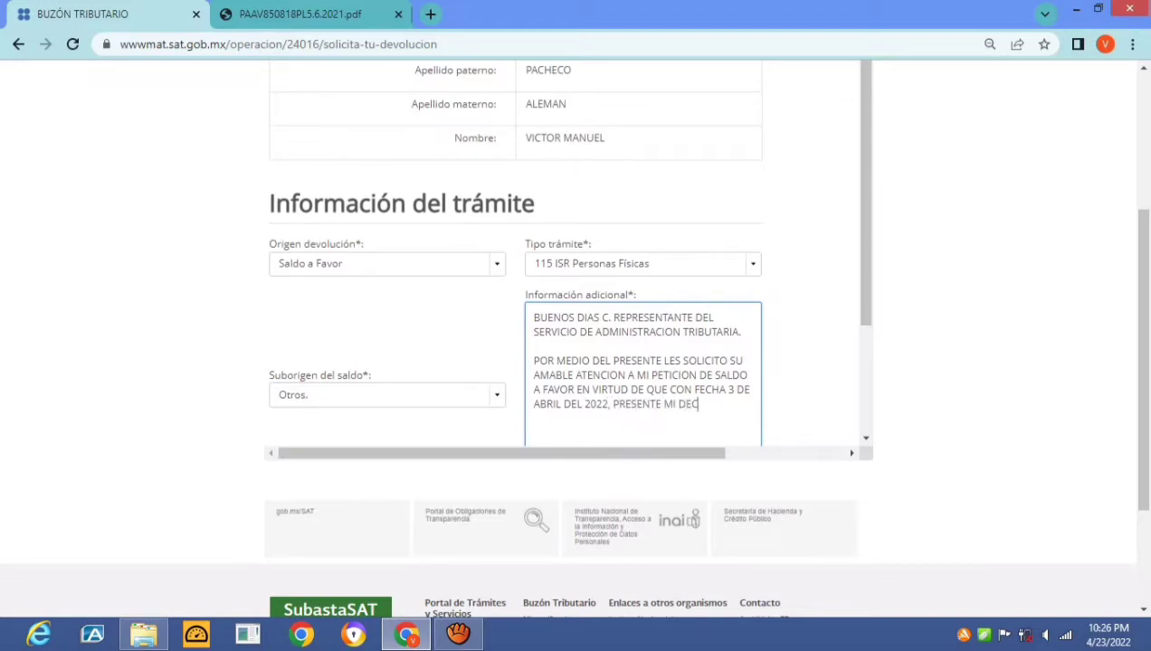
type("LARACINON ANUA")
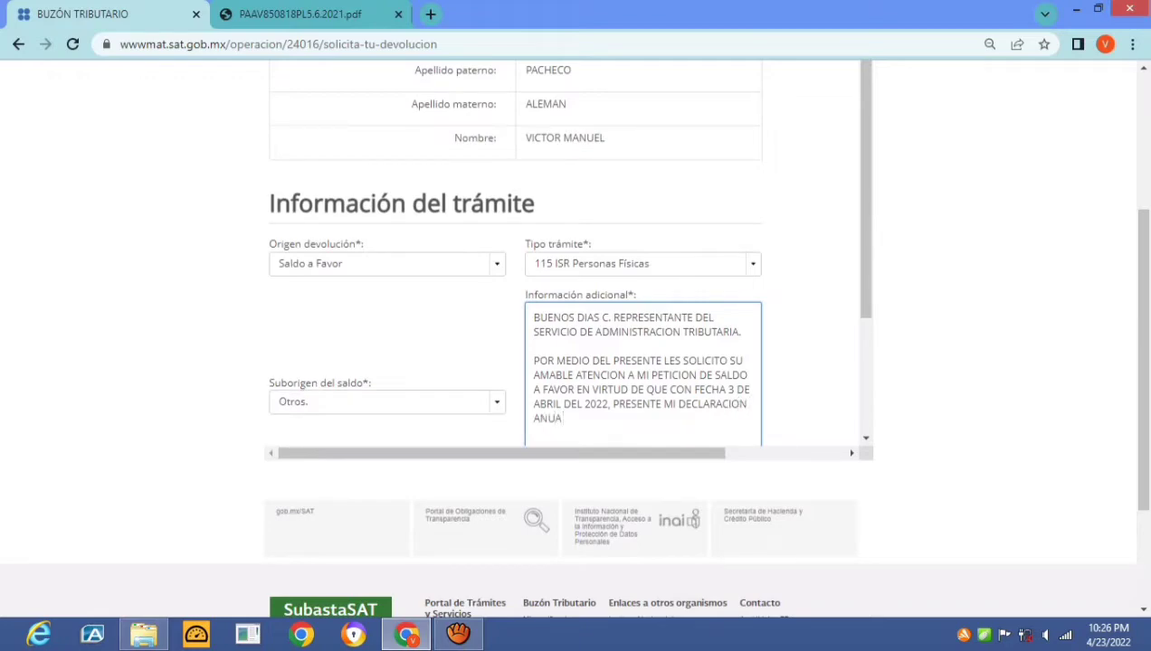
type("L 2021 A TRAVES DE SU PORTAL")
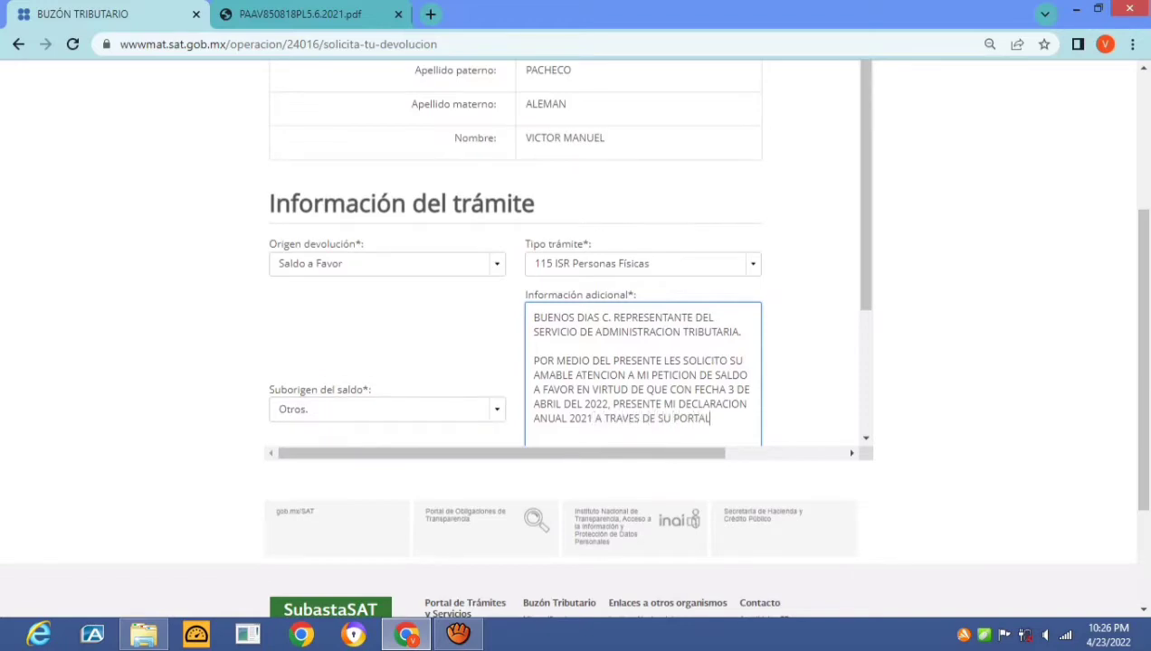
type(" DEL SAT.")
key("Return")
key("Return")
type("DE LO")
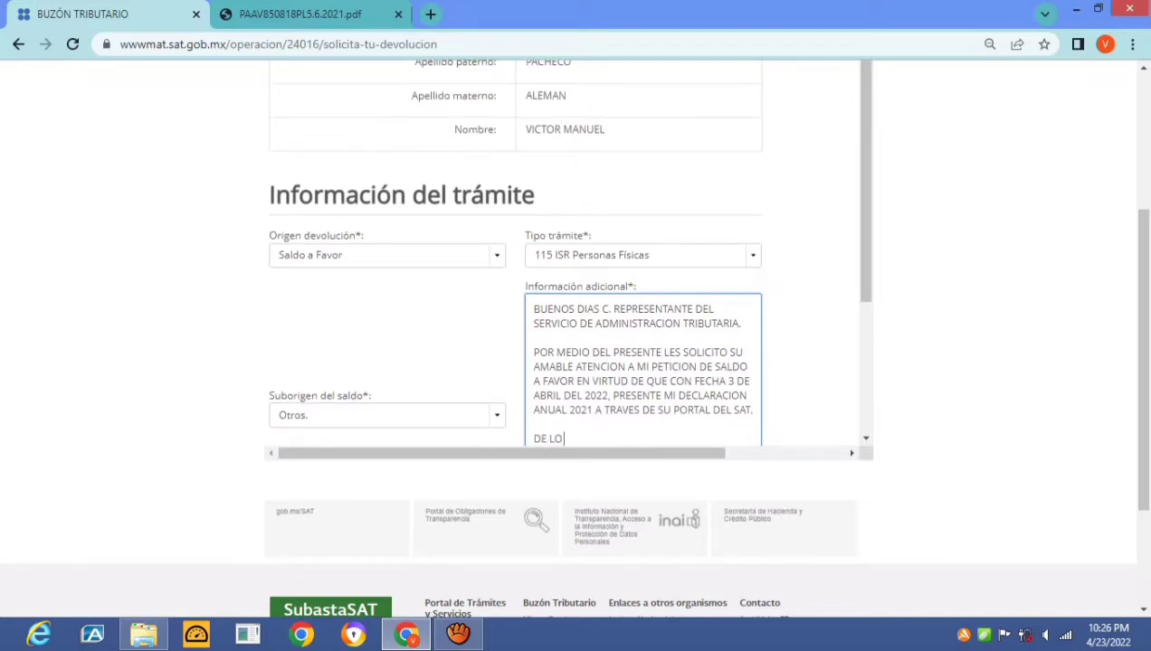
type(" CUAL ME SALIERON")
Check the 9,190 impuesto a favor figure on page 2 of the declaration PDF, then return to the refund form
key("ctrl+Tab")
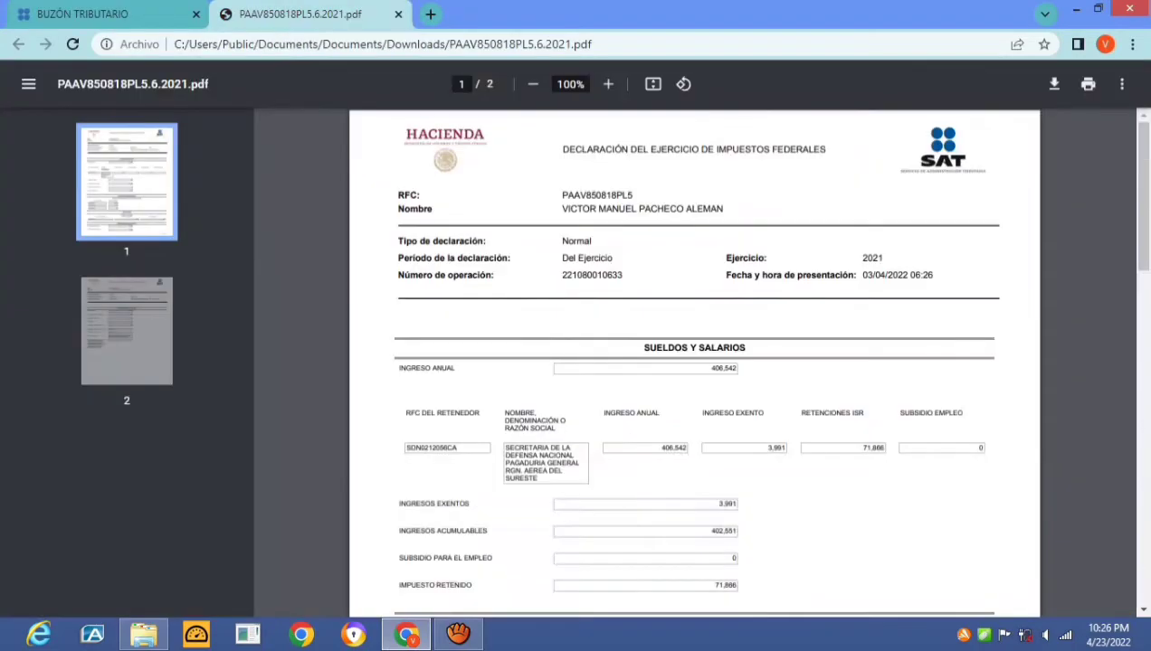
scroll(694, 362, "down", 15)
scroll(694, 362, "up", 1)
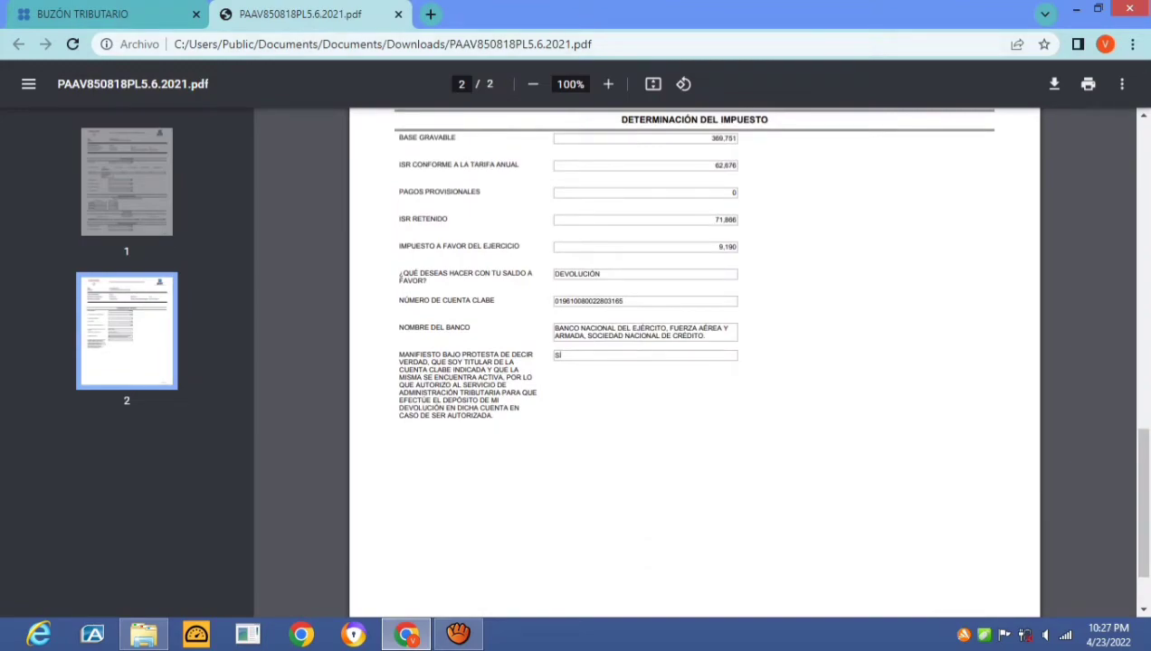
scroll(658, 270, "up", 5)
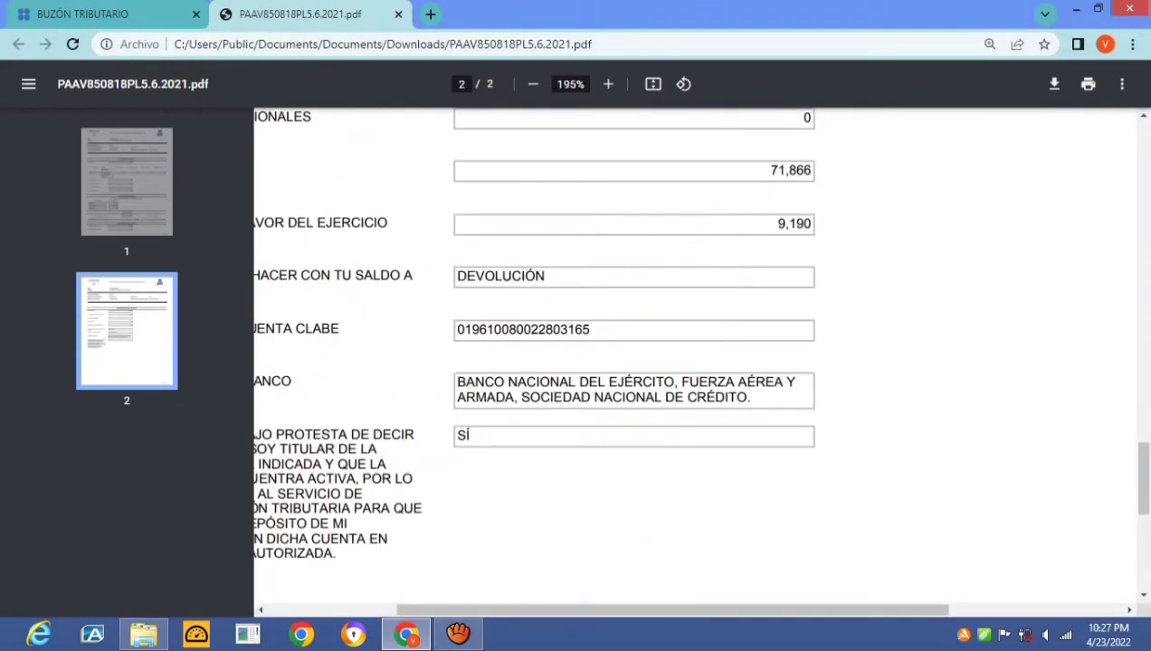
scroll(695, 353, "down", 3)
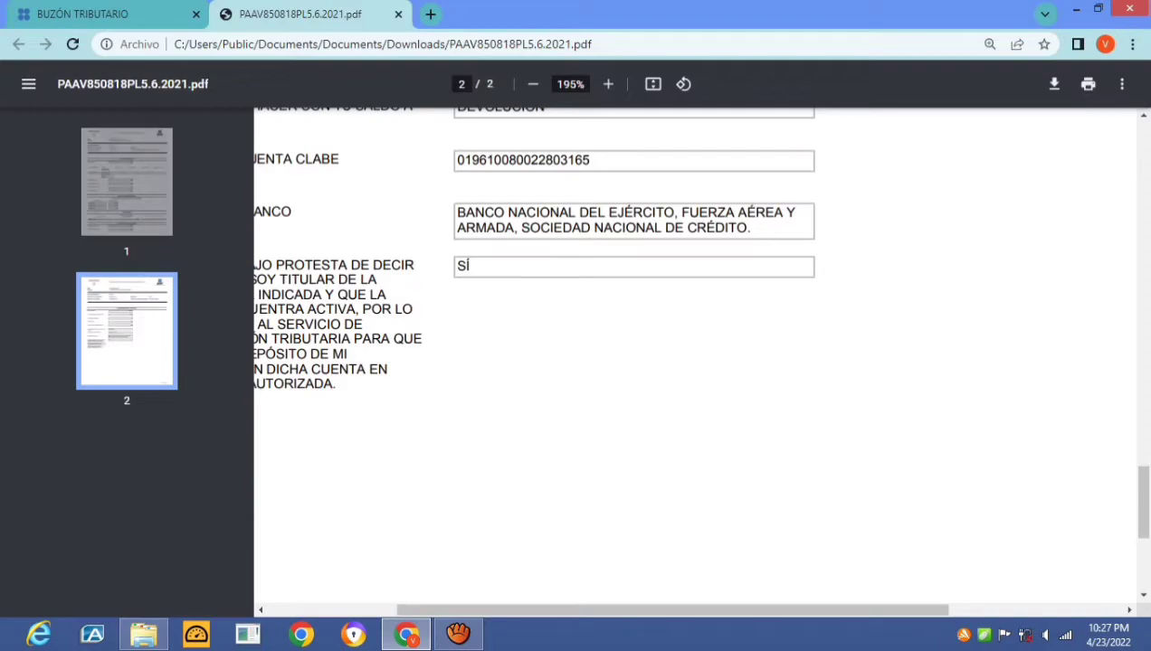
scroll(695, 362, "left", 2)
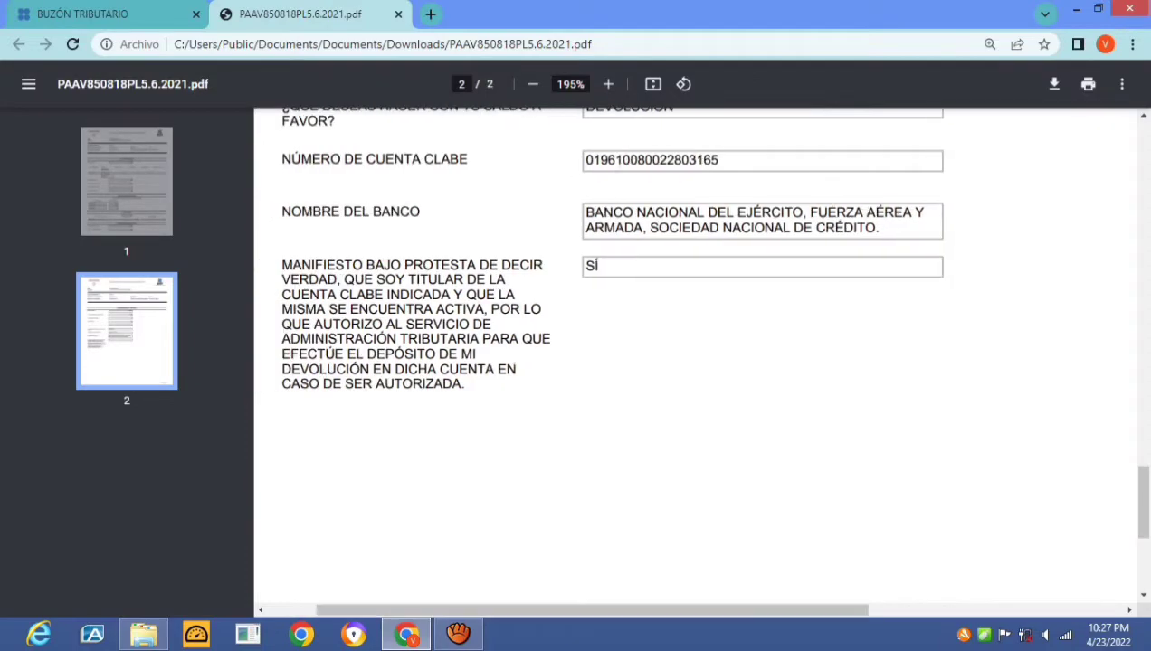
scroll(695, 362, "up", 5)
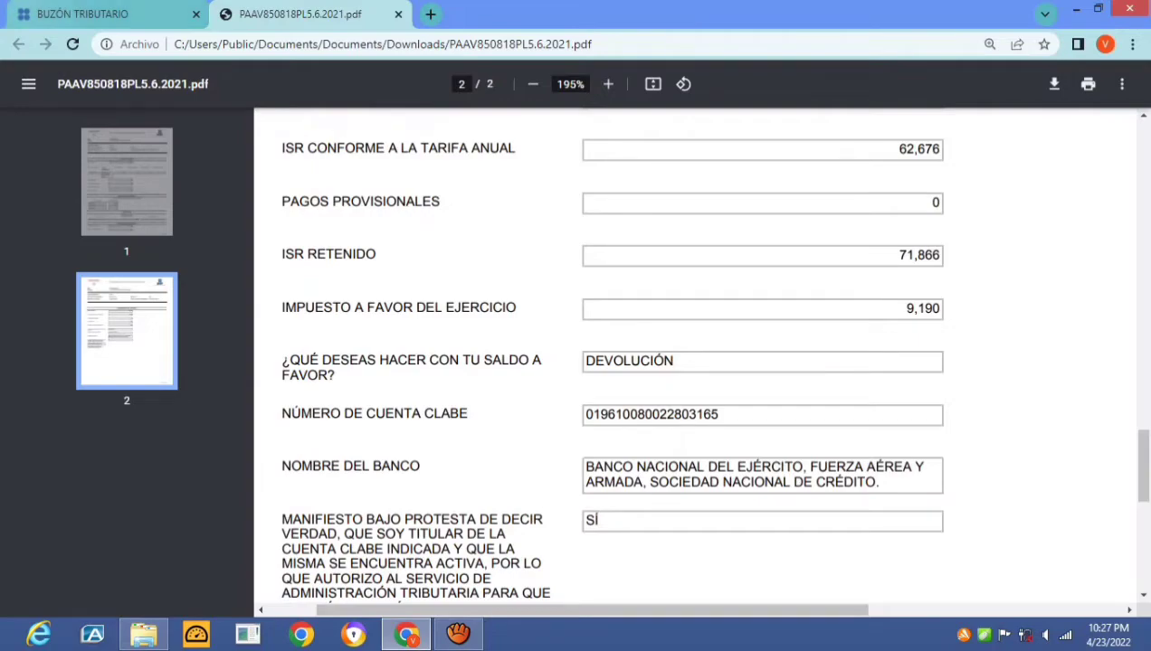
left_click(86, 14)
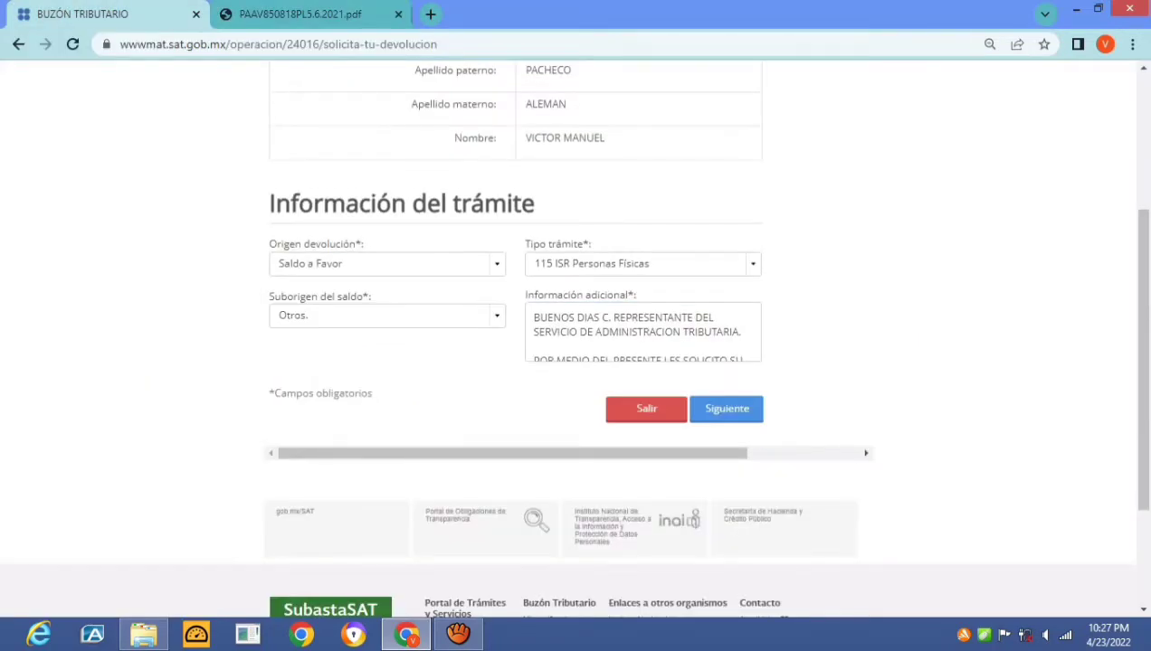
Continue the letter with 'DE LA CUAL ME SALIERON 9190 A FAVOR, MISMA QUE POSTERIORMENTE CON FECHA'
left_click(642, 335)
scroll(561, 271, "down", 2)
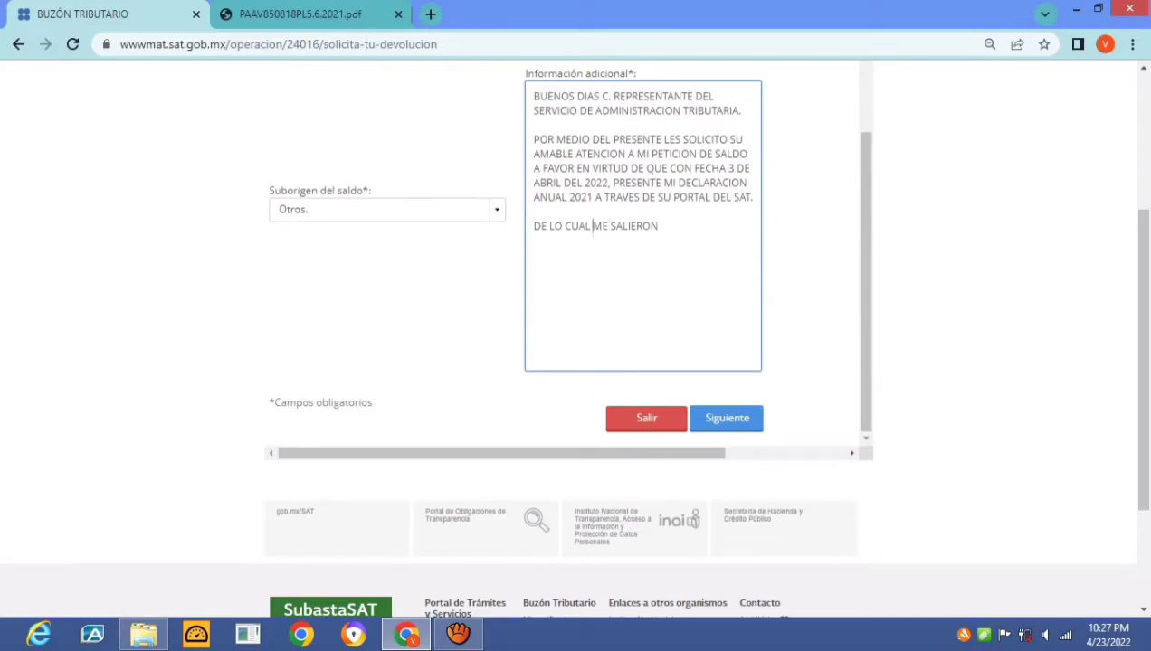
type("LA")
key("Delete")
key("Delete")
key("End")
type("91")
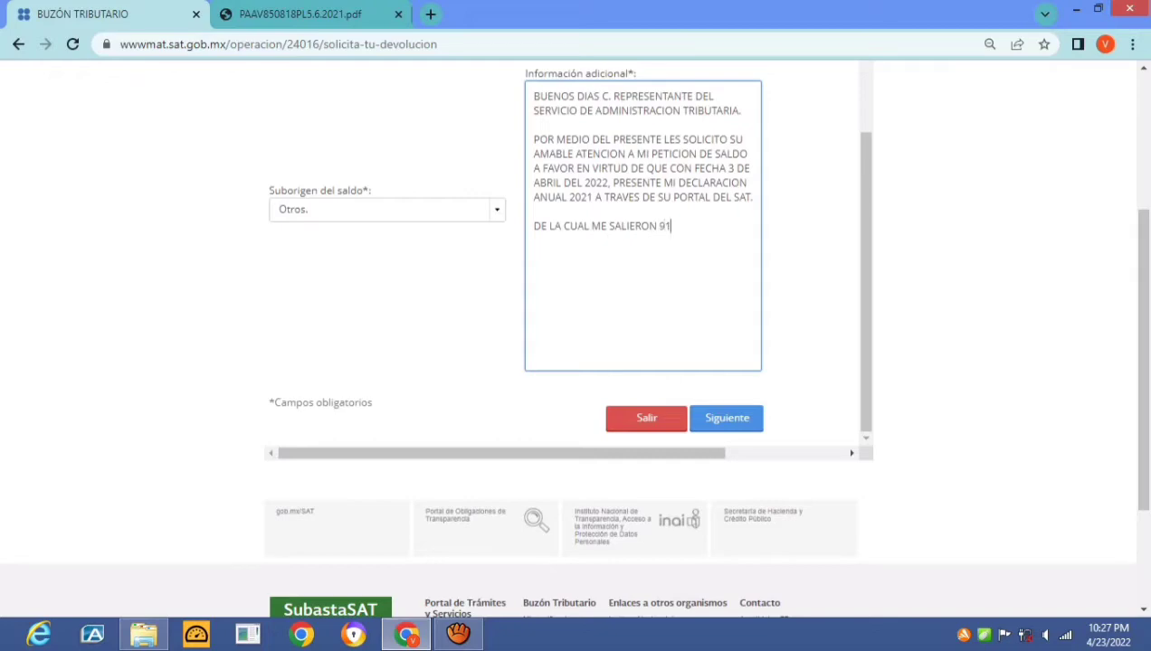
type("090")
key("BackSpace")
key("BackSpace")
type("90 A FAVOR, MIS")
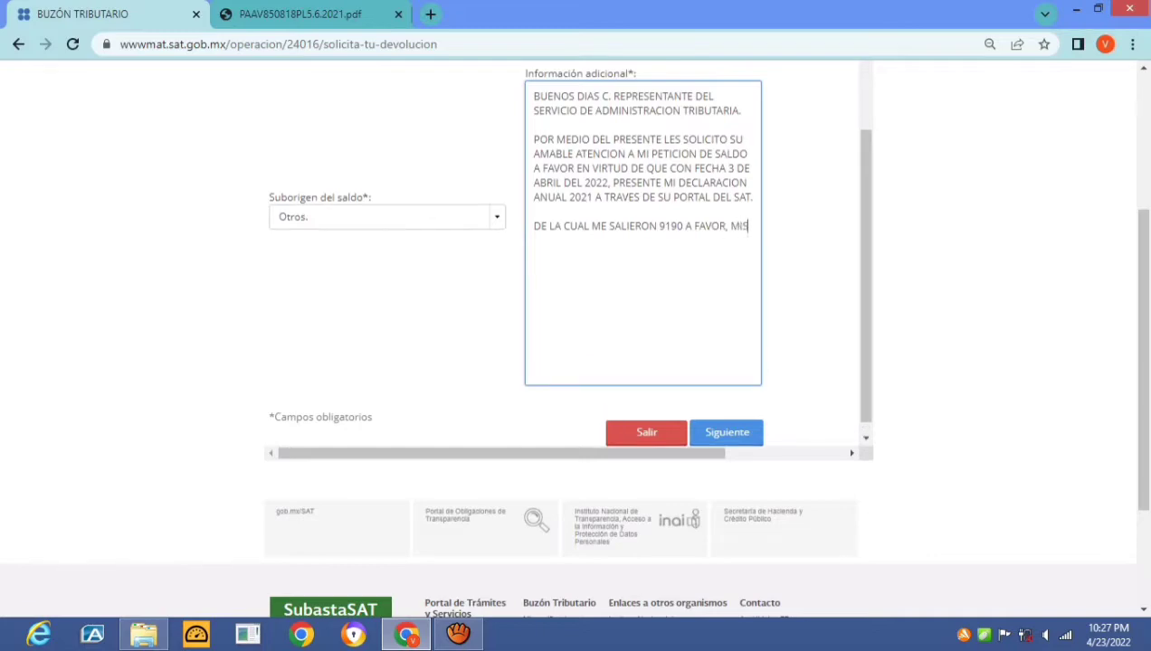
type("MA QUE PO")
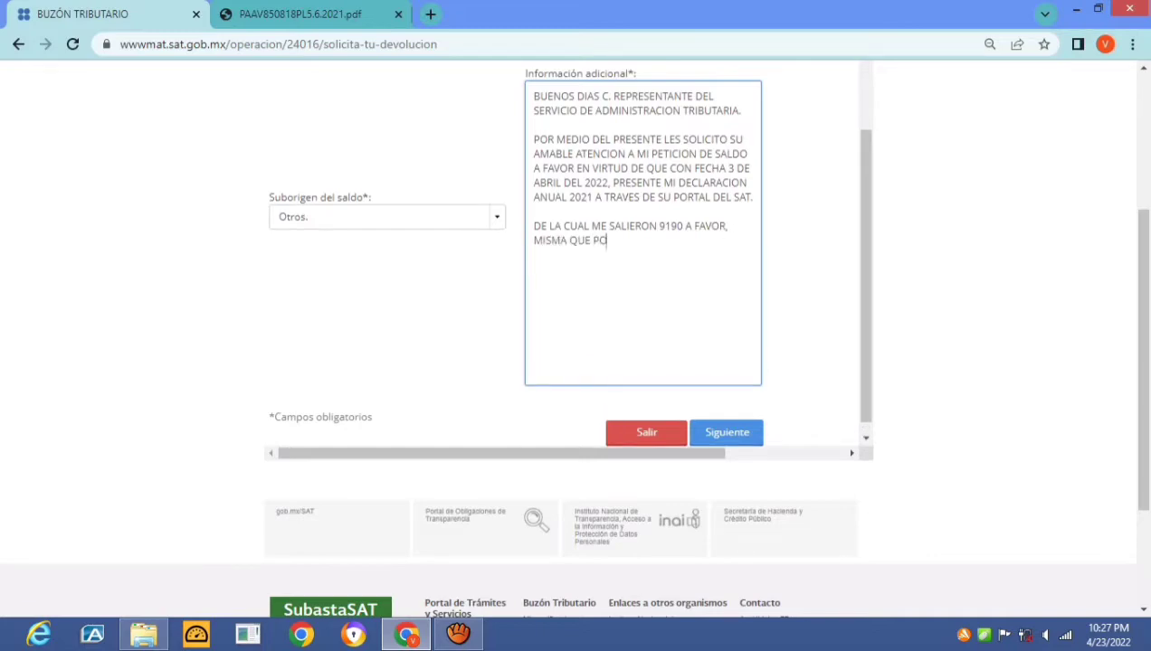
type("STERIORMENTE ON")
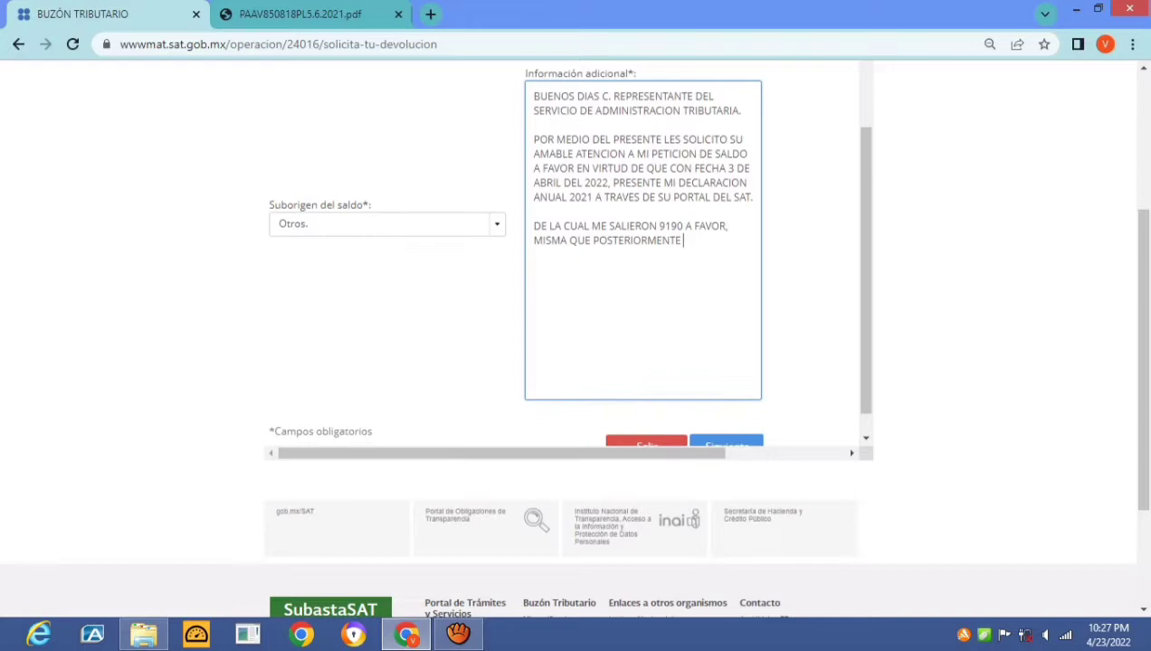
type("ON FEH")
key("BackSpace")
type("CHA 15")
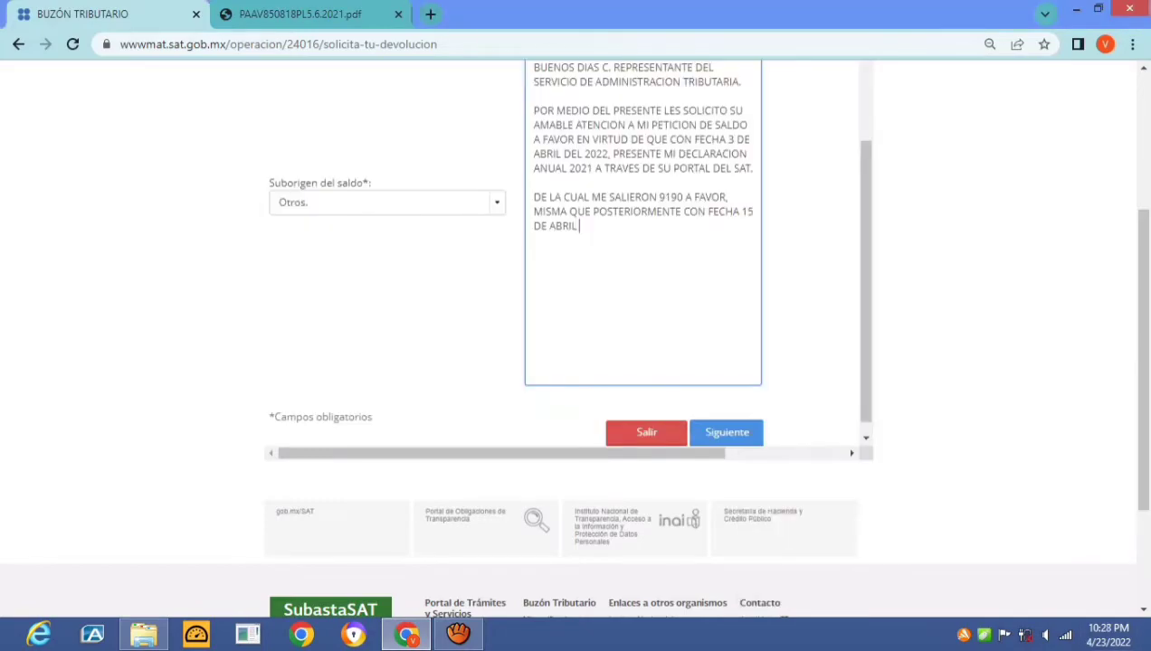
Open the SAT site in a new tab and go to Seguimiento de trámites y requerimientos
key("ctrl+t")
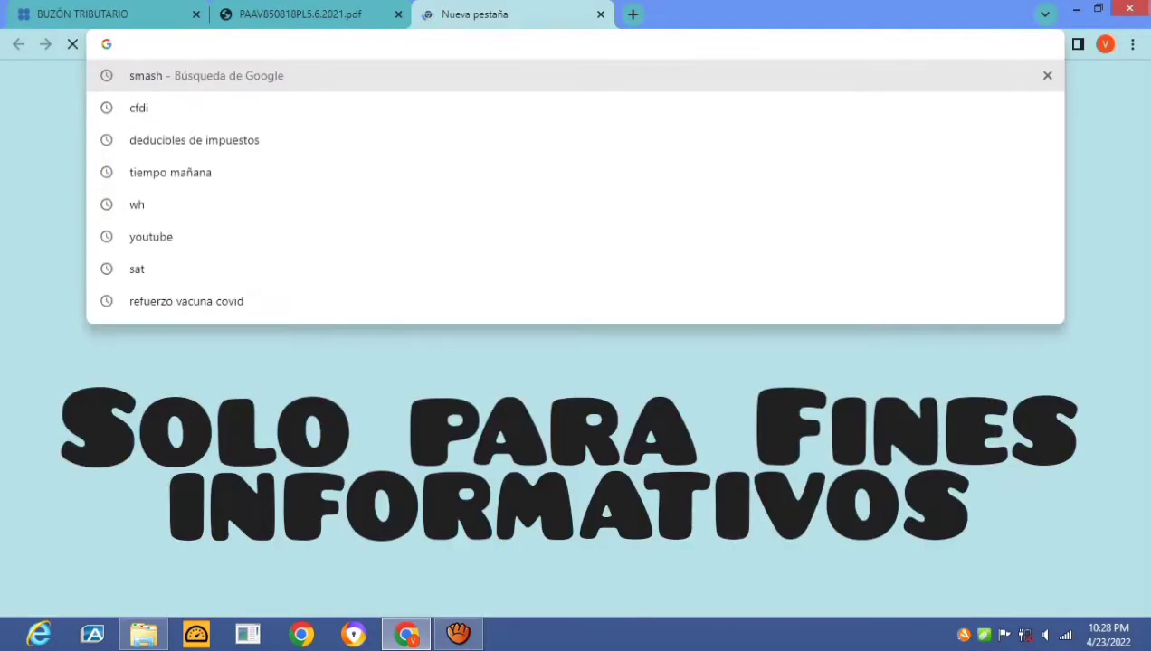
type("SAT")
key("Return")
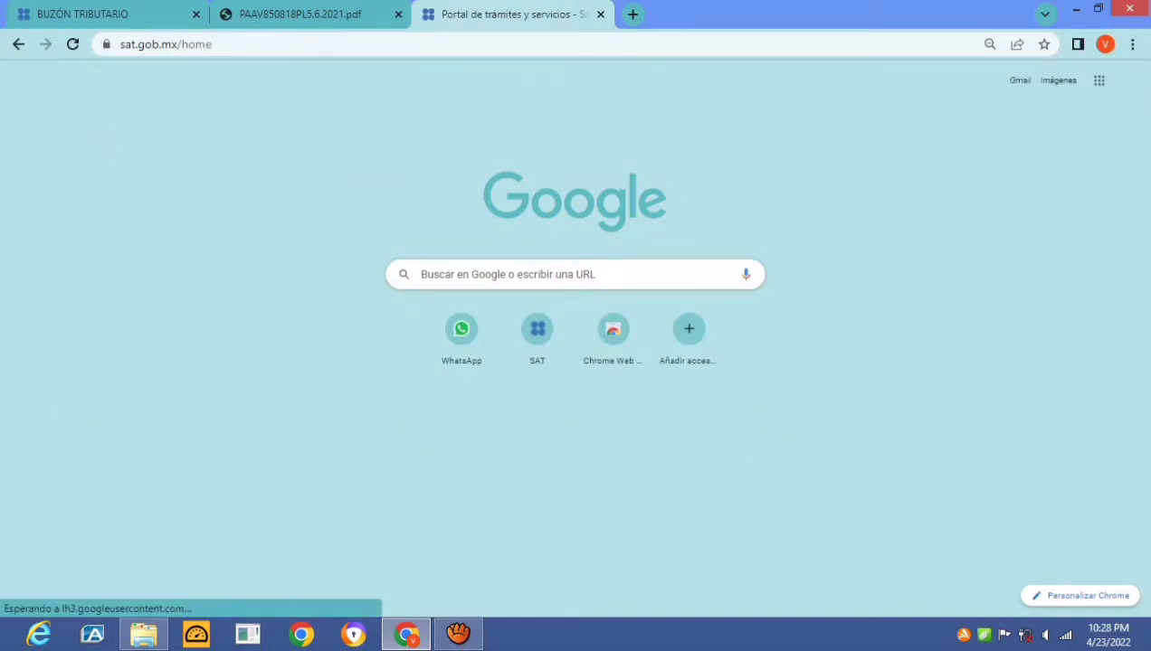
mouse_move(642, 146)
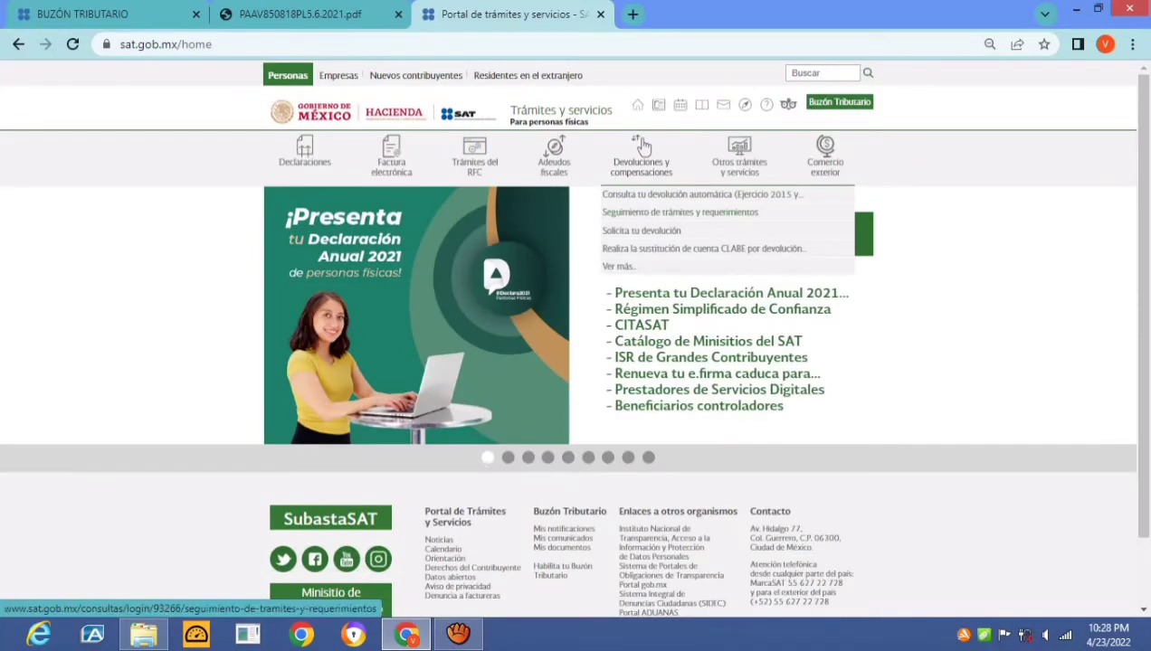
left_click(680, 212)
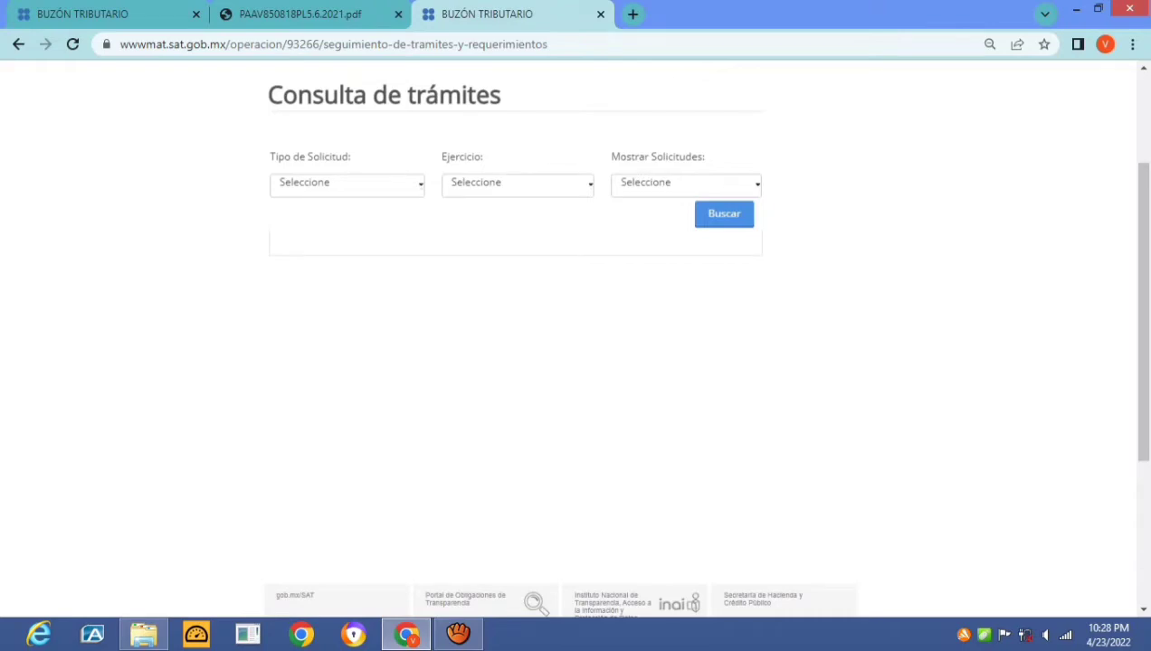
Filter tracking to Devolución automática ISR, Pagada, showing 9,190.00 declared and 1,475.00 resolved
left_click(346, 183)
left_click(308, 299)
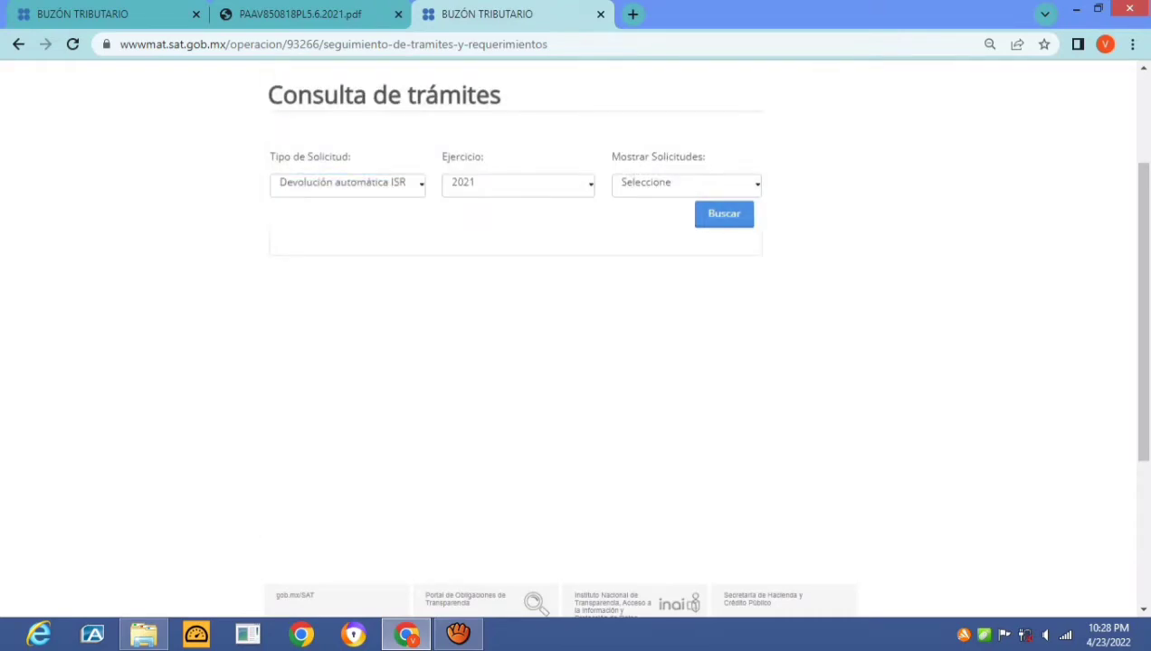
left_click(686, 183)
left_click(669, 228)
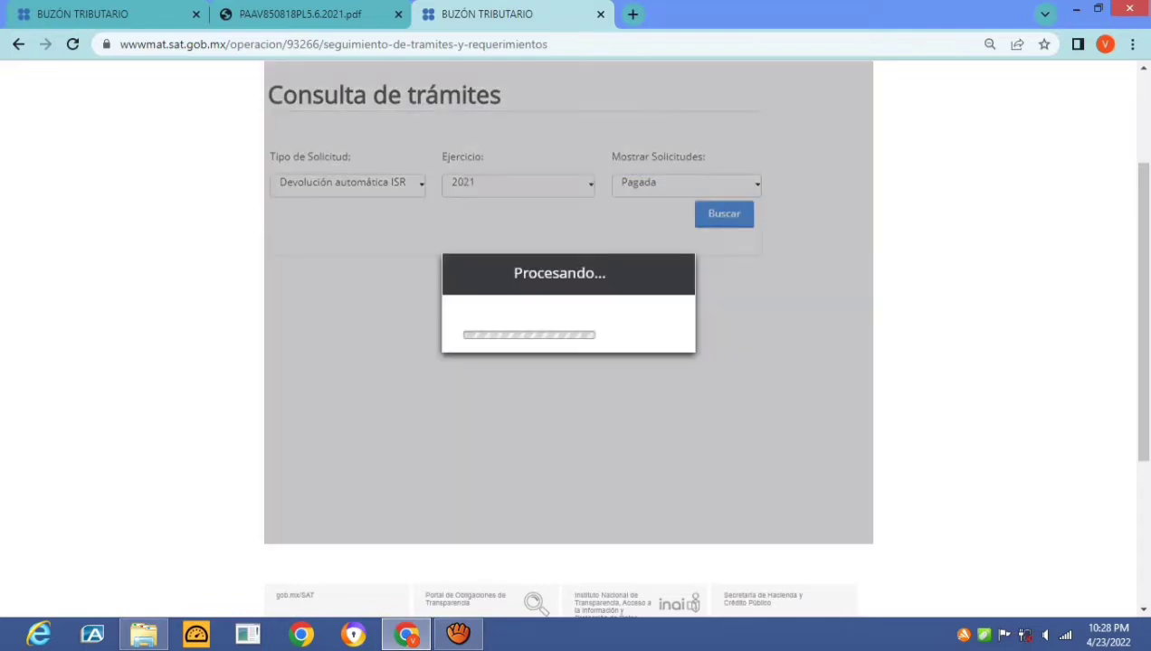
scroll(523, 267, "right", 5)
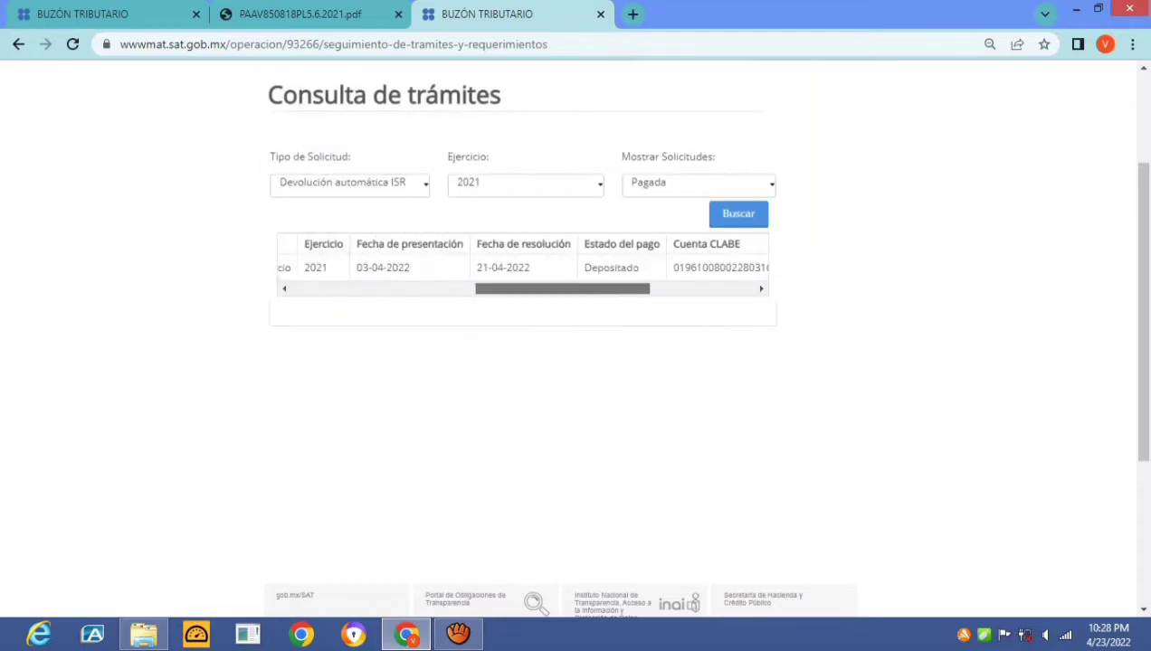
scroll(523, 267, "right", 5)
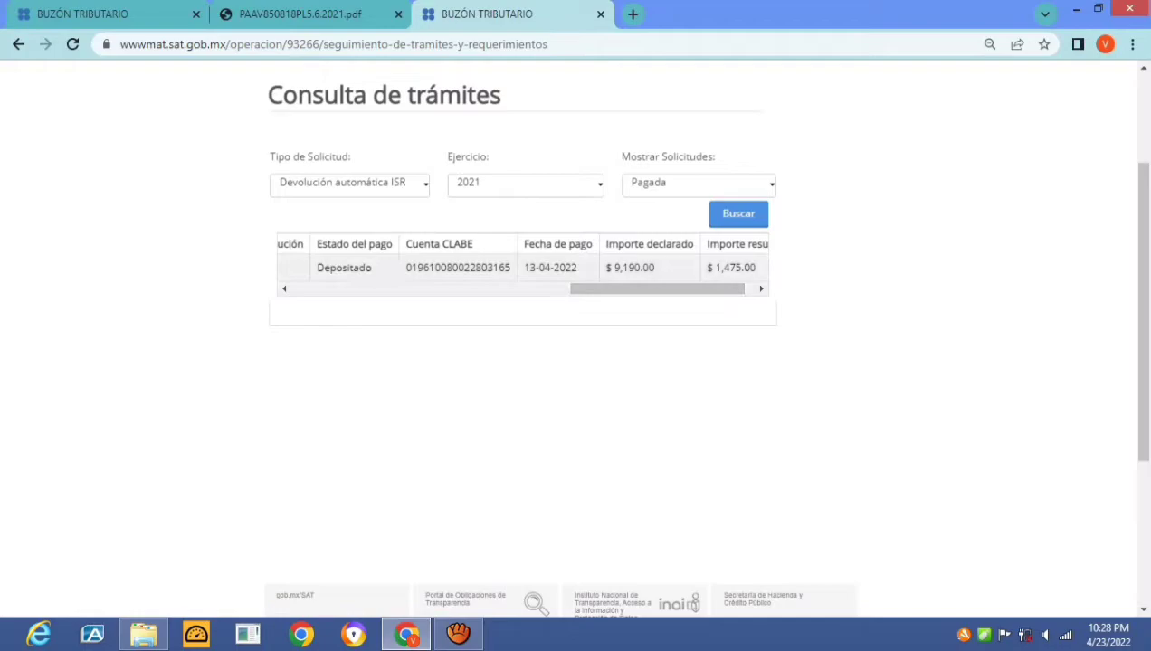
Add that on 13 April 2022 SAT replied authorizing only 1475 PESOS
key("ctrl+1")
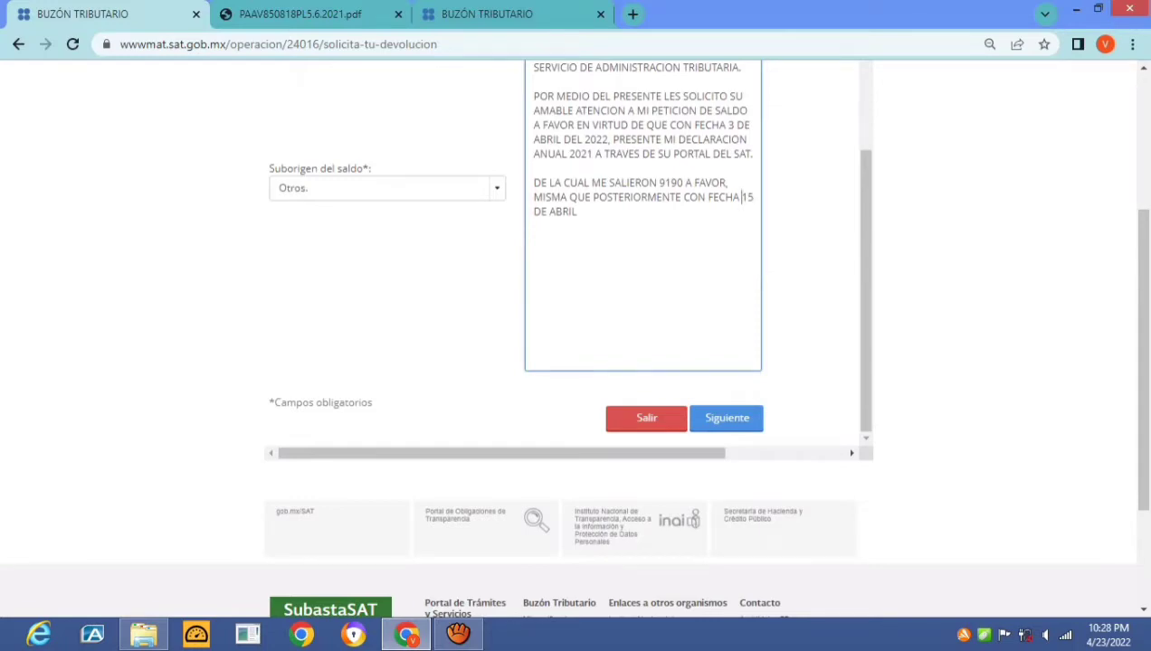
key("BackSpace")
type("3")
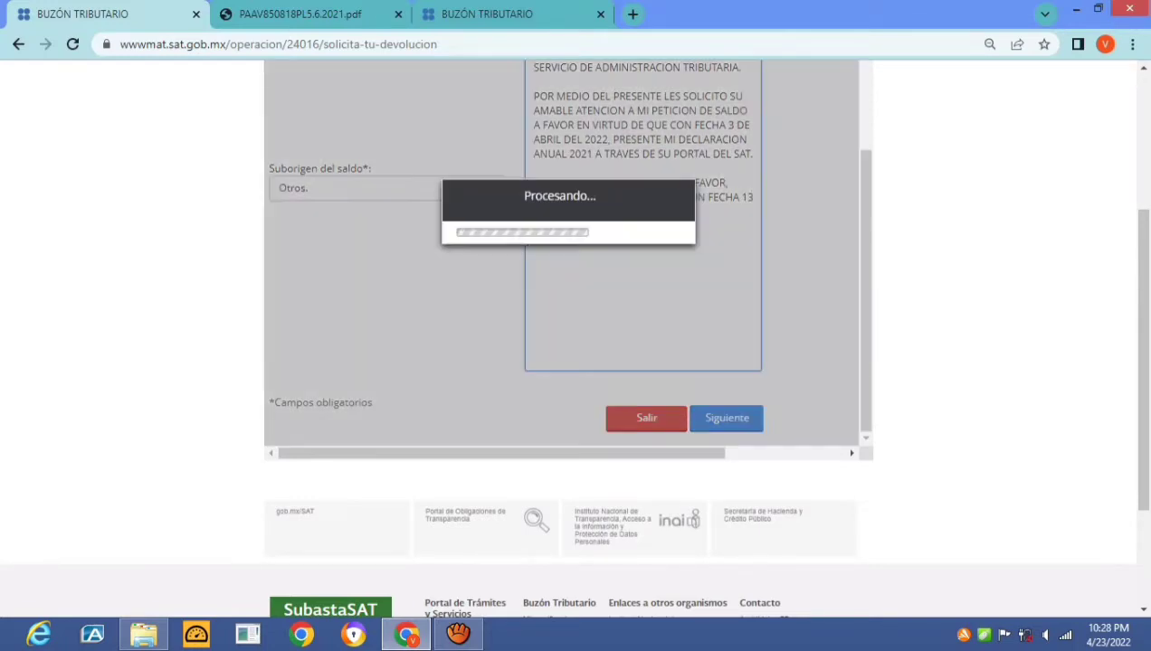
type(" DE ABRIL 2022")
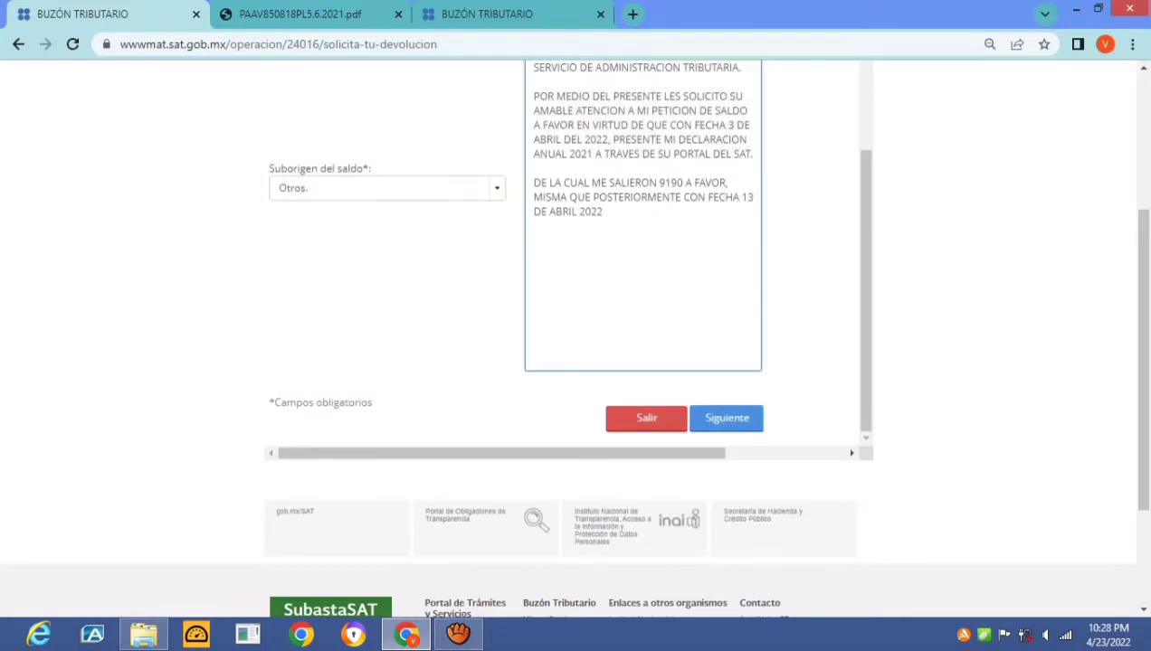
type(", ME CONTESTARON ")
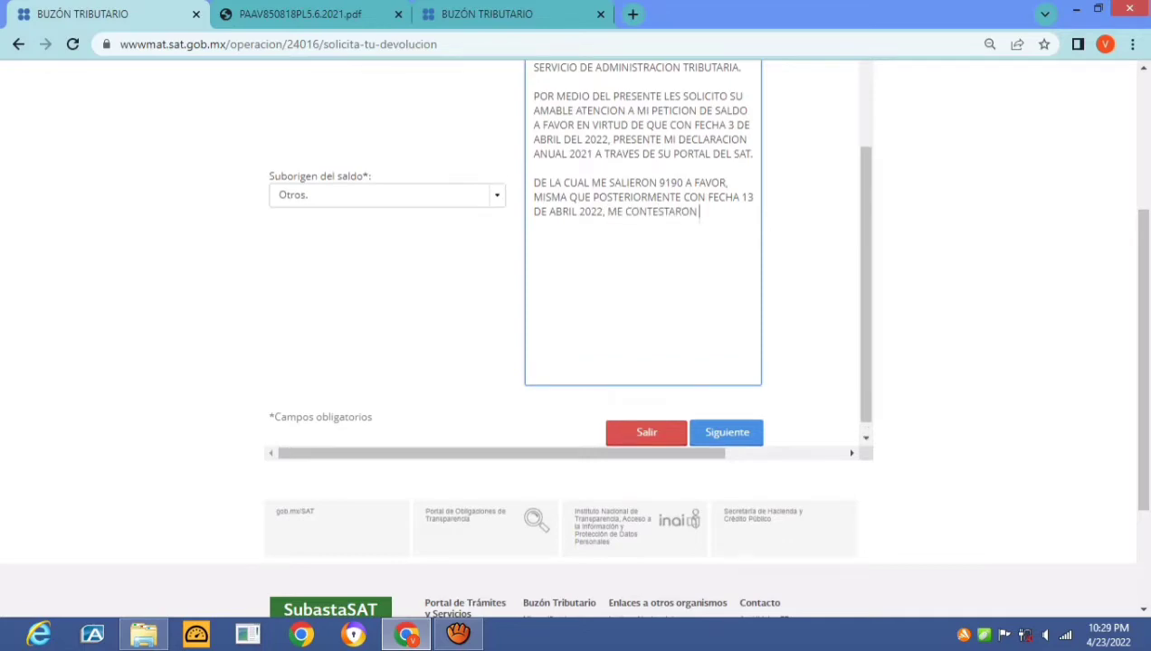
type("AUTORIZANDOME")
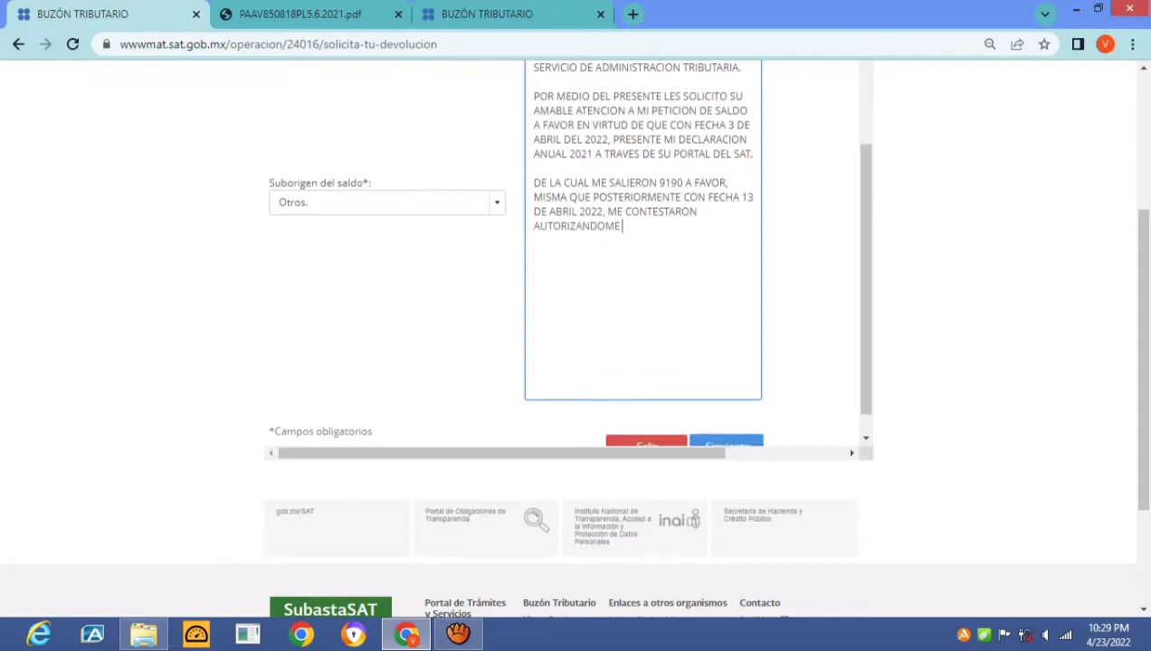
type(" 1475 PESOS")
left_click(620, 226)
type("UNICAMENTE 1475 PESOS")
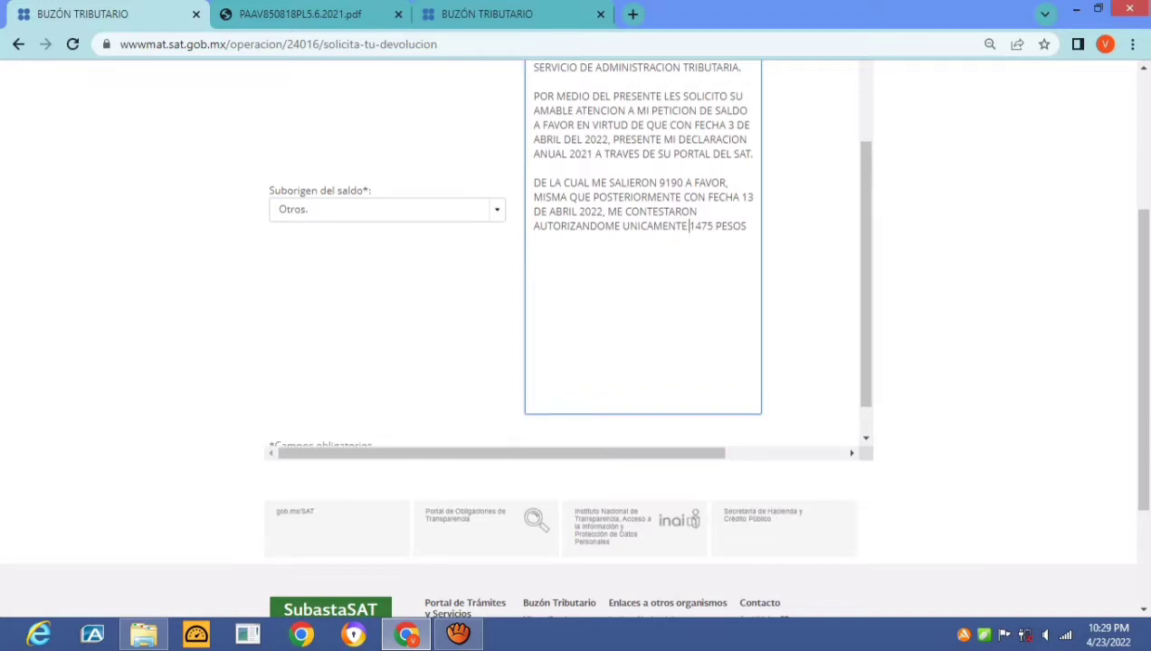
type(",")
key("Return")
key("Return")
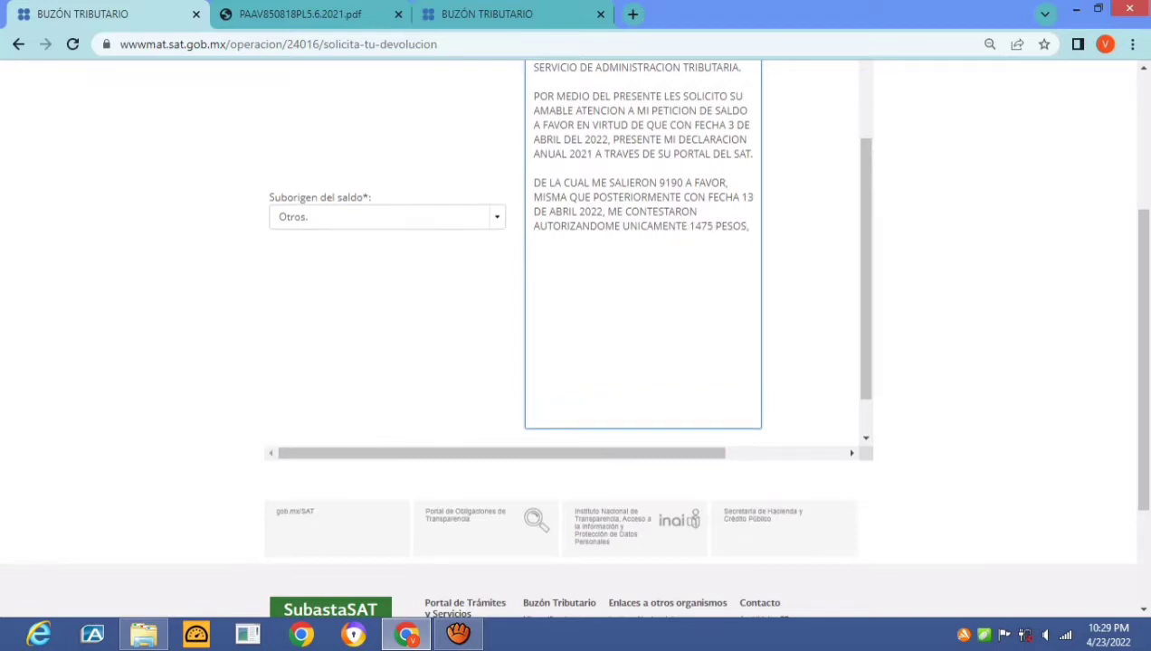
Explain the 9190-peso balance came from the children's tuition payments, made by electronic transfer
type("POR LO ANTERIOR")
key("Home")
type("EDERVIADOL SALDO A FAVOR")
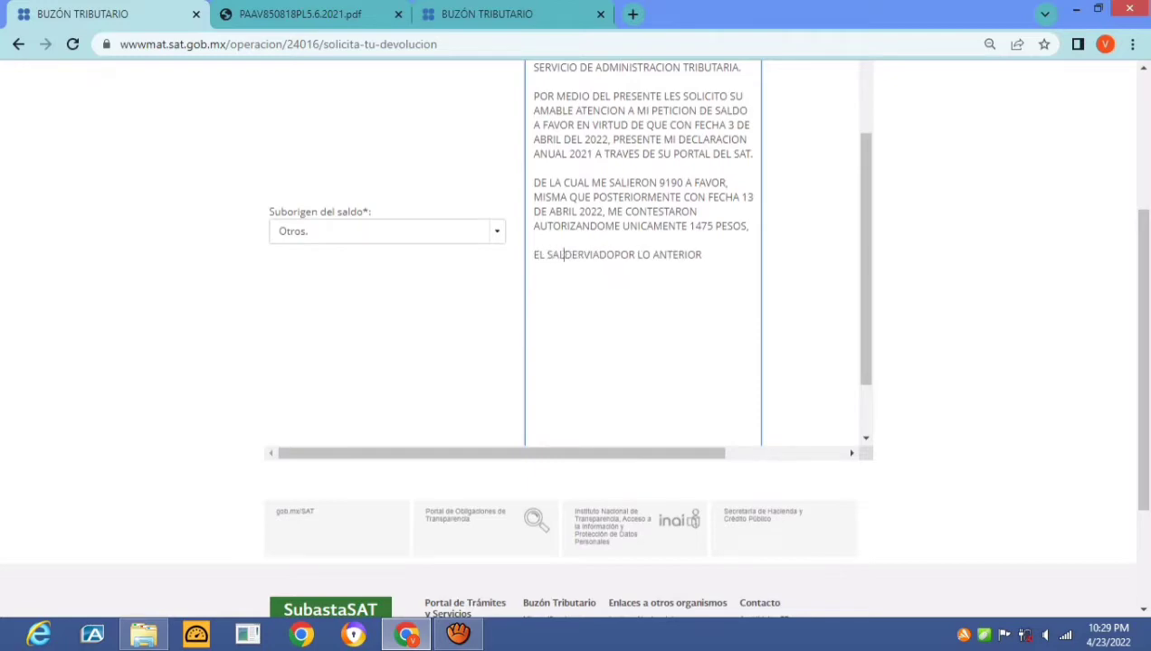
type(" POR 9190")
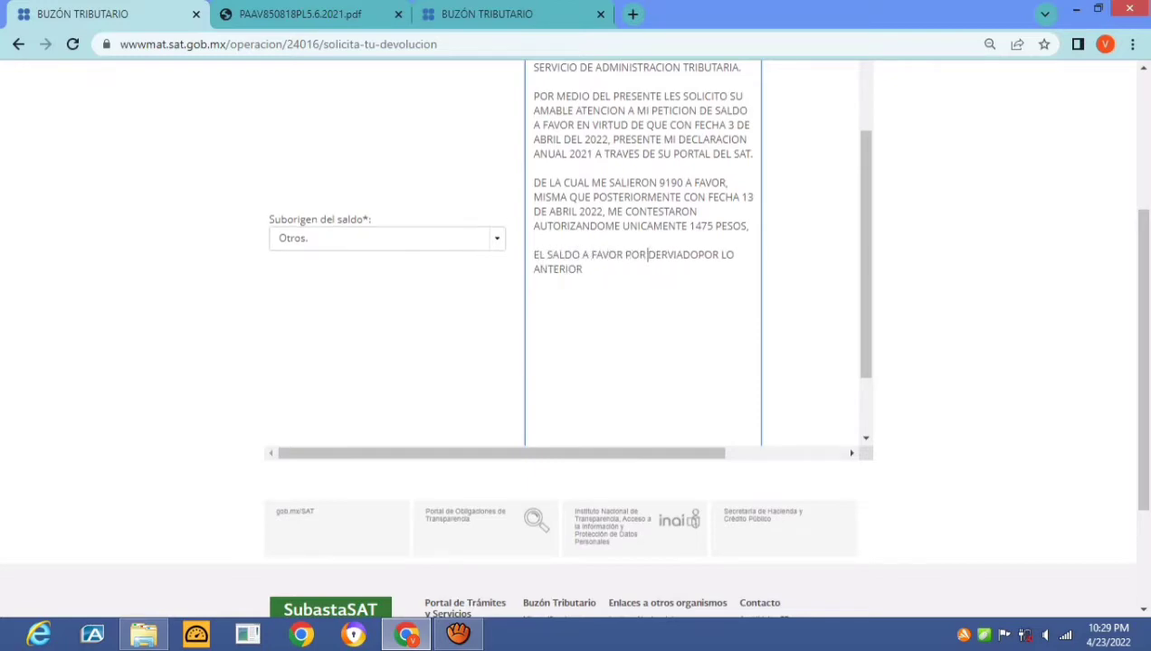
type(" PESOS")
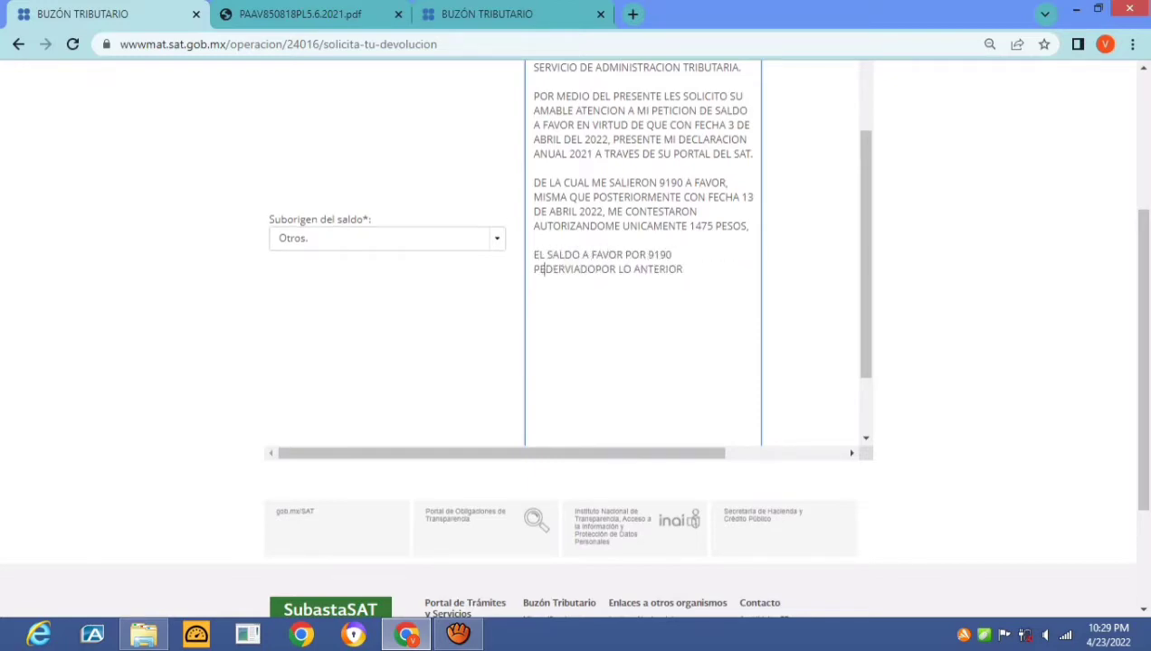
type(", FUE D")
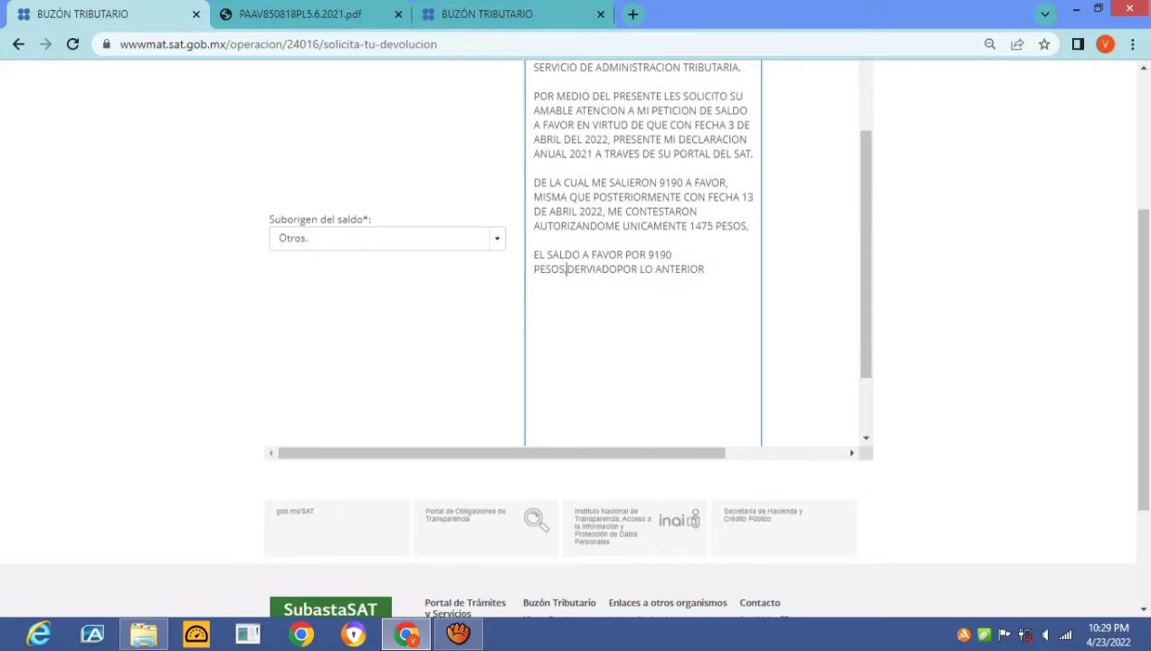
type("ERIVA")
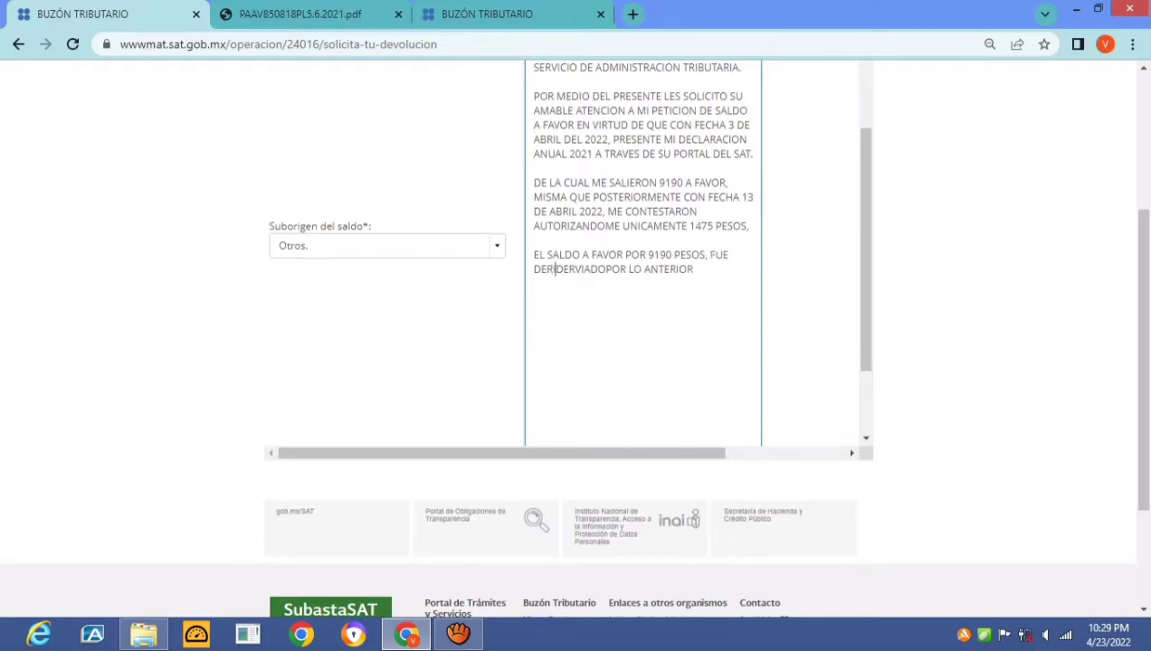
type("DO DE PAGOS DE")
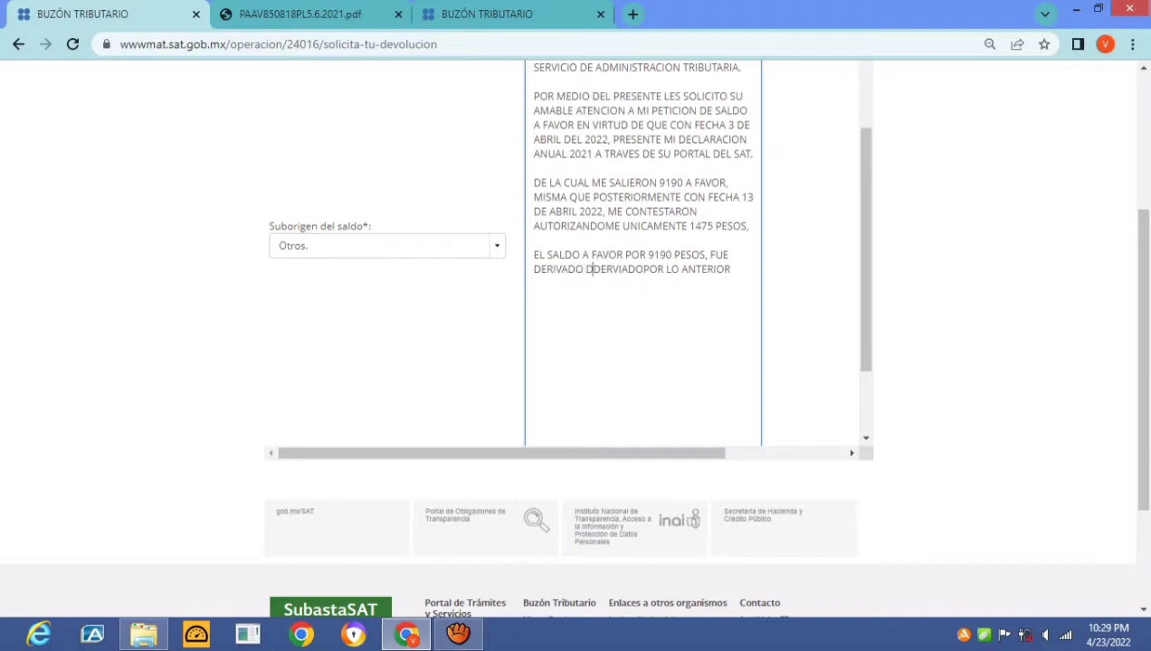
type(" COLEGIATUAS")
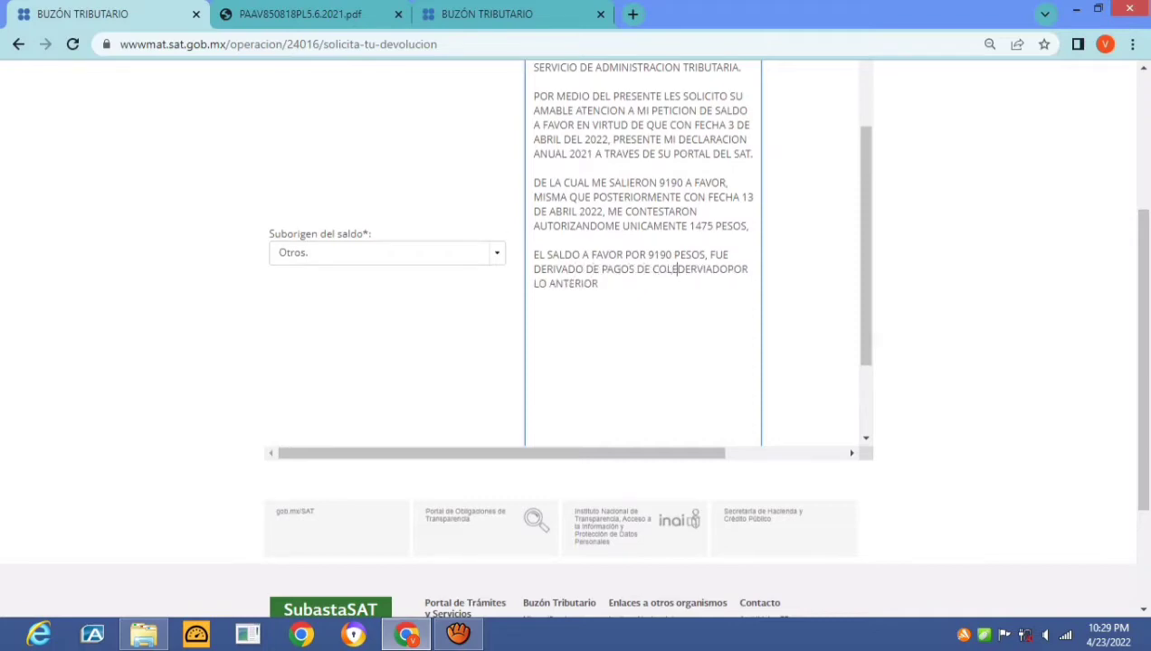
key("BackSpace")
key("BackSpace")
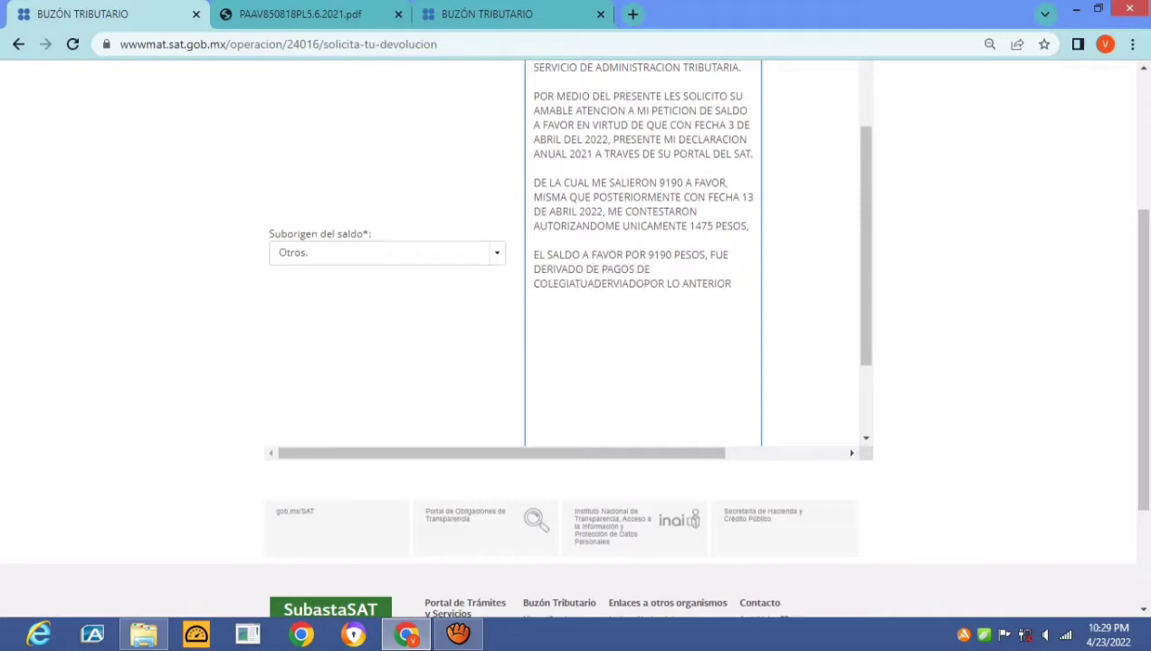
key("BackSpace")
type("RAS DE MIS HI")
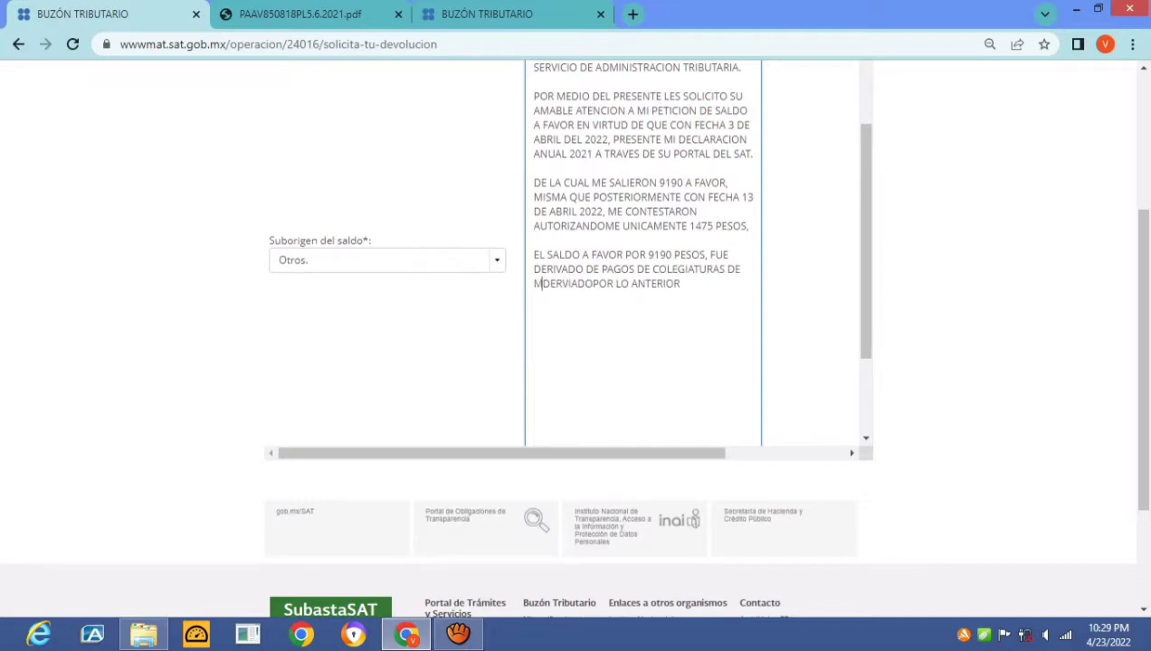
type("JOS")
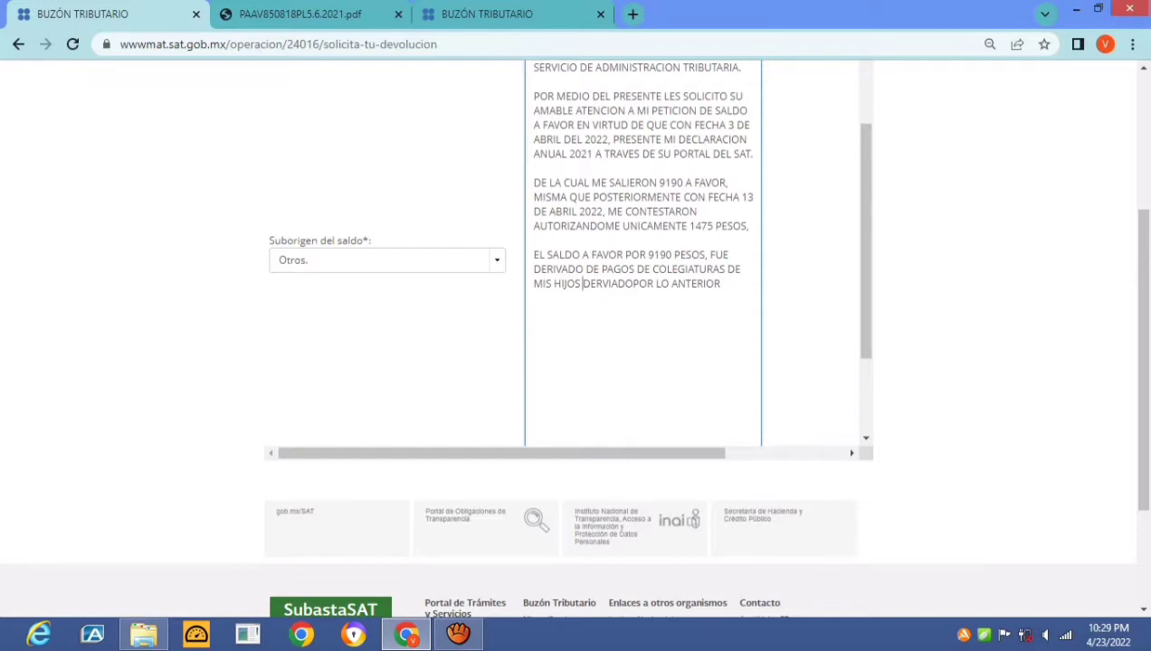
key("BackSpace")
type(", ")
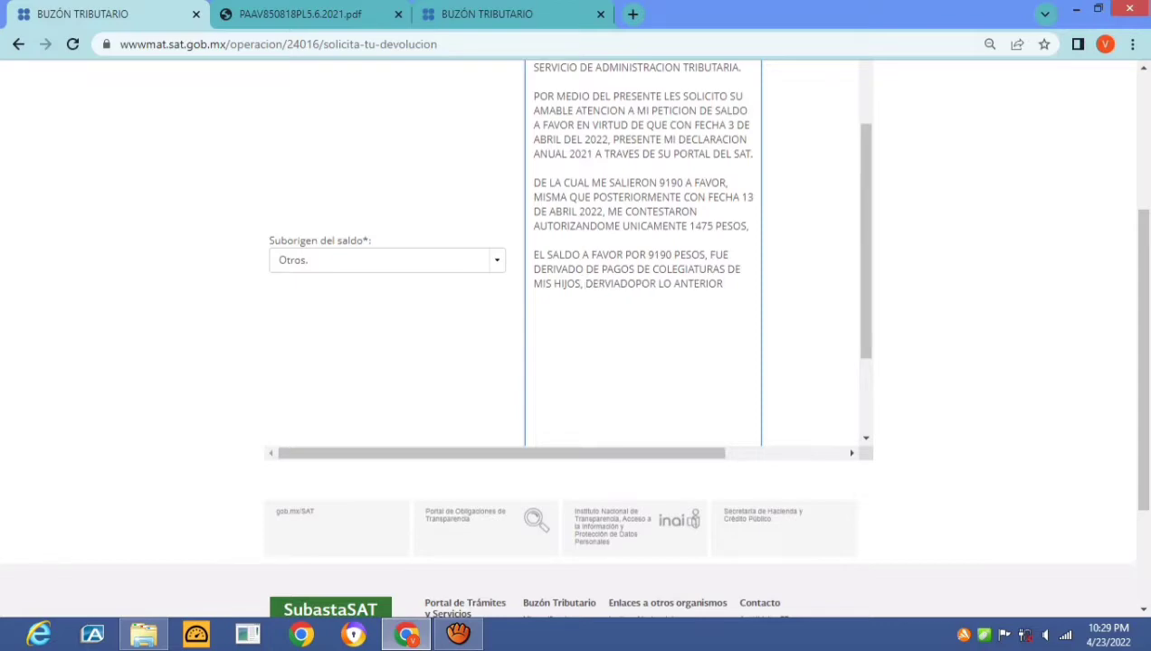
type("DICHOS PAGOS FU")
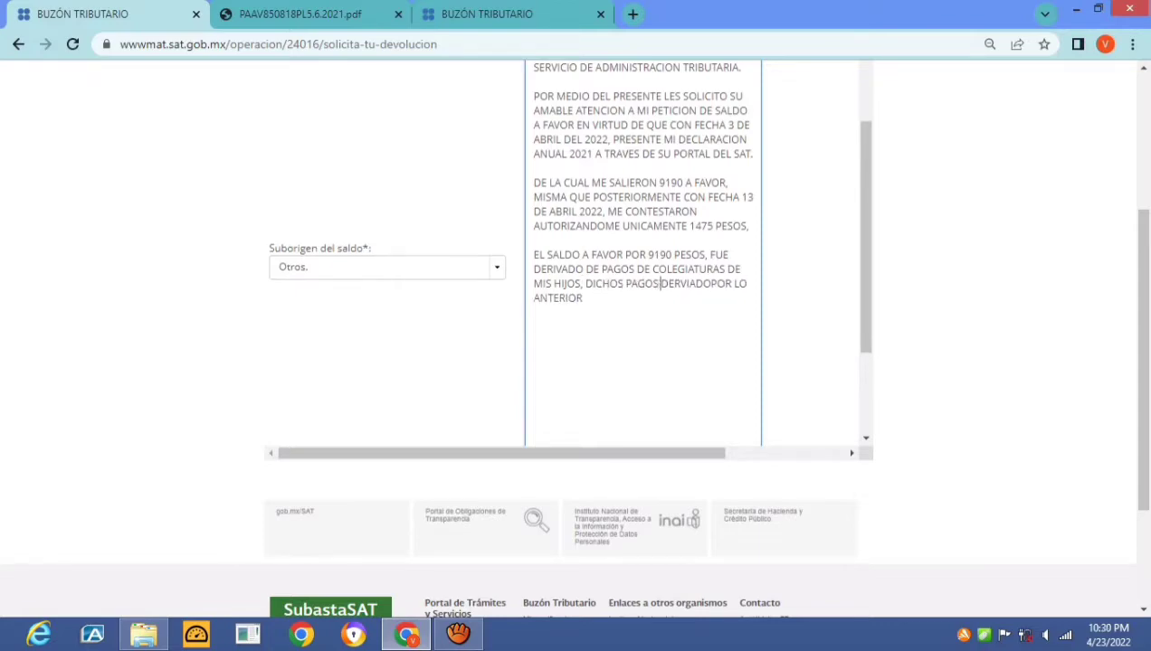
key("Delete")
type("ERON HEC")
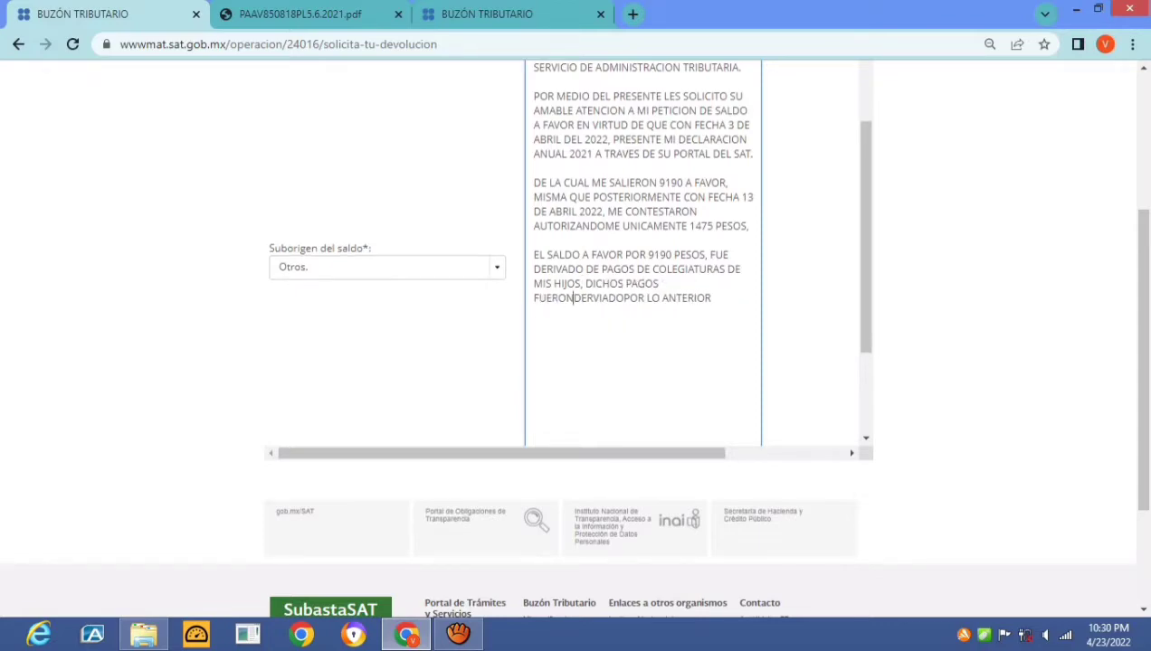
type("HOS P")
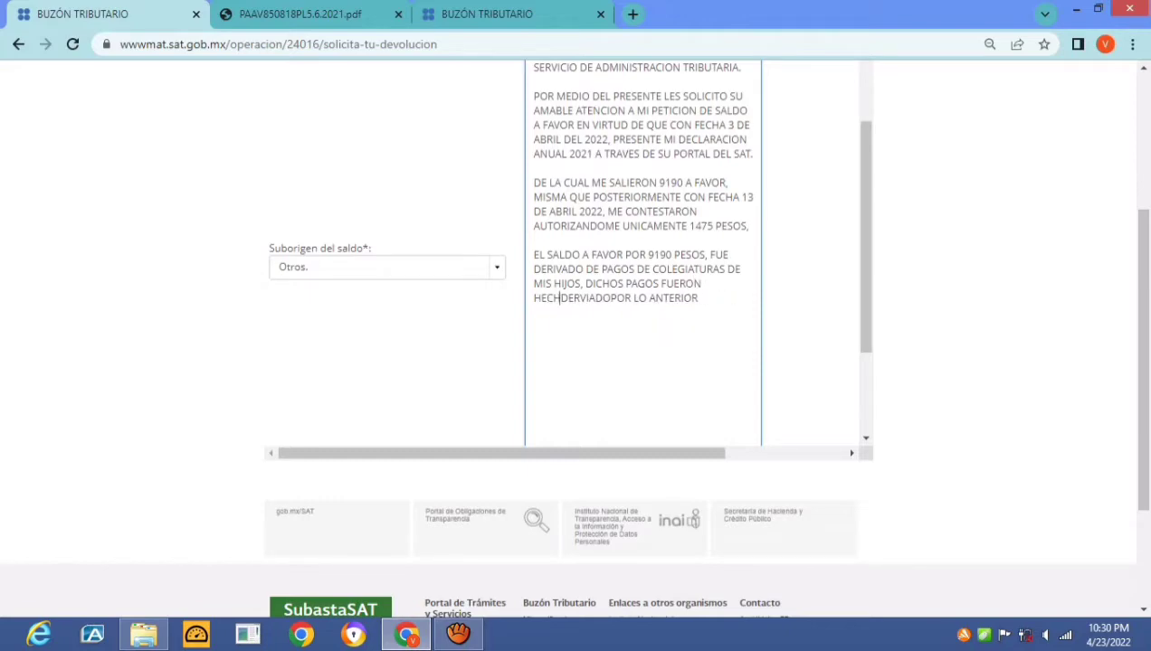
key("Delete")
type("OR TRANS")
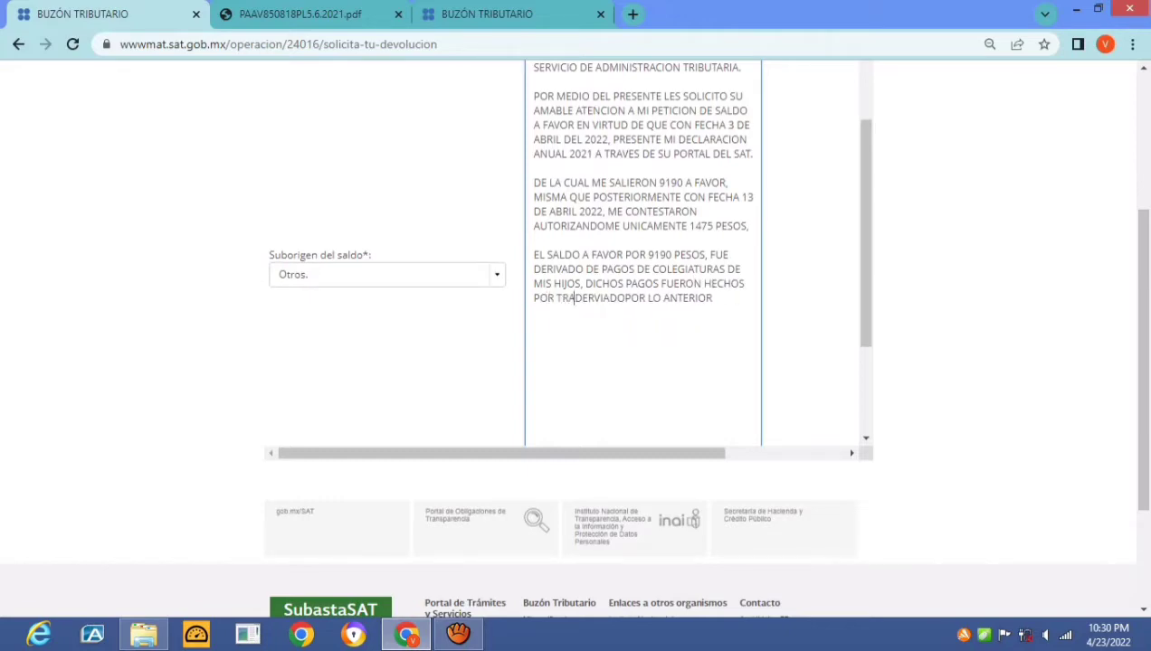
type("FERENCIA ELECTRONI")
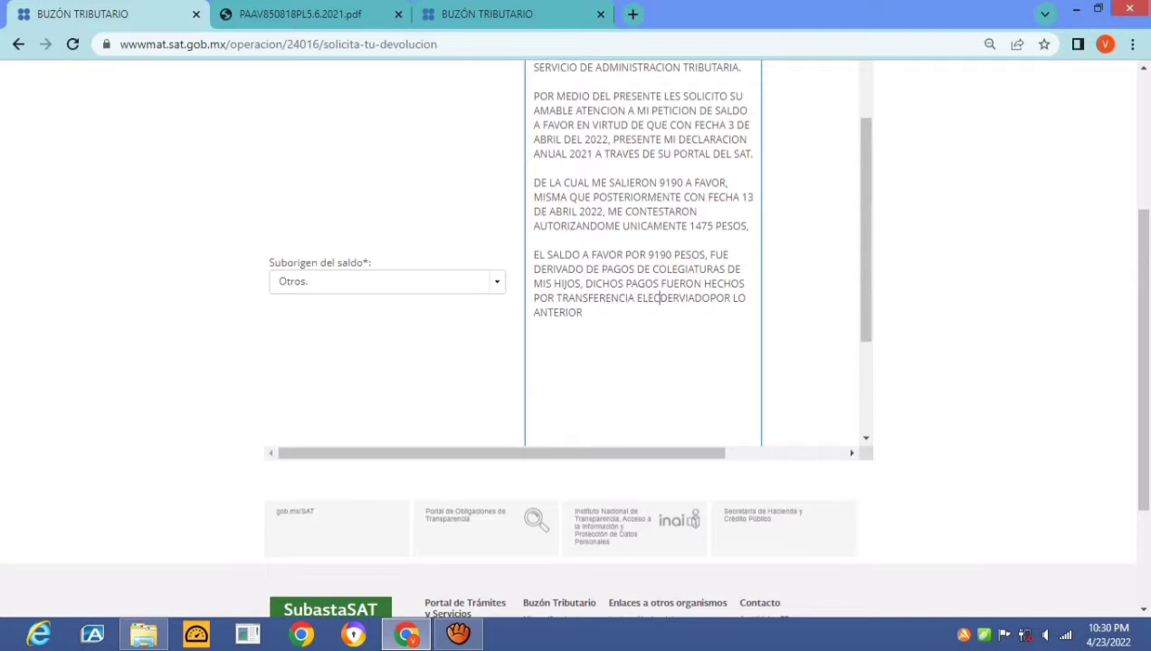
type("CA ")
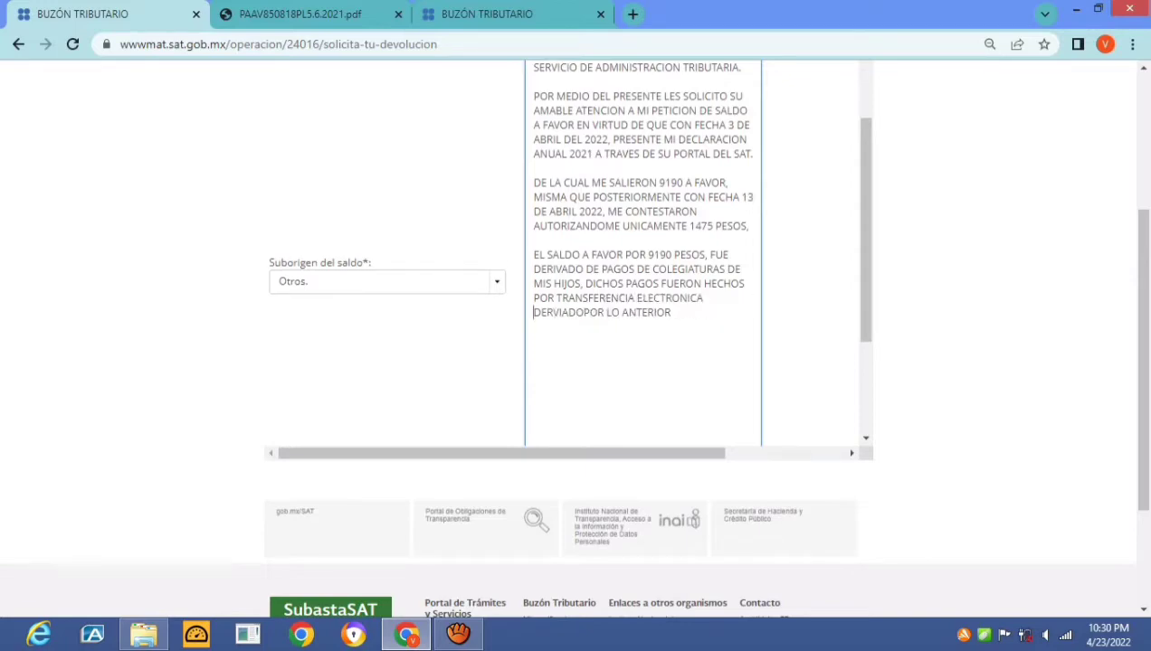
type("VIA DE")
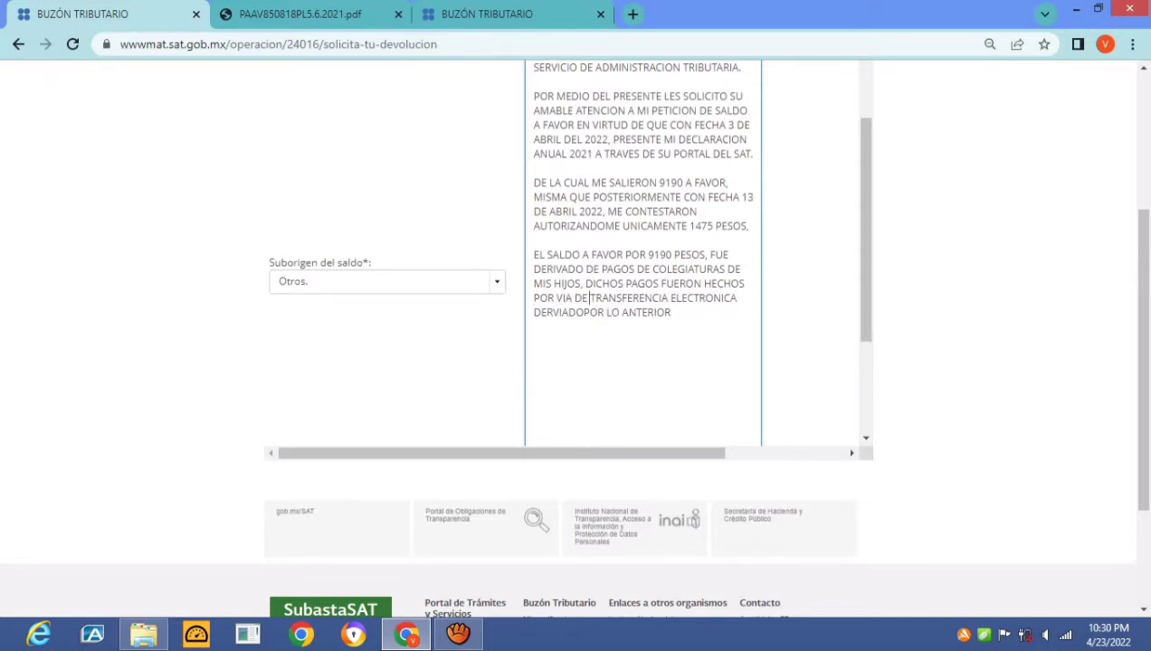
Add that the receipts backing those payments are available, clearing leftover text
left_click(534, 313)
key("Left")
type(", ASIMISMO CUENTO")
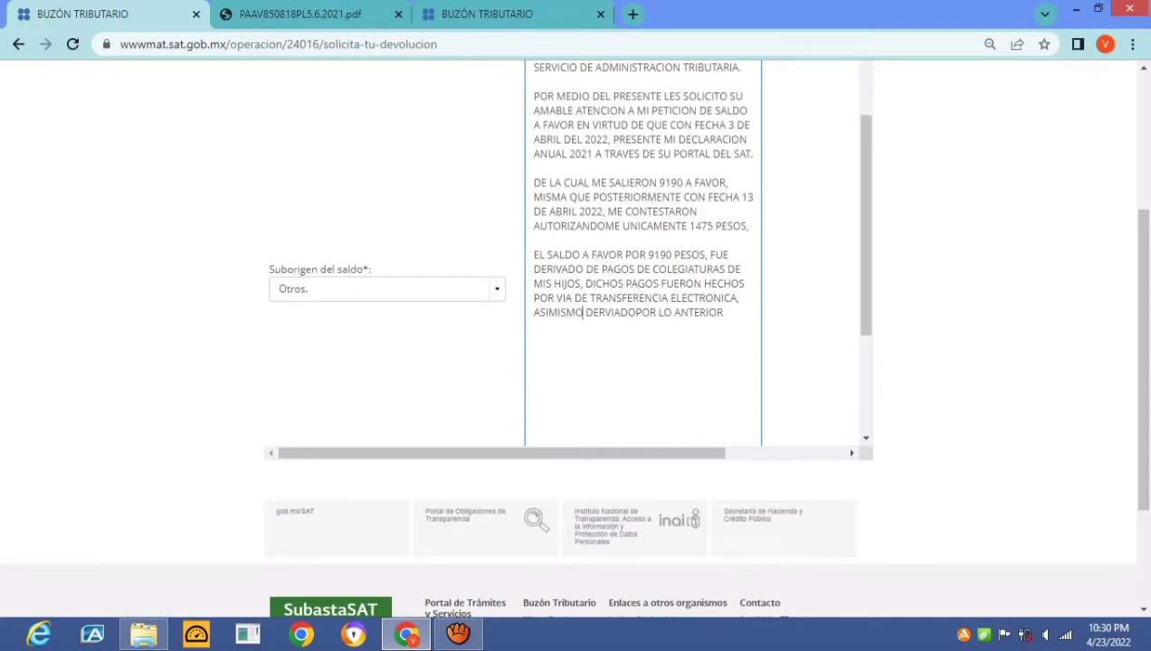
type(" CON LOS COMPROBA")
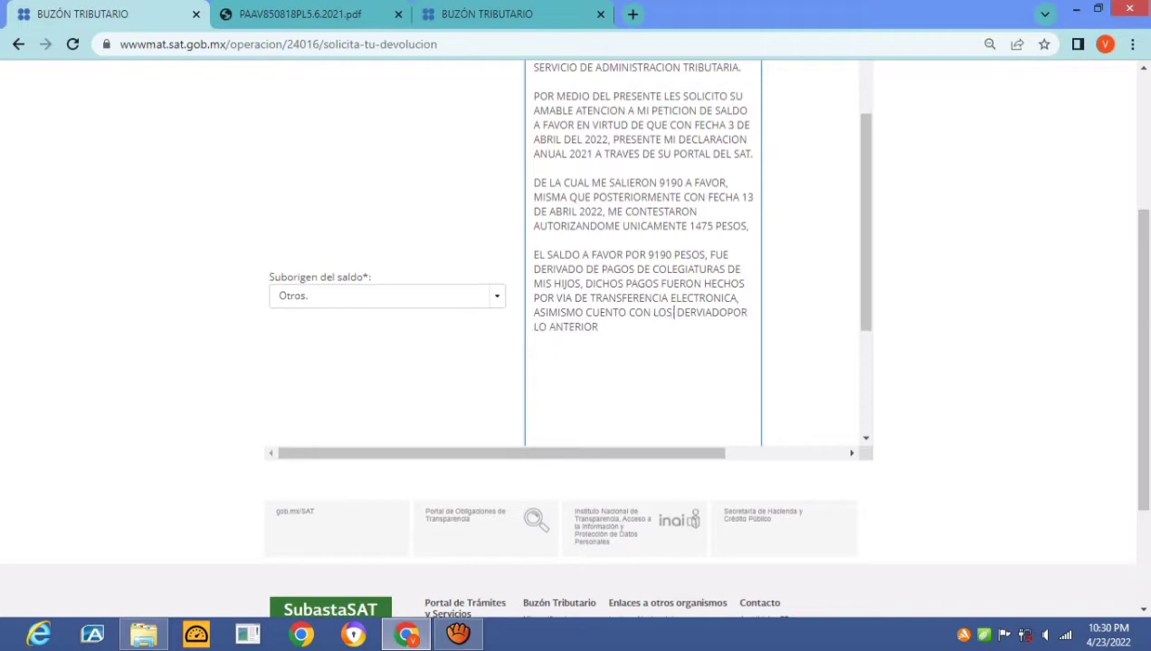
type("NTES")
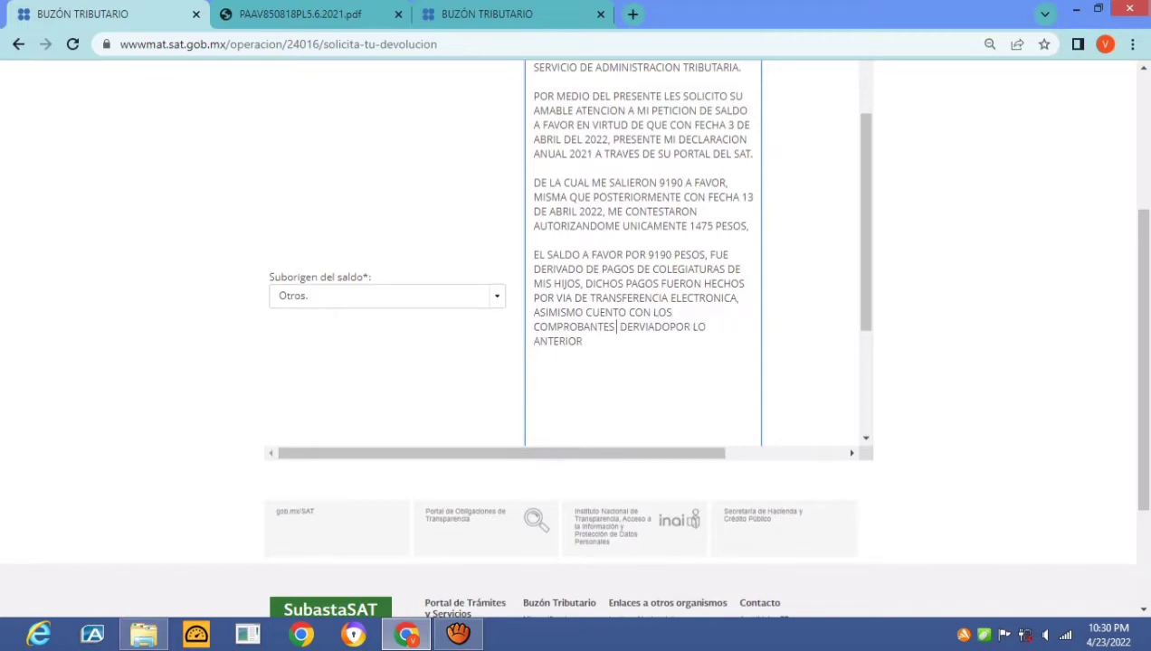
type(" NECESARIOS QUE")
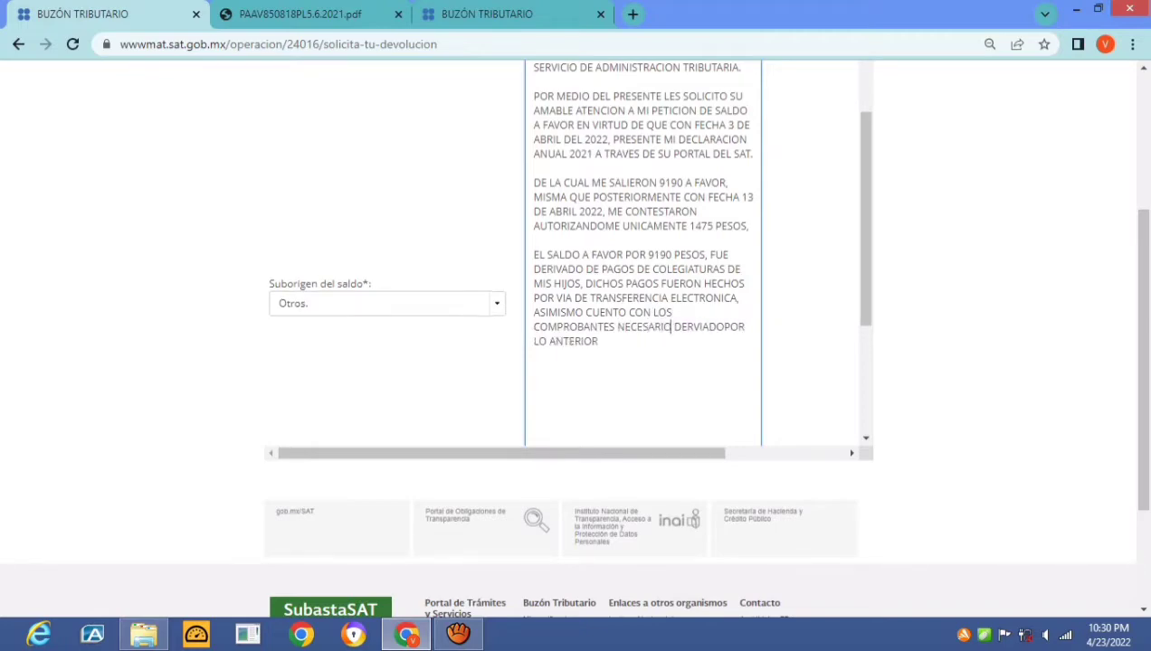
type(" AVALANC")
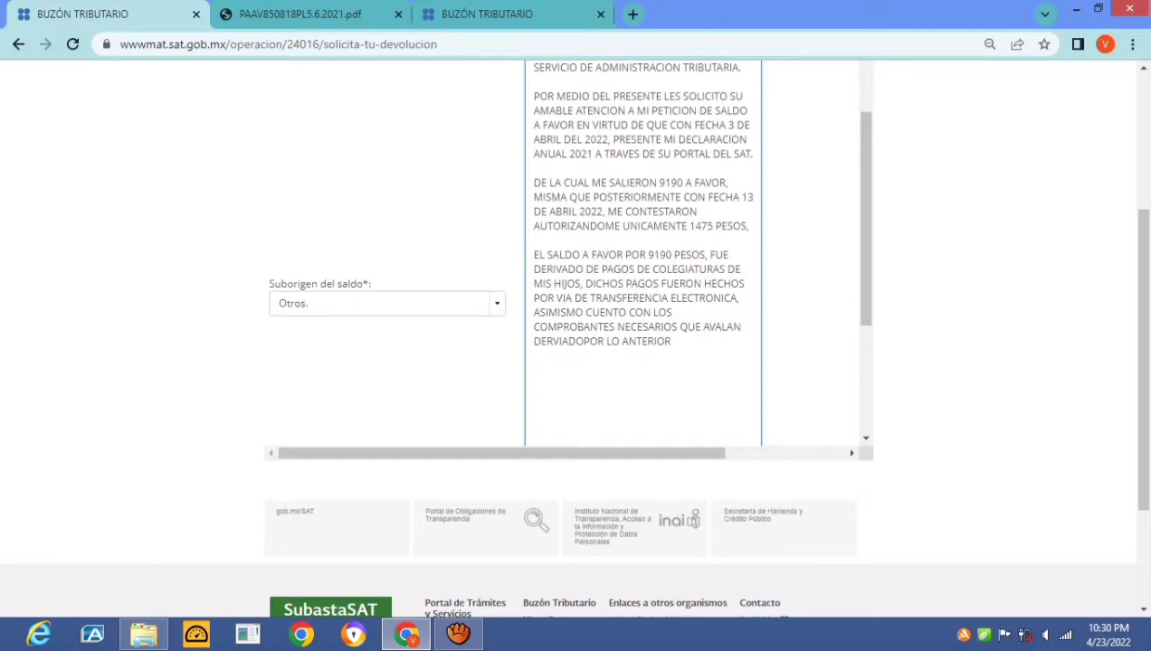
type("CITADOS PAGOS ")
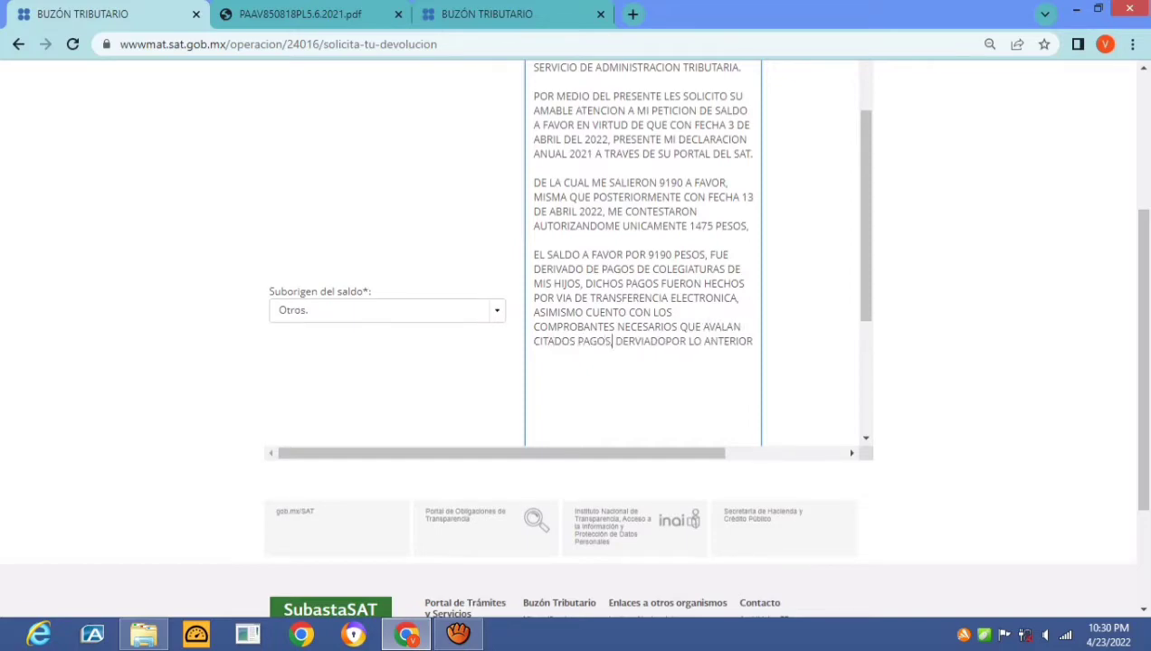
type(",")
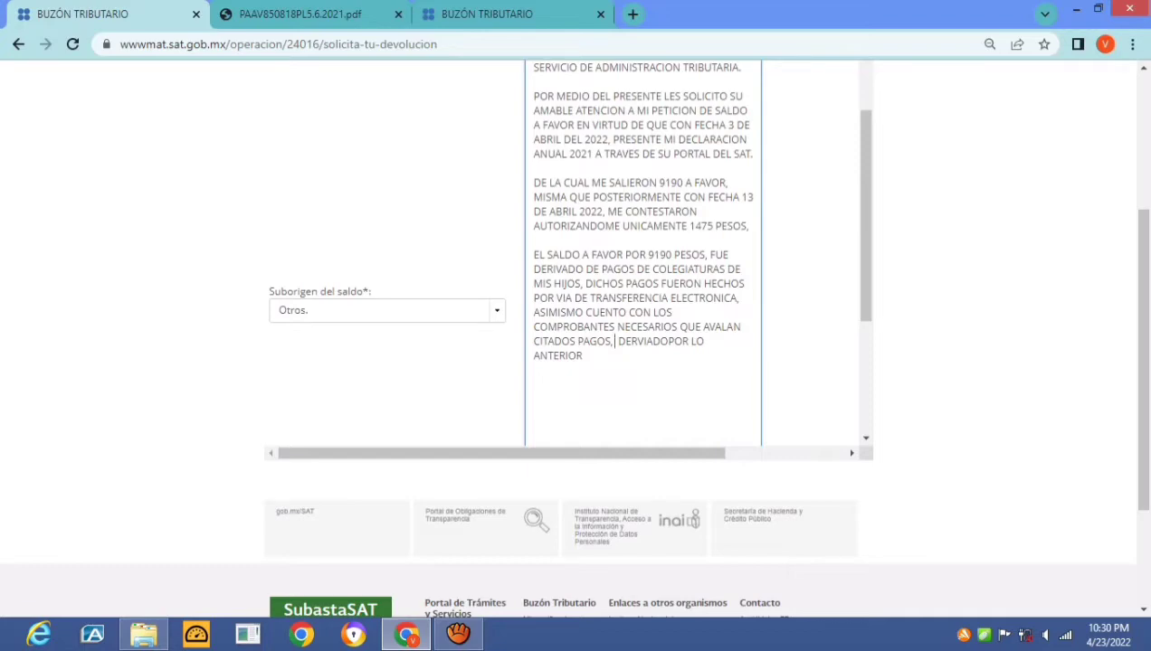
key("Delete")
key("Delete")
key("Delete")
key("Delete")
key("Delete")
key("Delete")
key("Delete")
key("Delete")
key("Delete")
key("Delete")
key("Delete")
key("Delete")
key("Delete")
key("Delete")
key("Delete")
key("Delete")
key("Delete")
key("Delete")
key("Delete")
key("Delete")
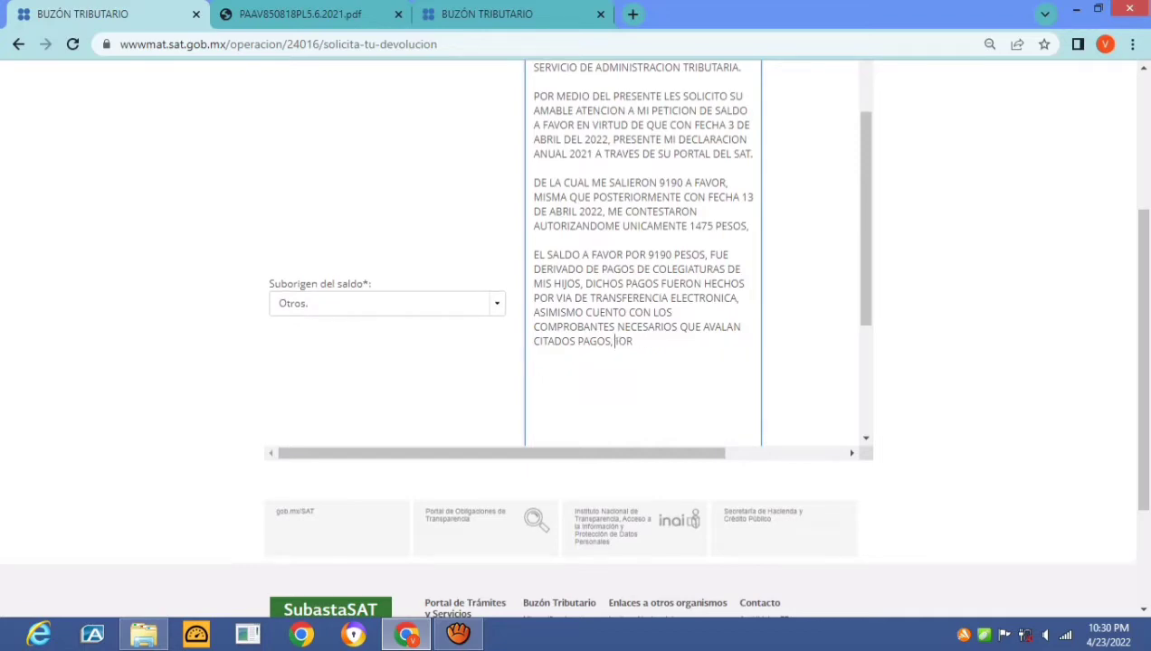
key("Delete")
key("Delete")
type(".")
key("Return")
key("Return")
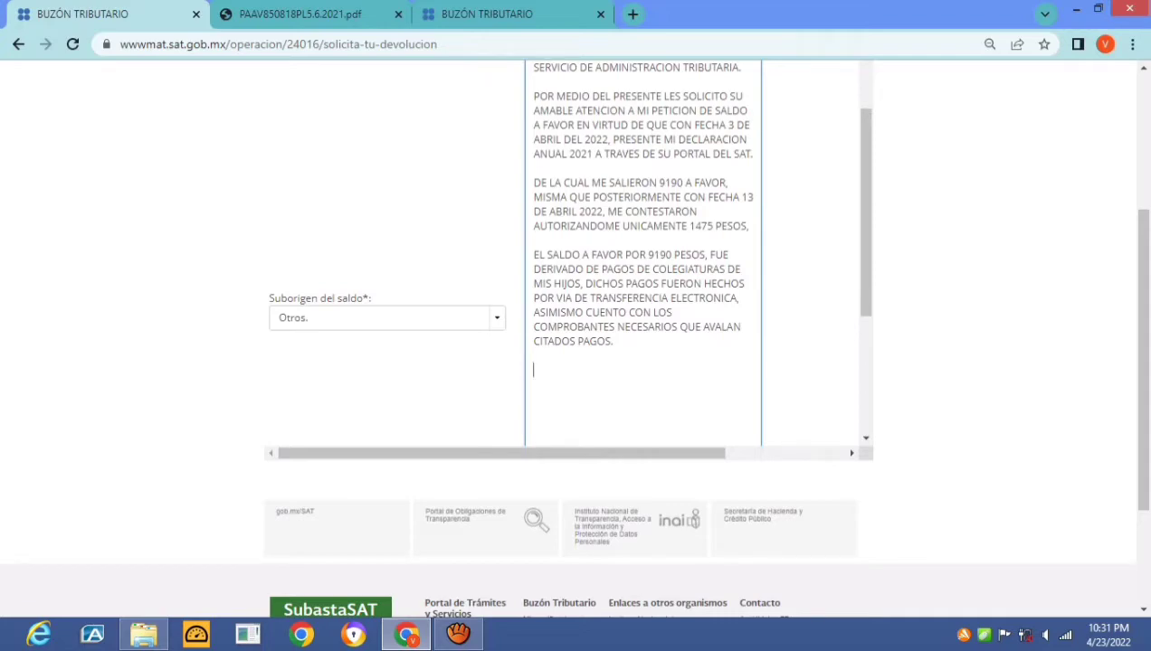
Write the closing 'POR TODO LO ANTERIOR, LES SOLICITO SU FINA ATENCION A MI SOLICITUD' for the remaining amount
left_click(749, 227)
type(".")
key("Return")
key("Return")
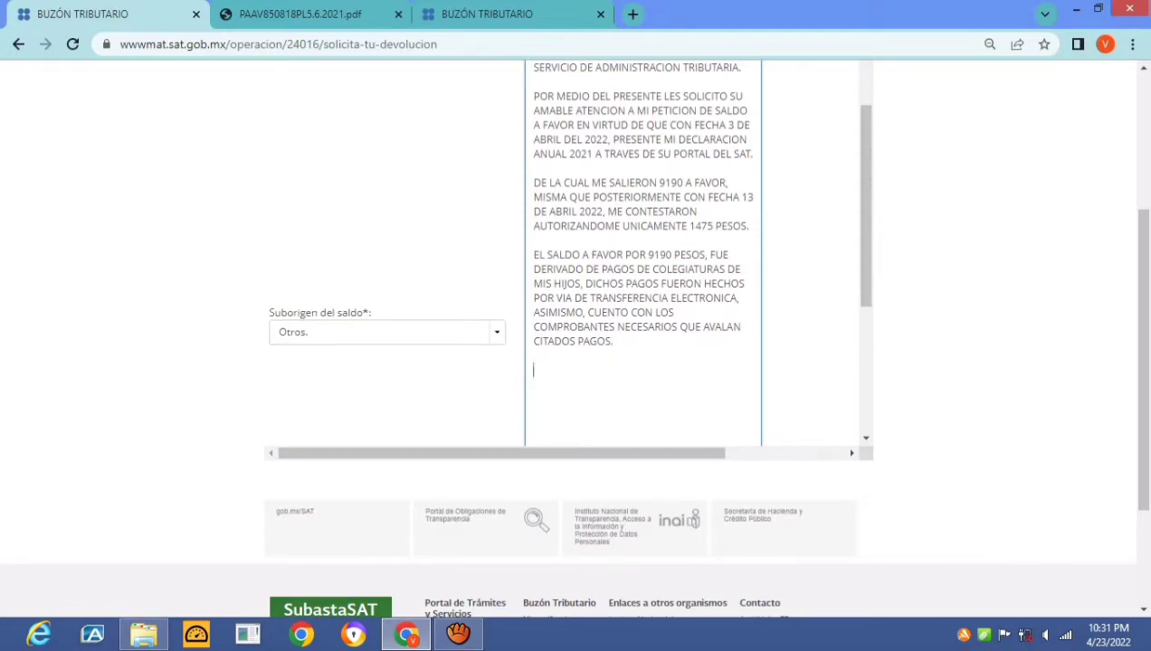
type("POR TODO LO ANTERIOR")
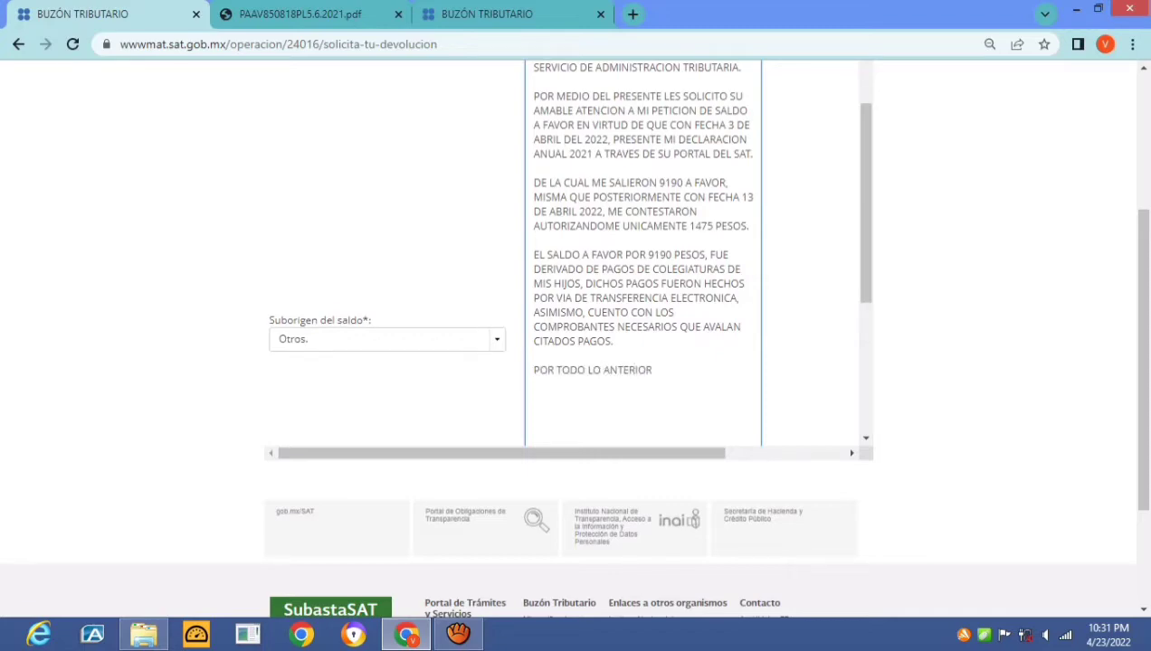
type(", LES SOLICITO SU FINA ATENC")
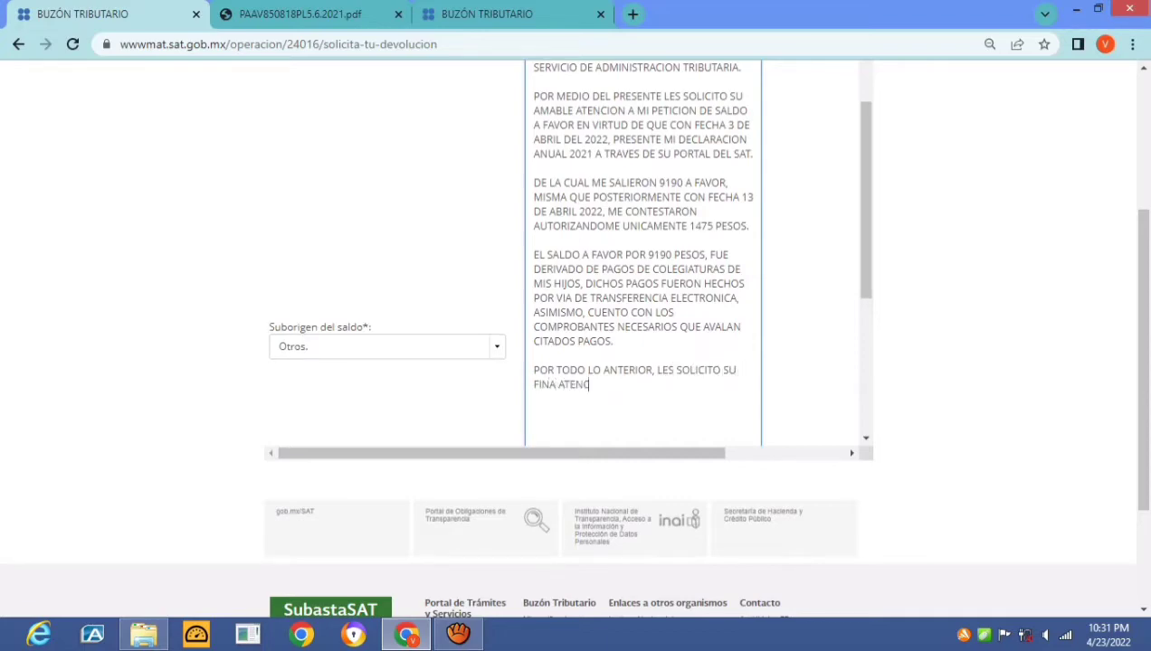
type("ION A MI SOLI")
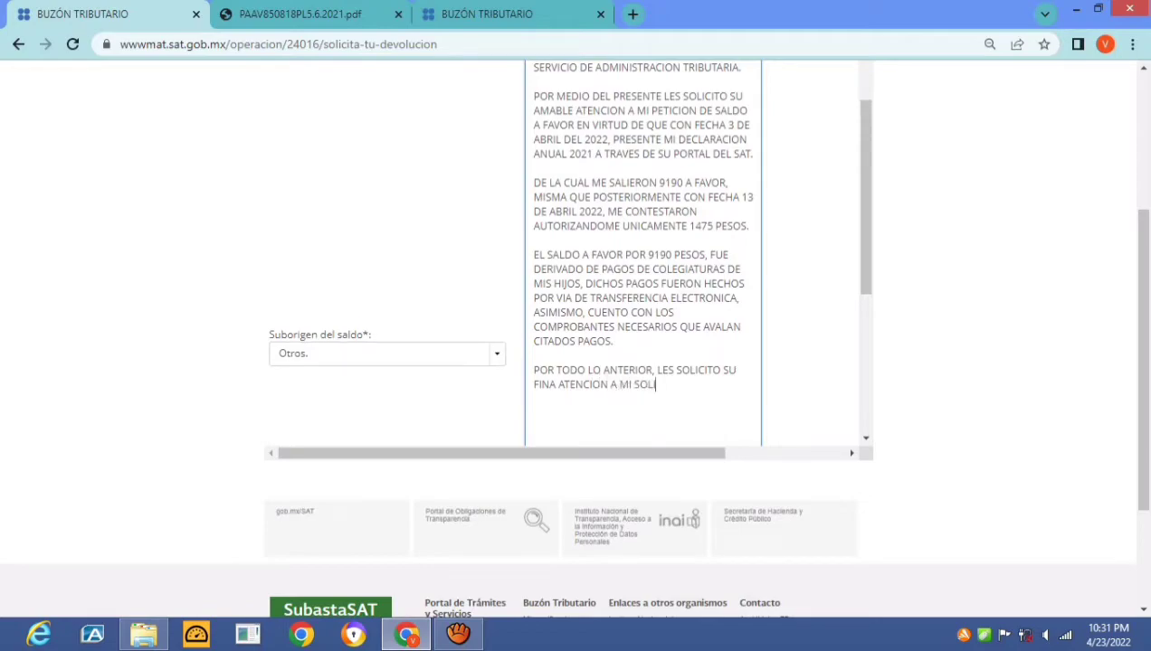
type("CITUD POR EL RESTO")
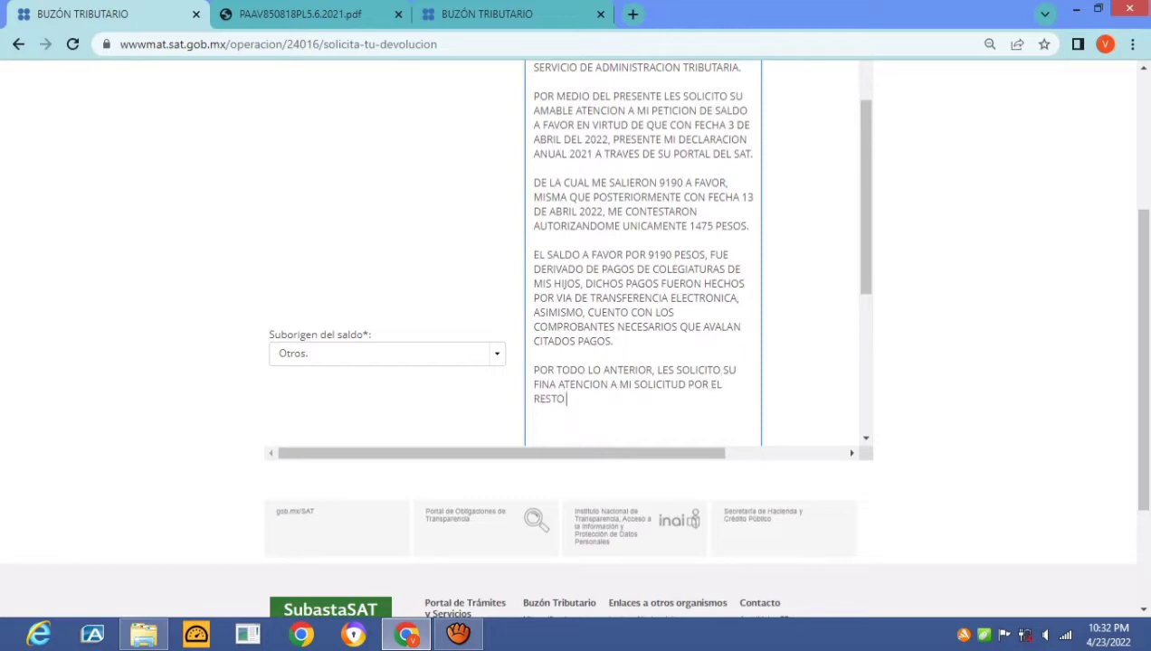
key("Return")
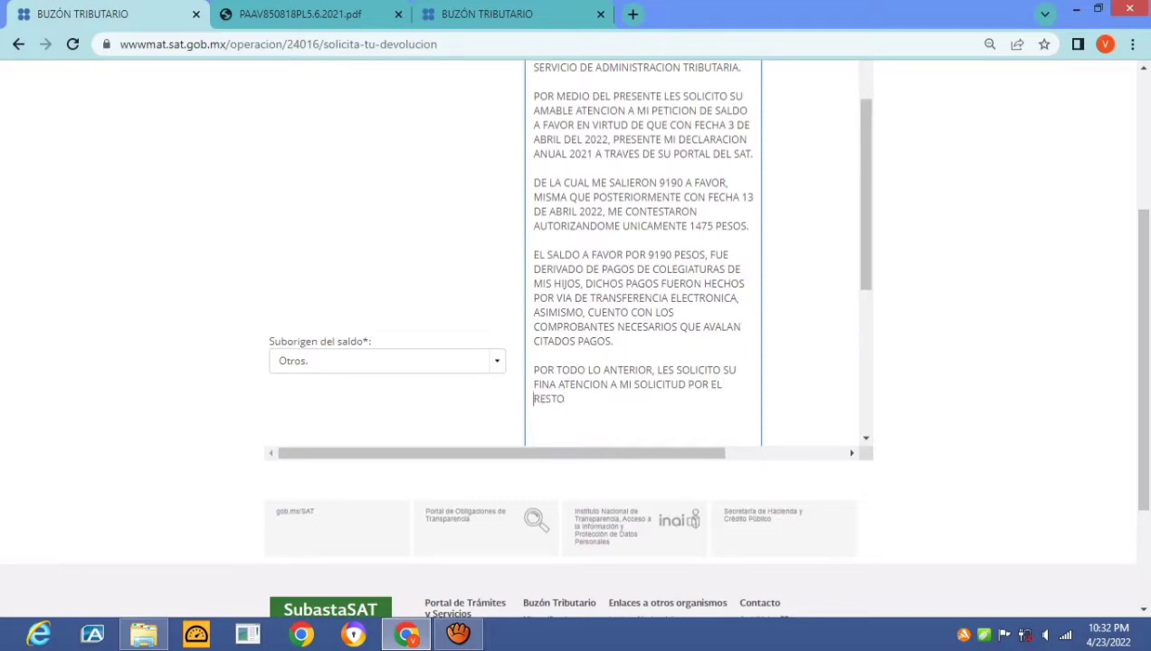
left_click(707, 384)
type("LA CANRIDA")
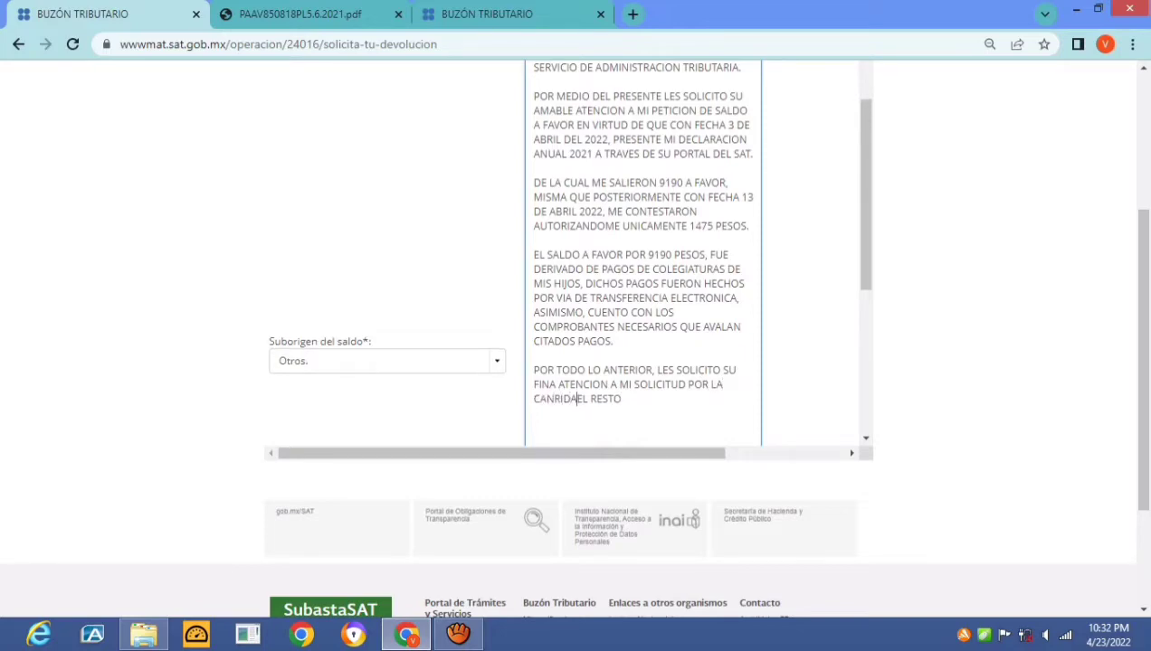
key("BackSpace")
key("BackSpace")
key("BackSpace")
key("BackSpace")
type("TIDAD DE")
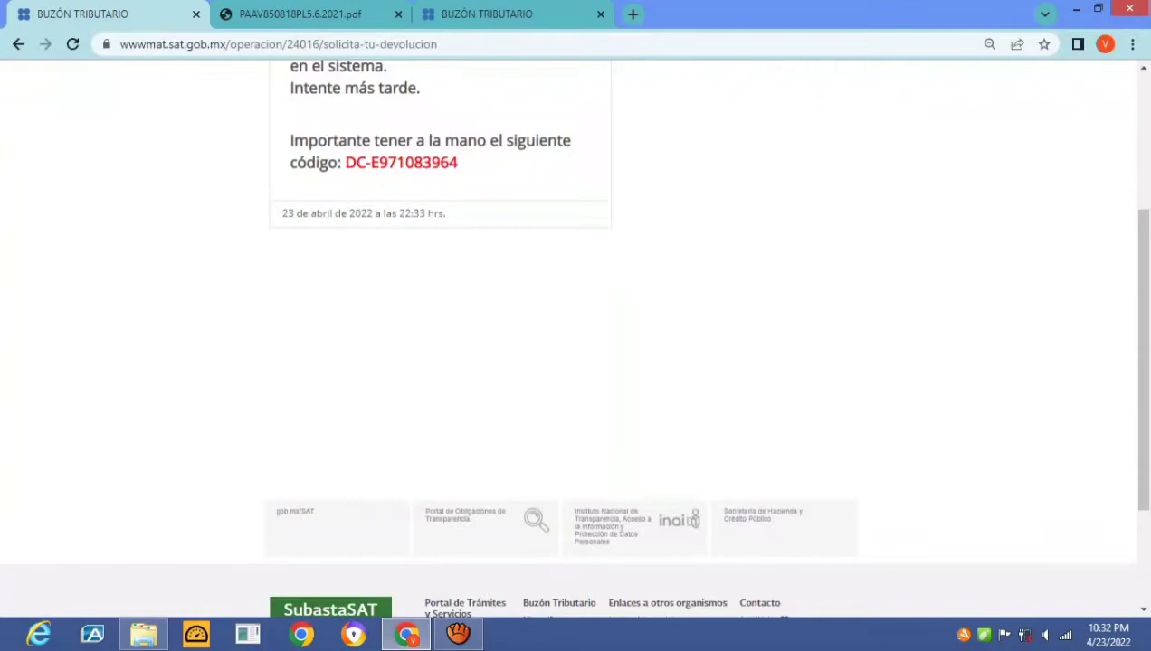
Leave the system error notice via the Devoluciones y compensaciones breadcrumb
scroll(571, 362, "down", 2)
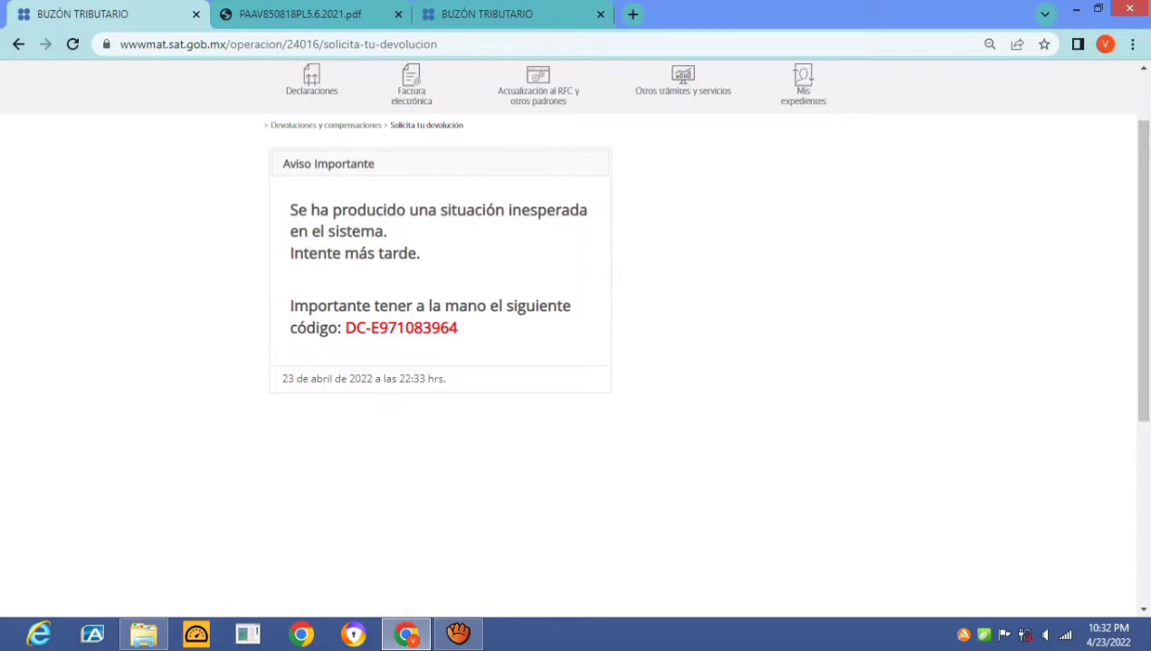
scroll(571, 362, "up", 2)
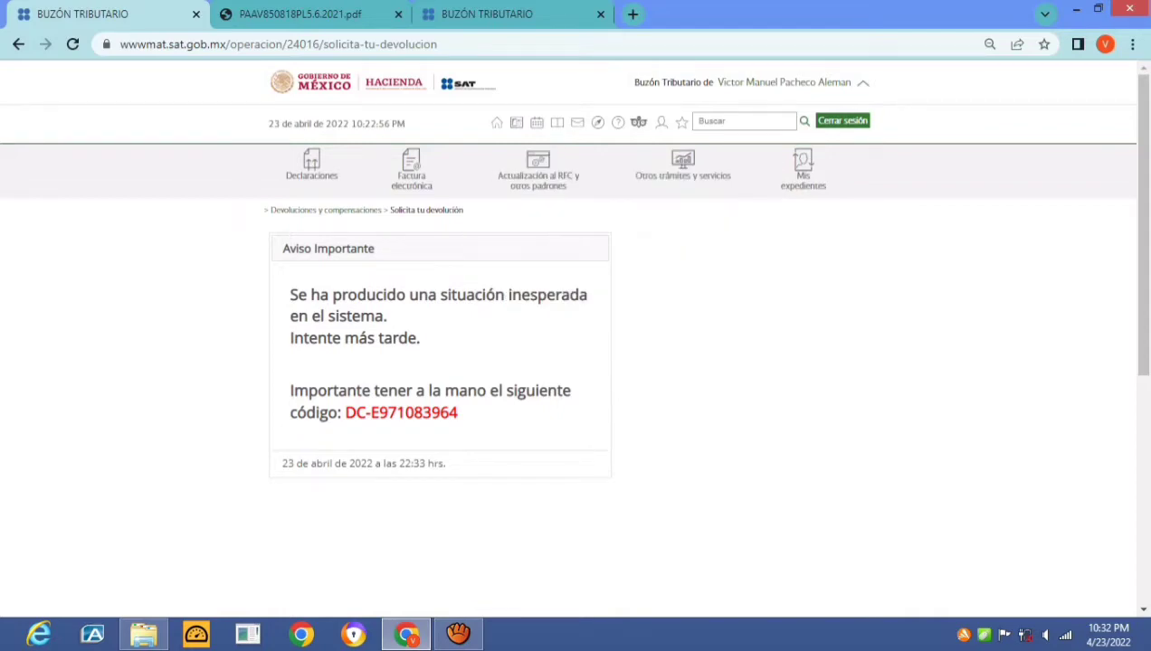
mouse_move(311, 168)
mouse_move(683, 170)
left_click(326, 209)
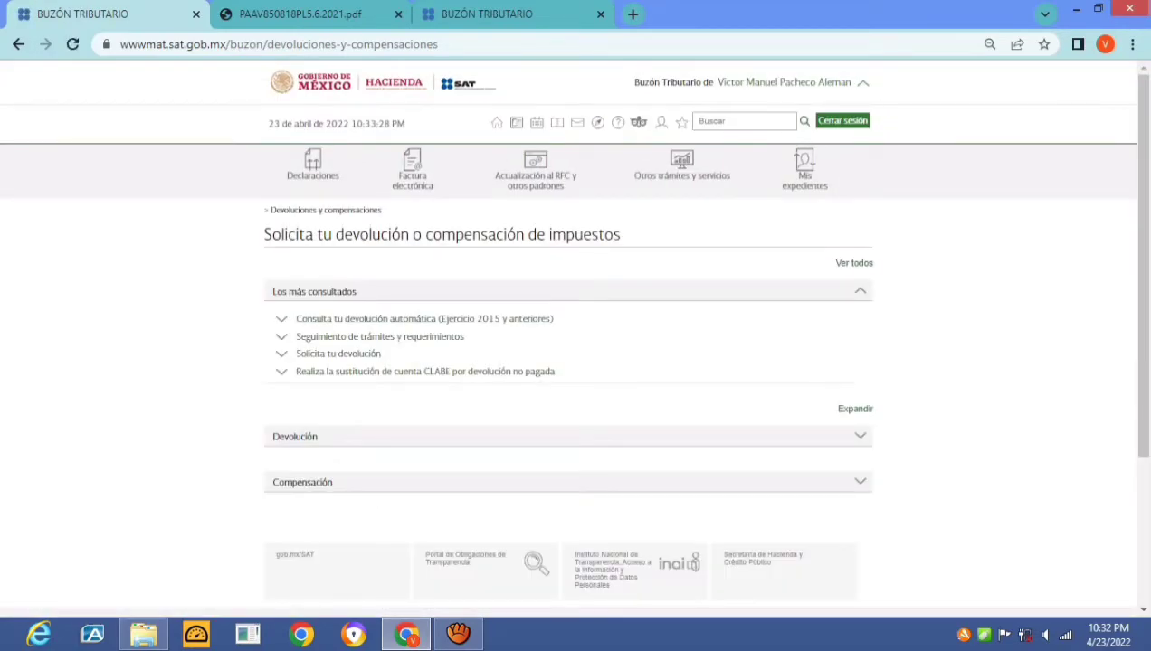
Open a new Solicita tu devolución request and advance to the procedure information page
left_click(338, 354)
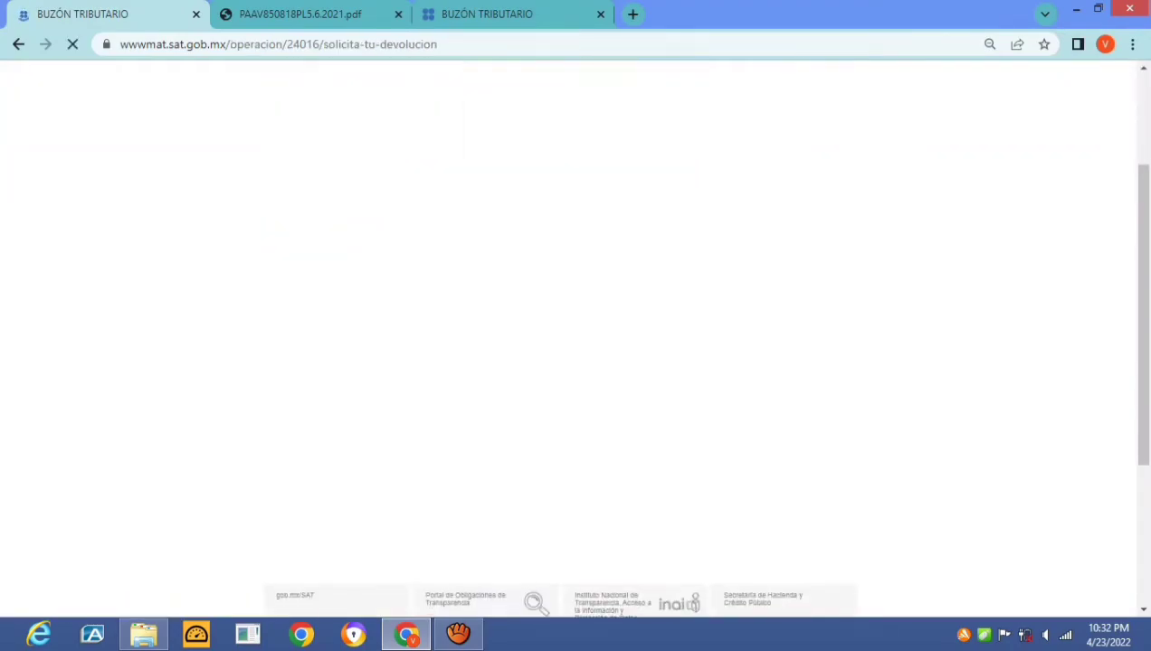
scroll(567, 294, "down", 7)
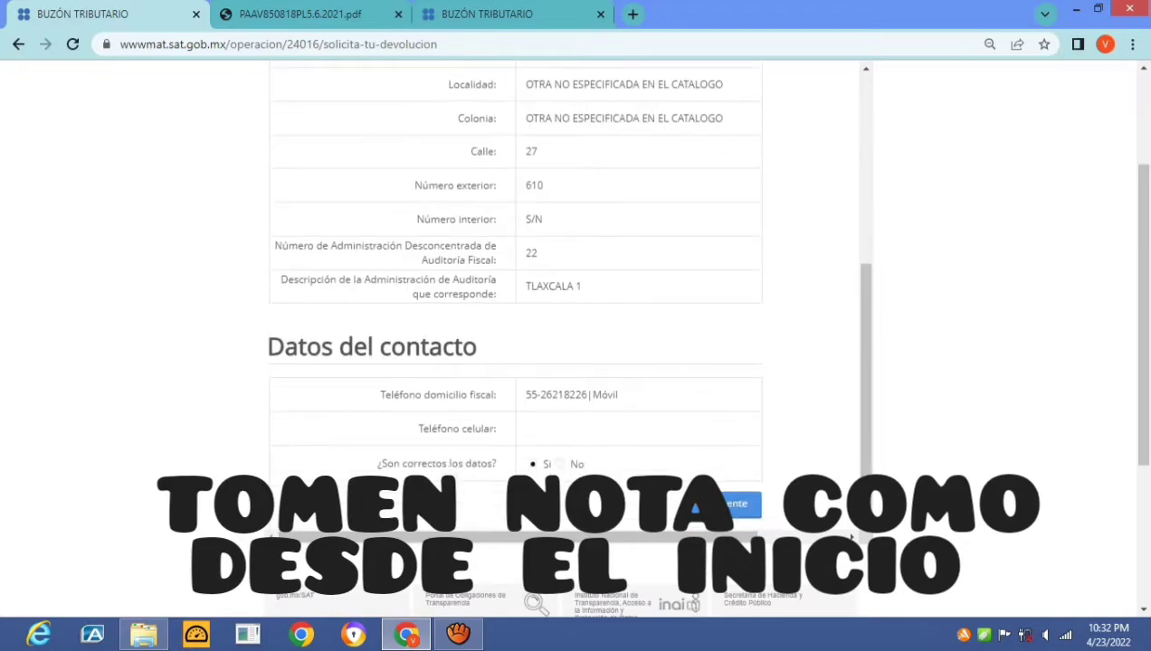
left_click(726, 334)
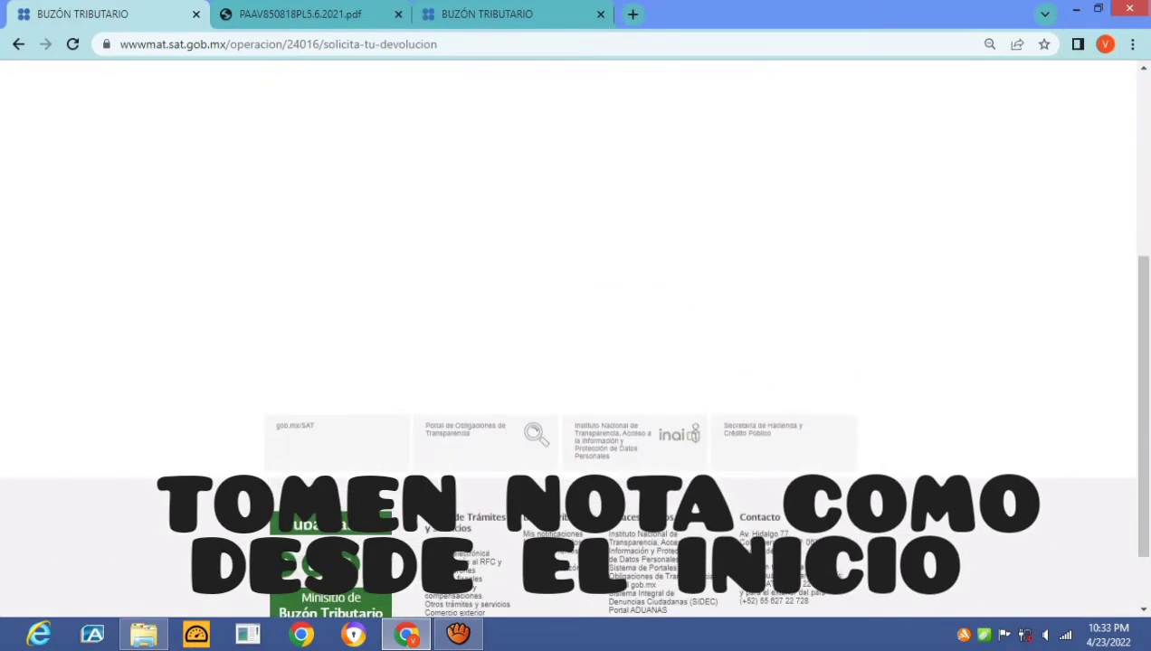
Set the refund origin to Saldo a Favor and the procedure type to 115 ISR Personas Físicas
left_click(387, 177)
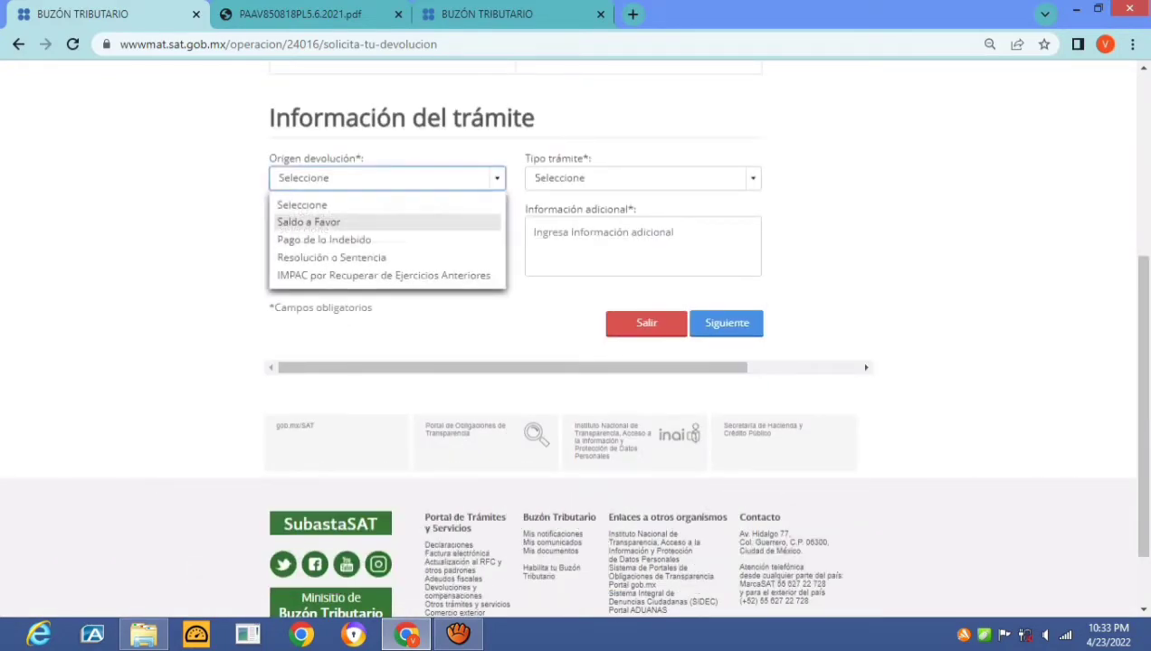
left_click(326, 239)
left_click(387, 177)
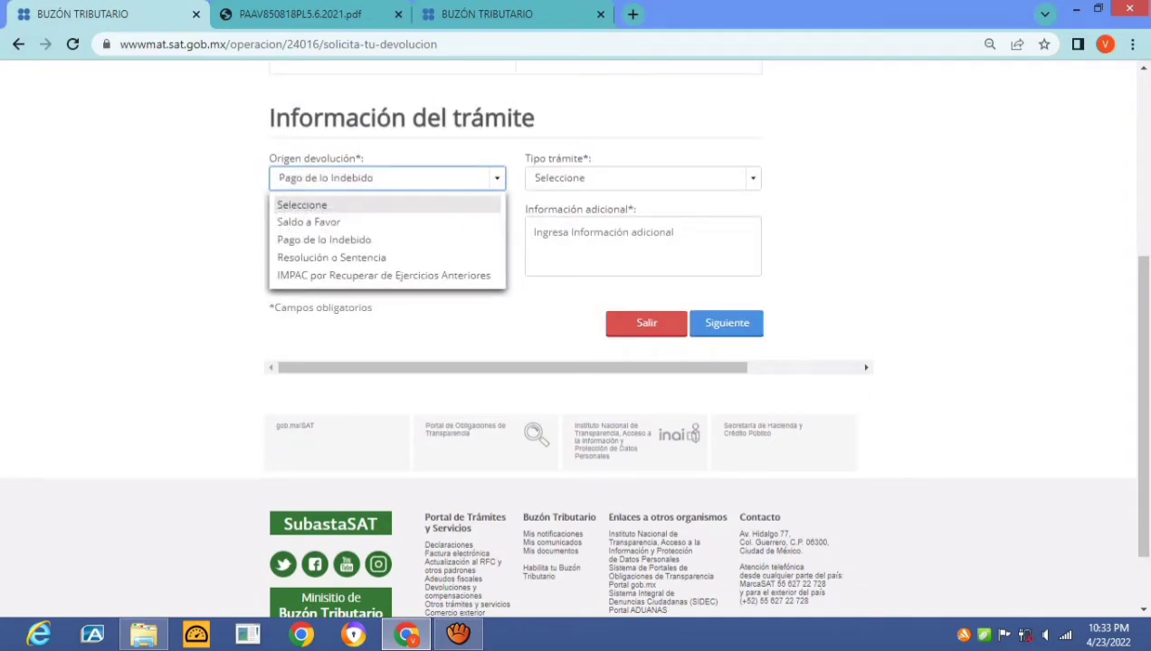
left_click(312, 223)
left_click(642, 178)
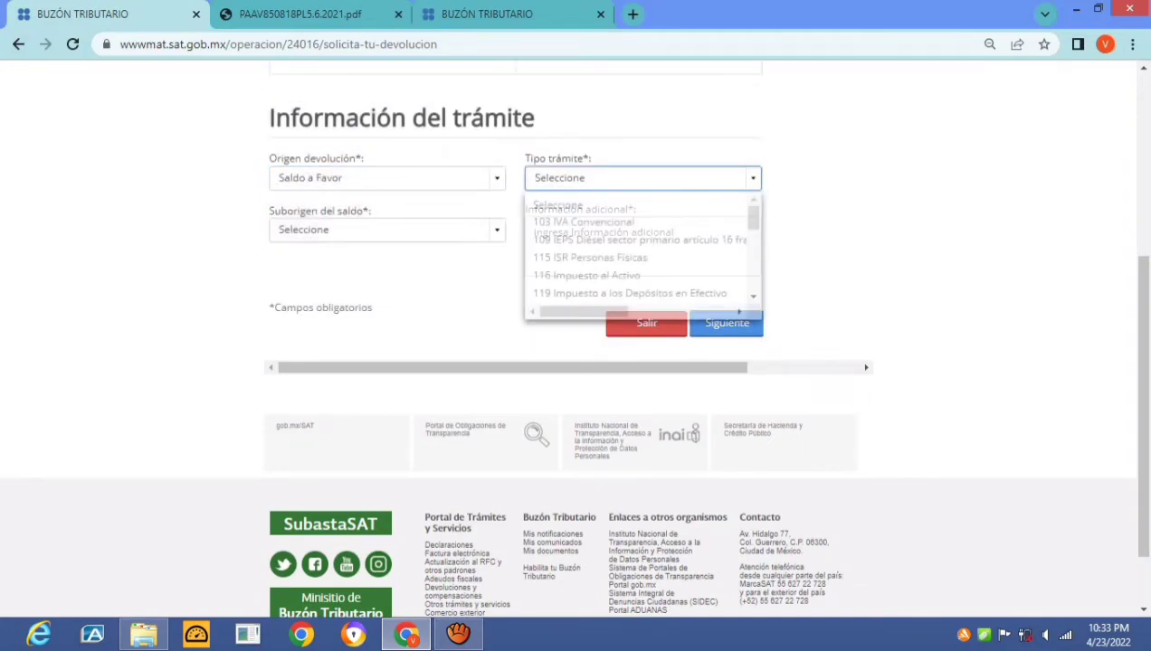
left_click(589, 256)
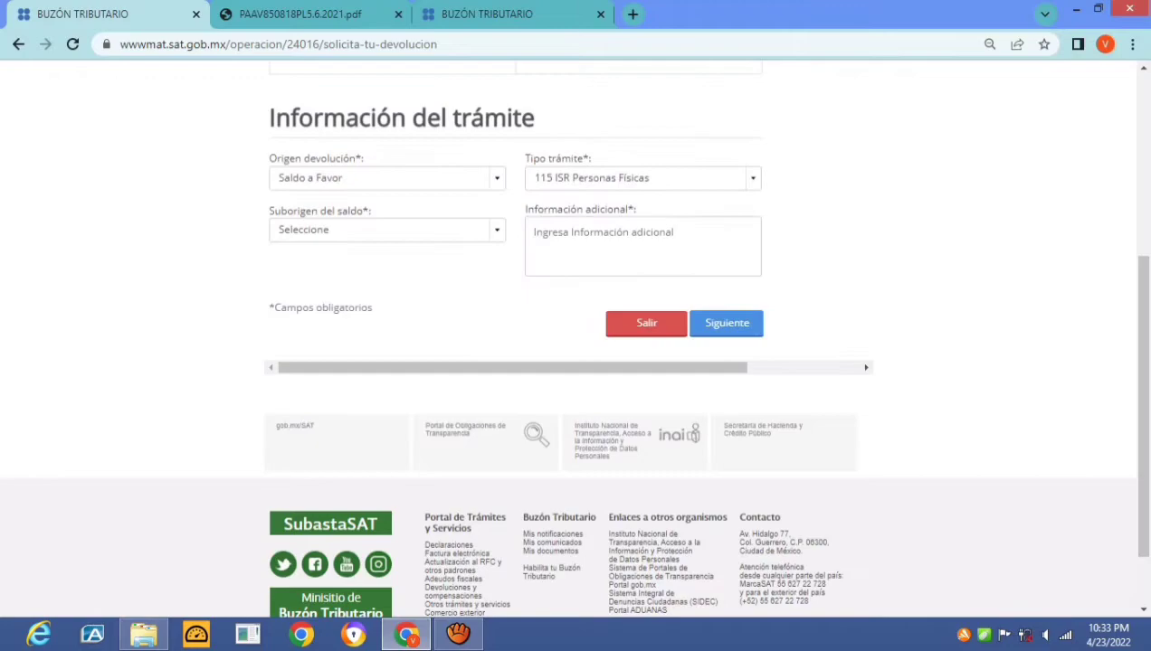
Choose Otros. as the balance sub-origin, leaving Información adicional ready for text
scroll(576, 344, "down", 2)
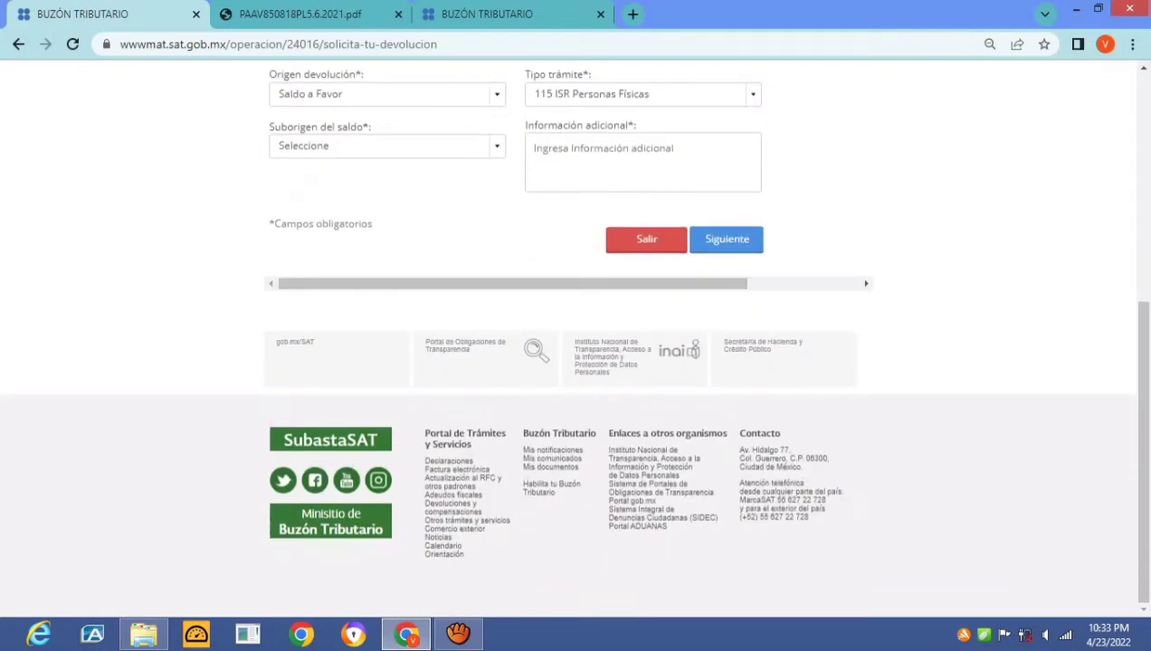
left_click(387, 146)
key("Down")
key("Down")
key("Down")
key("Down")
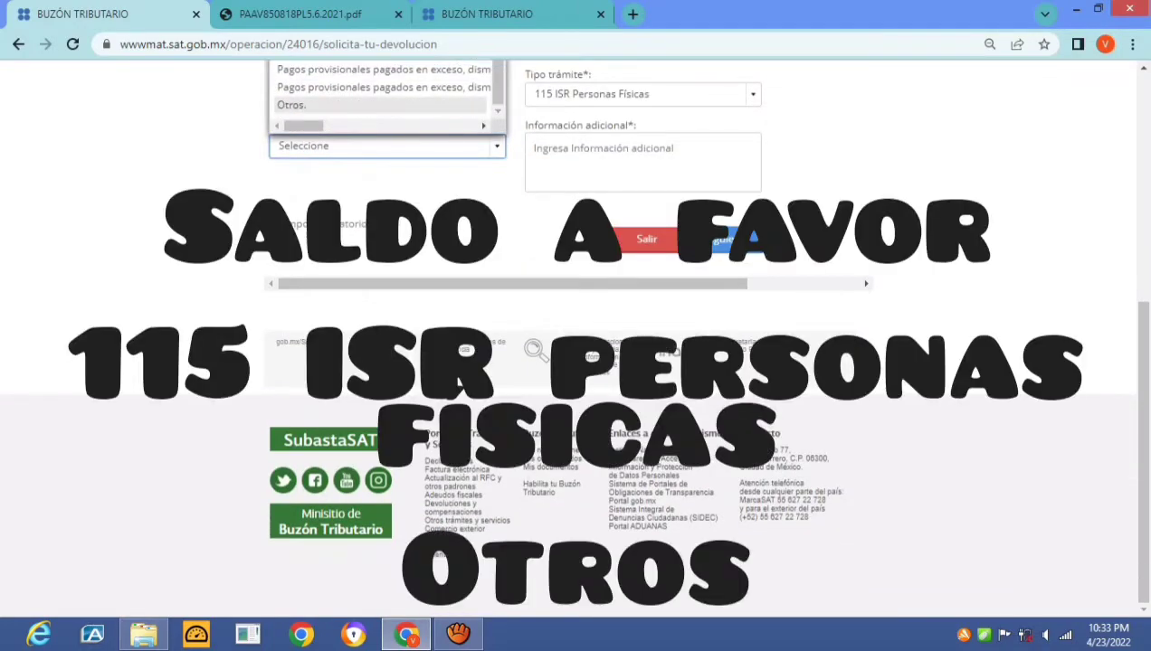
key("Return")
left_click(633, 158)
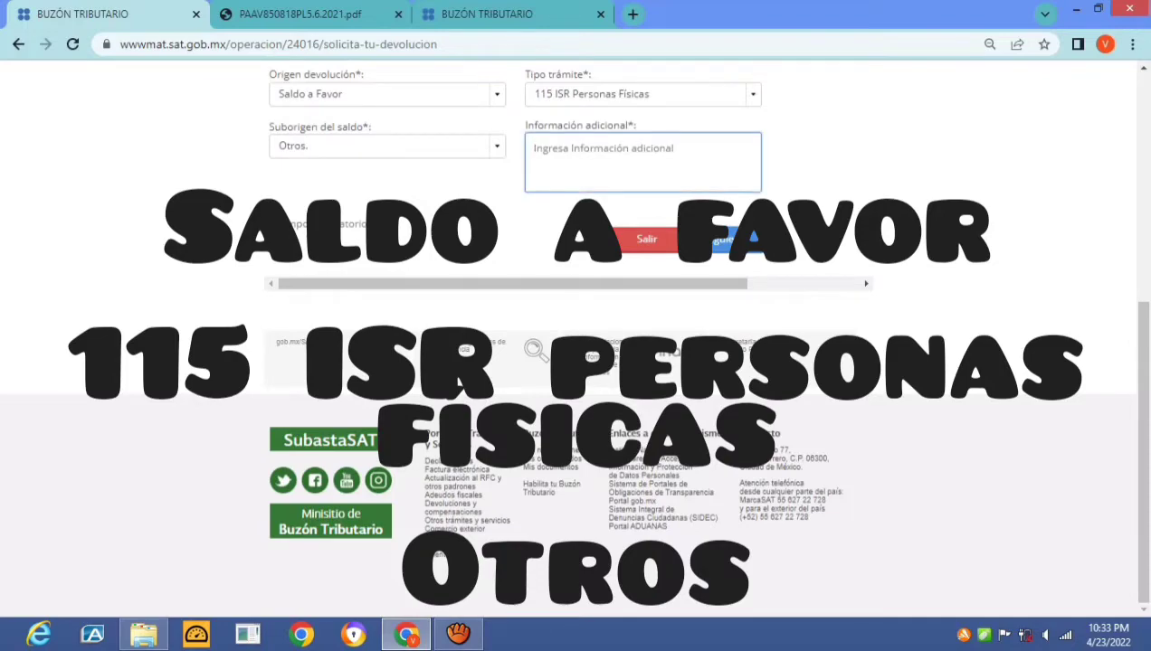
Type the greeting 'BUENOS DIAS C. REPRESENTANTE DEL SERVICIO DE ADMINISTRACION TRIBUTARIA.'
type("BUENOS DI")
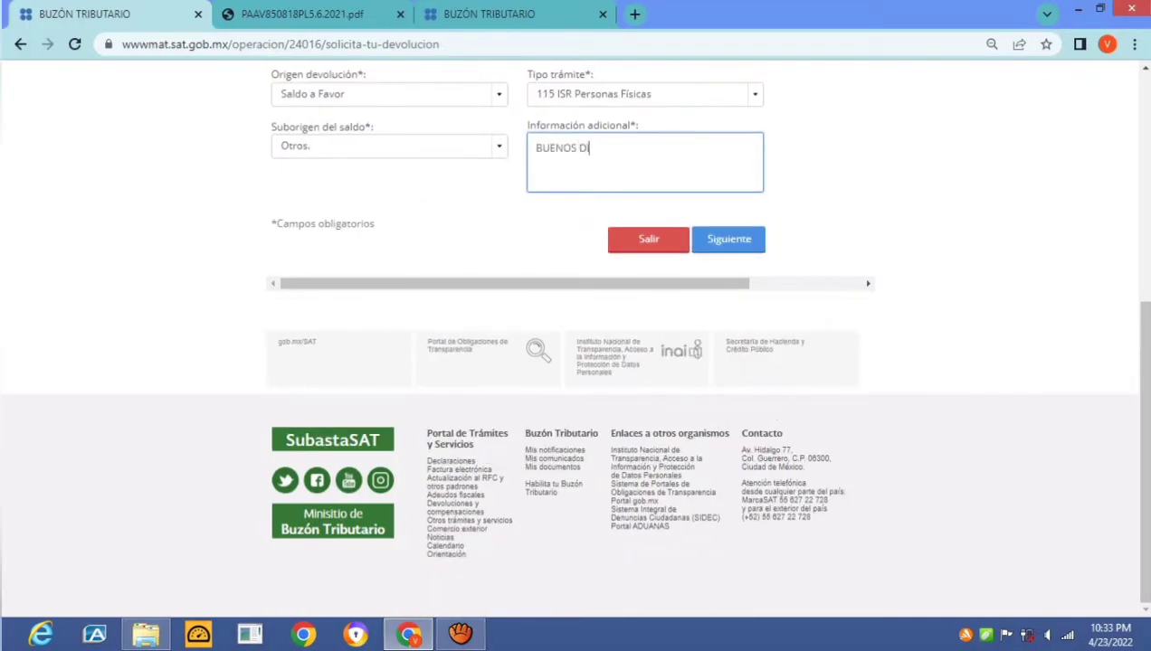
type("AS C. REPRESENTATE")
key("BackSpace")
key("BackSpace")
key("BackSpace")
type("AN")
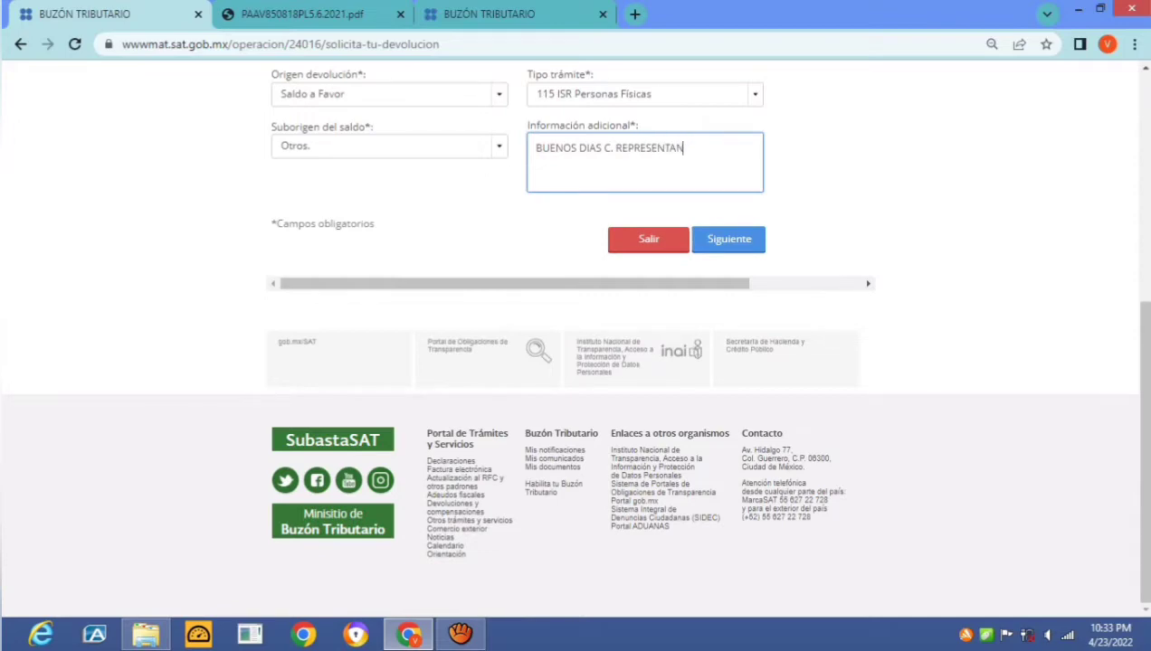
type("TE DEL SERVICIO DE AMISNIT")
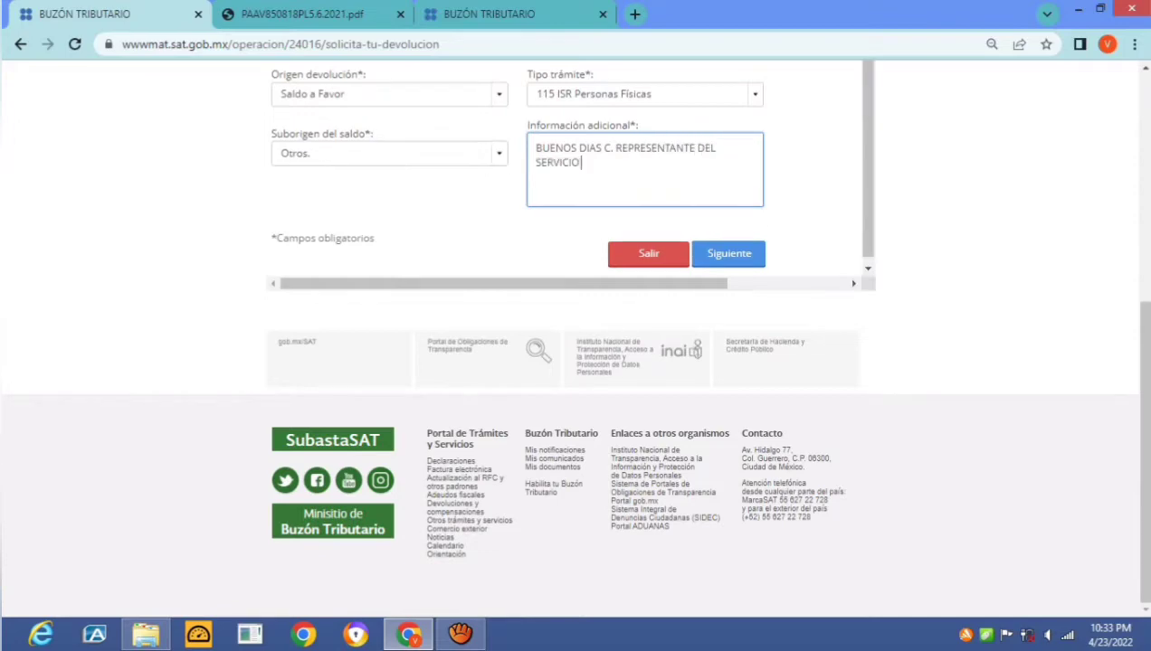
key("BackSpace")
key("BackSpace")
key("BackSpace")
key("BackSpace")
key("BackSpace")
type("DMINISTRA")
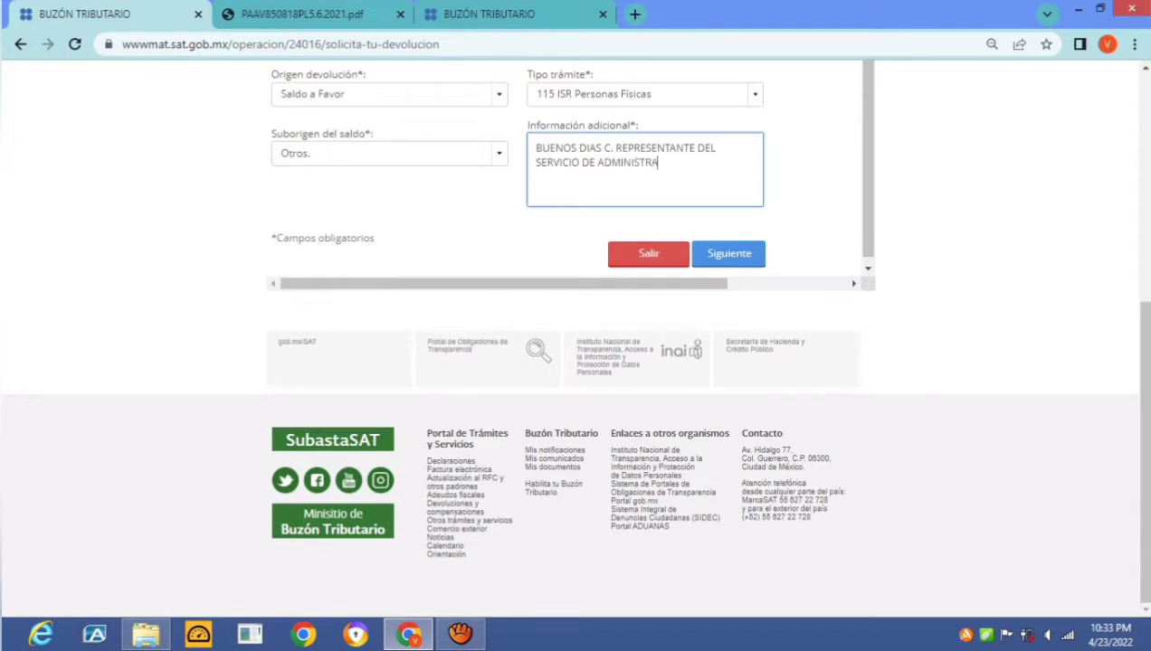
type("CION TRIBUTARIA.")
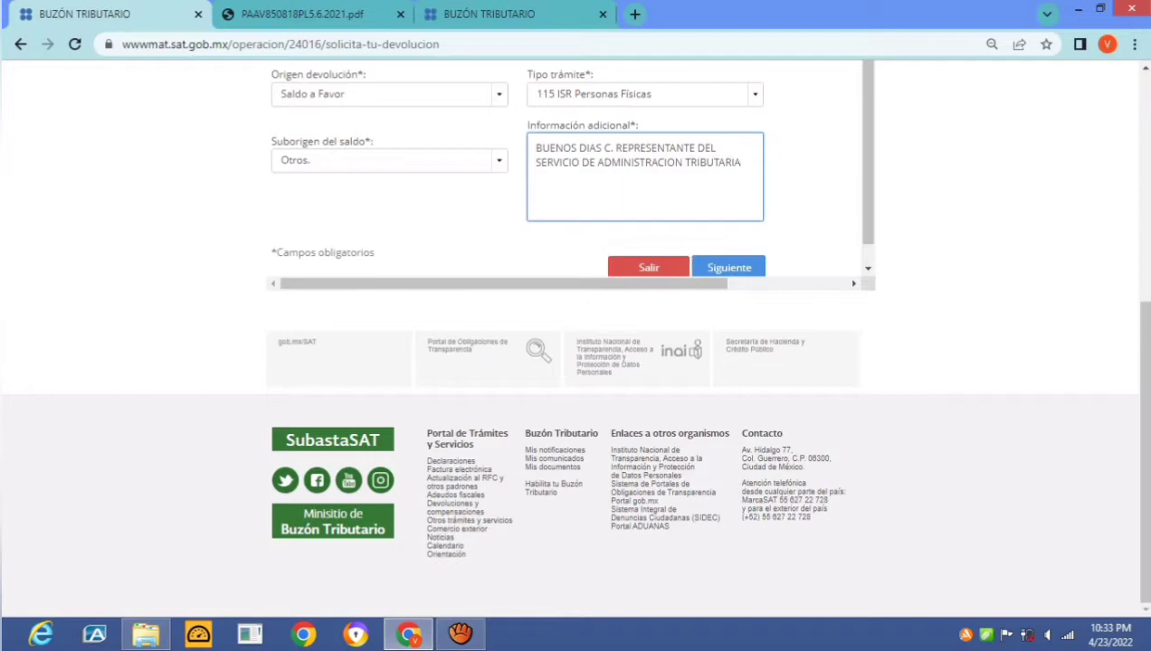
key("Return")
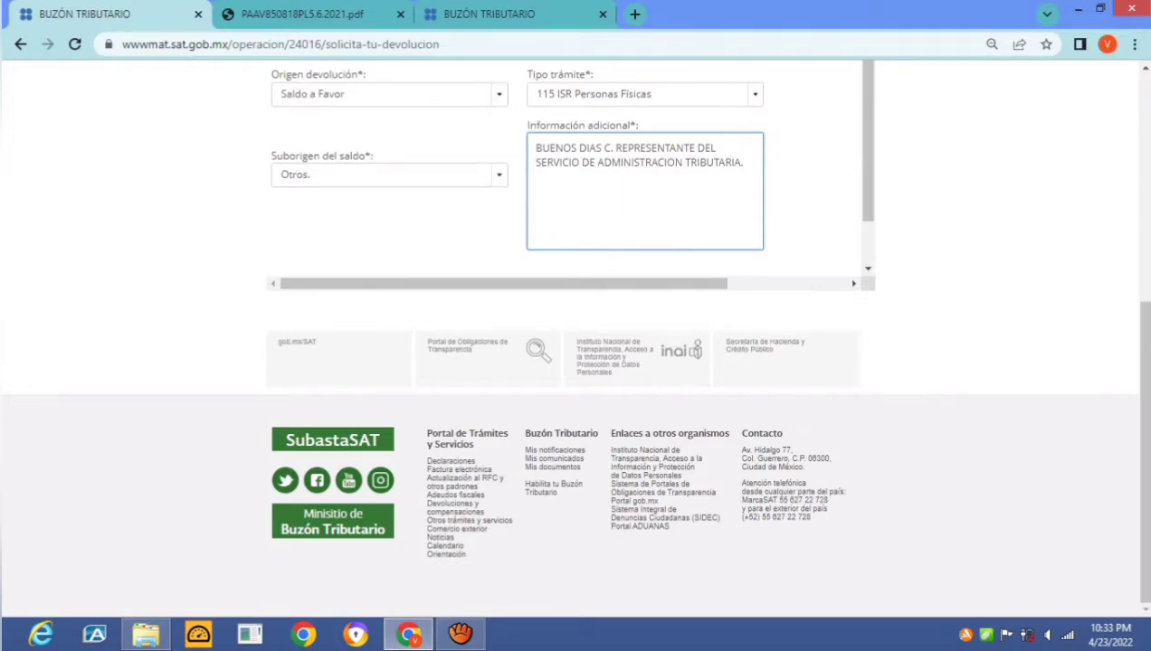
Add the paragraph requesting kind attention to 'LA PETICION POR SALDO A FAVOR.'
type("POR MEDIO DEL PRESENTE LES SOLCITIO")
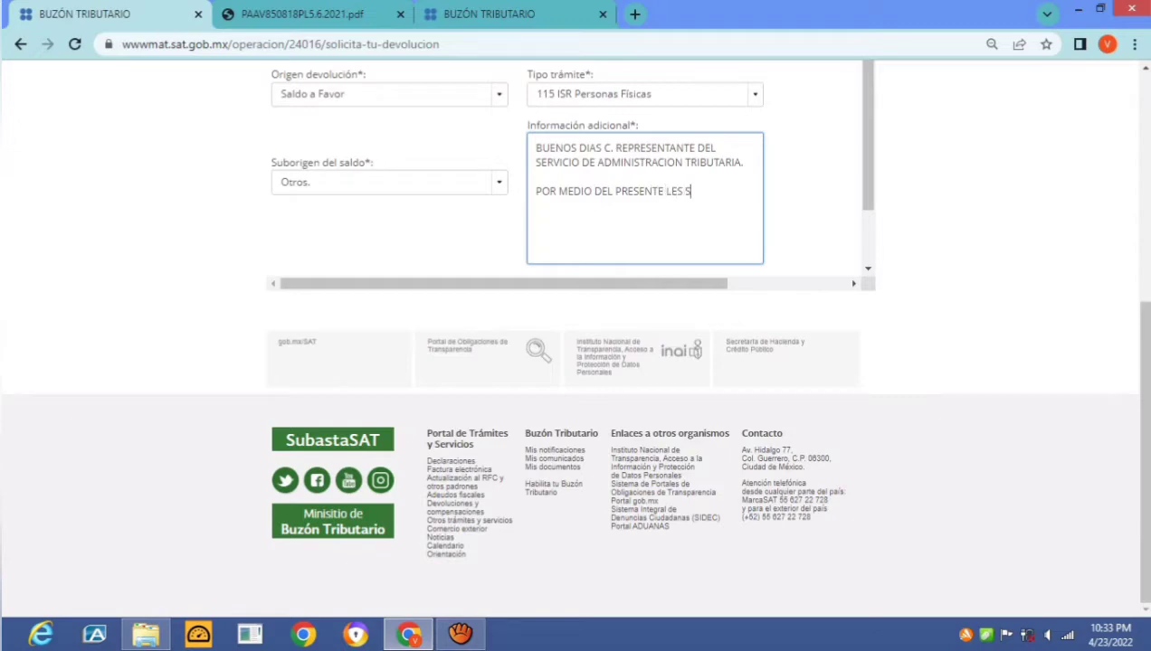
key("BackSpace")
key("BackSpace")
key("BackSpace")
key("BackSpace")
key("BackSpace")
type("ICITO")
key("BackSpace")
key("BackSpace")
key("BackSpace")
type("ITO DE LA MANERA MAS AS")
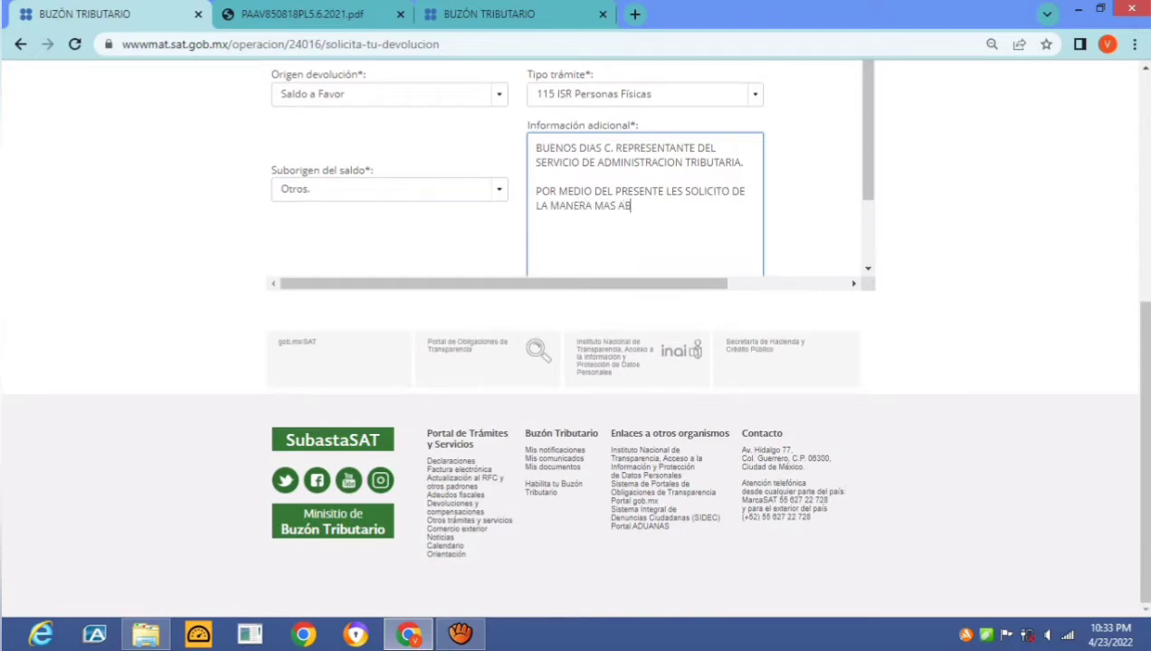
key("BackSpace")
type("MABLE SU FINA ATENCION AM")
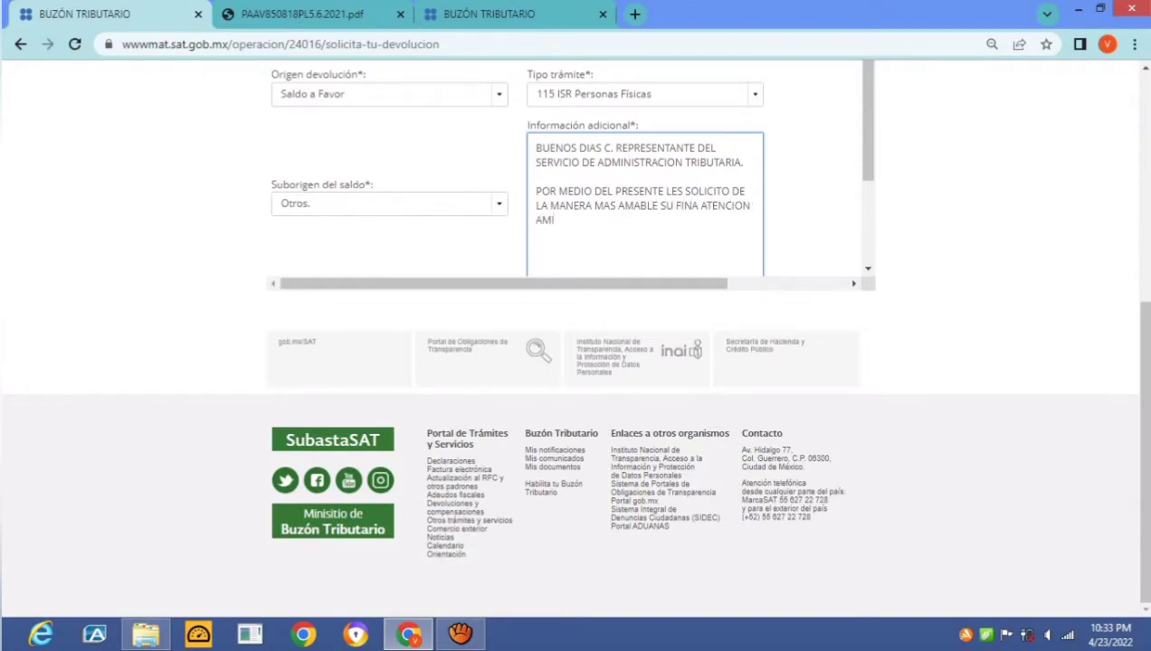
key("BackSpace")
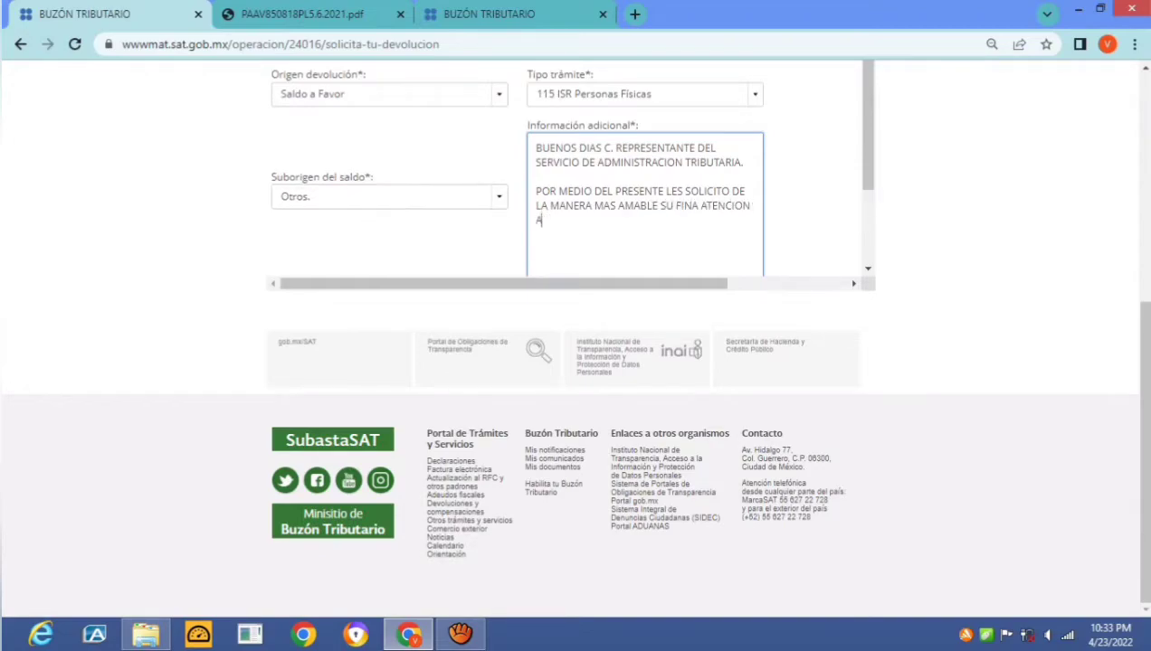
type("LA")
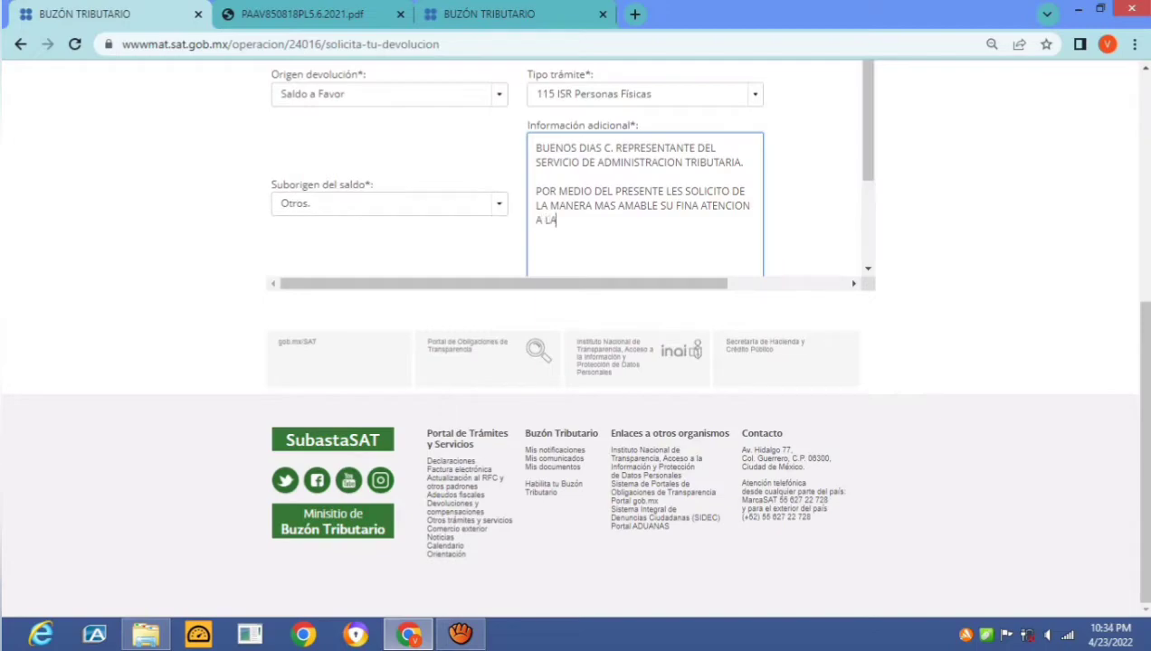
type(" PETICION POR SALDO A FAVOR")
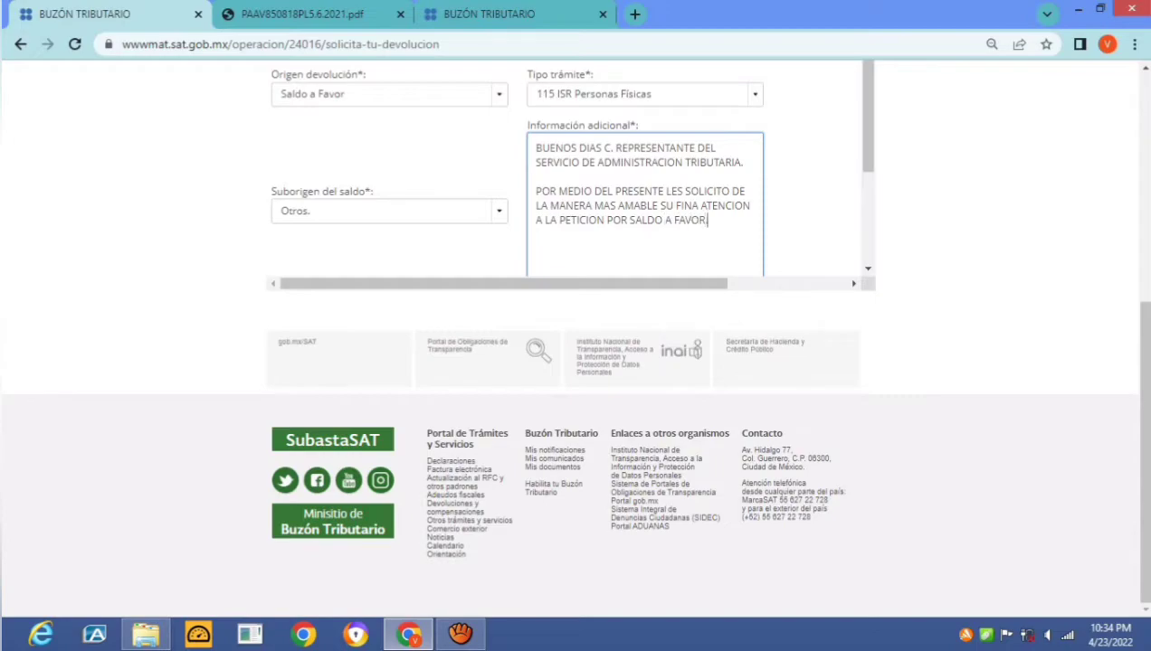
type(".")
key("Return")
Add the paragraph on the 2021 annual return filed in April 2022, authorising 1475 PESOS
type("EN VI")
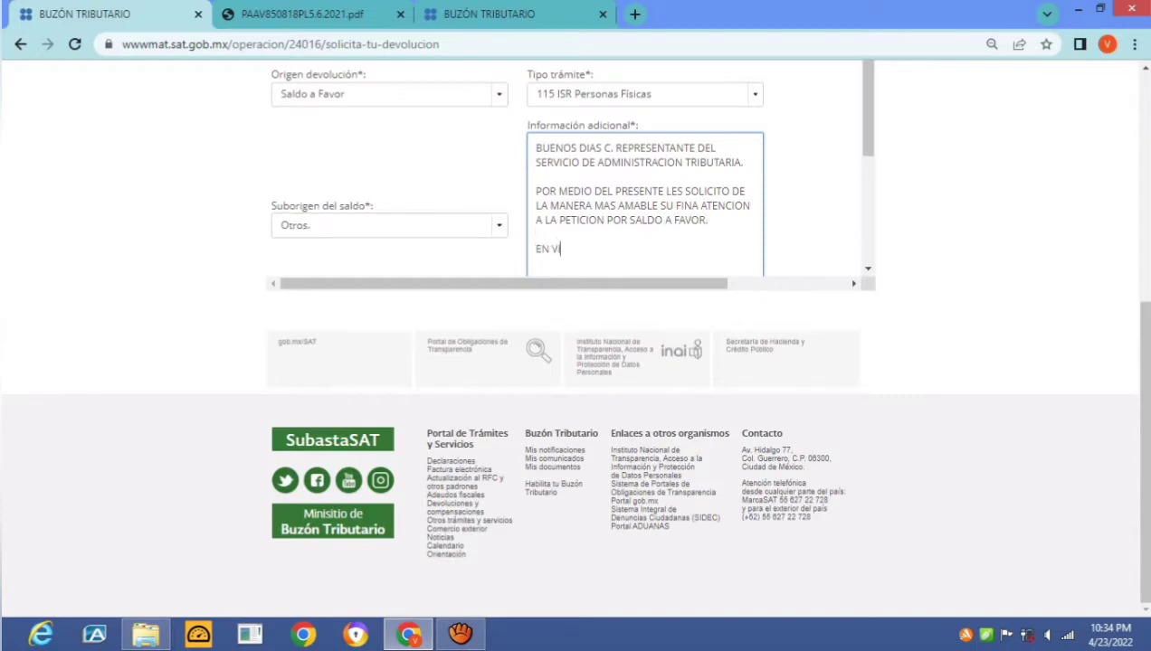
type("RTUD DE QUE CON FECHA 3")
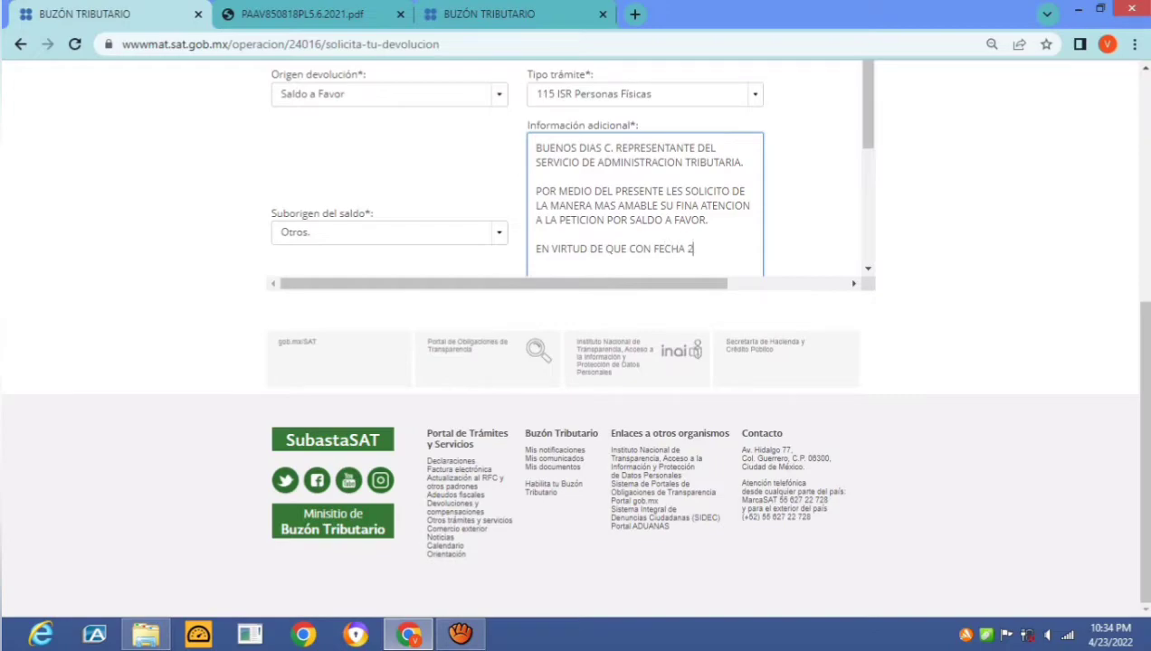
type(" DE ABRIL 202")
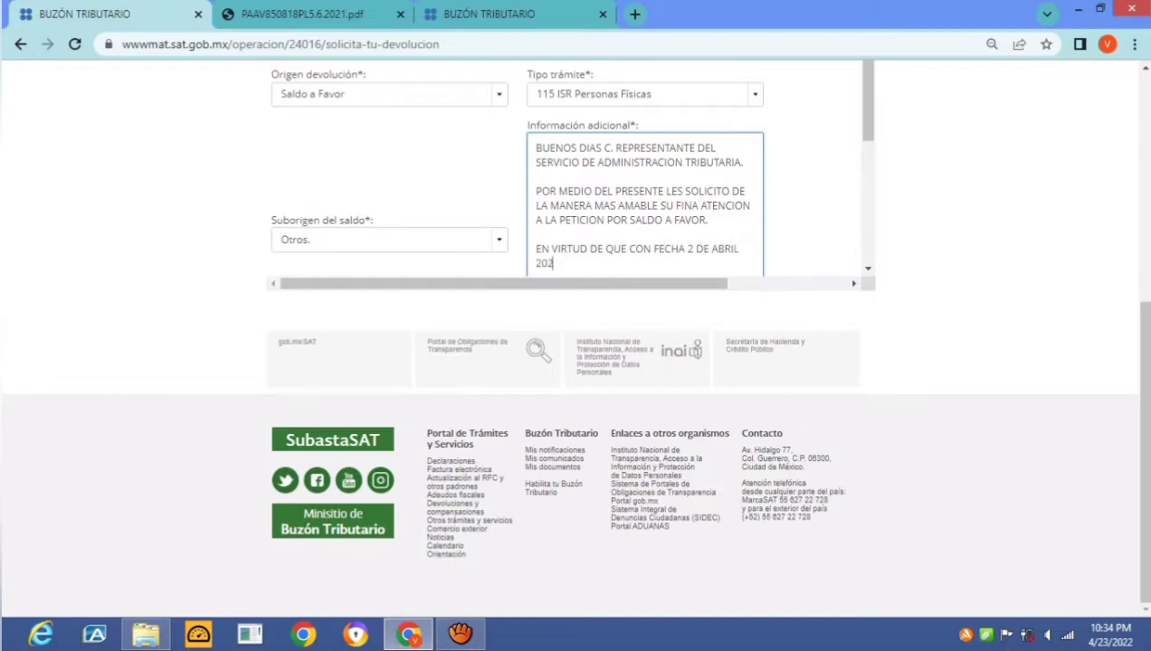
type("2")
type(", PRESENTE")
type(" MI DECLATACIO")
key("BackSpace")
key("BackSpace")
key("BackSpace")
key("BackSpace")
key("BackSpace")
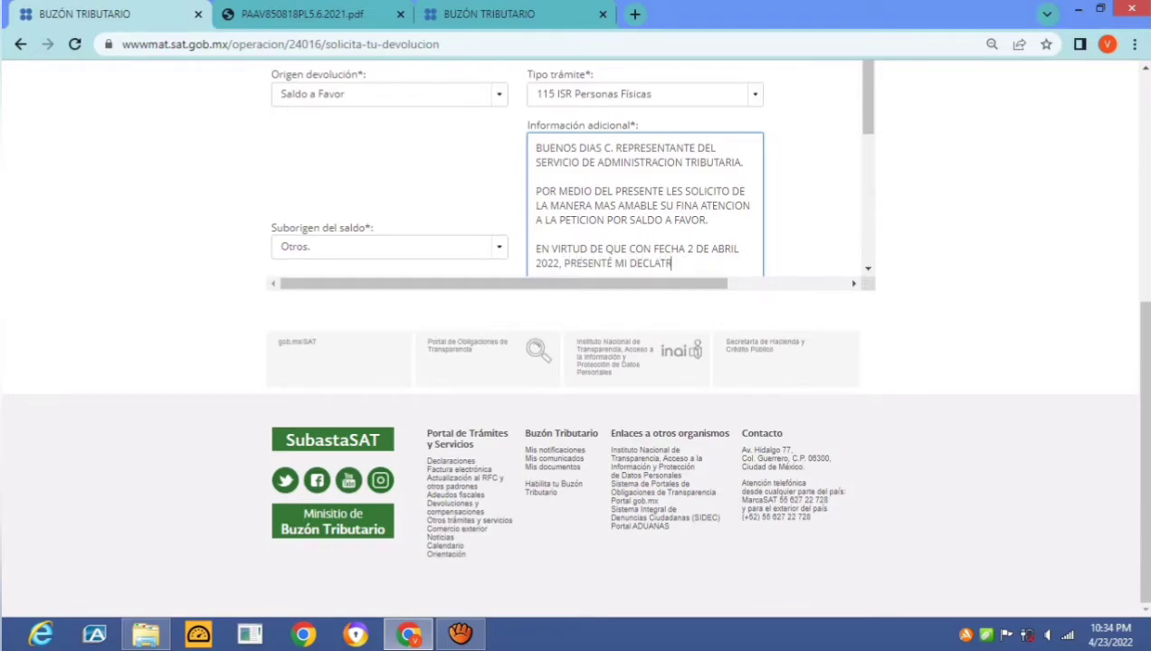
type("RACION ANUAL 2021, A")
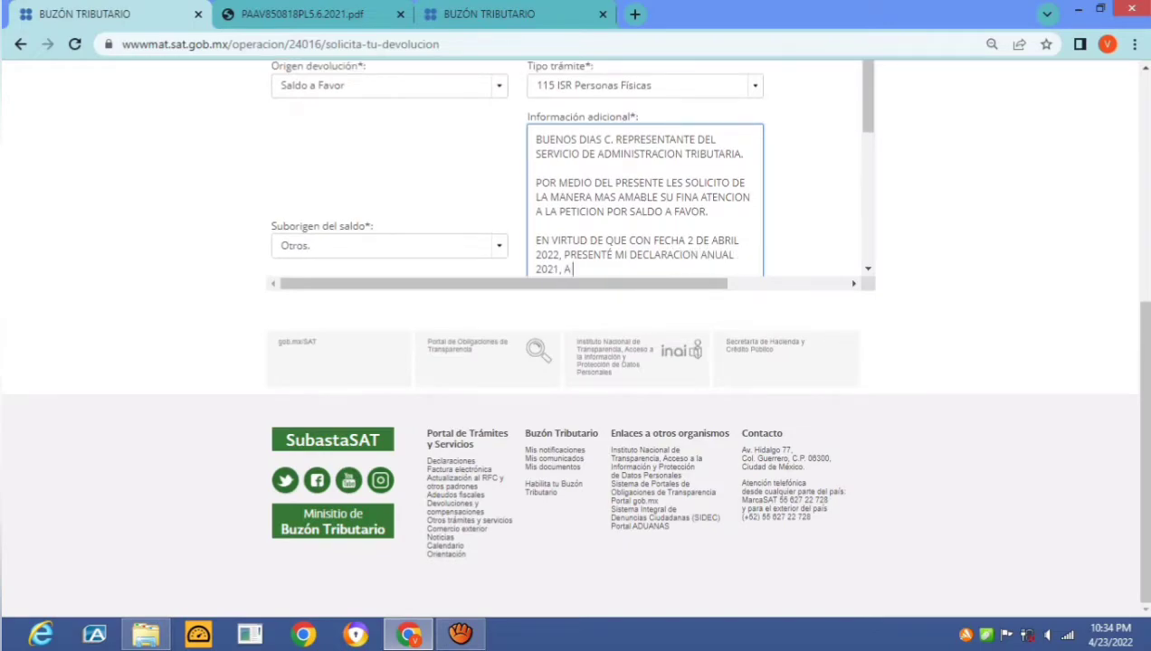
type(" TRAVES DEL PORTA")
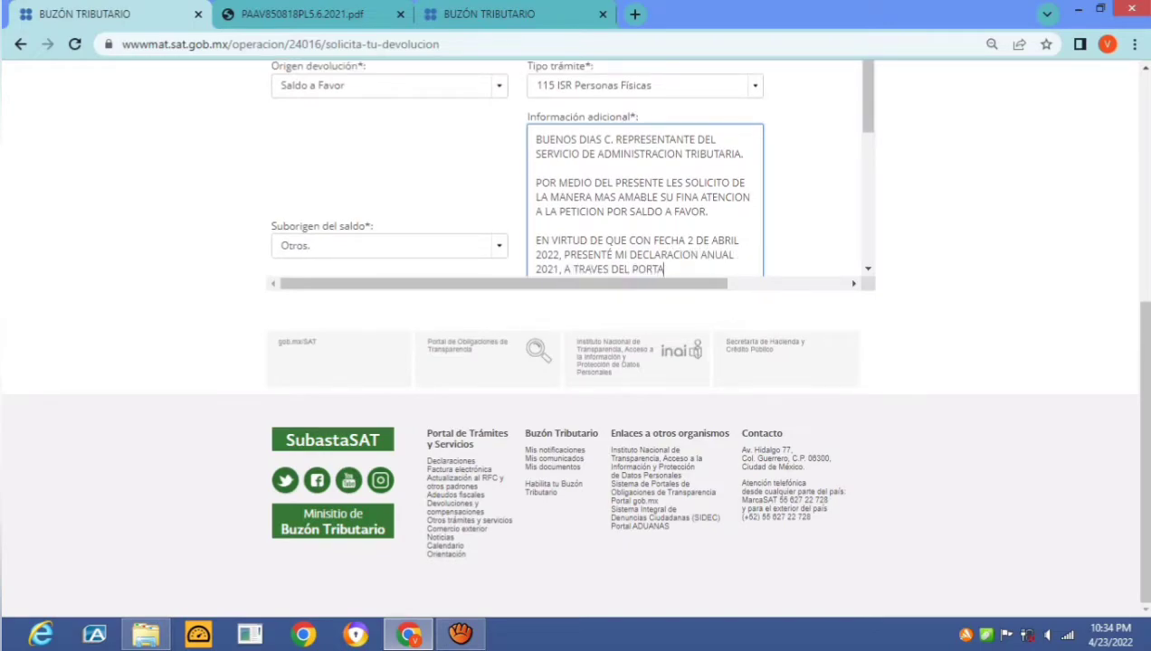
type("L DEL SAT EN INTERNET")
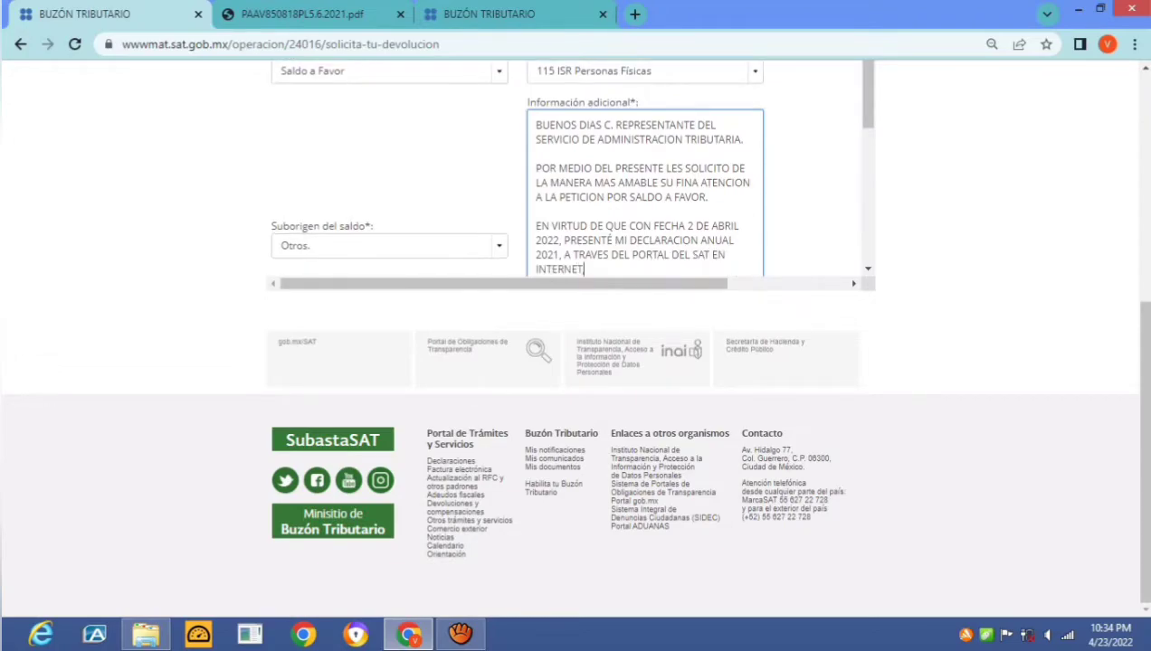
type(", EN LA CUAL ME SALIO UN")
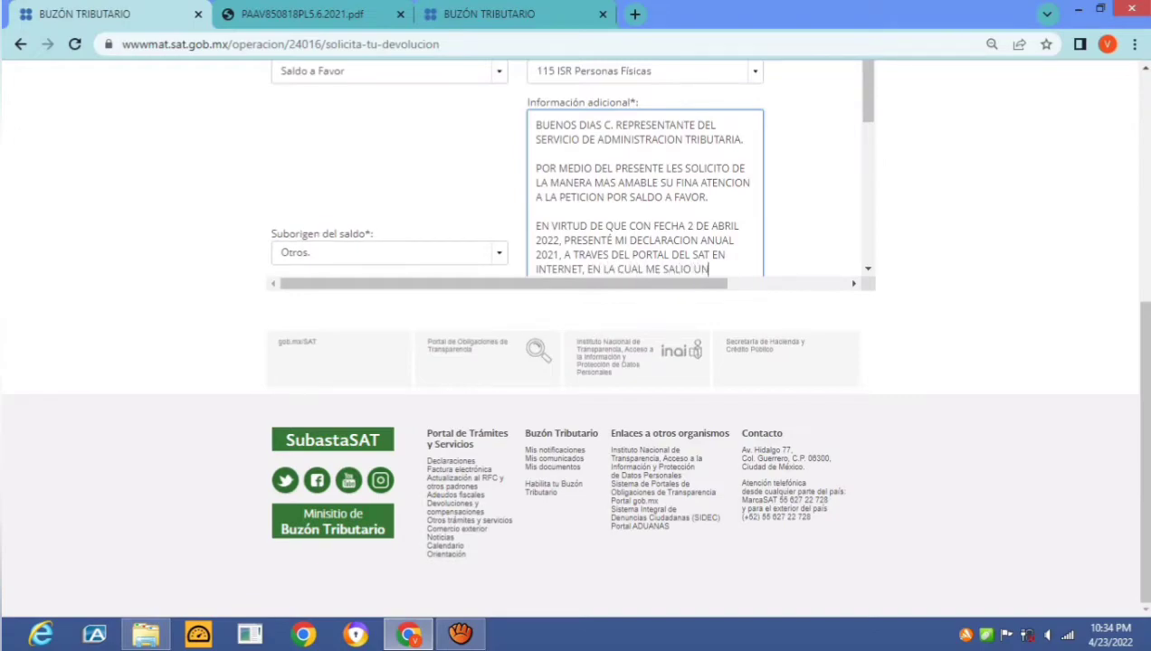
type(" SALDO A FAVOR POR")
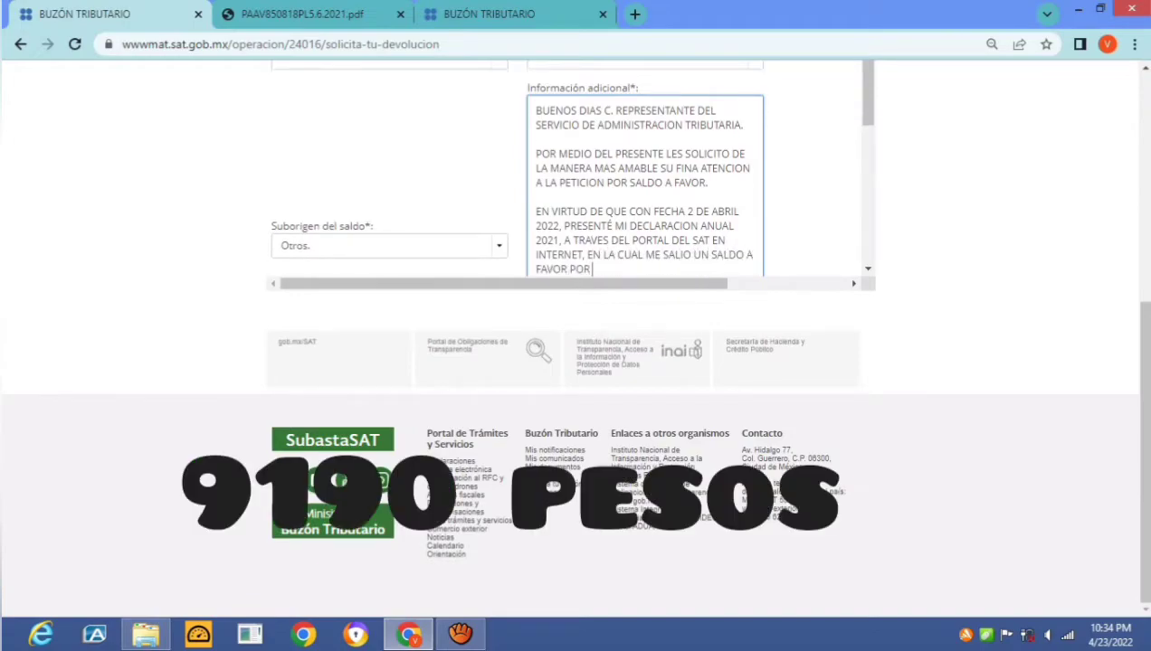
type(" 9190 PESOS, DE LO CU")
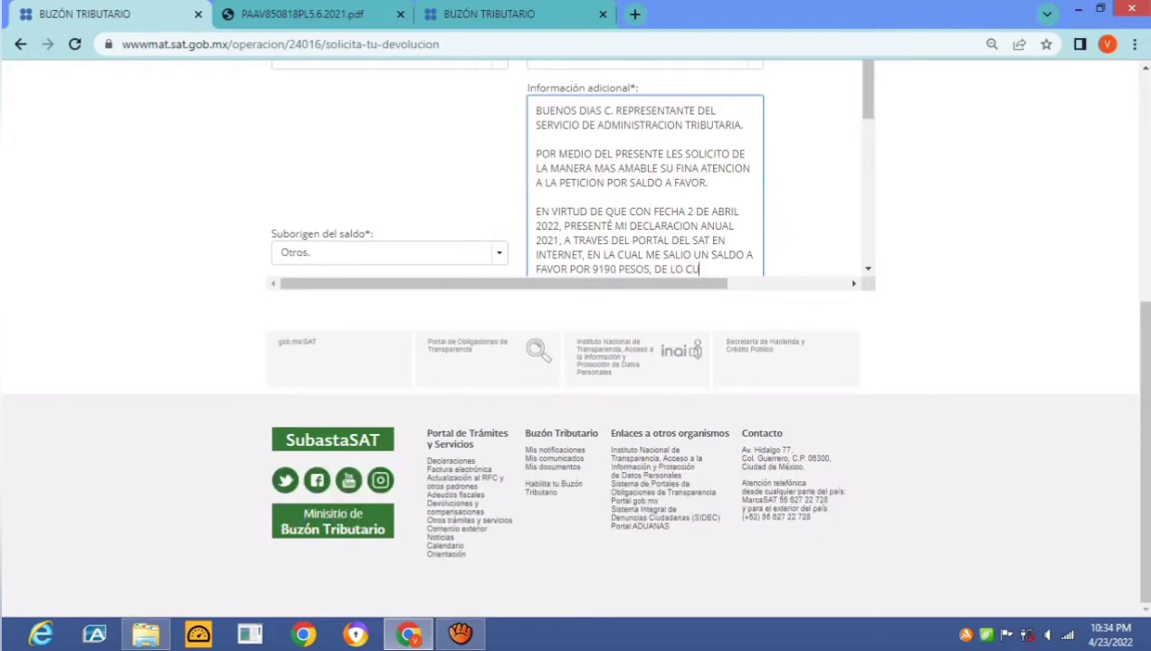
type("AL CON FECHA 13 DE ABRUL")
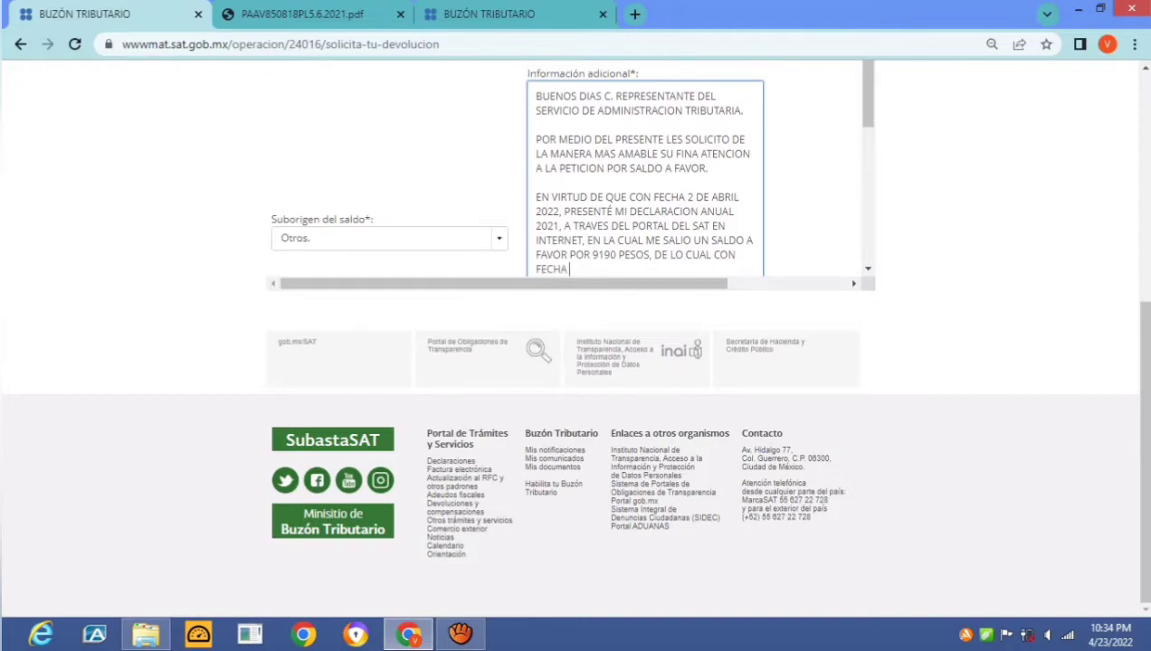
key("BackSpace")
key("BackSpace")
type("IL DEL 2022,")
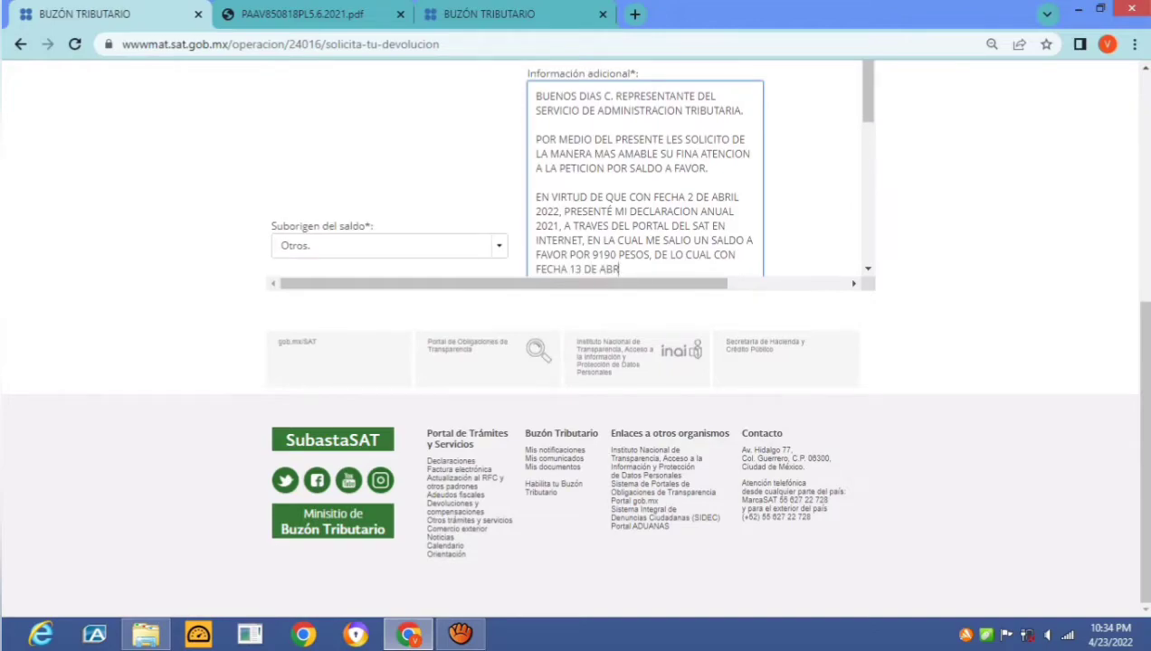
type(" ME AUROZ")
type("ORI")
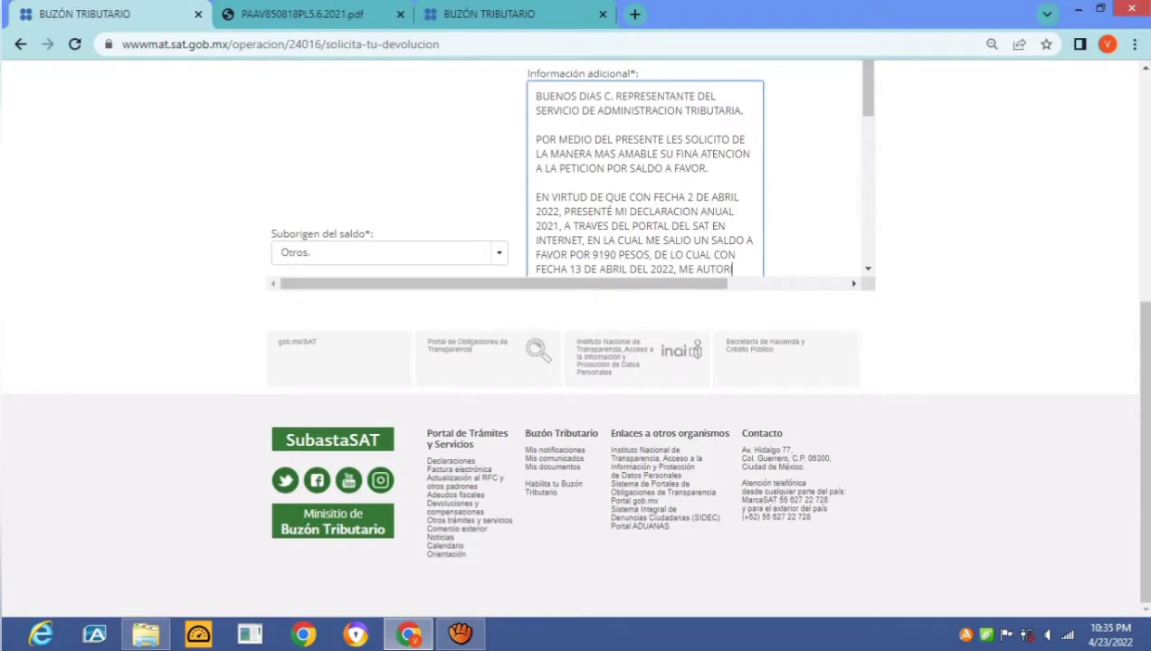
type("ZARON 1475 PESOS")
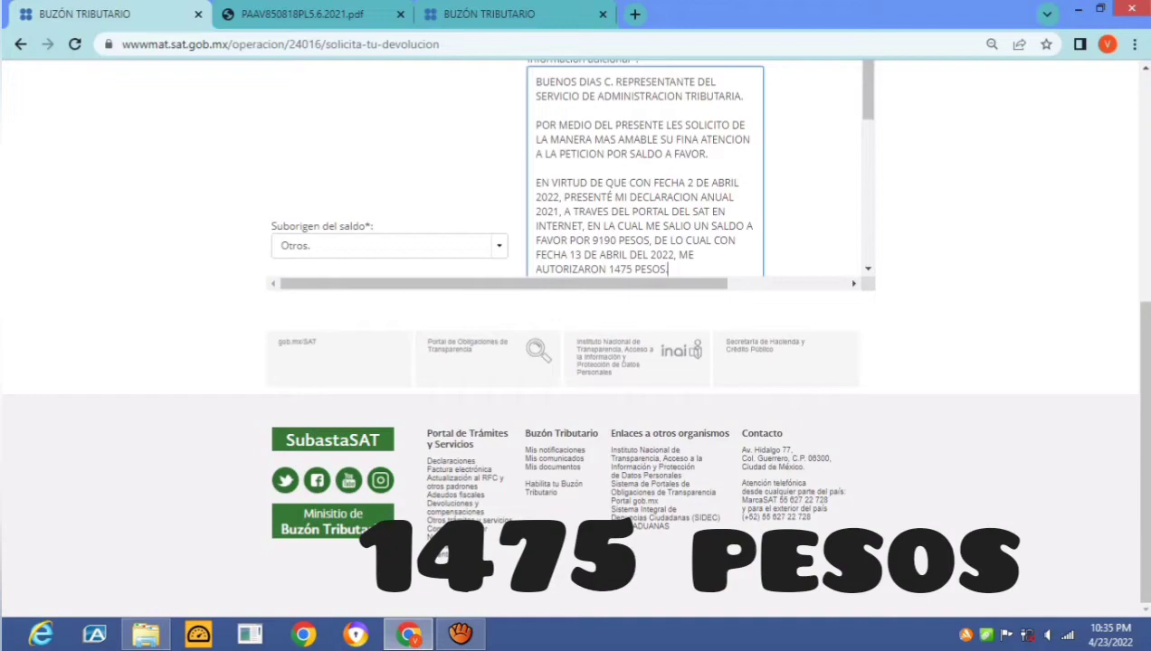
type(".")
key("Return")
key("Return")
Begin the next paragraph: the balance came from children's tuition paid by electronic transfer
type("SIN EMBARGO")
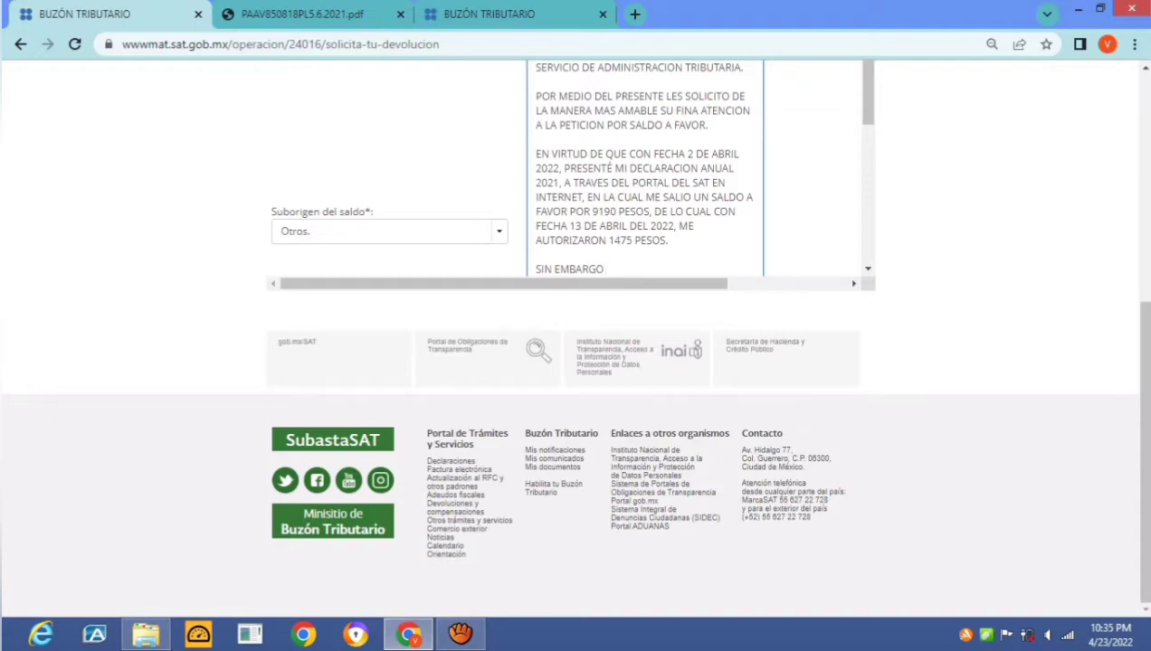
type(" YO CONTRIBU")
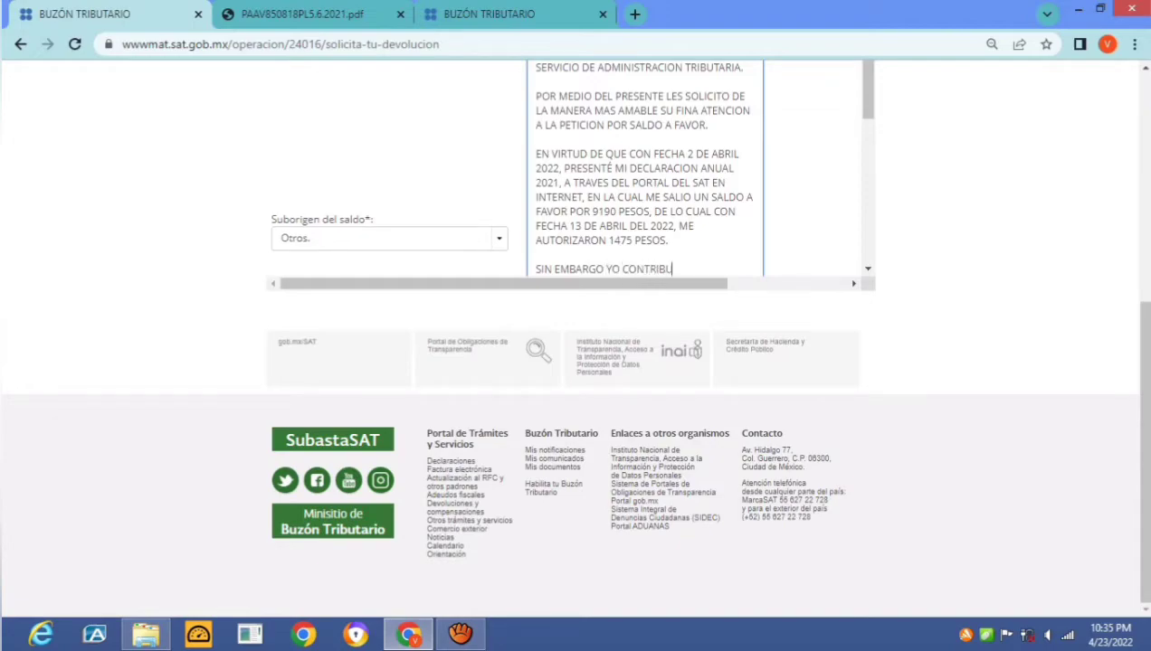
type("YENTE,")
left_click_drag(605, 269, 706, 269)
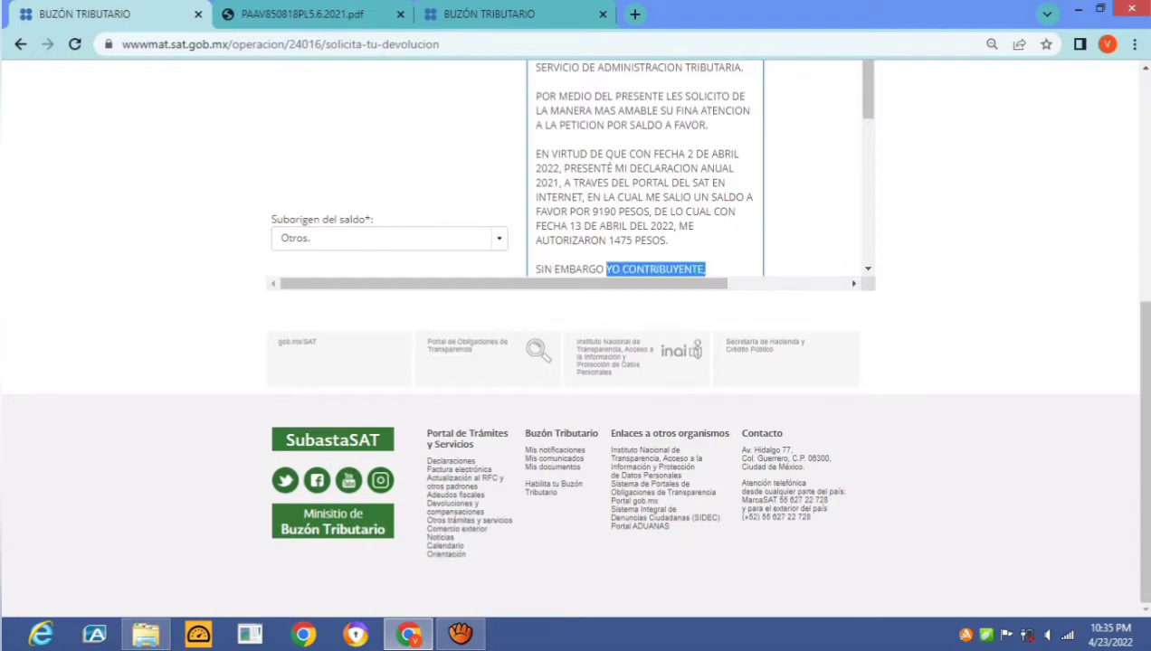
type("MI SALDO A FA")
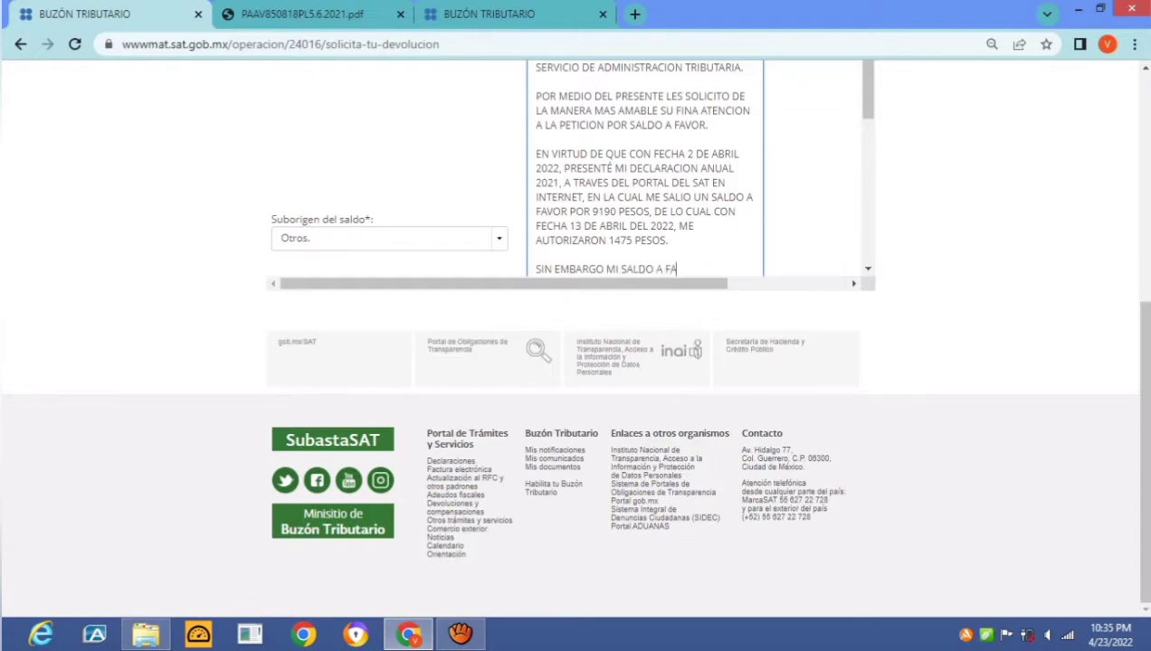
type("VOR, FUE PRODUCTOR DE")
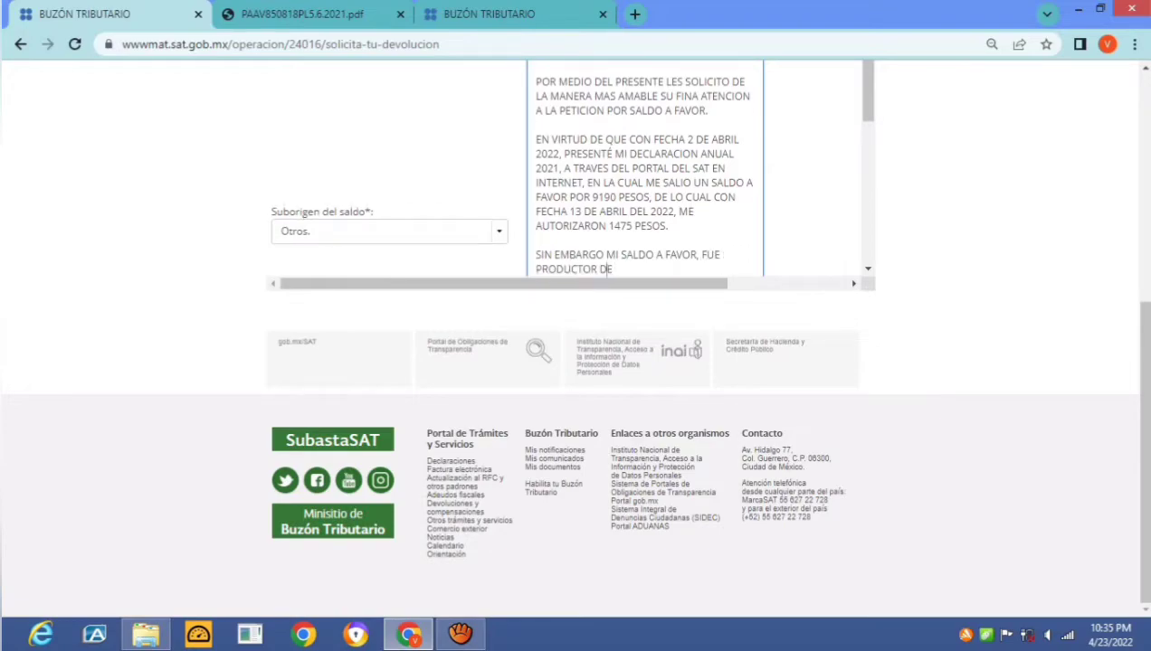
key("BackSpace")
type("COLEGIATURTA")
key("BackSpace")
key("BackSpace")
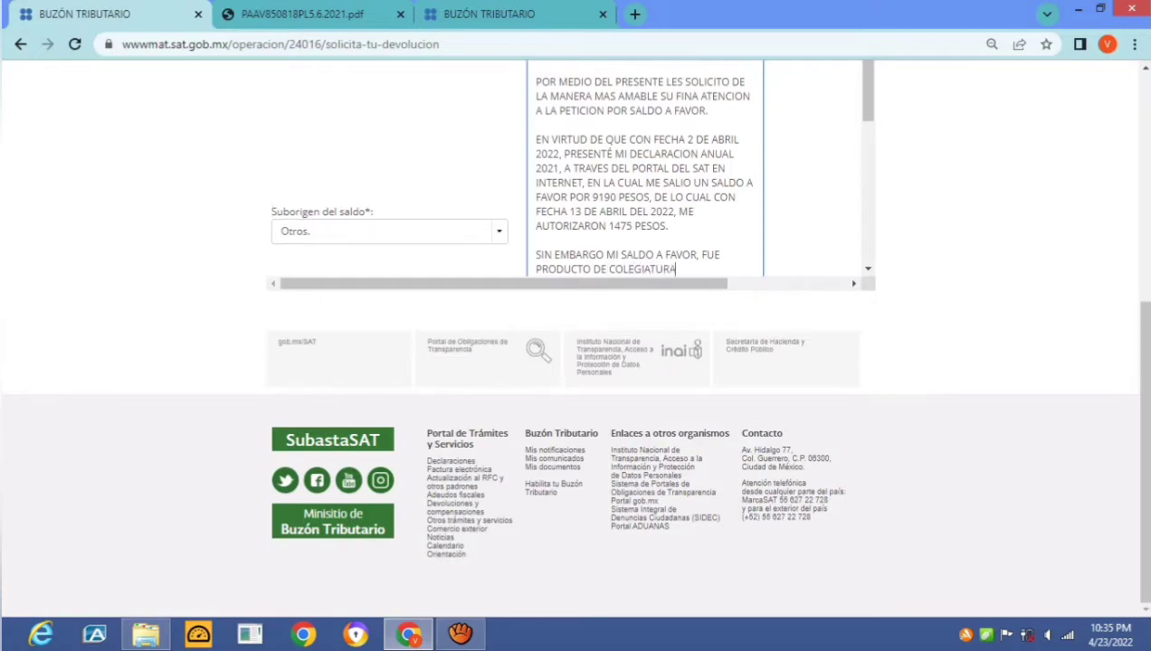
type("AS DE MIS HIJOS")
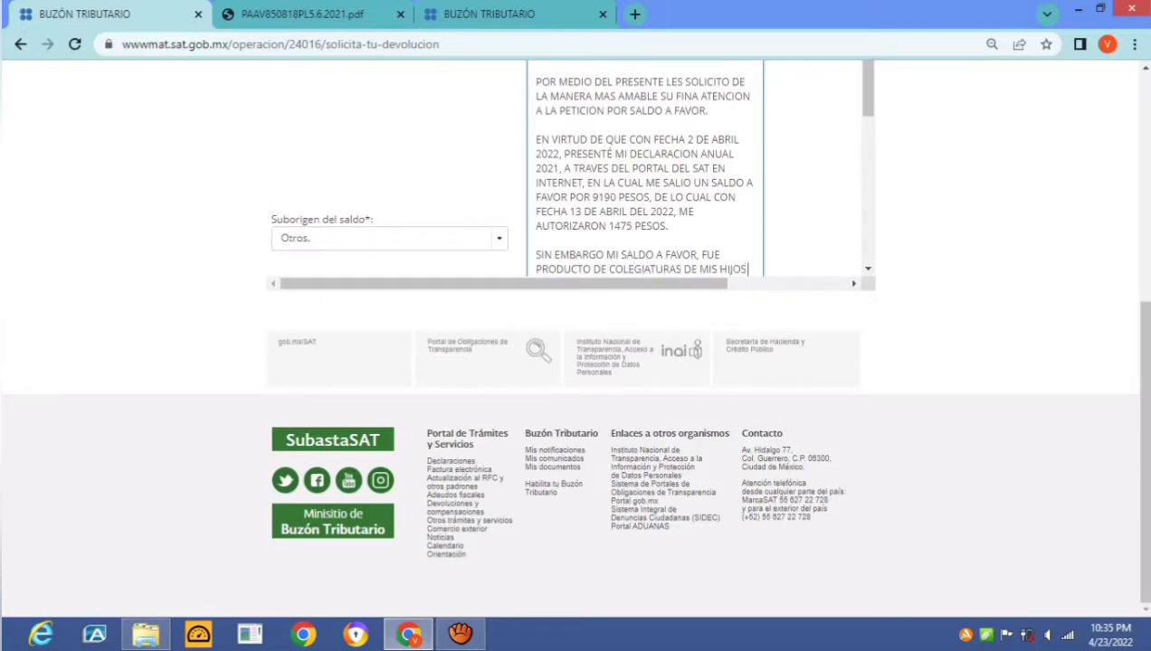
type(",")
key("BackSpace")
type("PAGADAS")
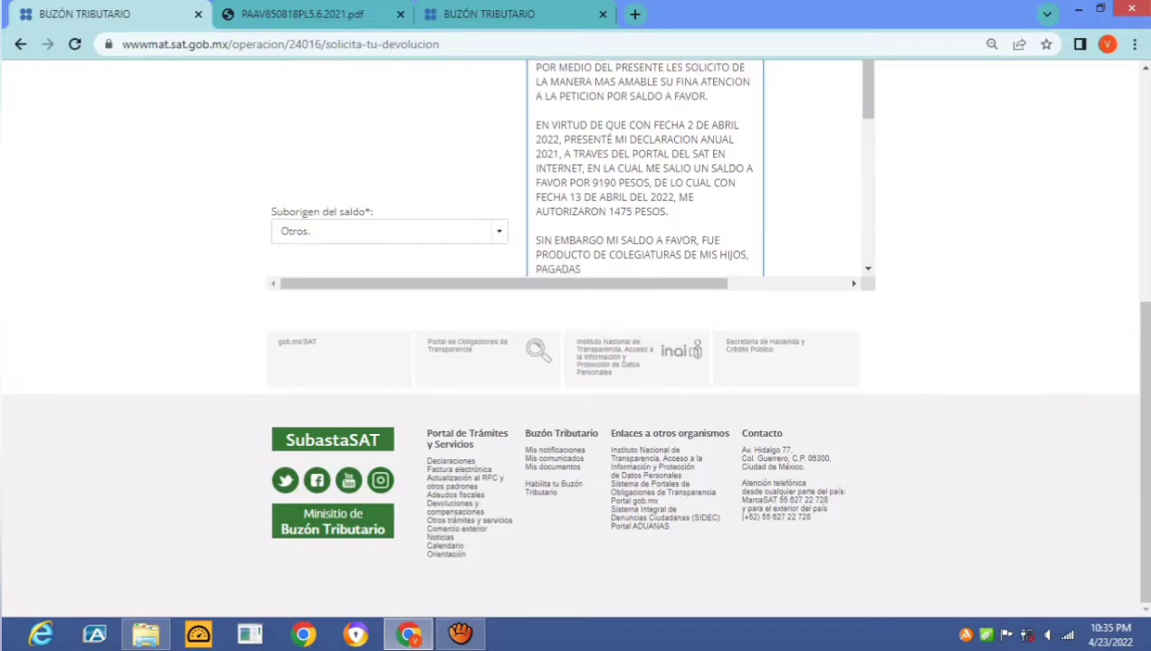
type(" VIA TRANSFERENC")
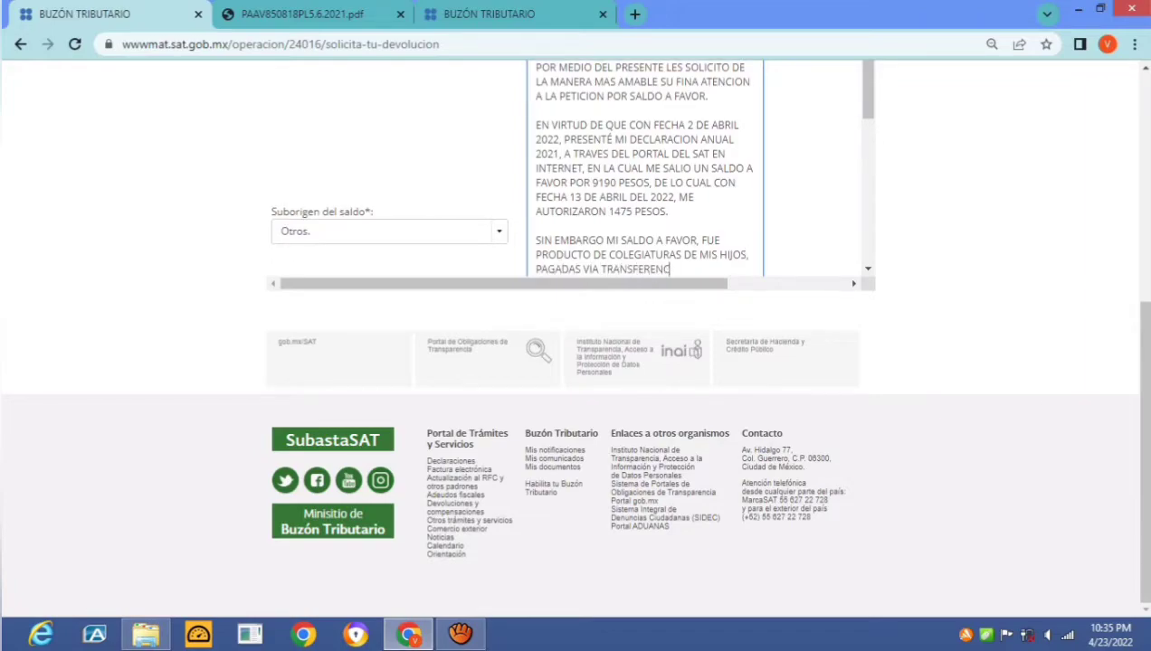
type("IA ELECTRONICA, A")
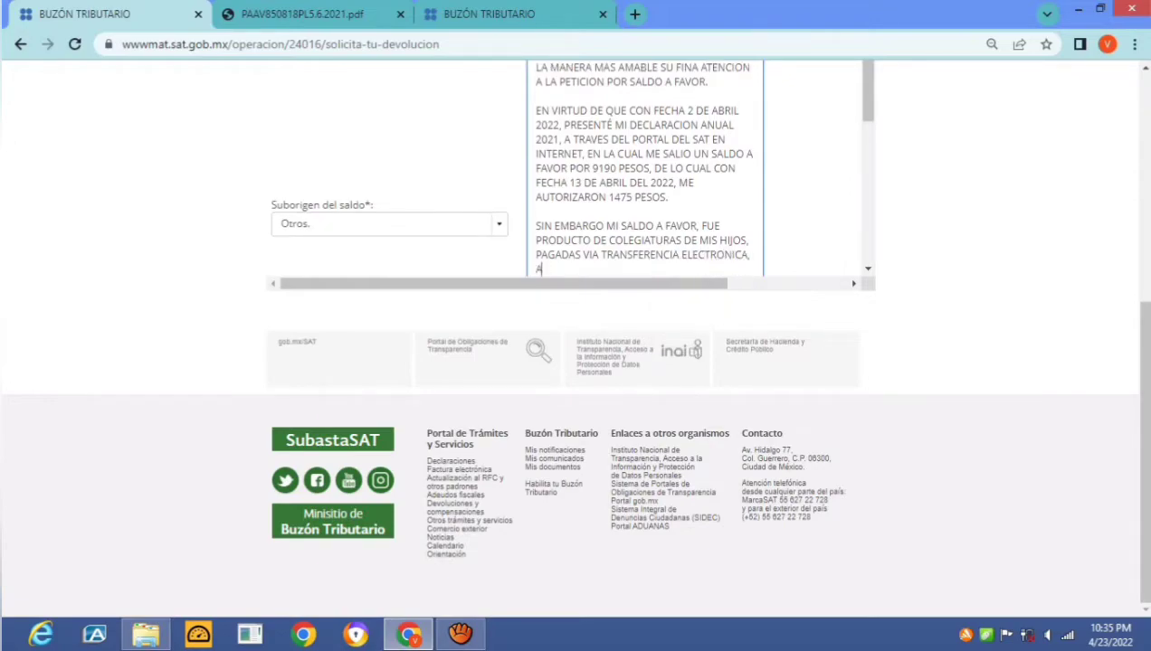
key("BackSpace")
Add that the receipts supporting those payments will be attached
type("EN EL CONCEPTO")
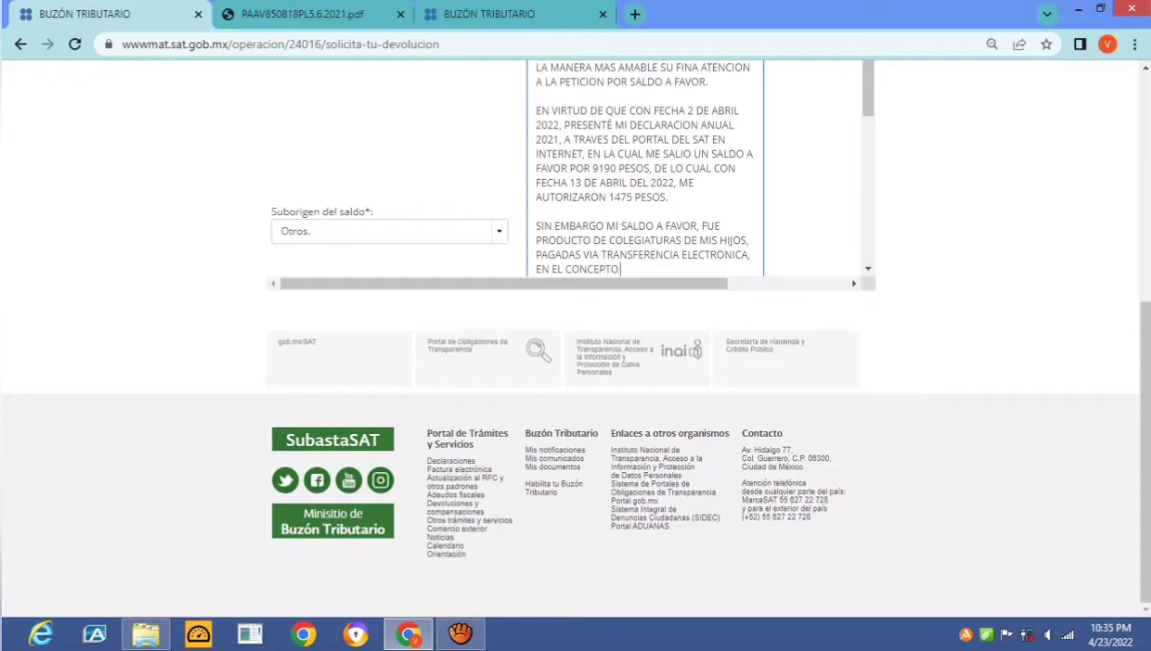
type(" QUE CUENTO CON")
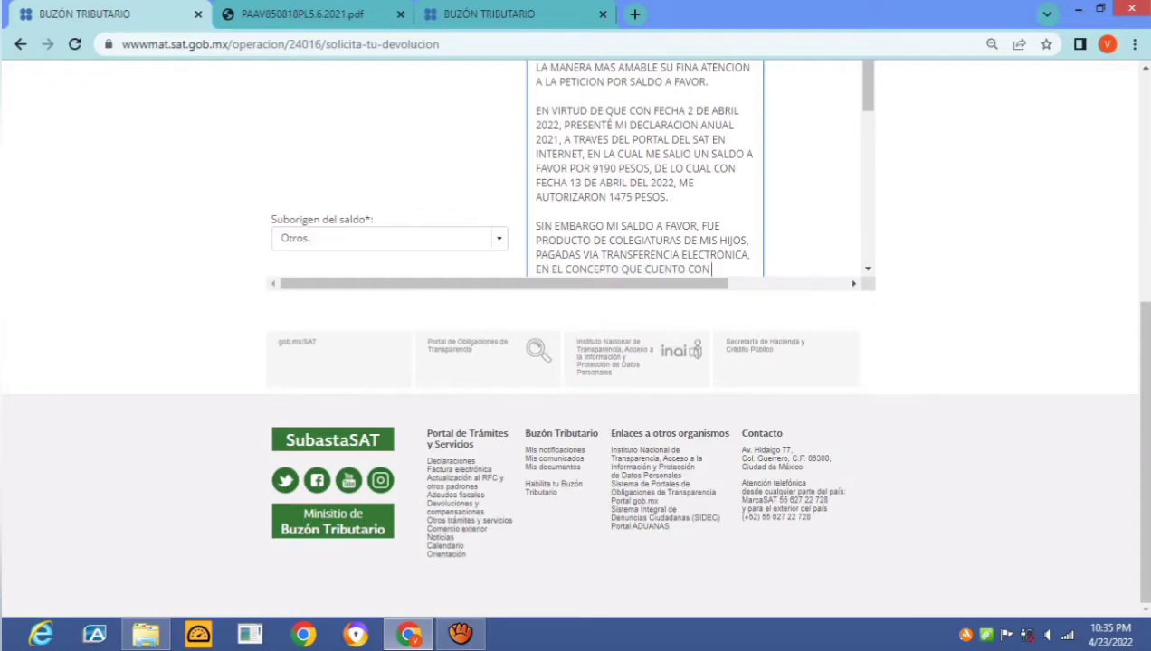
type(" LOS COM")
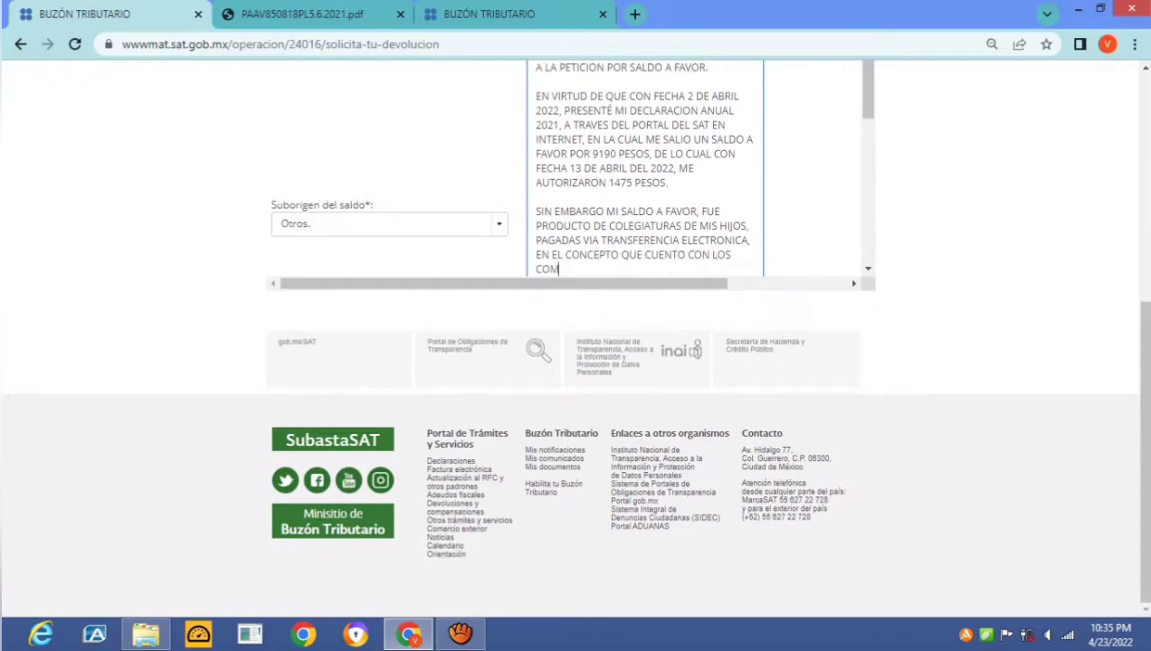
type("PROBANTES NECESAROS")
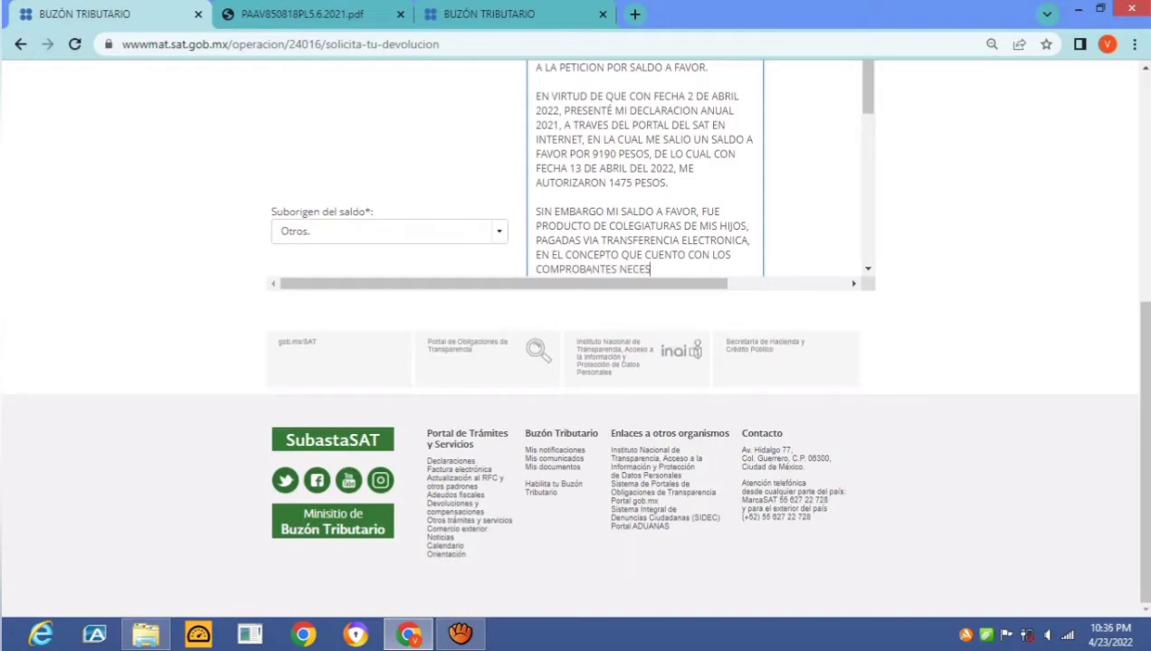
key("BackSpace")
key("BackSpace")
key("BackSpace")
type("RIOS QUE AAL")
key("BackSpace")
key("BackSpace")
type("BSLANC")
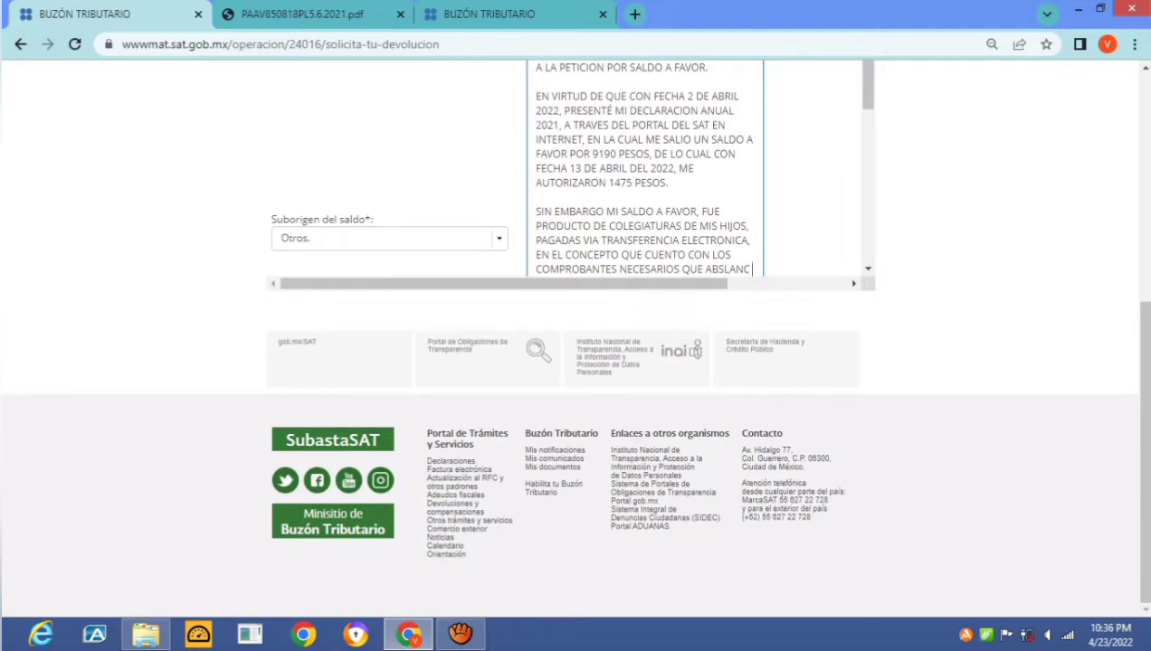
key("BackSpace")
key("BackSpace")
key("BackSpace")
key("BackSpace")
key("BackSpace")
key("BackSpace")
type("VAK")
key("BackSpace")
type("LAN CITADOS OAG")
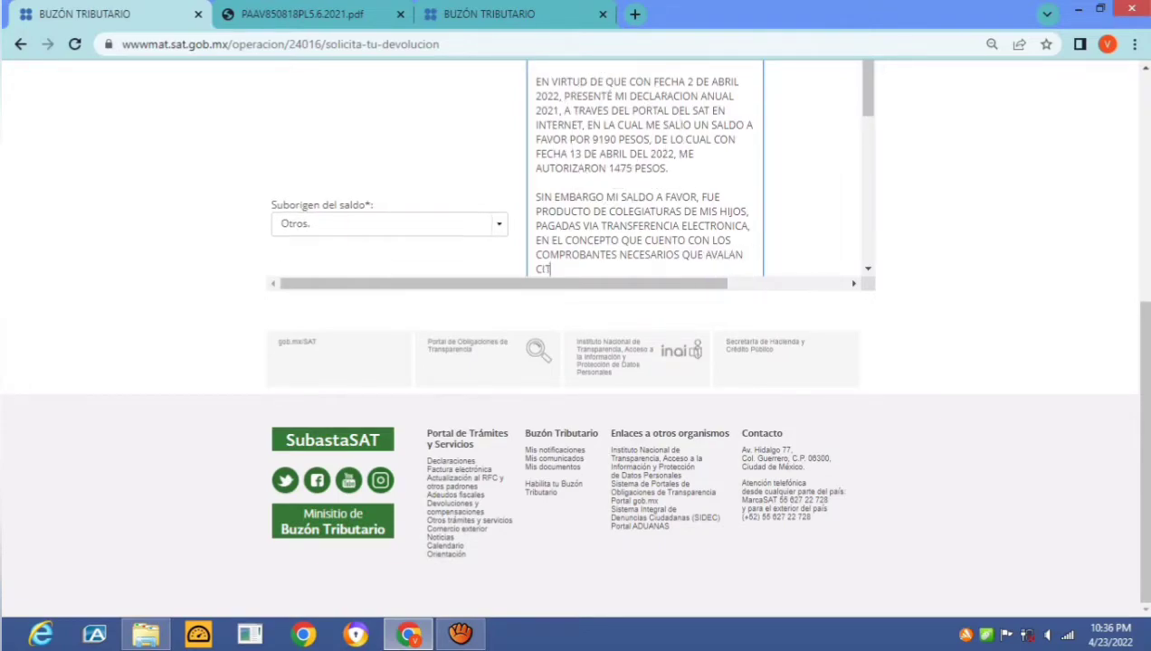
key("BackSpace")
key("BackSpace")
key("BackSpace")
type("PA")
key("BackSpace")
type("AGOS, LOS CUALES")
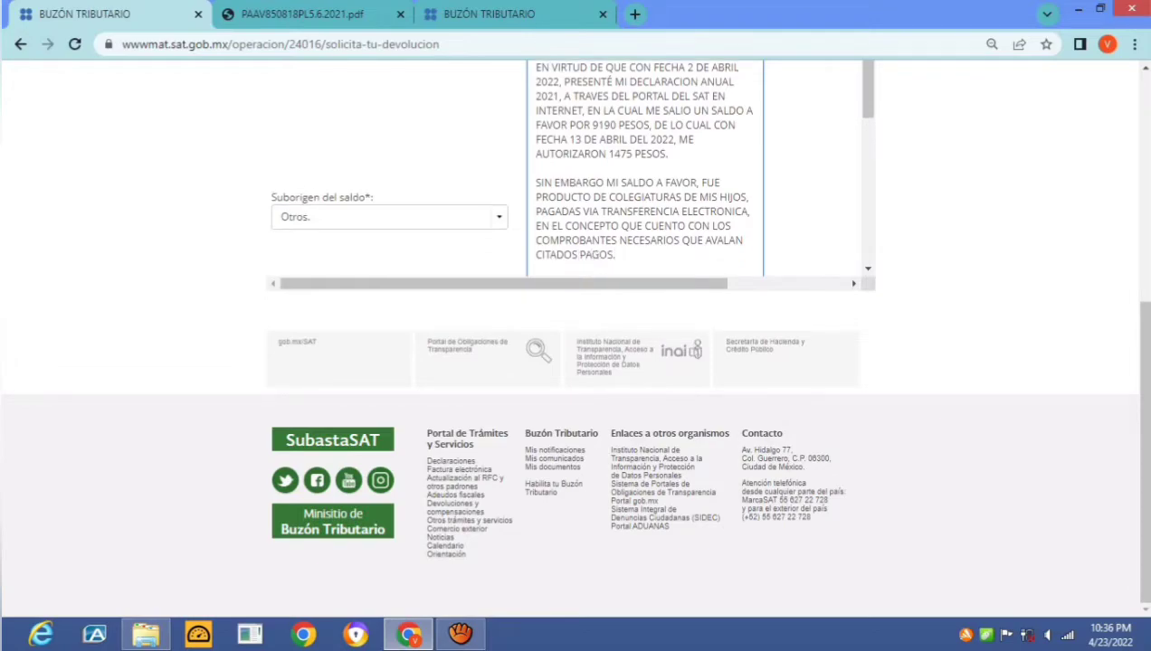
type(" VOY A")
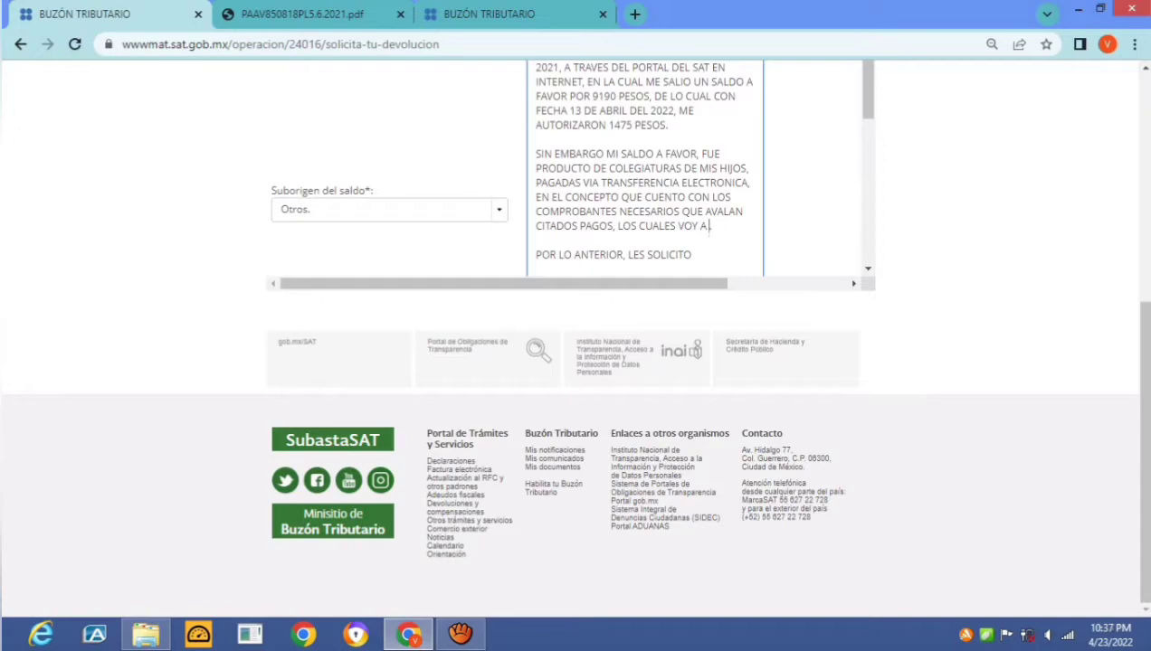
type(" ADJUNTAR PAR QU")
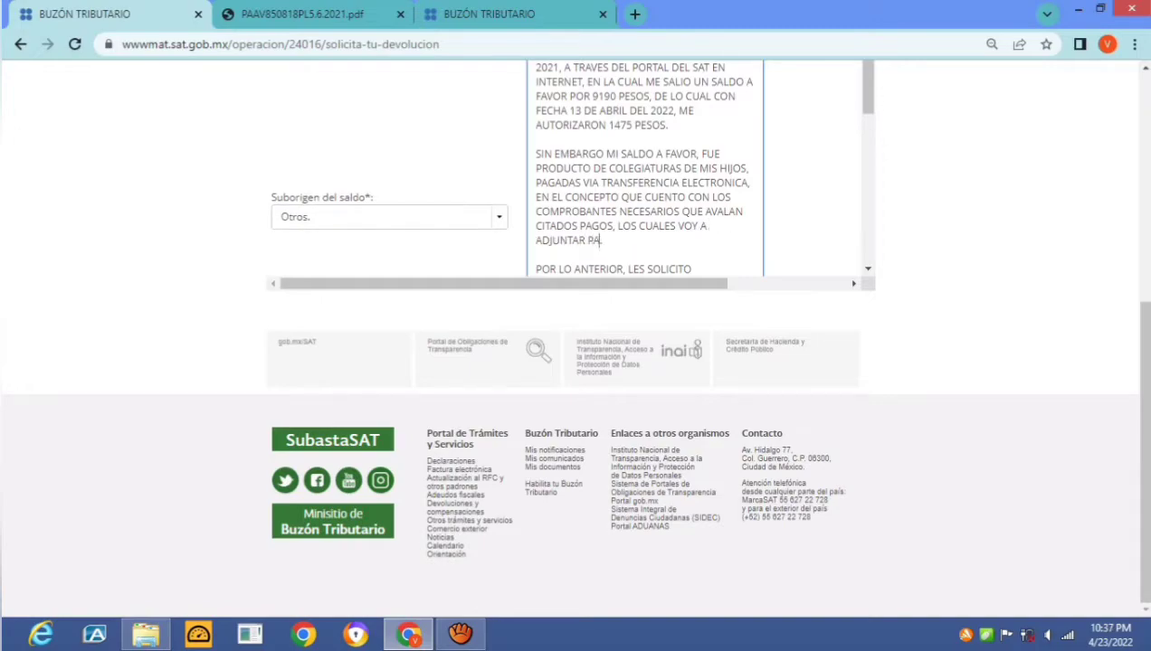
Continue asking the tax authority to analyse and validate the receipts, if appropriate
key("BackSpace")
key("BackSpace")
key("BackSpace")
type("A QUE ESA AUTORIDA")
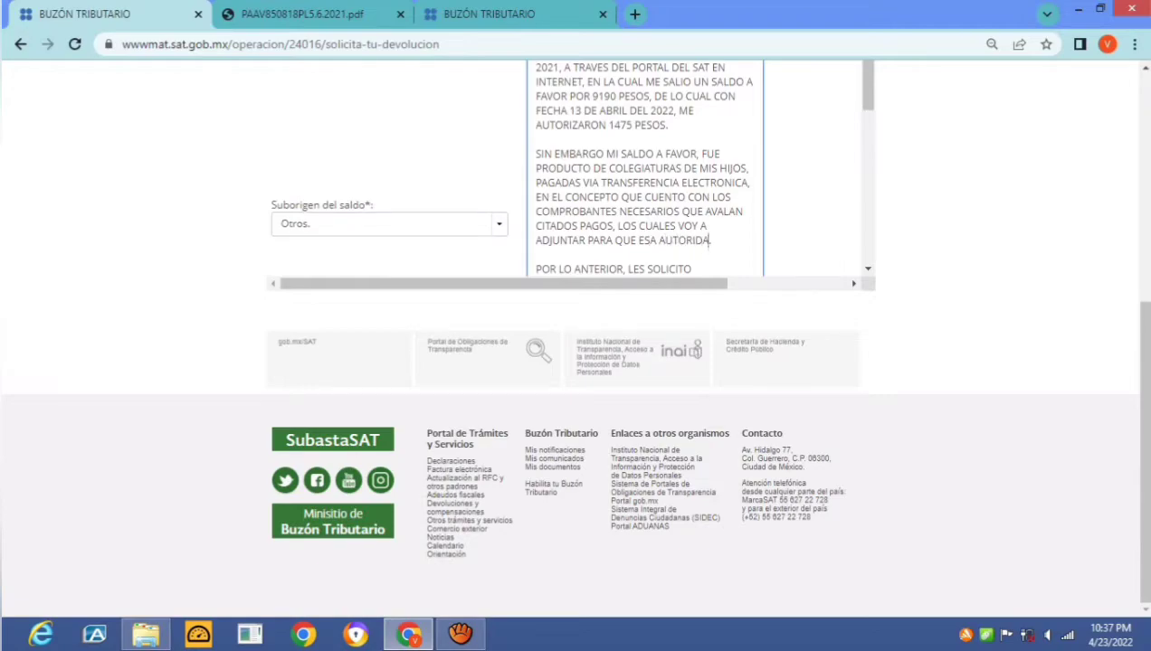
type("D FISCAL, LOS ANALICE, L")
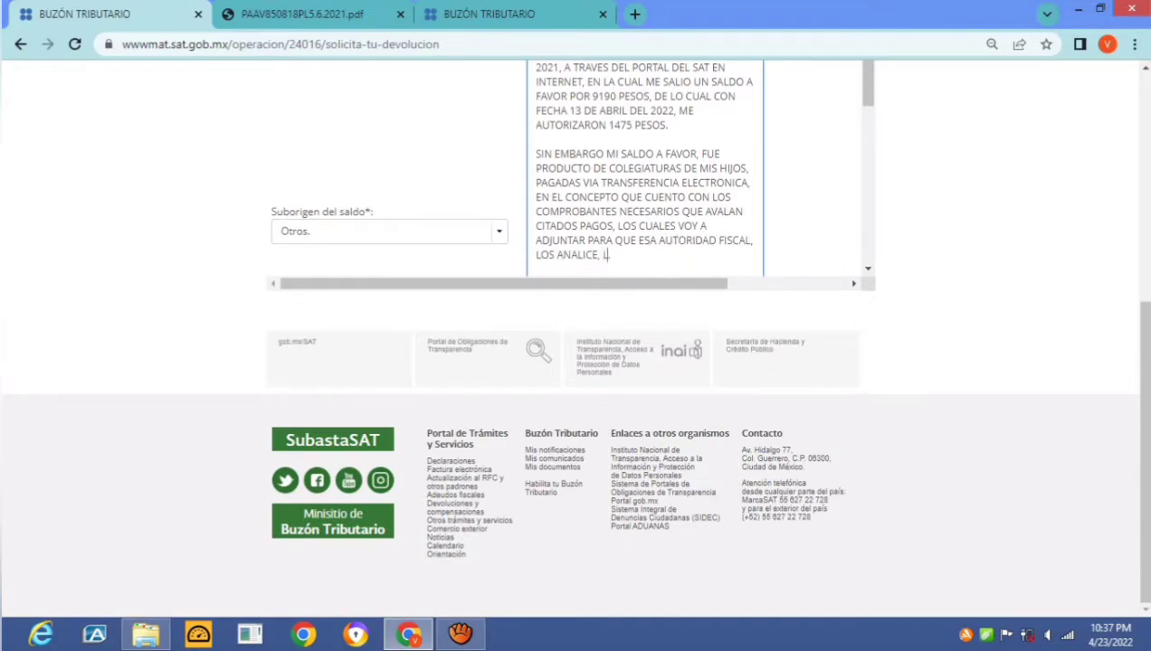
type("OS VALIDE Y EN C")
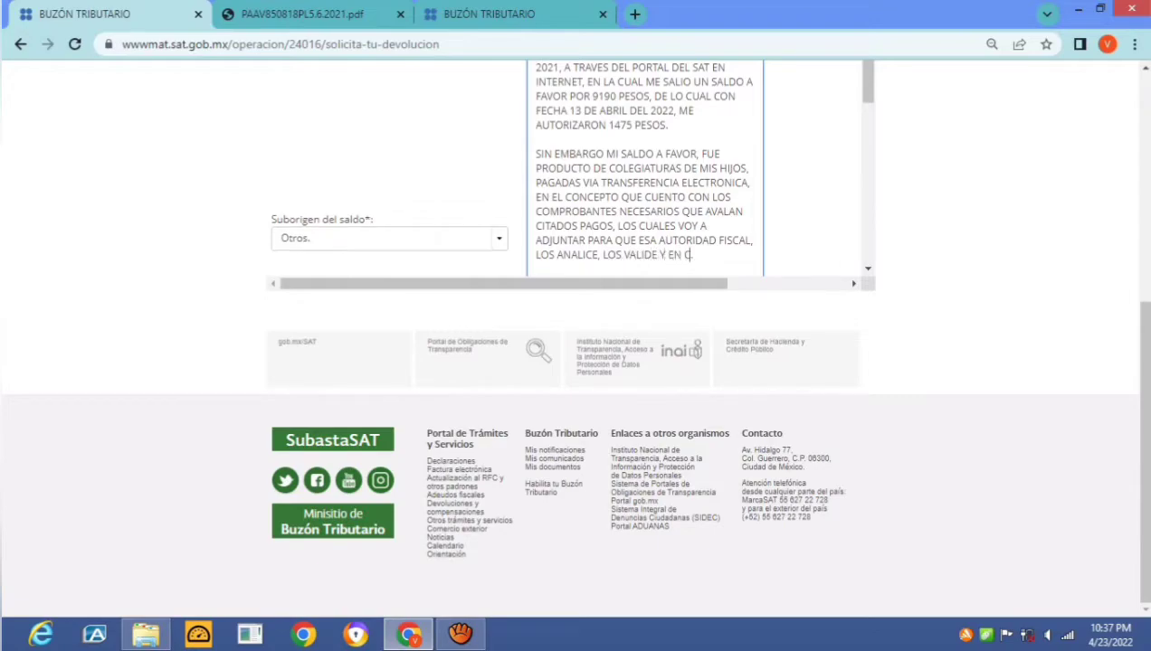
type("ASO DE QUE SEA PROCEDENTE M")
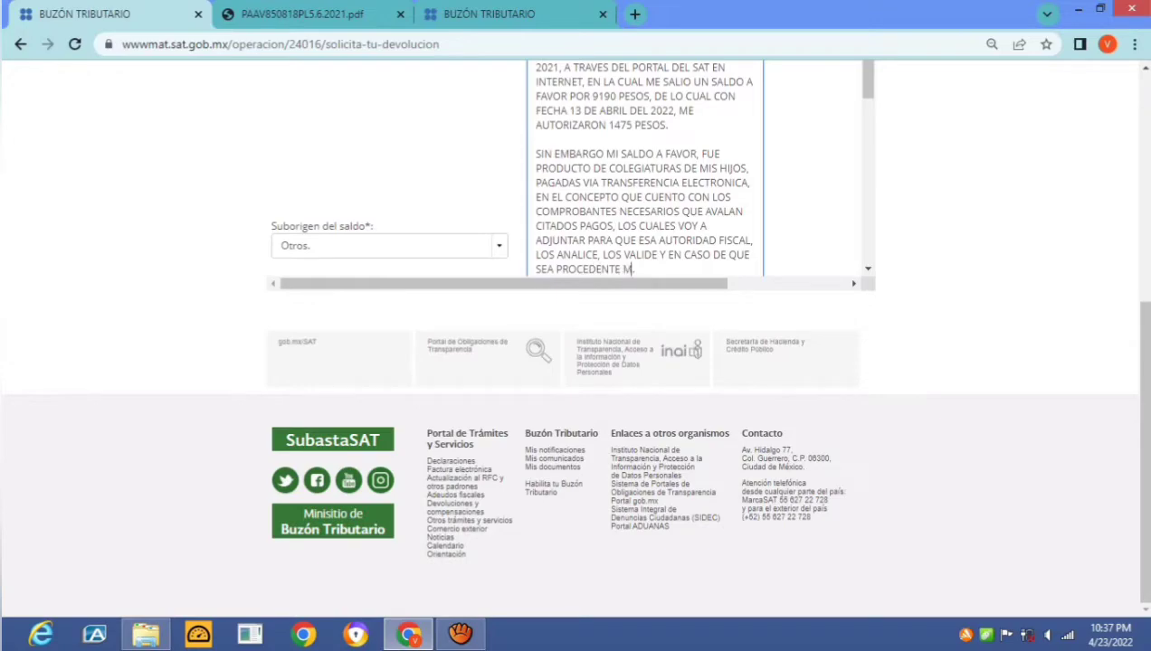
type("E AUTORICEN L")
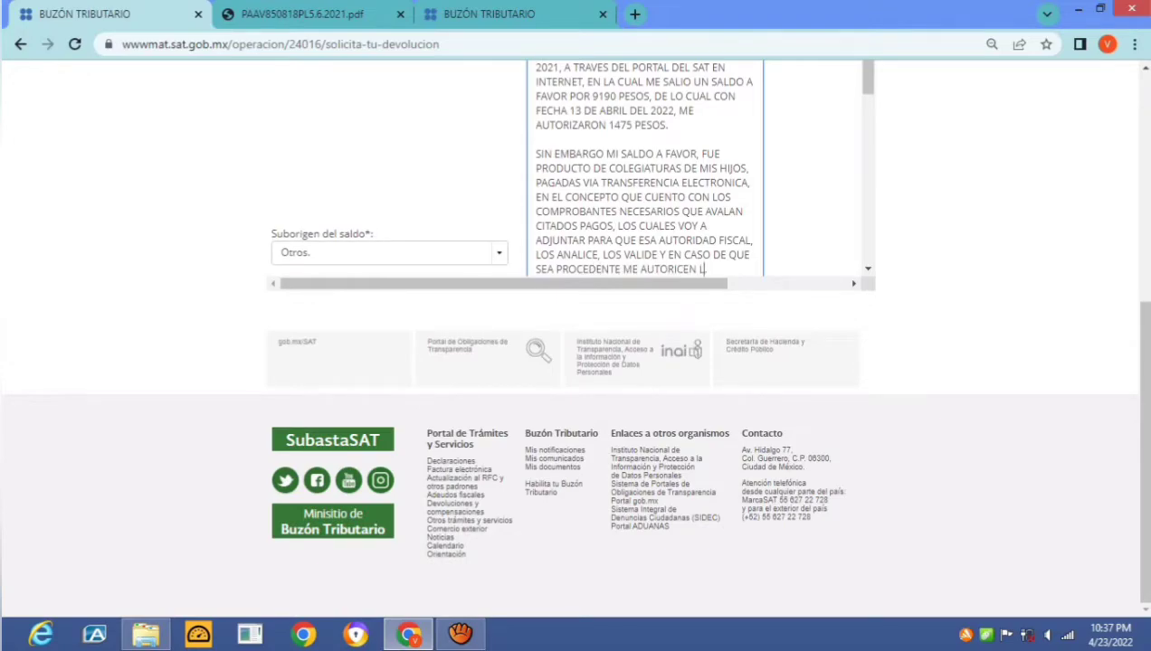
type("A TOTALIDAD DE.")
key("Return")
key("Return")
type("POR LO ANTERIOR, LES SOLICITO")
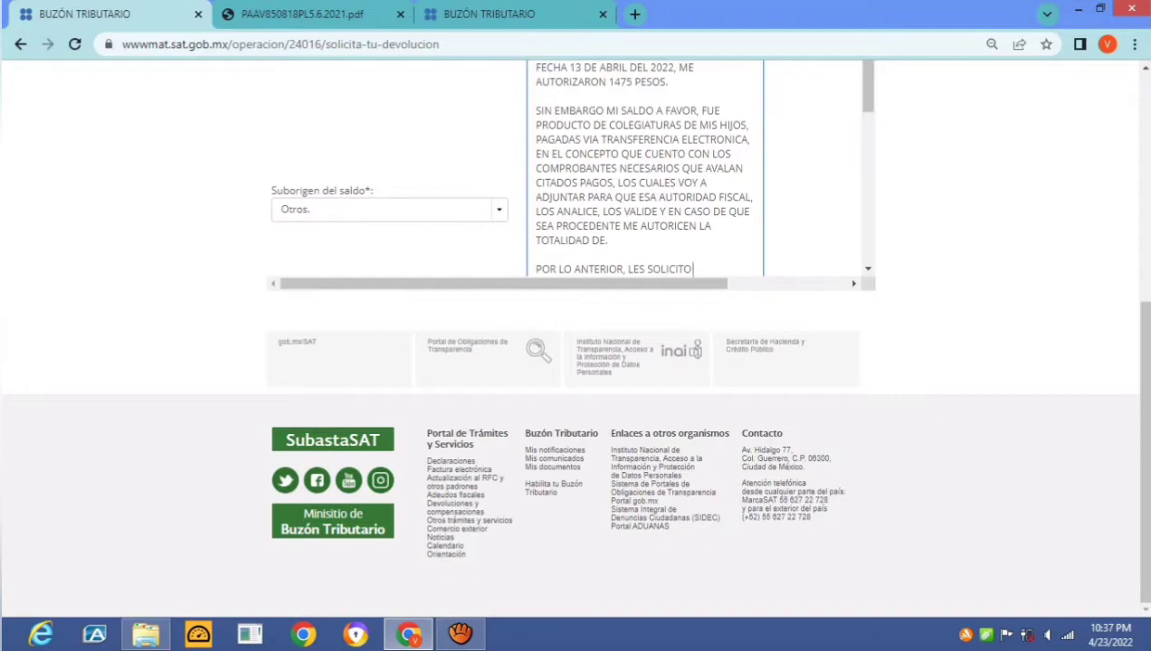
Drop the 'POR LO ANTERIOR, LES SOLICITO' line and end with 'SALDO A FAVOR (7,717 PESOS)'
key("BackSpace")
key("BackSpace")
key("BackSpace")
key("BackSpace")
key("BackSpace")
key("BackSpace")
key("BackSpace")
key("BackSpace")
key("BackSpace")
key("BackSpace")
key("BackSpace")
key("BackSpace")
key("BackSpace")
key("BackSpace")
key("BackSpace")
key("BackSpace")
key("BackSpace")
key("BackSpace")
key("BackSpace")
key("BackSpace")
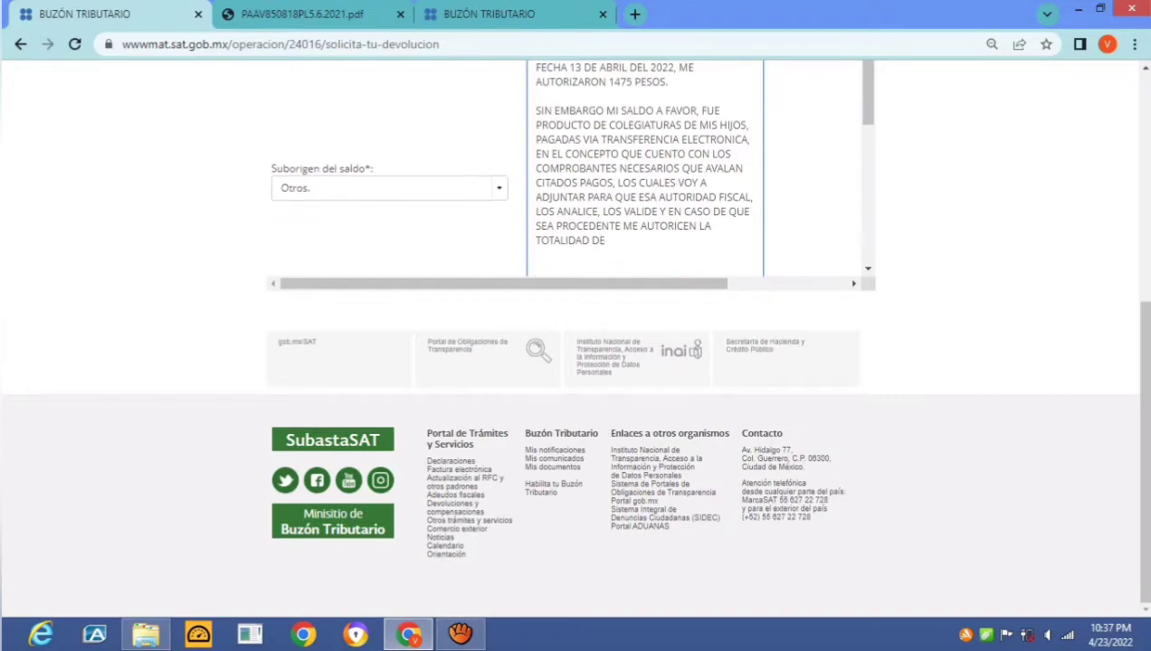
type("L SALDO A FAVORT")
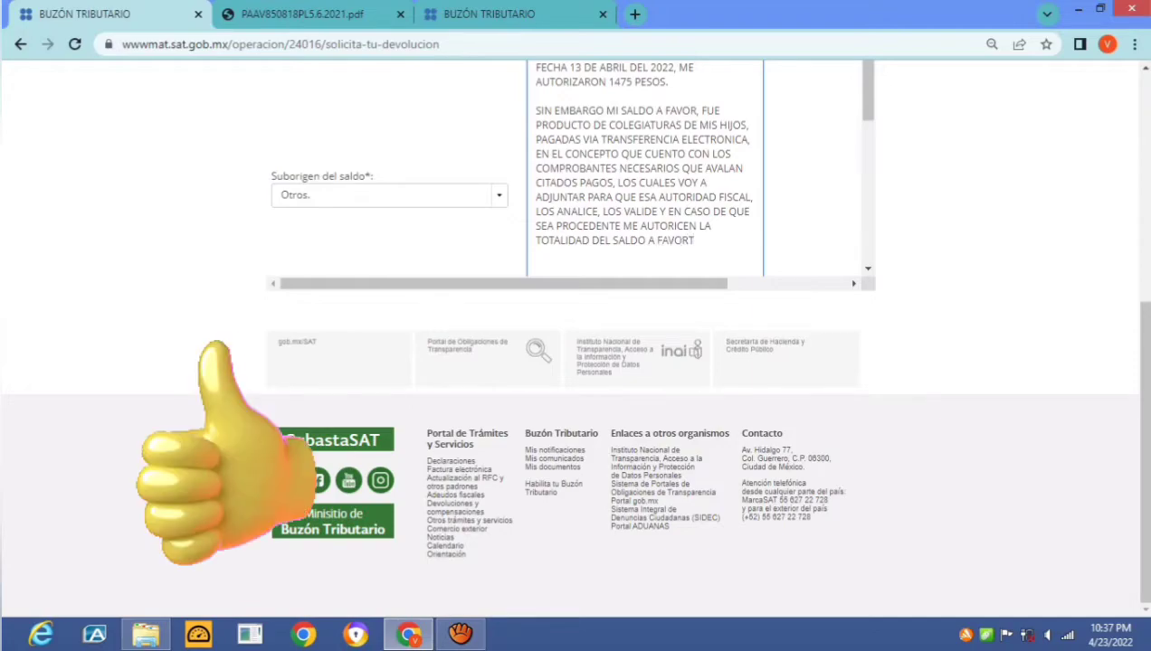
key("BackSpace")
type(".")
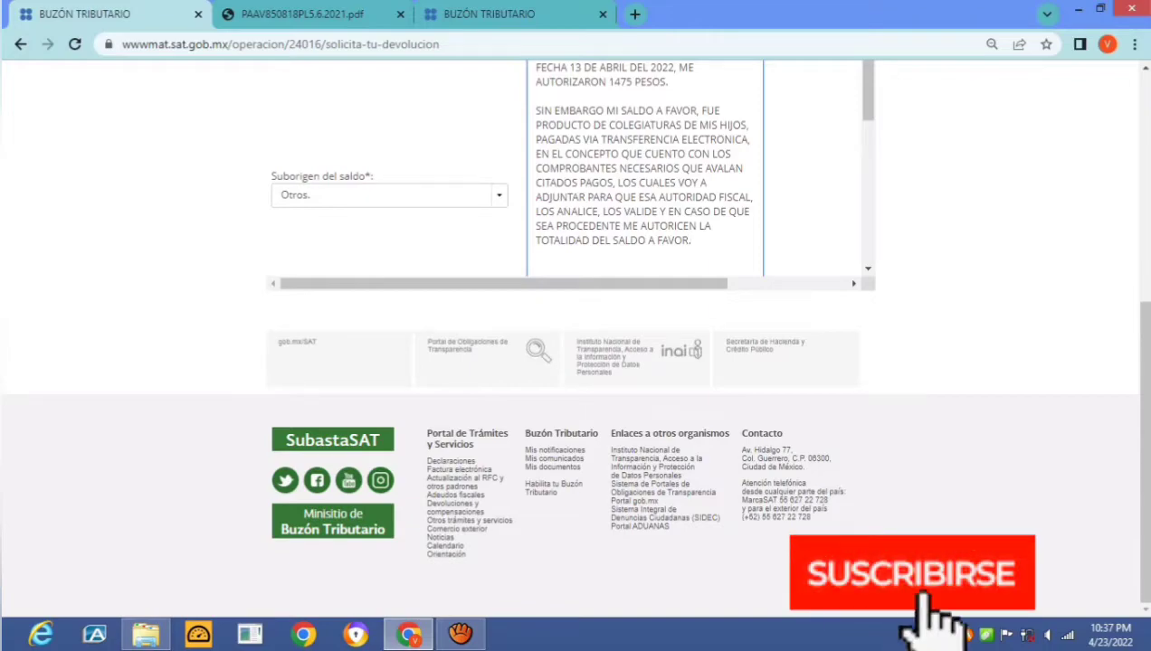
type("(")
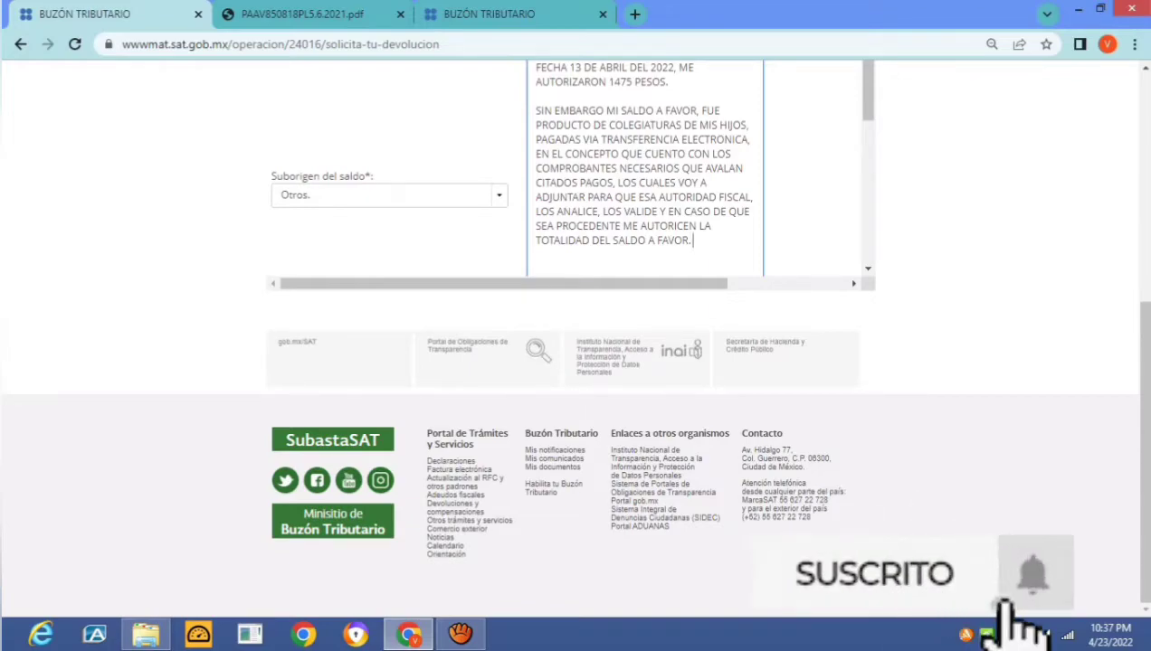
type("7")
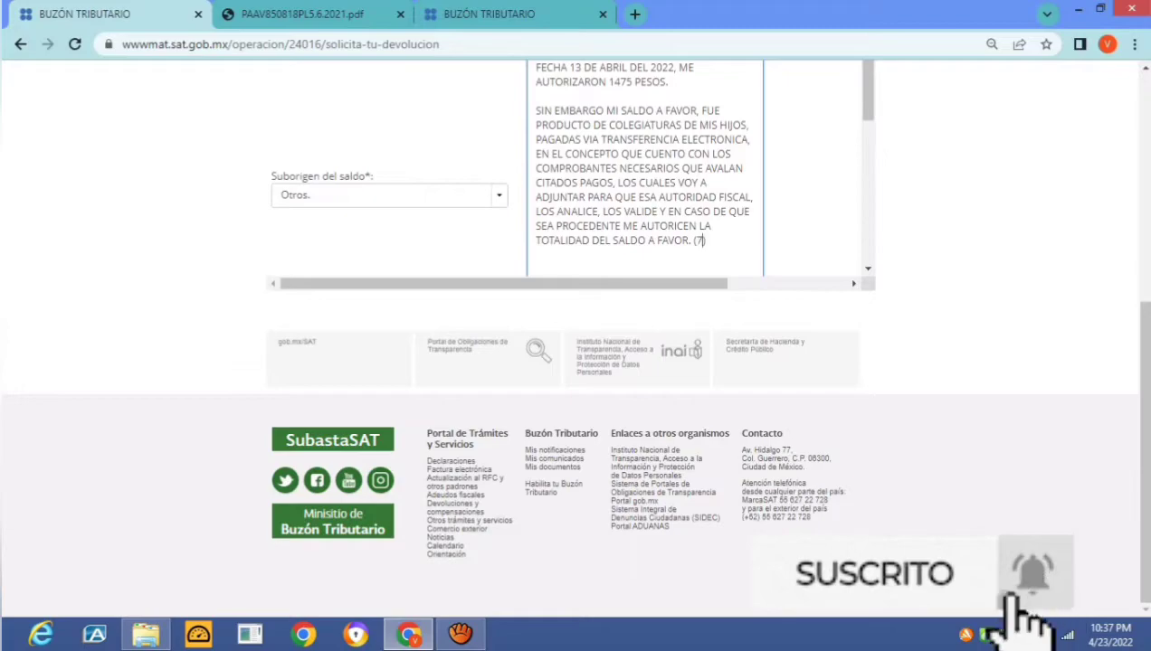
type(",717 PESOS")
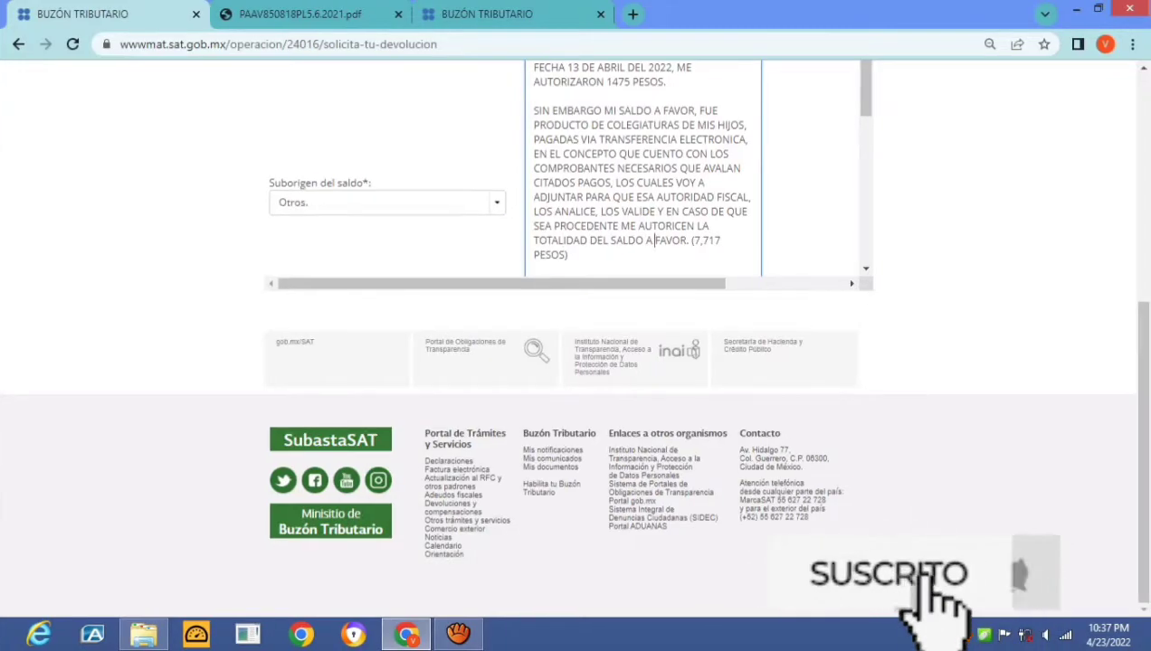
left_click(686, 240)
key("BackSpace")
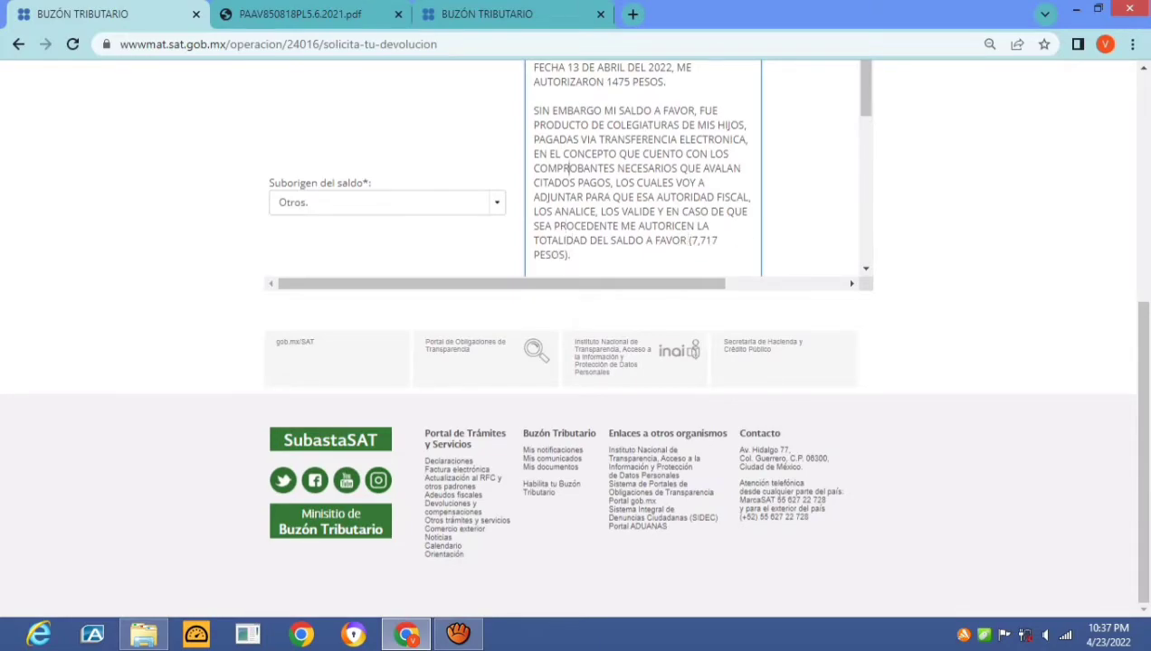
key("ctrl+Home")
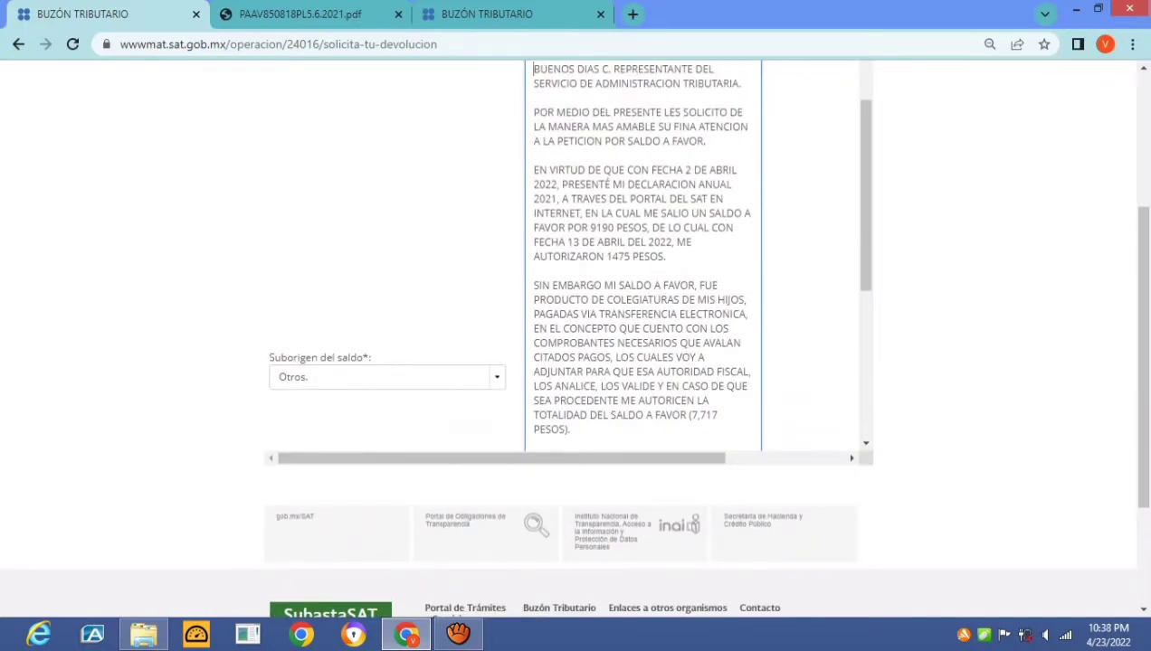
Review the letter and insert 'PRESENTE' before PETICION in the second paragraph
left_click_drag(533, 69, 572, 83)
key("shift+Down")
key("shift+Down")
key("shift+Down")
key("shift+Down")
key("shift+Down")
key("shift+Down")
key("shift+Down")
key("shift+Down")
key("shift+Down")
key("shift+Down")
key("shift+Down")
key("shift+Down")
key("shift+Down")
key("shift+Down")
key("shift+Down")
key("shift+Down")
key("shift+Down")
key("shift+Down")
key("shift+Down")
key("shift+Down")
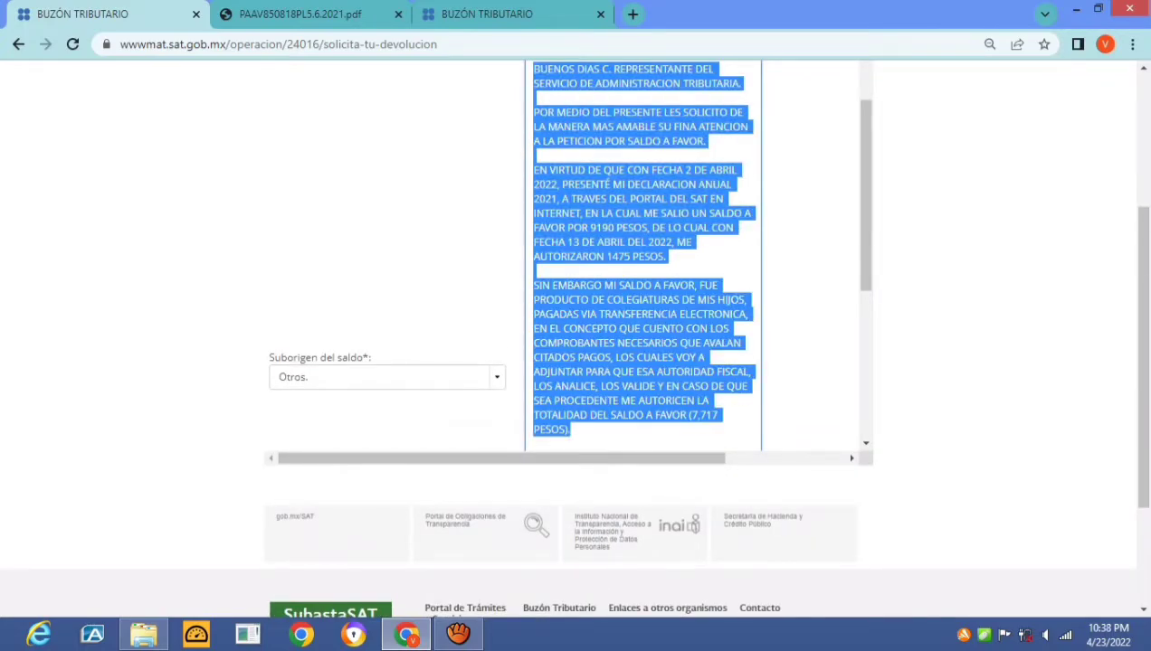
left_click(534, 69)
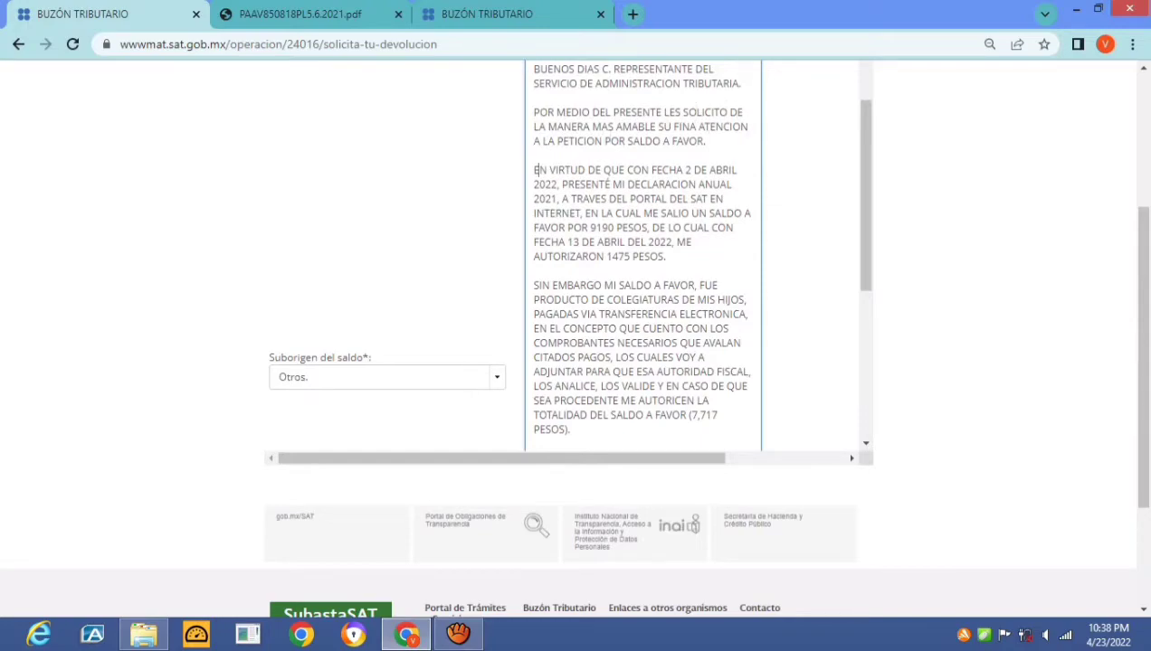
left_click(555, 141)
type("PRESEN")
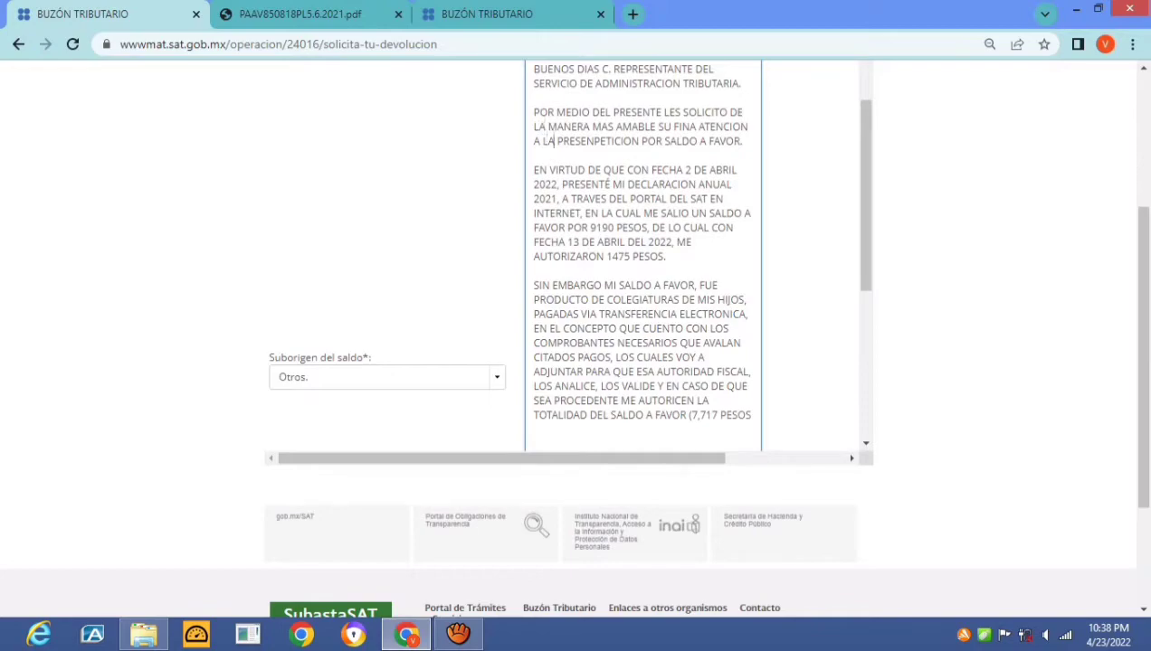
type("T")
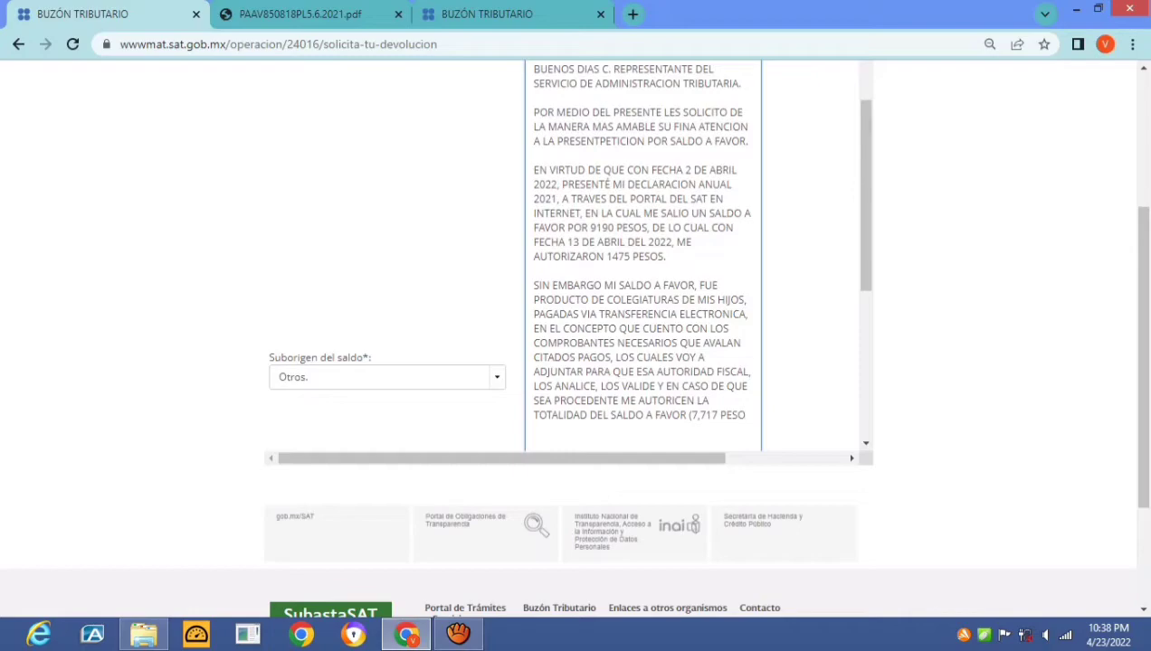
type("E")
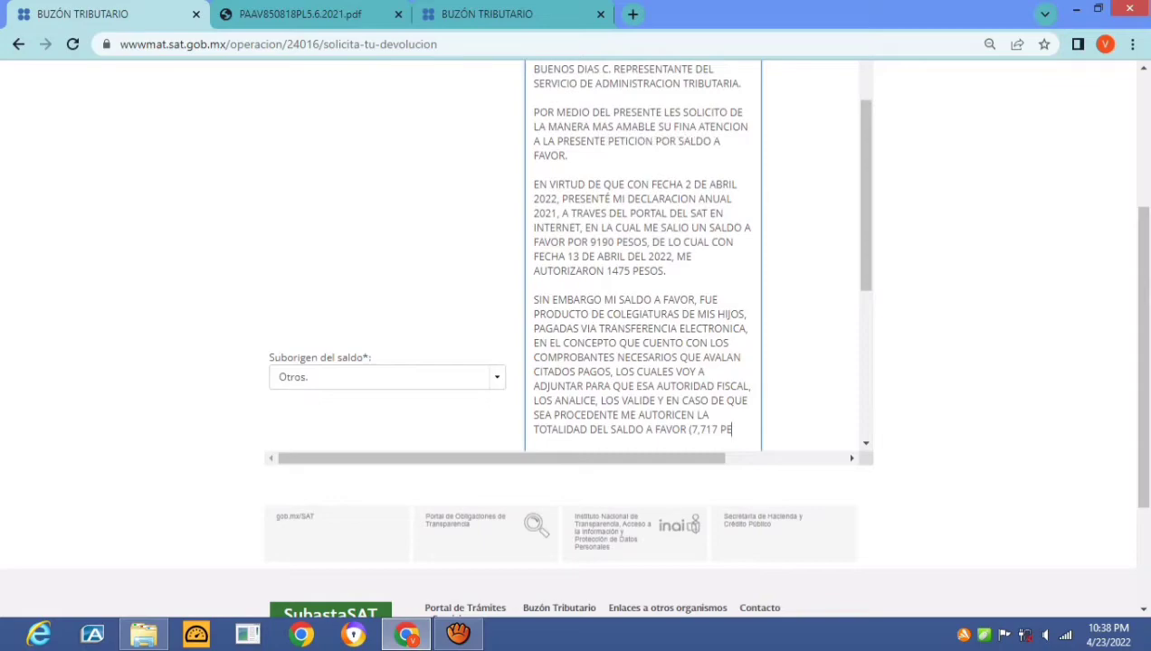
key("shift+Down")
key("shift+Down")
key("shift+Down")
key("shift+Down")
key("shift+Down")
key("shift+Down")
key("shift+Down")
key("shift+Down")
key("shift+Down")
key("shift+Down")
key("shift+Down")
key("shift+Down")
key("shift+Down")
key("shift+Down")
key("shift+Down")
key("shift+Down")
key("shift+Down")
key("shift+Down")
key("shift+Down")
key("shift+Down")
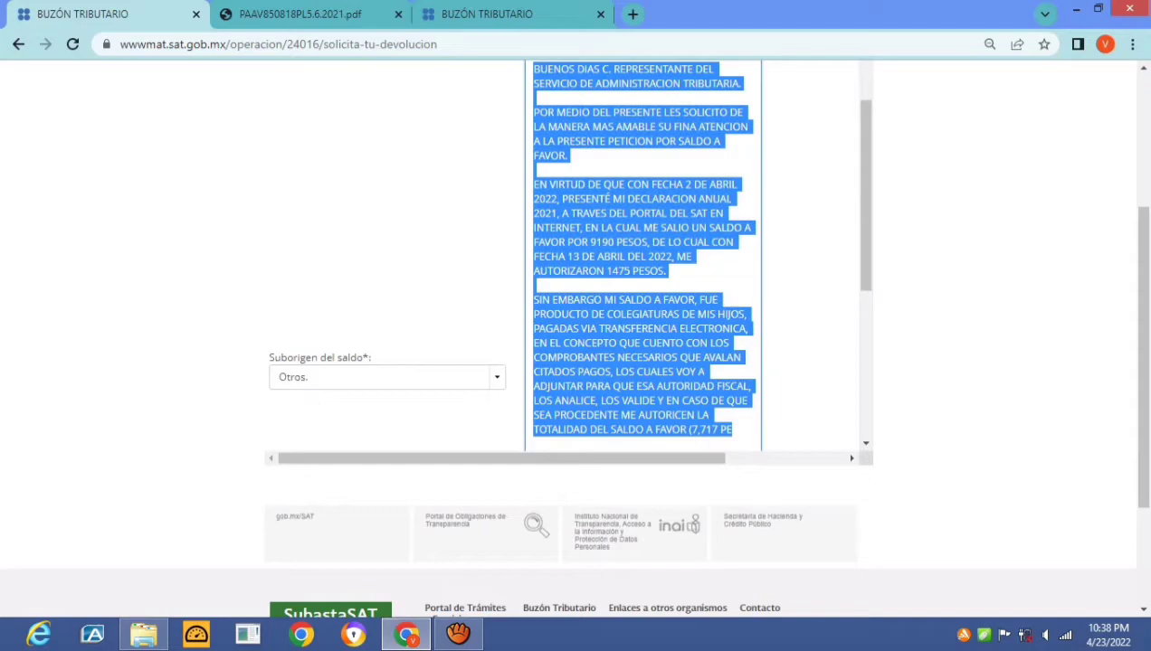
key("Left")
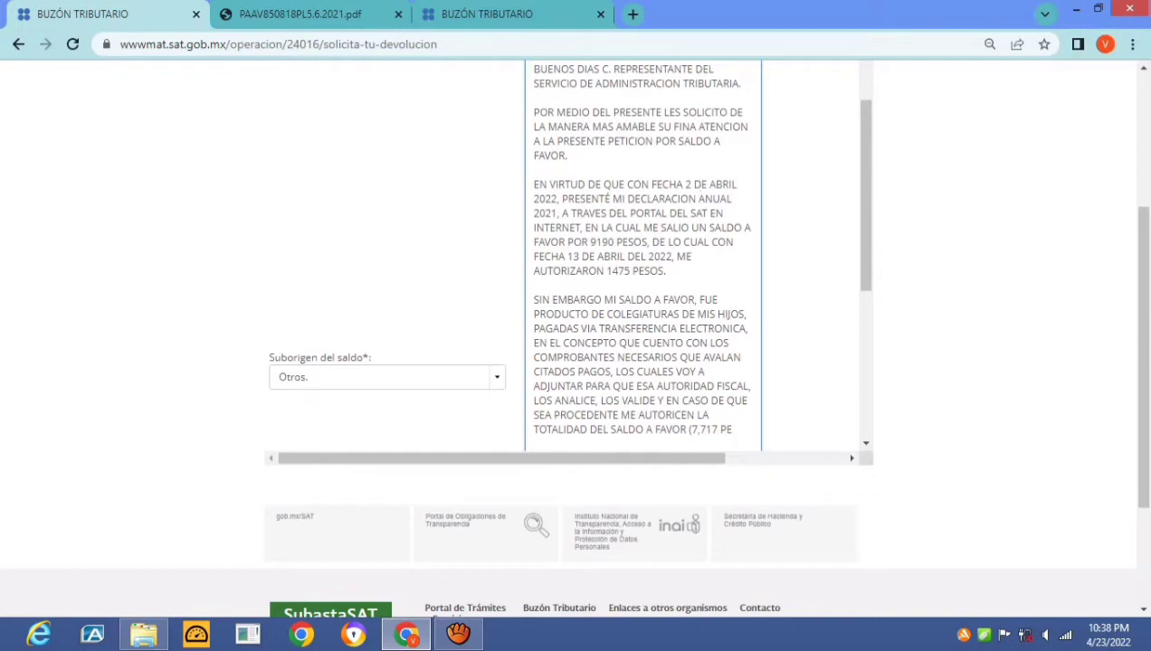
Remove the extra words DE before ABRIL and DEL before 2022 in the date line
key("Delete")
key("Delete")
key("Delete")
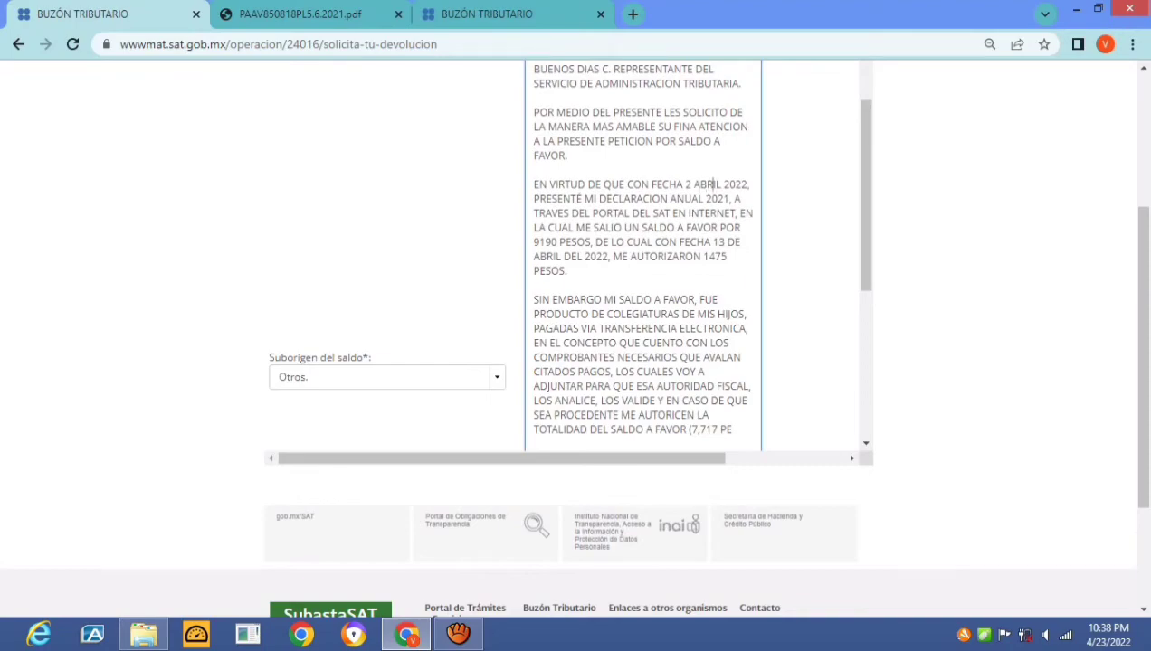
key("End")
key("Right")
key("Right")
key("Right")
key("Right")
key("Right")
key("Right")
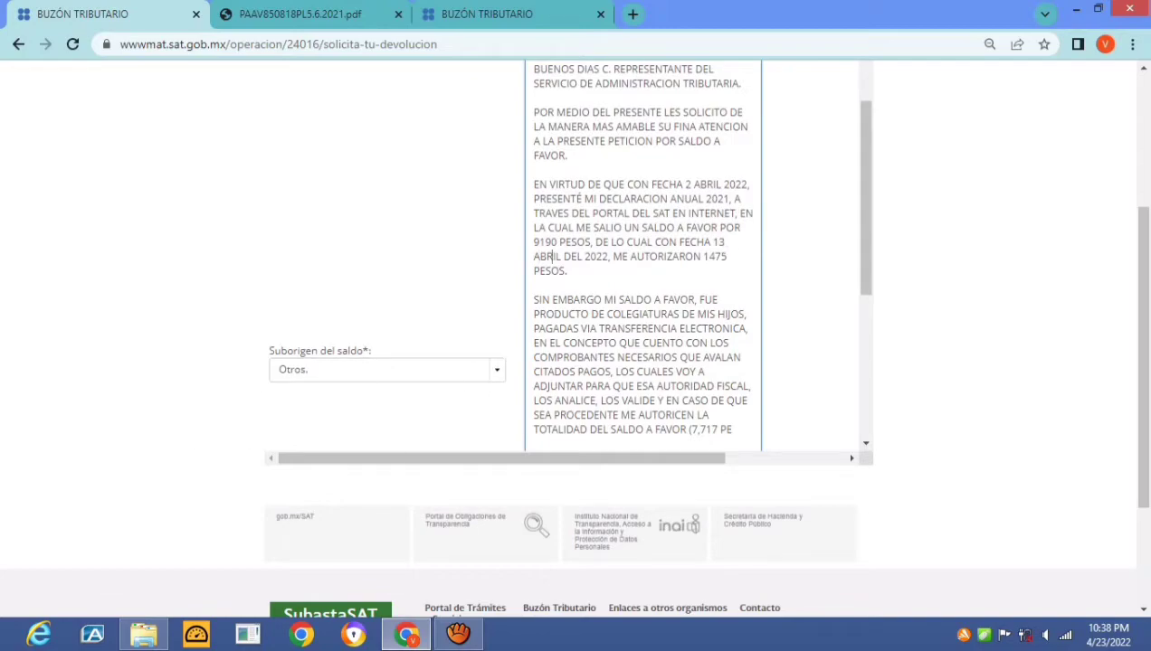
key("Delete")
key("Delete")
key("Delete")
key("Delete")
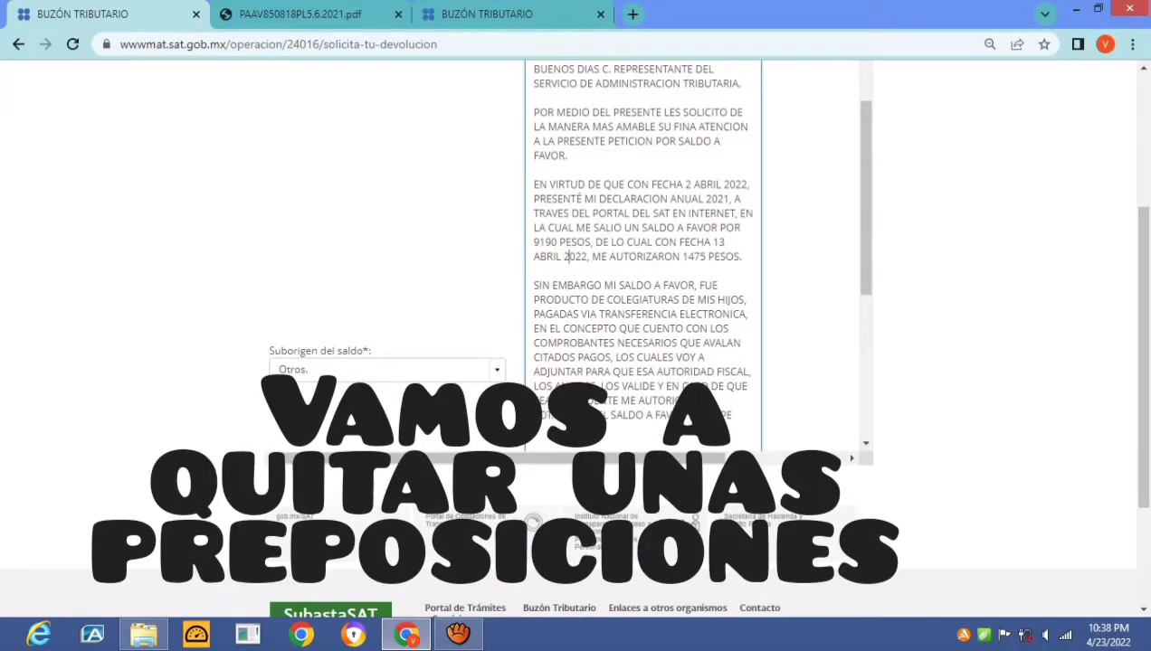
key("Right")
key("Right")
key("Right")
key("Right")
key("Right")
key("Right")
key("Right")
key("Right")
key("Right")
key("Right")
key("Right")
key("Right")
key("Right")
key("Right")
key("Right")
key("Right")
key("Right")
key("Right")
key("Right")
key("Right")
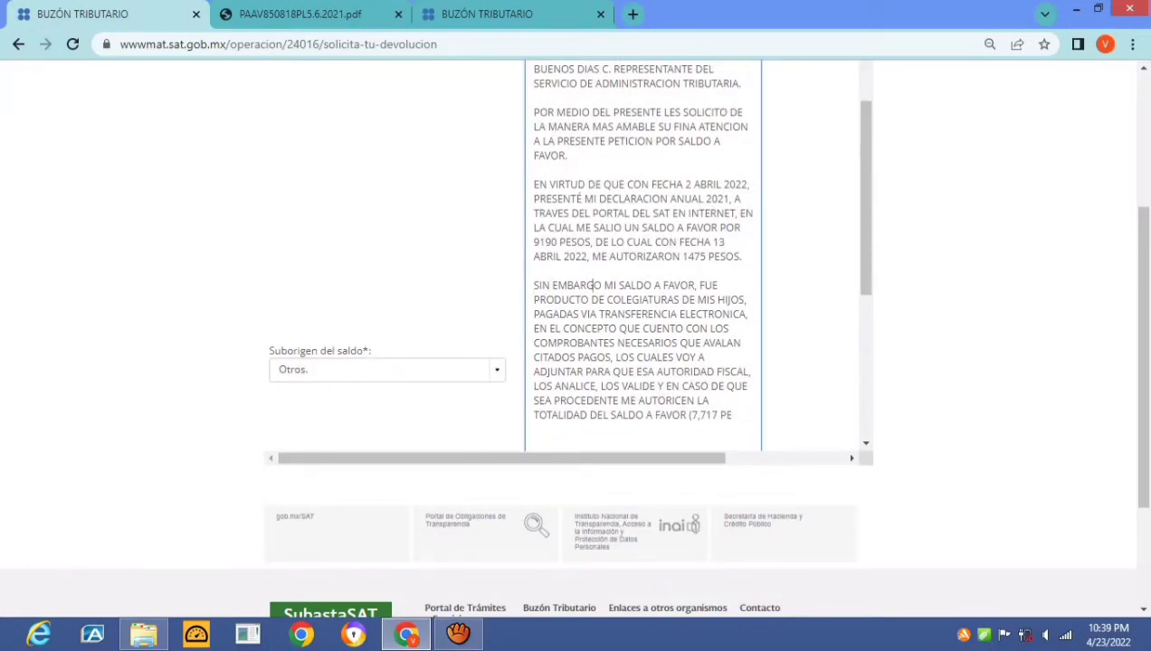
scroll(566, 253, "down", 2)
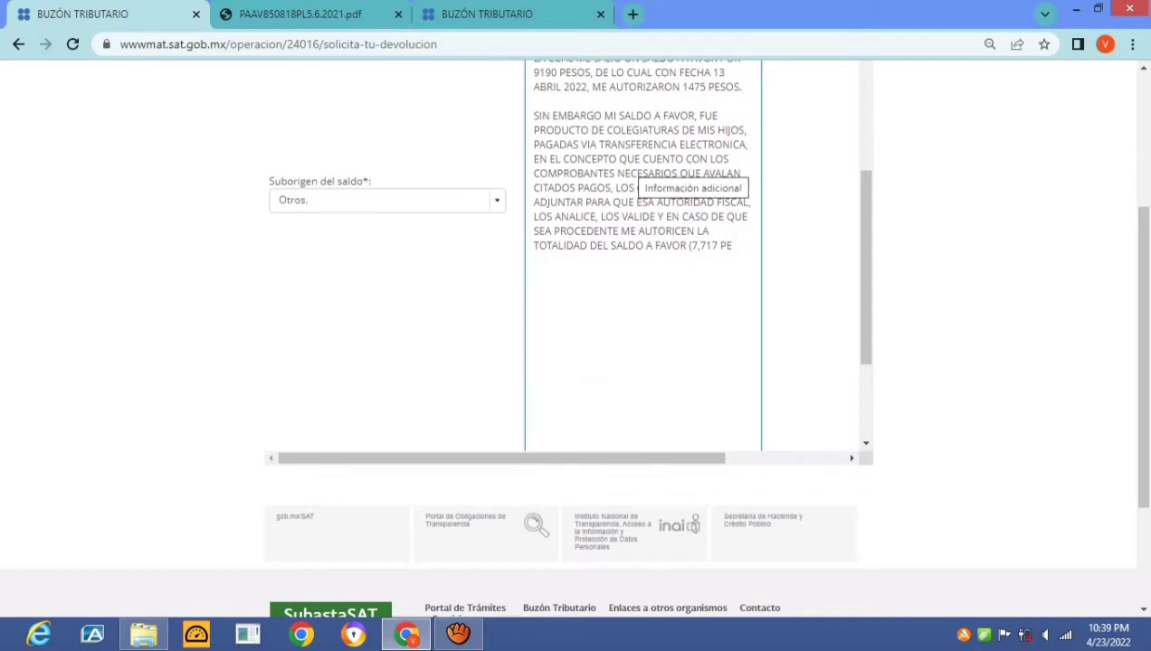
Reword the receipts sentence to 'ESTAN ADJUNTOS A LA PRRESENTE SOLICITUD'
left_click(732, 145)
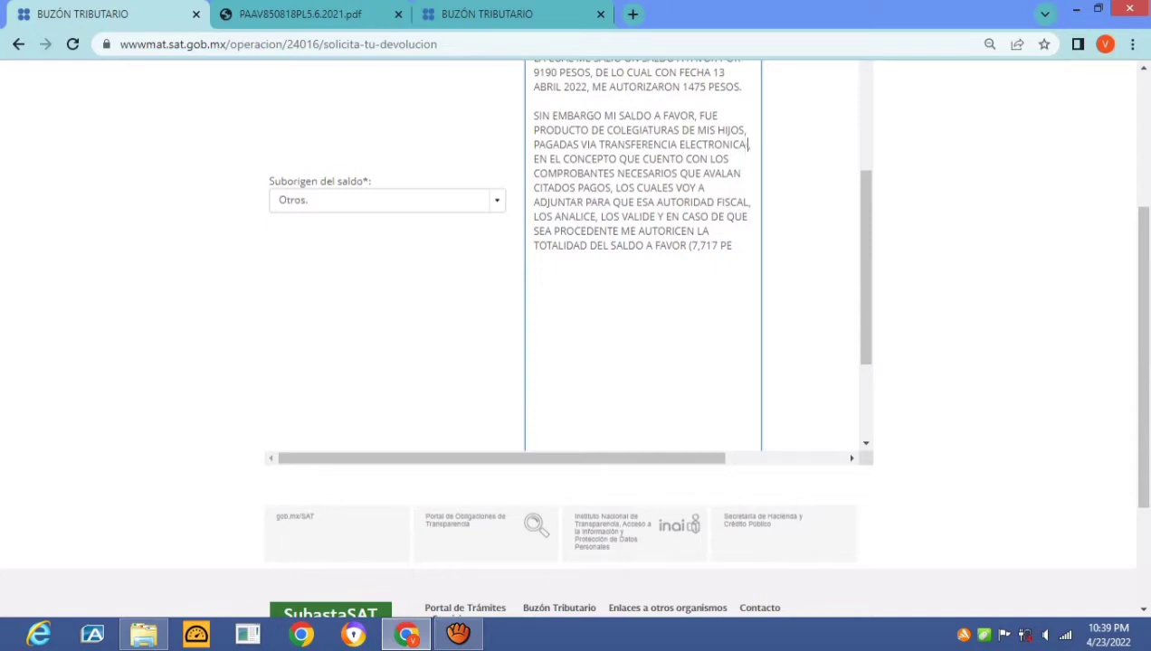
type("Y")
left_click_drag(541, 160, 653, 159)
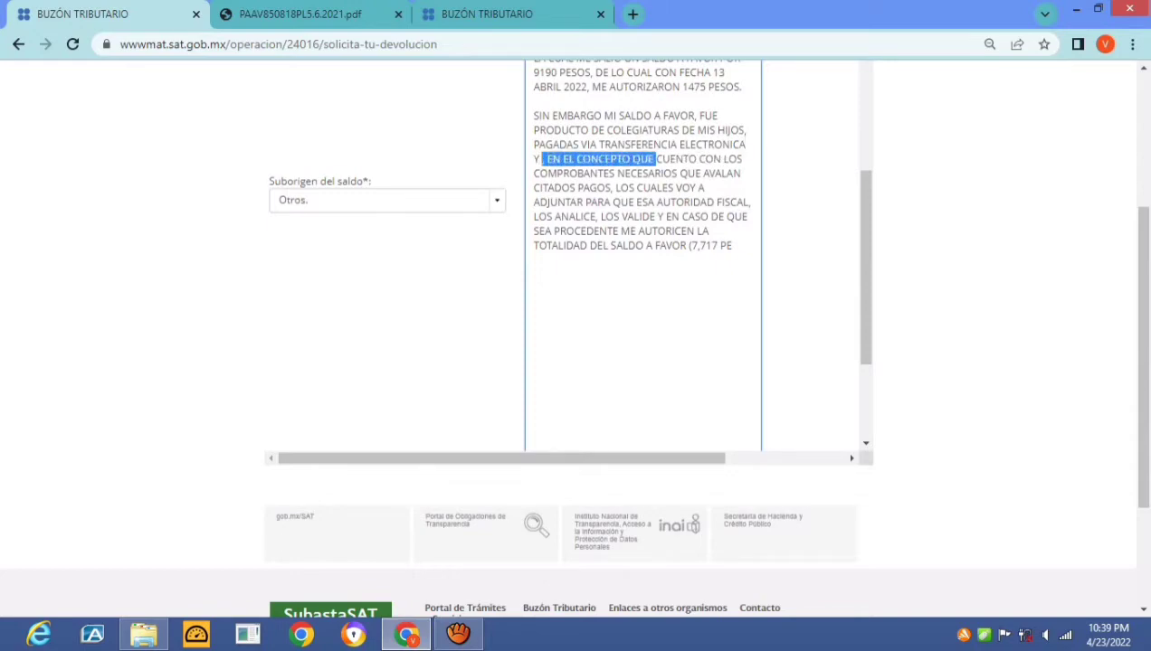
key("BackSpace")
key("ctrl+Right")
key("ctrl+Right")
key("ctrl+Right")
key("ctrl+Right")
key("ctrl+Right")
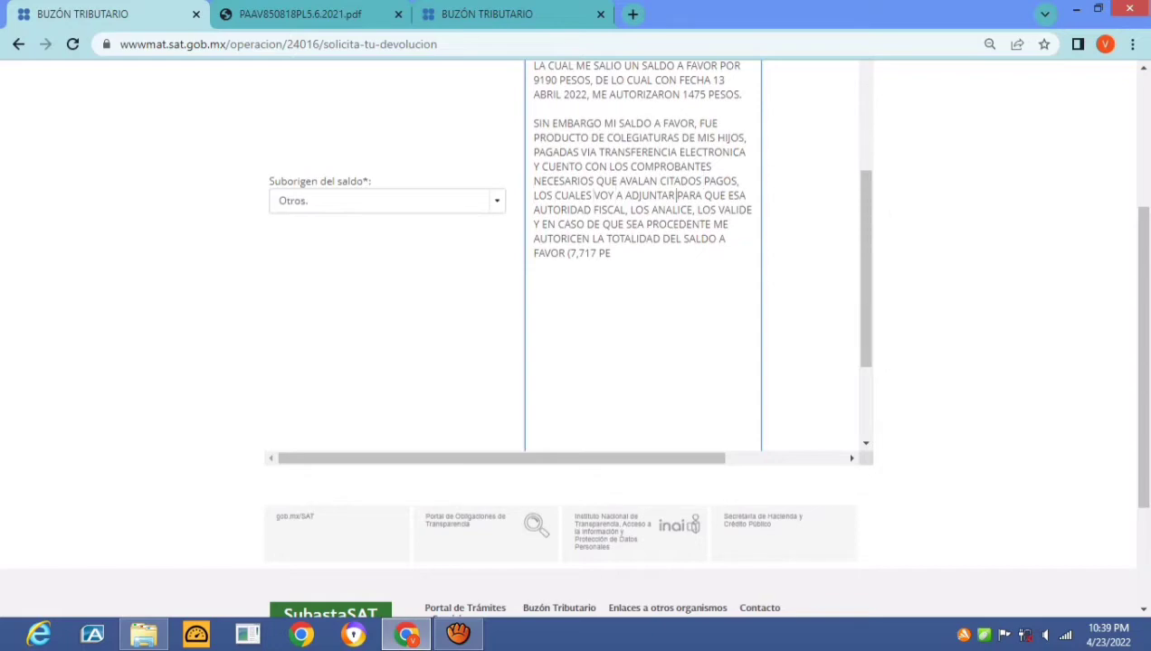
type("A LA PRRE")
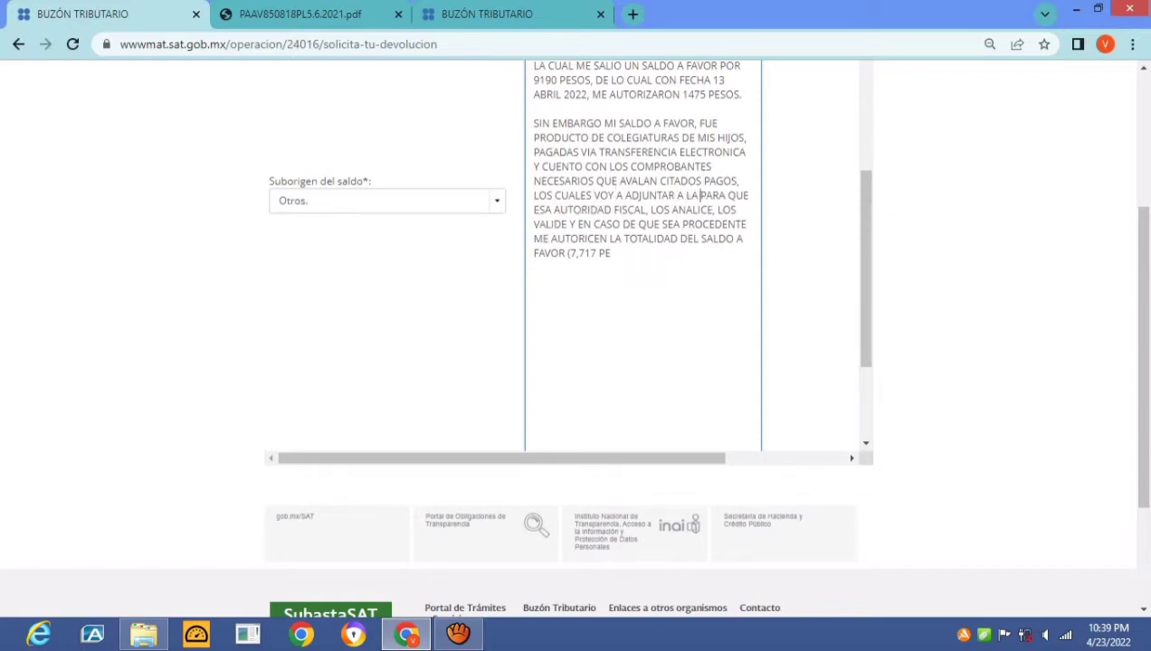
type("SENTE SOLCPARA QUE ESA AUTORIDAD")
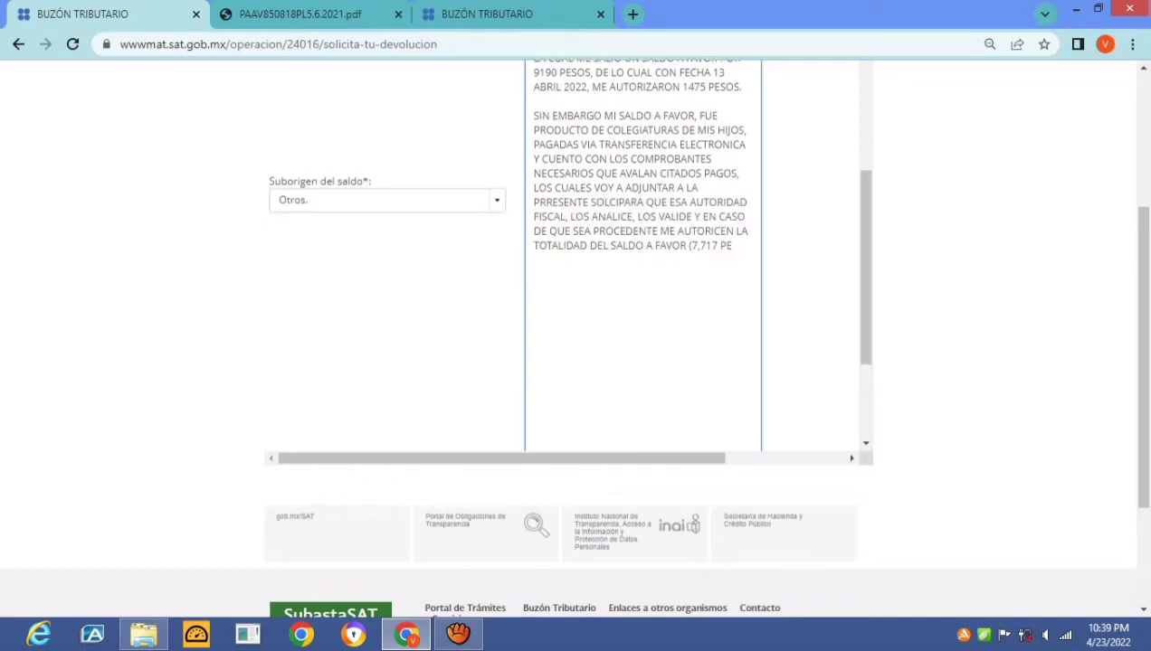
key("BackSpace")
type("ICITUD")
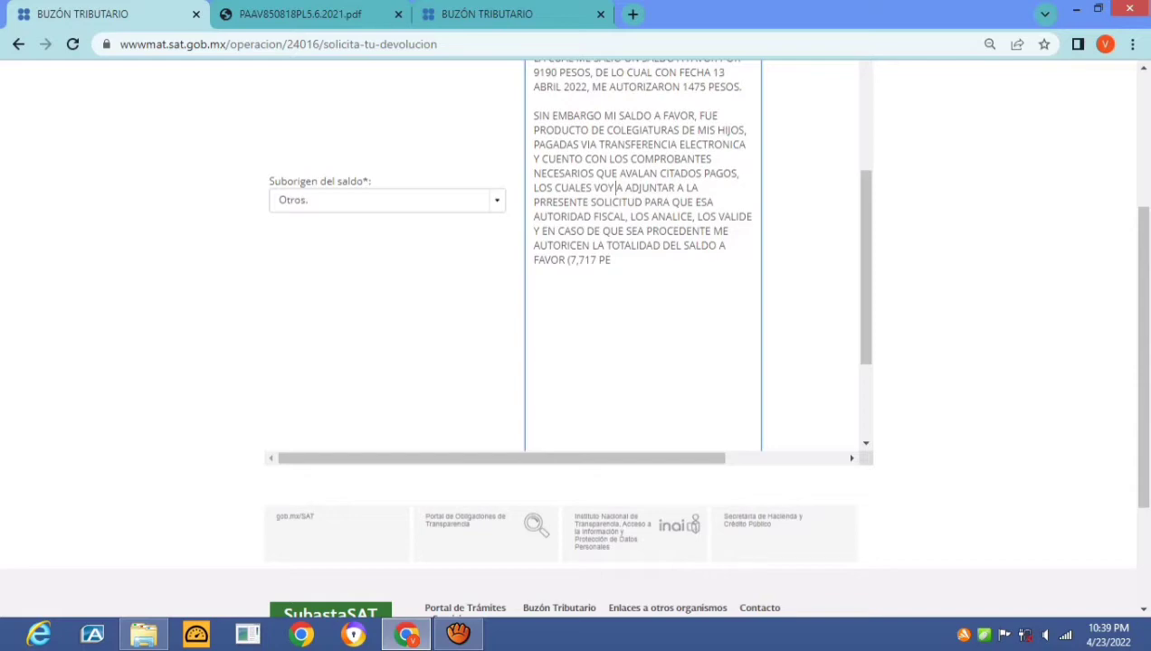
key("ctrl+shift+Right")
key("ctrl+shift+Right")
type("ESTAN")
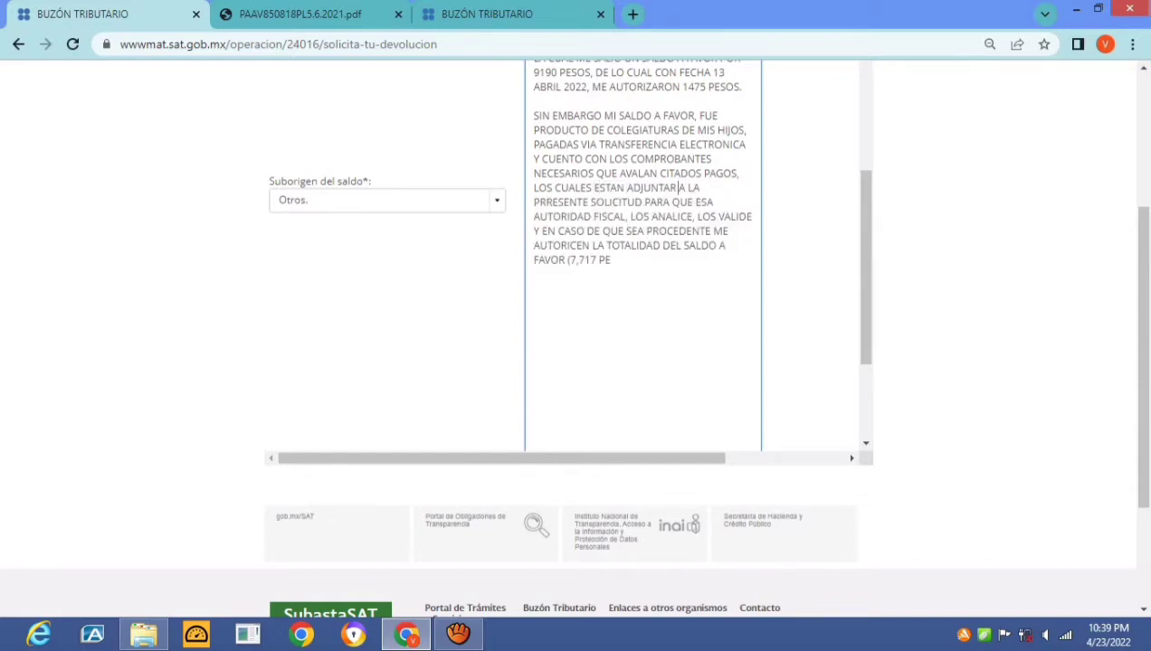
key("BackSpace")
key("BackSpace")
type("S")
key("ctrl+Right")
key("ctrl+Right")
key("ctrl+Right")
key("ctrl+Right")
key("ctrl+Right")
type(", TO")
Clean up the letter's ending so it stops at 'DEL SALDO A FAVOR' without the amount
key("ctrl+End")
key("BackSpace")
key("BackSpace")
key("BackSpace")
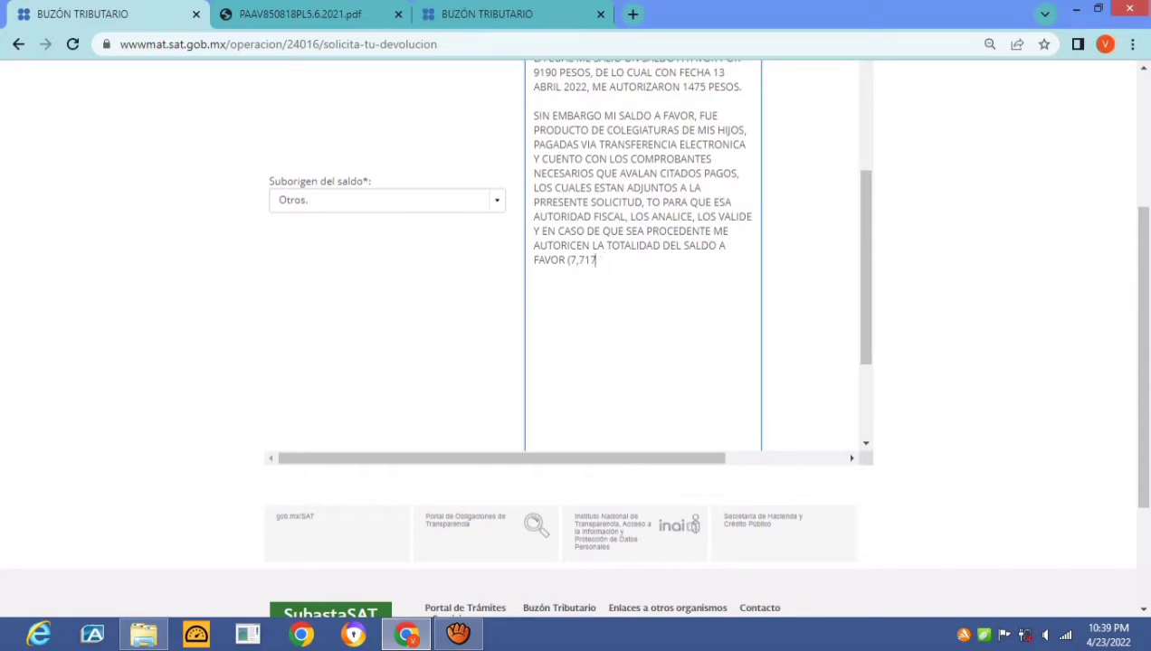
key("Up")
key("Up")
key("Up")
key("Up")
key("ctrl+Right")
key("ctrl+Right")
key("BackSpace")
key("BackSpace")
key("BackSpace")
key("BackSpace")
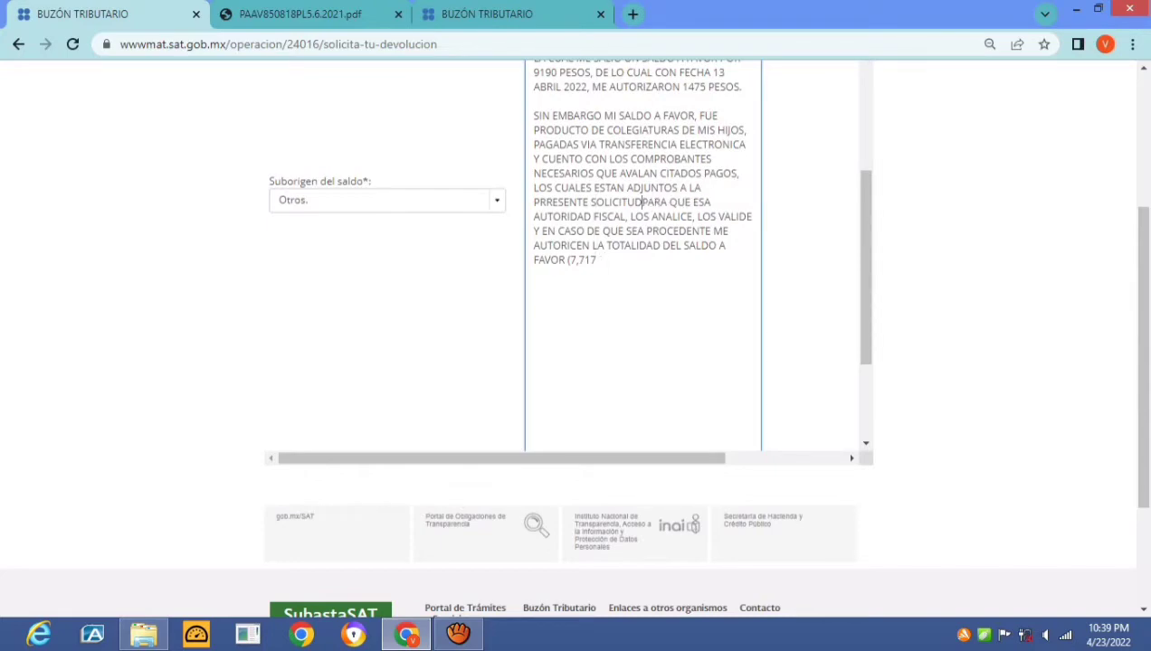
type(";")
key("Right")
key("Right")
key("Right")
key("Right")
key("Right")
key("Right")
key("Right")
key("Right")
key("Right")
key("Right")
key("Right")
key("Right")
key("Right")
key("Right")
key("Right")
key("Right")
key("Right")
key("Right")
key("Right")
key("Right")
key("Right")
key("Right")
key("Right")
key("Right")
key("Right")
key("Right")
key("Right")
key("Right")
key("Right")
key("Right")
key("Right")
key("Right")
key("Right")
key("Right")
key("Right")
key("Right")
key("Right")
key("Right")
key("Right")
key("Right")
key("Right")
key("Right")
key("Right")
key("Right")
key("Right")
key("Right")
key("Right")
key("Right")
key("Right")
key("Right")
key("Right")
key("Right")
key("Down")
key("BackSpace")
key("BackSpace")
key("BackSpace")
key("BackSpace")
key("BackSpace")
End the letter with a period and submit the procedure information
type(".")
scroll(741, 380, "down", 3)
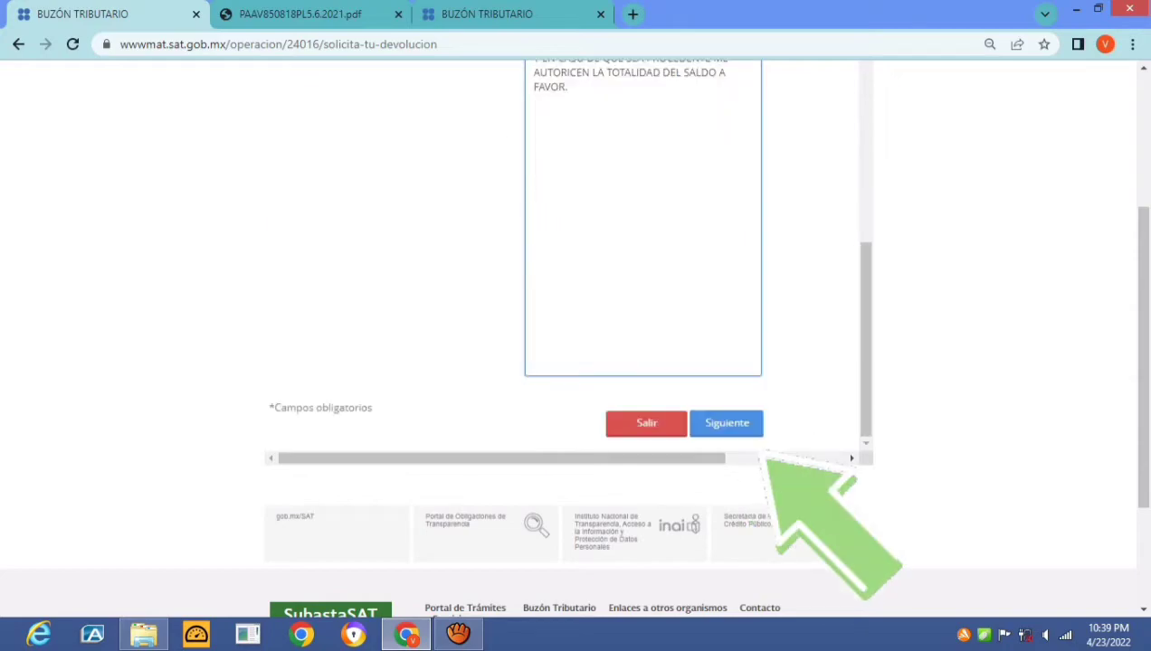
scroll(569, 398, "down", 2)
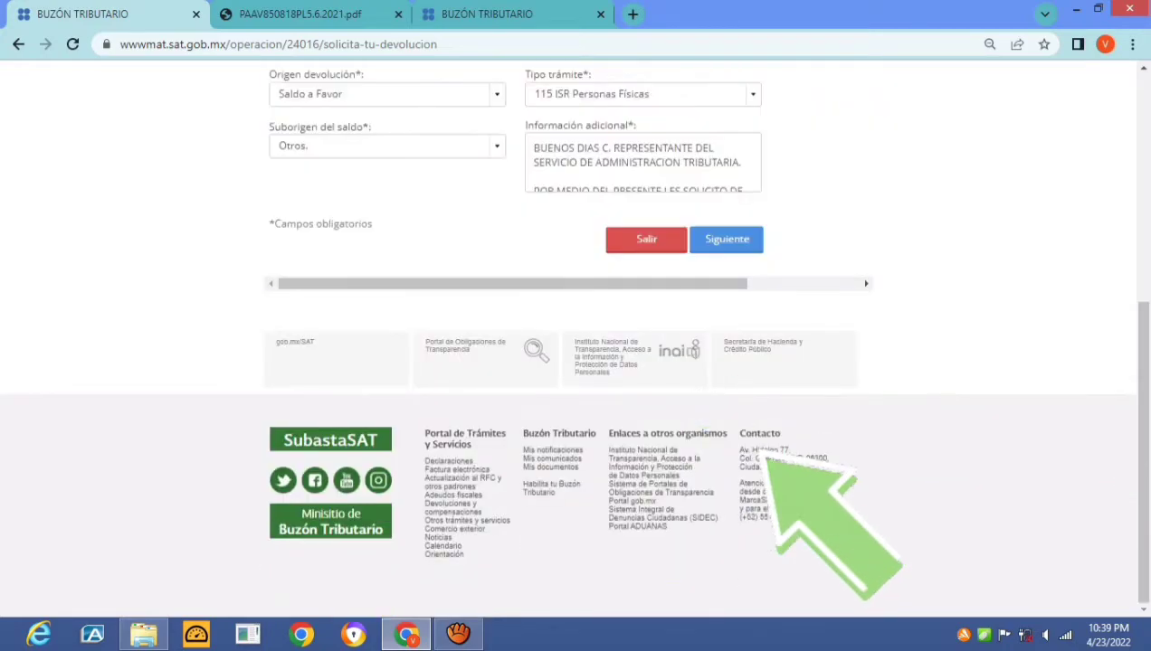
scroll(568, 362, "up", 2)
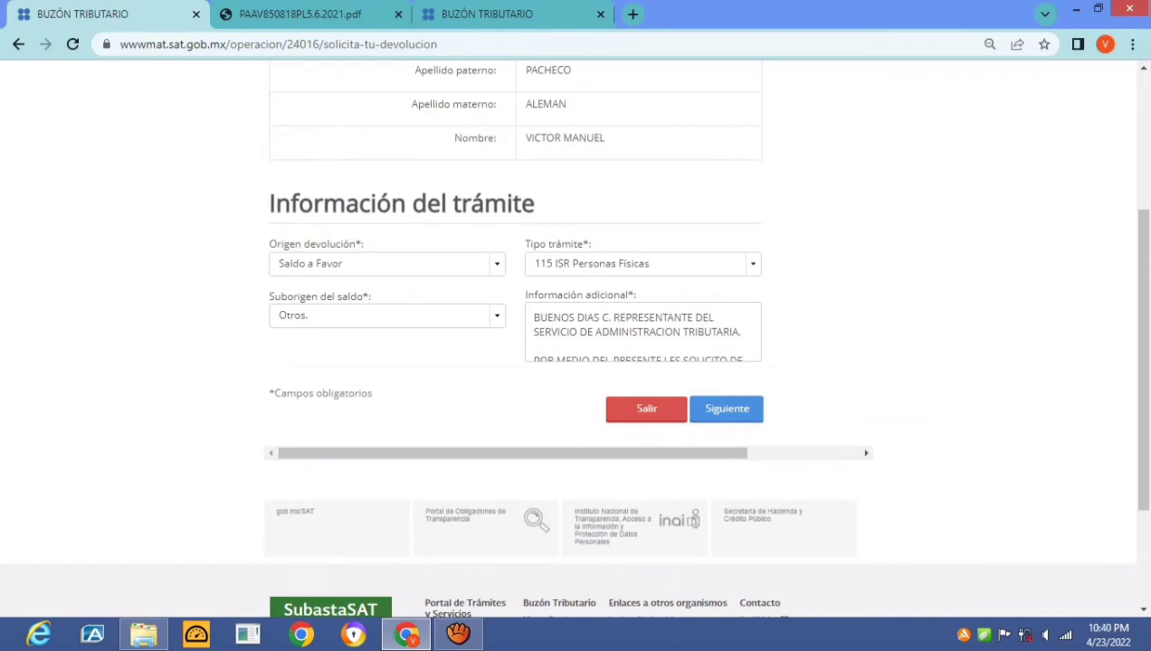
scroll(568, 344, "up", 3)
scroll(568, 344, "down", 5)
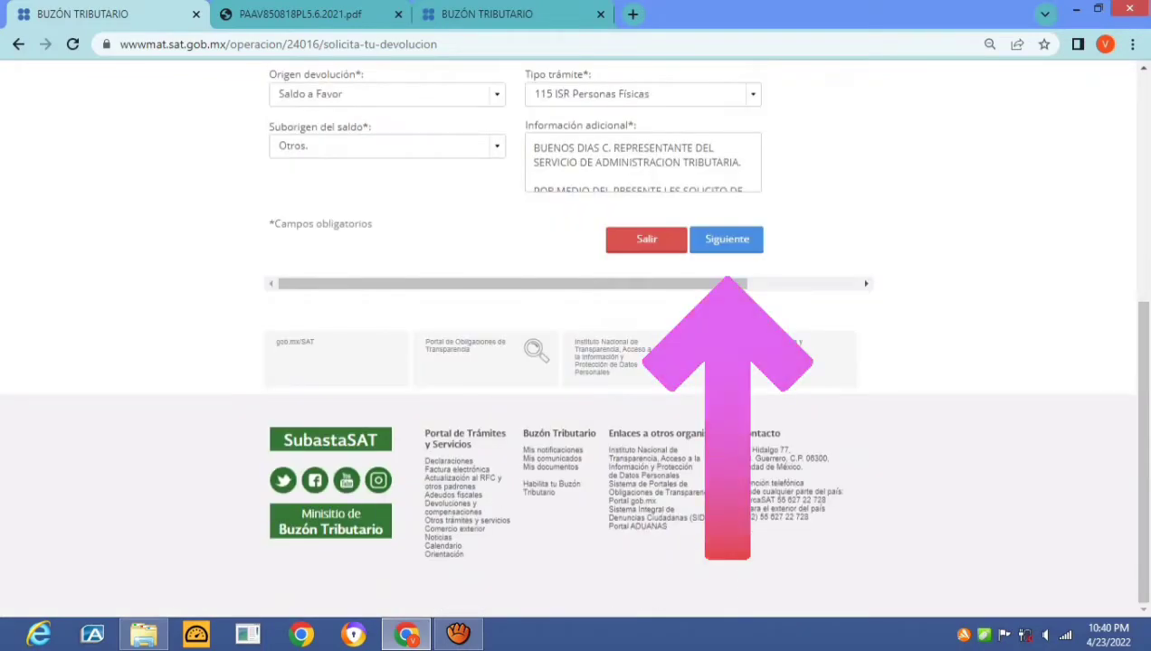
left_click(727, 239)
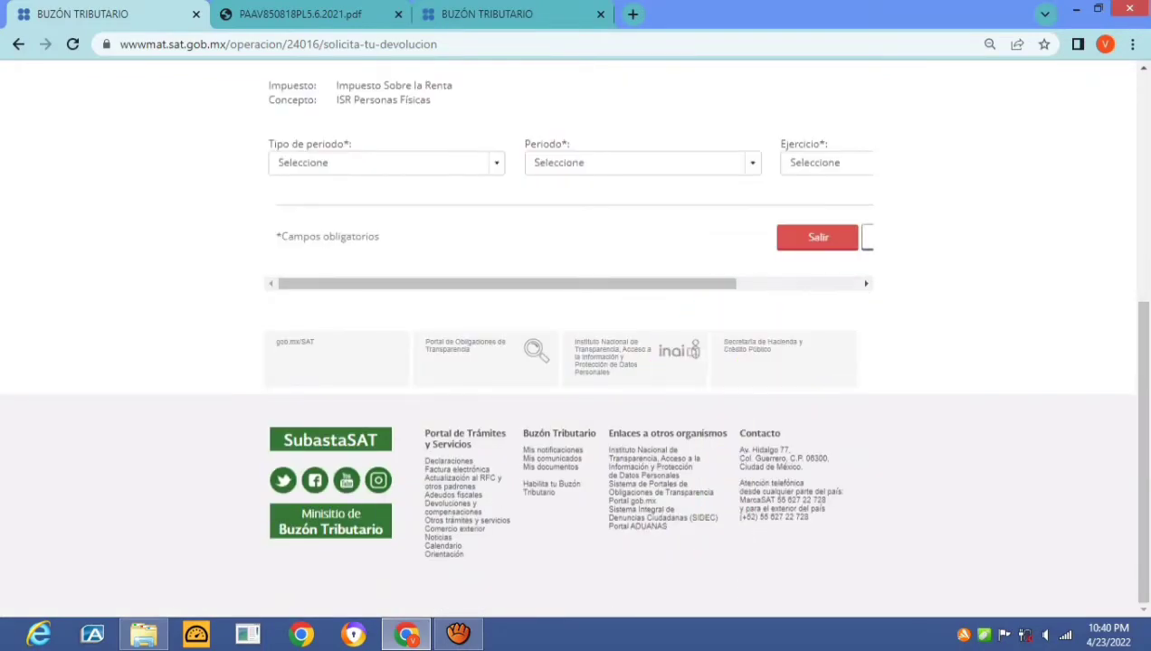
Set both Tipo de periodo and Periodo to Del Ejercicio
scroll(569, 344, "up", 1)
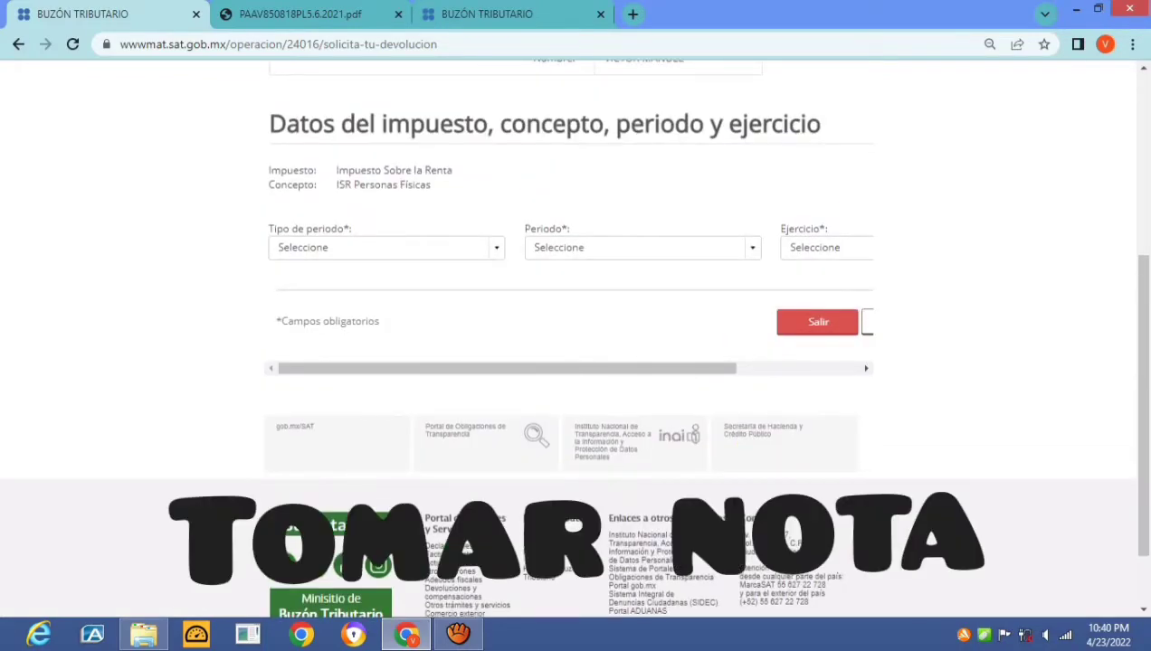
scroll(569, 344, "up", 3)
scroll(568, 343, "down", 3)
key("Tab")
key("alt+Down")
key("Down")
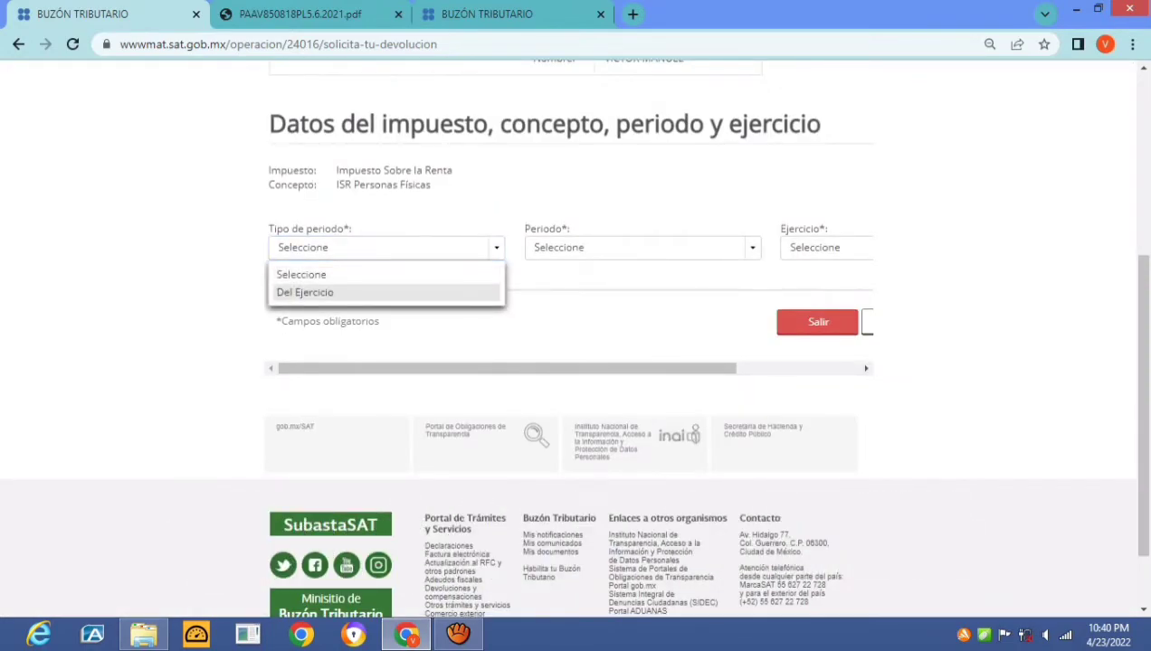
key("Return")
key("Tab")
key("alt+Down")
key("Down")
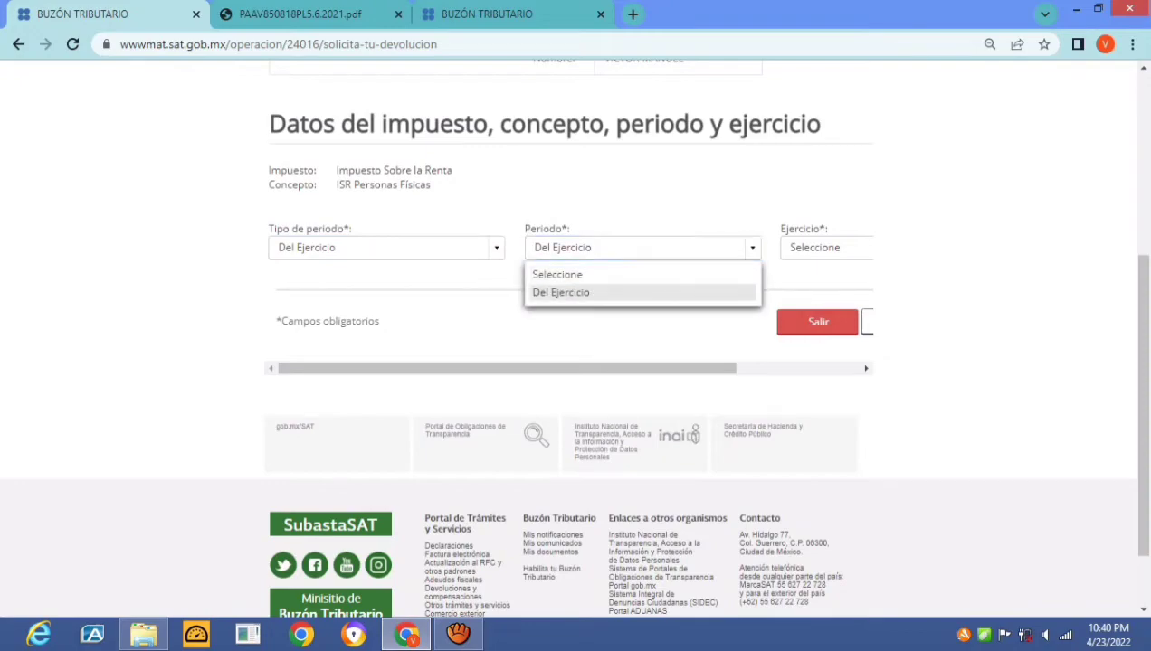
key("Return")
Choose 2021 as the Ejercicio and submit the period data
key("Tab")
key("alt+Down")
key("End")
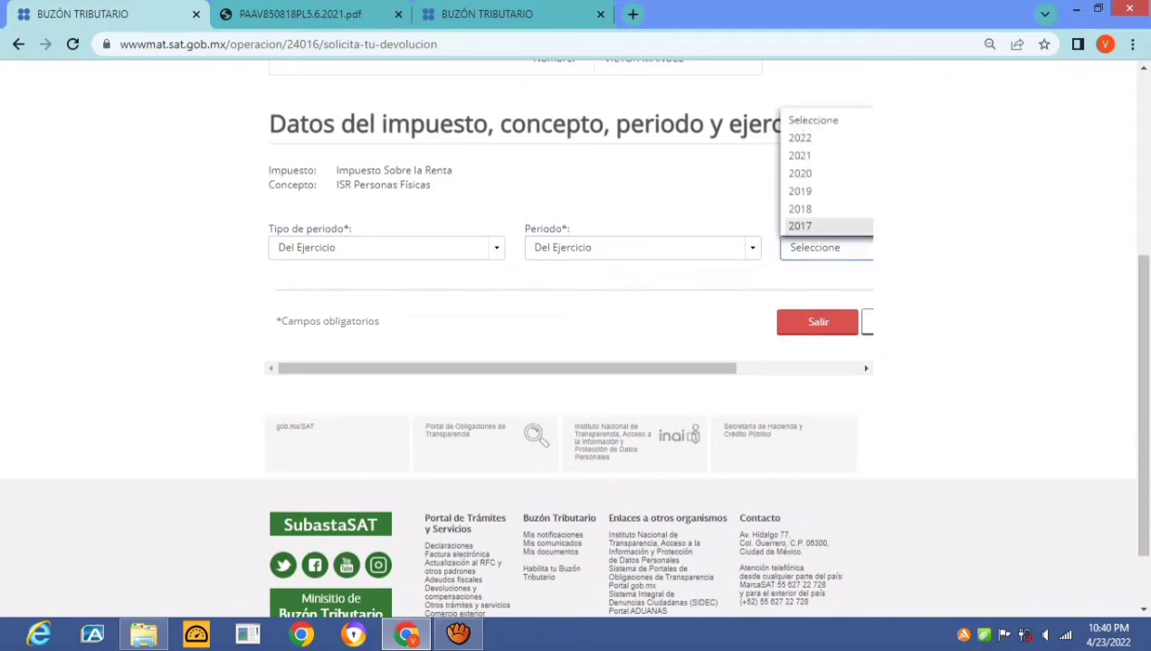
key("Up")
key("Up")
key("Up")
key("Up")
key("Escape")
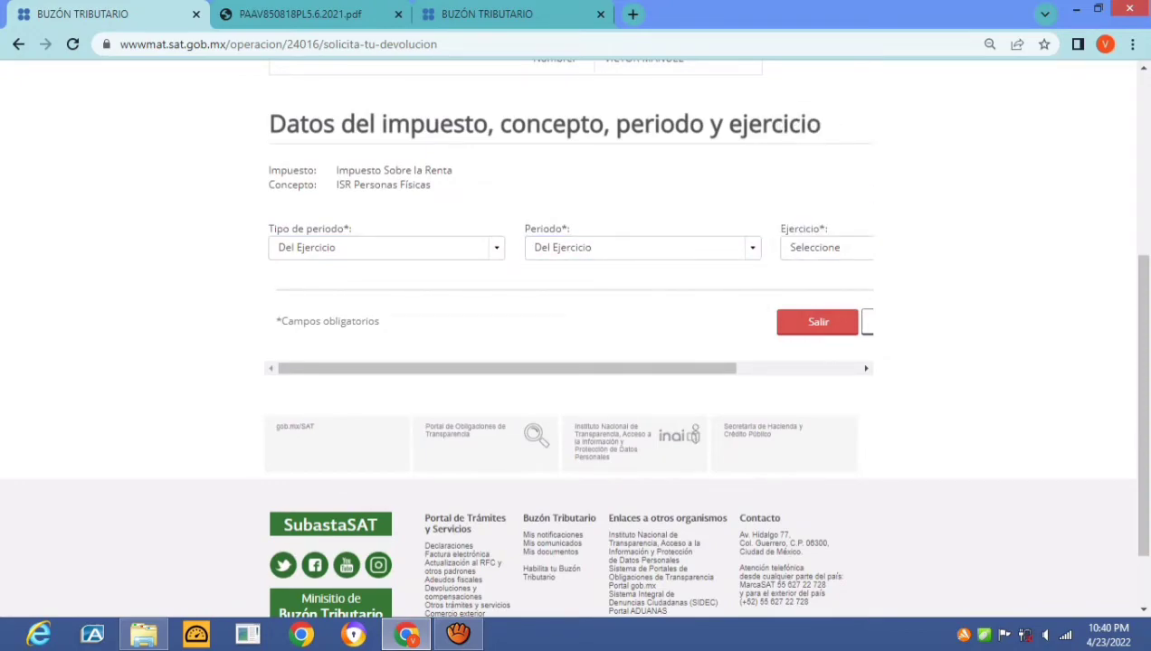
key("alt+Down")
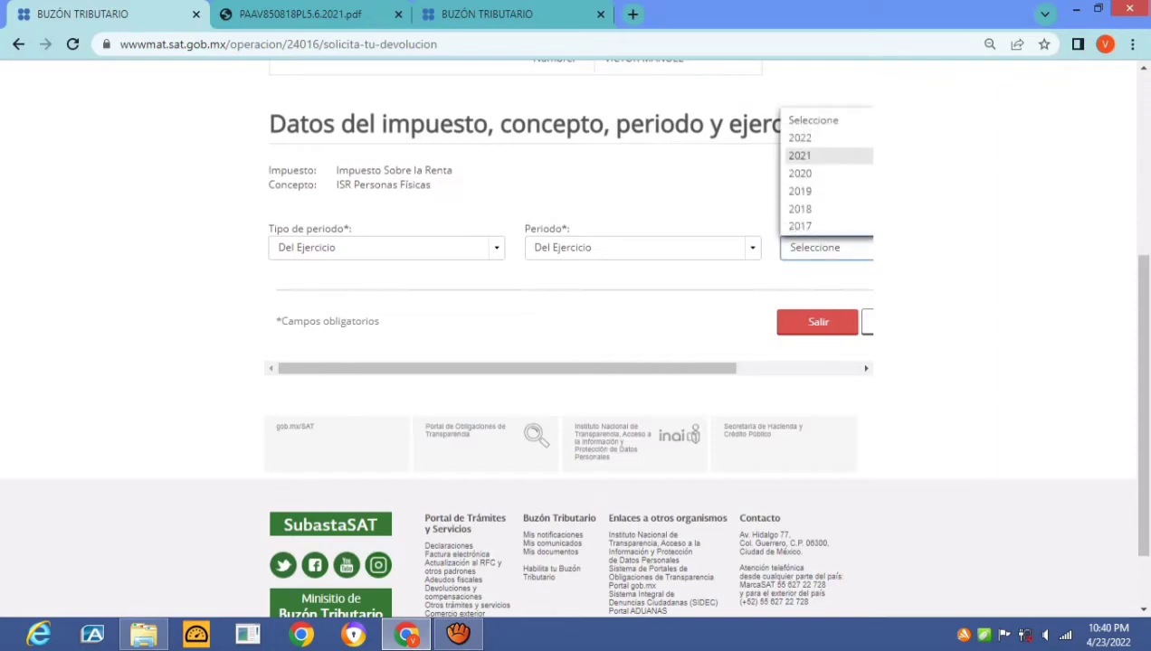
key("Return")
key("Tab")
key("Tab")
key("Tab")
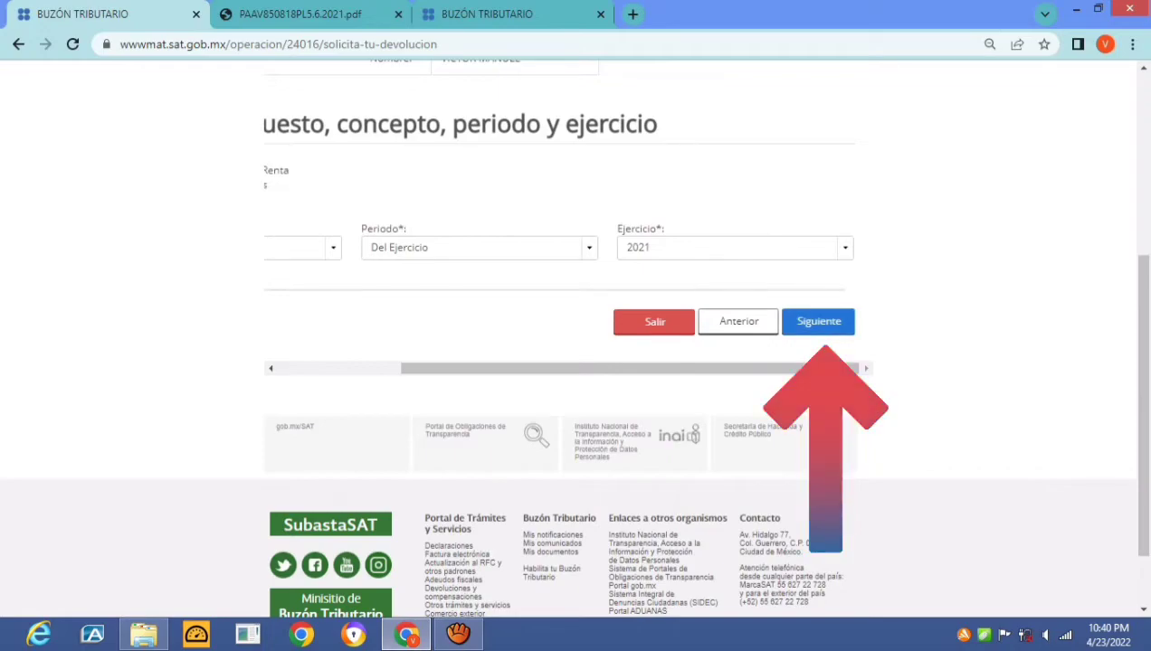
key("Return")
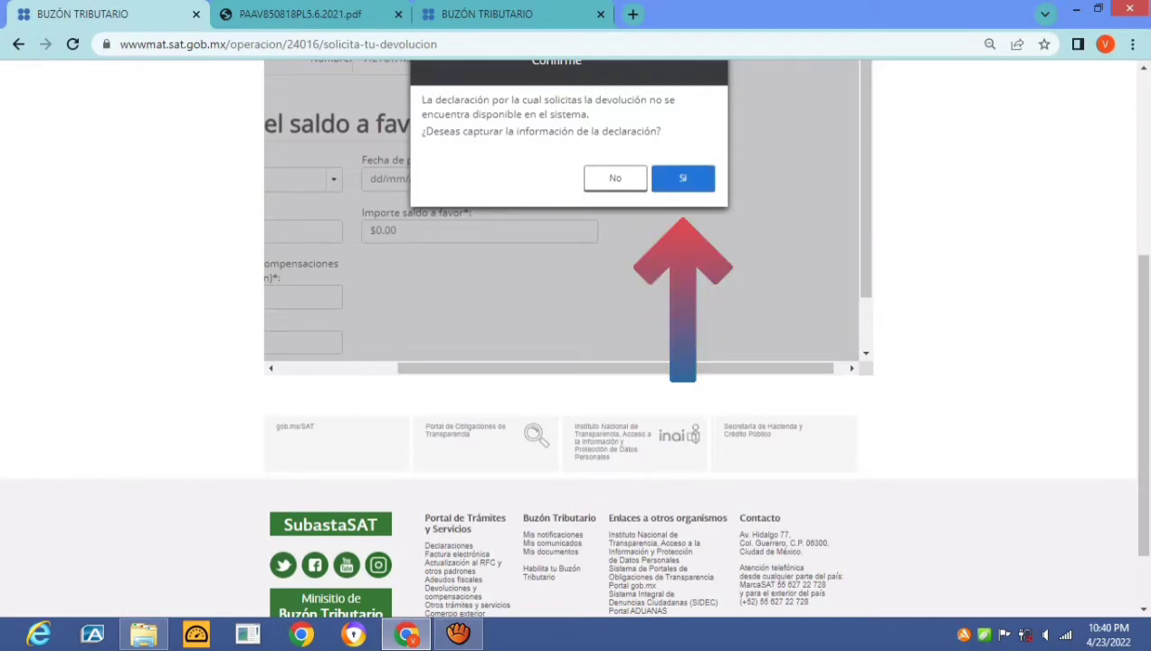
Agree to capture the declaration's information and set the declaration type to Normal
key("Return")
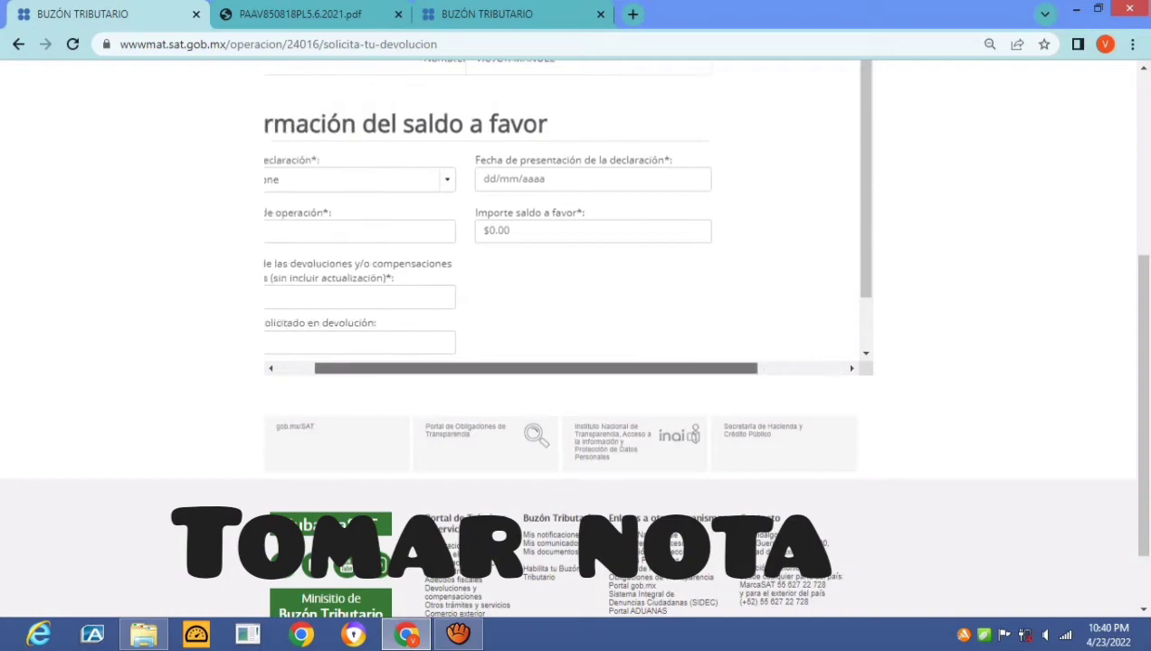
left_click(387, 179)
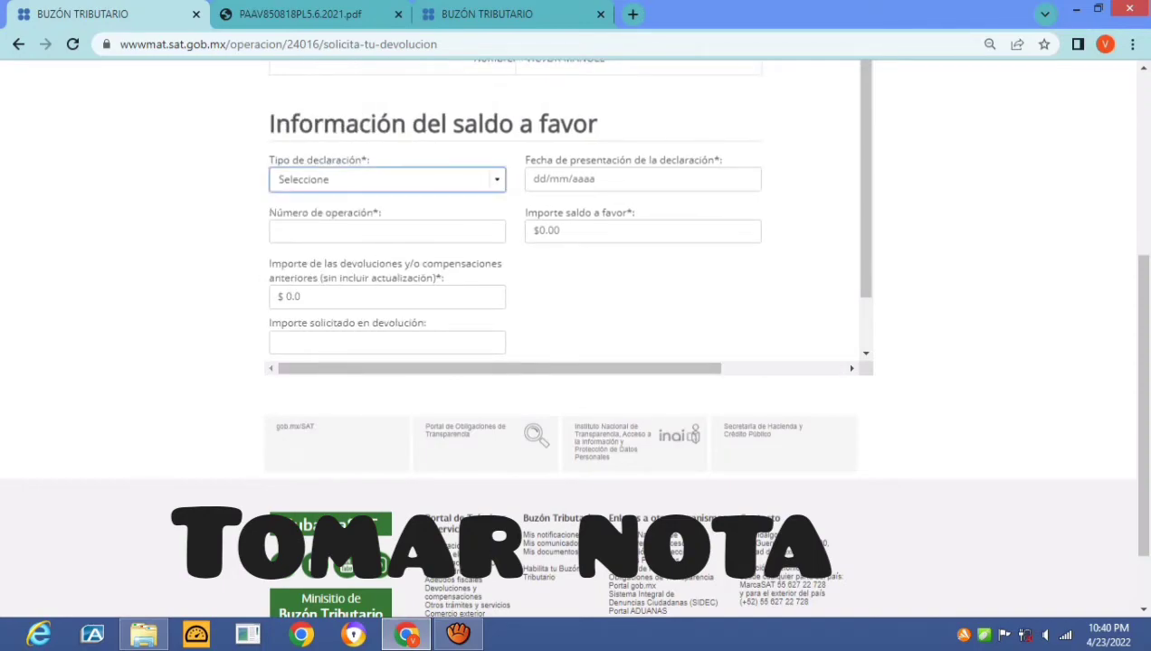
left_click(296, 224)
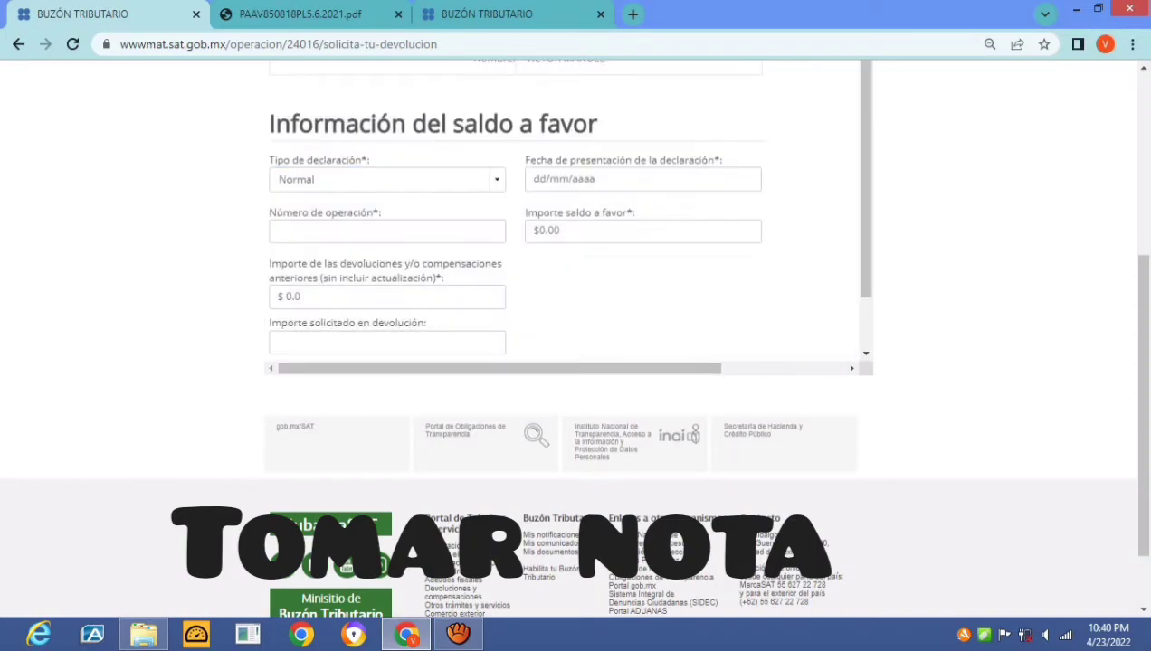
Set the declaration filing date to 03/04/2022, verified against the declaration PDF
key("ctrl+Tab")
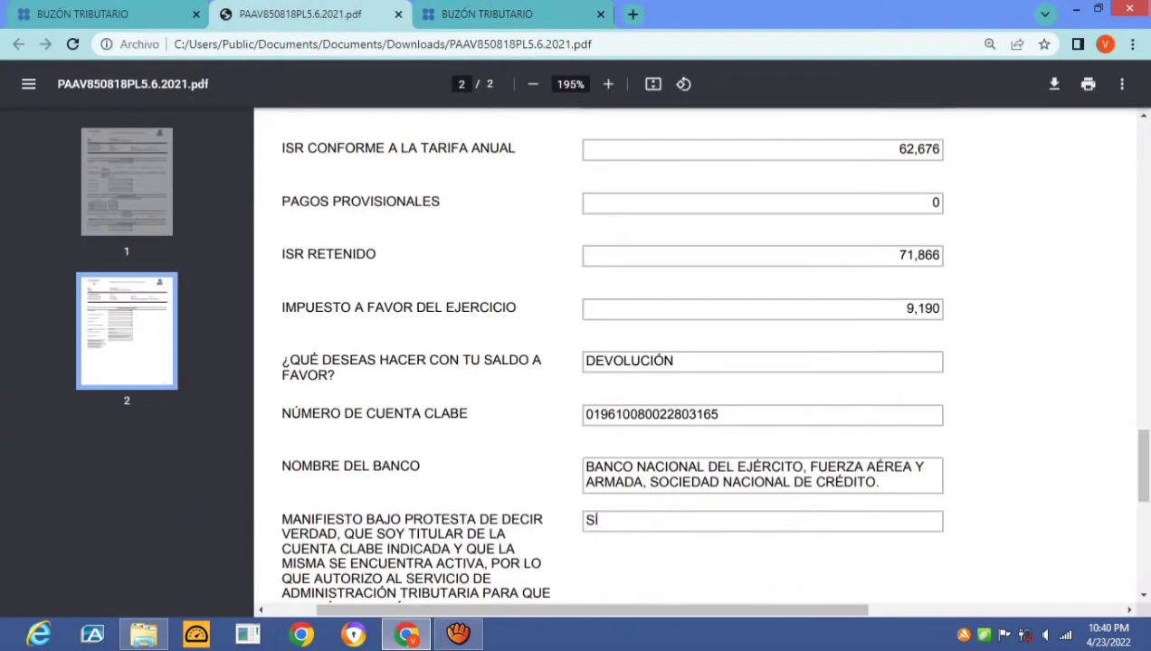
scroll(697, 362, "up", 10)
scroll(696, 362, "down", 5)
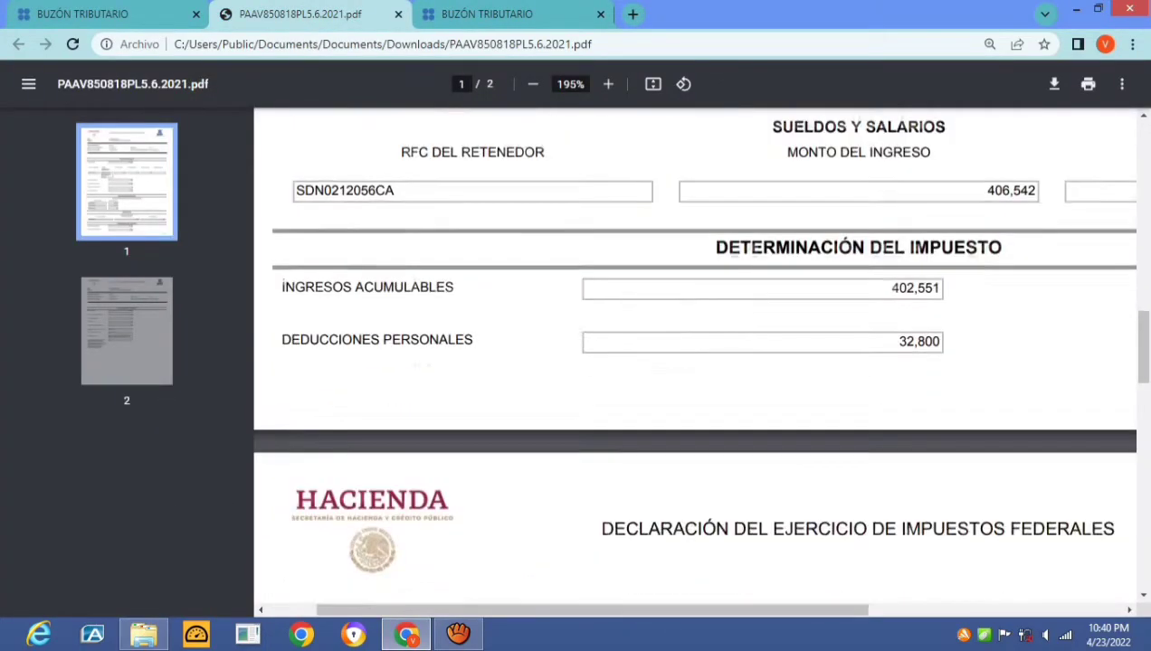
scroll(696, 362, "down", 1)
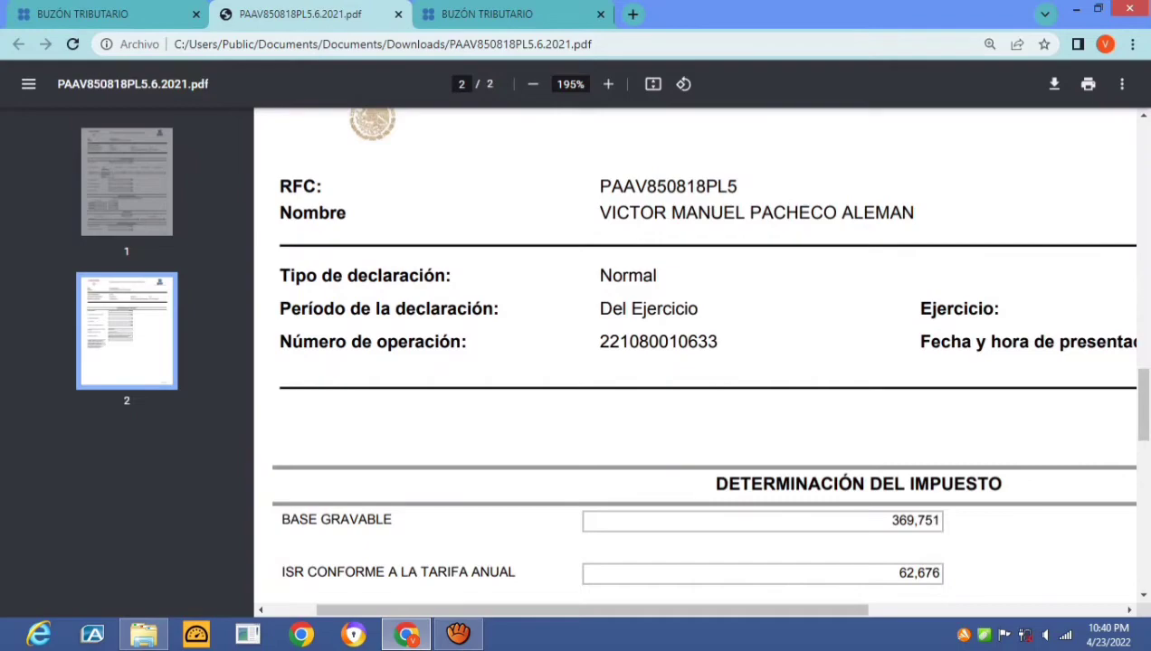
key("ctrl+shift+Tab")
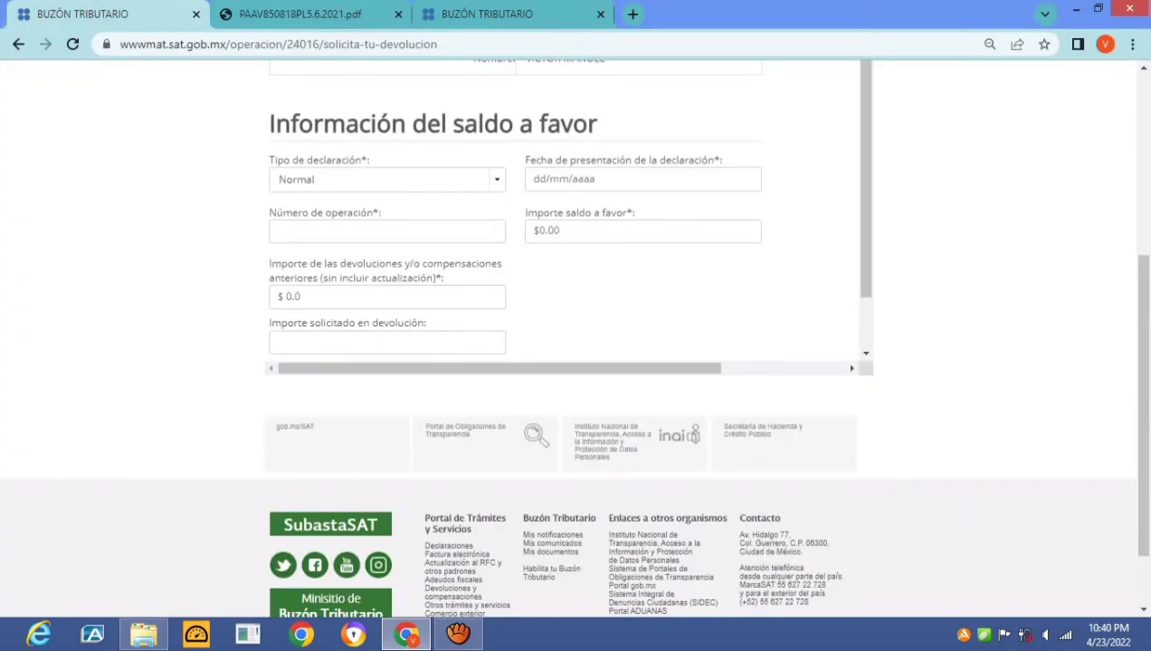
left_click(642, 178)
scroll(588, 190, "up", 2)
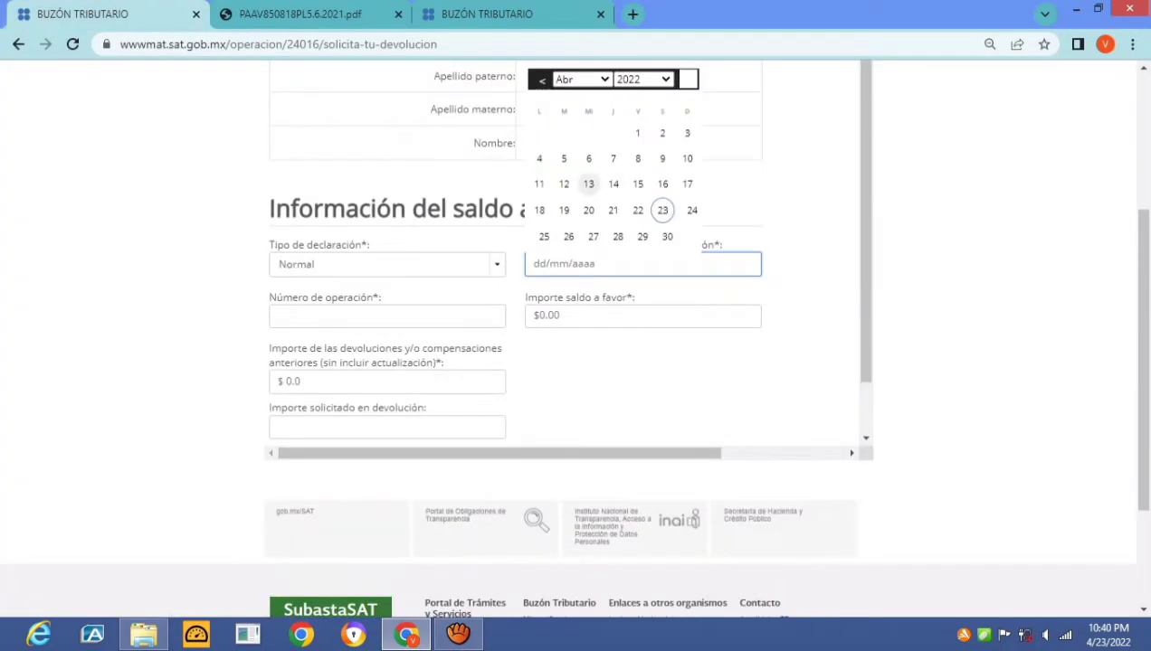
left_click(662, 133)
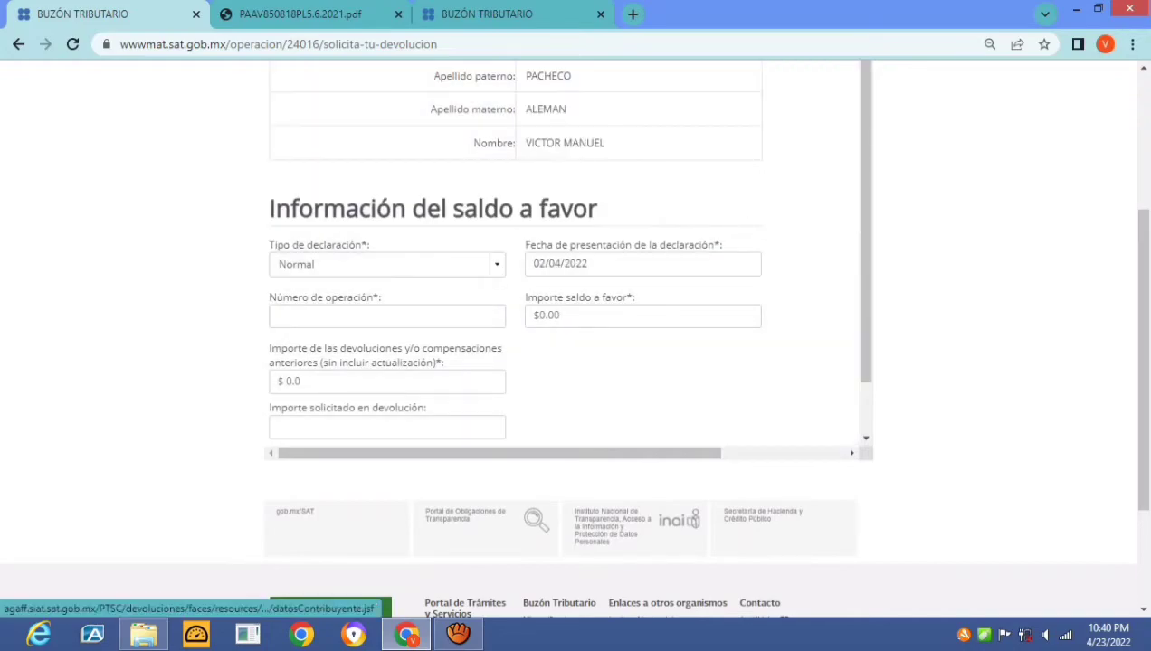
left_click(300, 13)
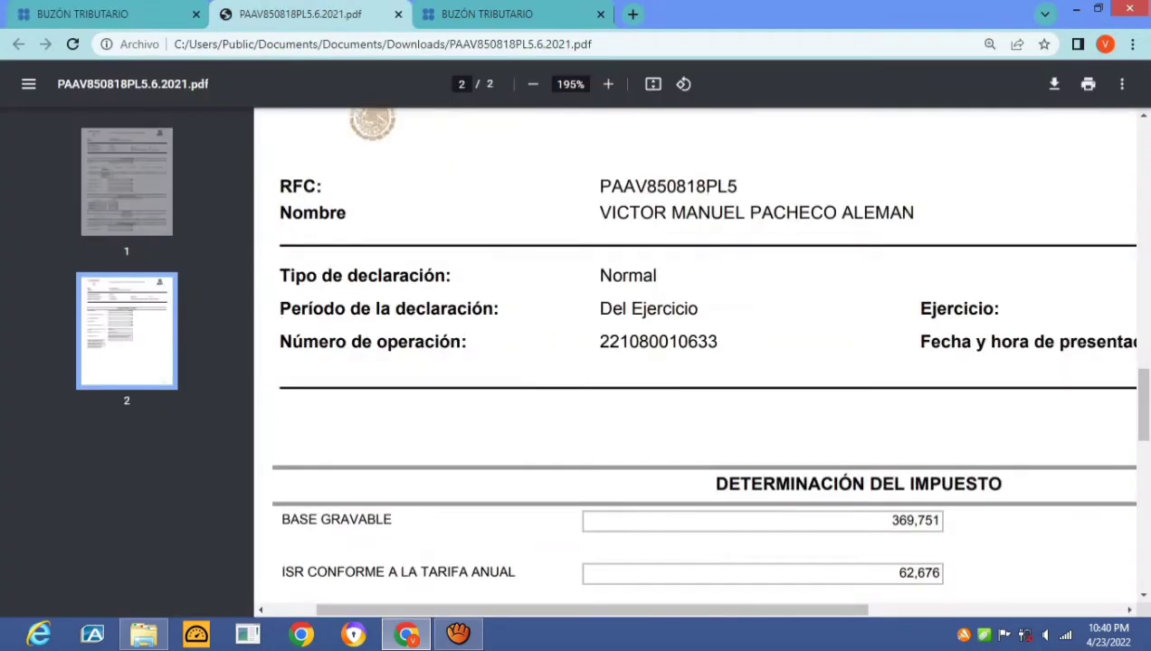
scroll(697, 362, "down", 1)
scroll(697, 362, "down", 3, "ctrl")
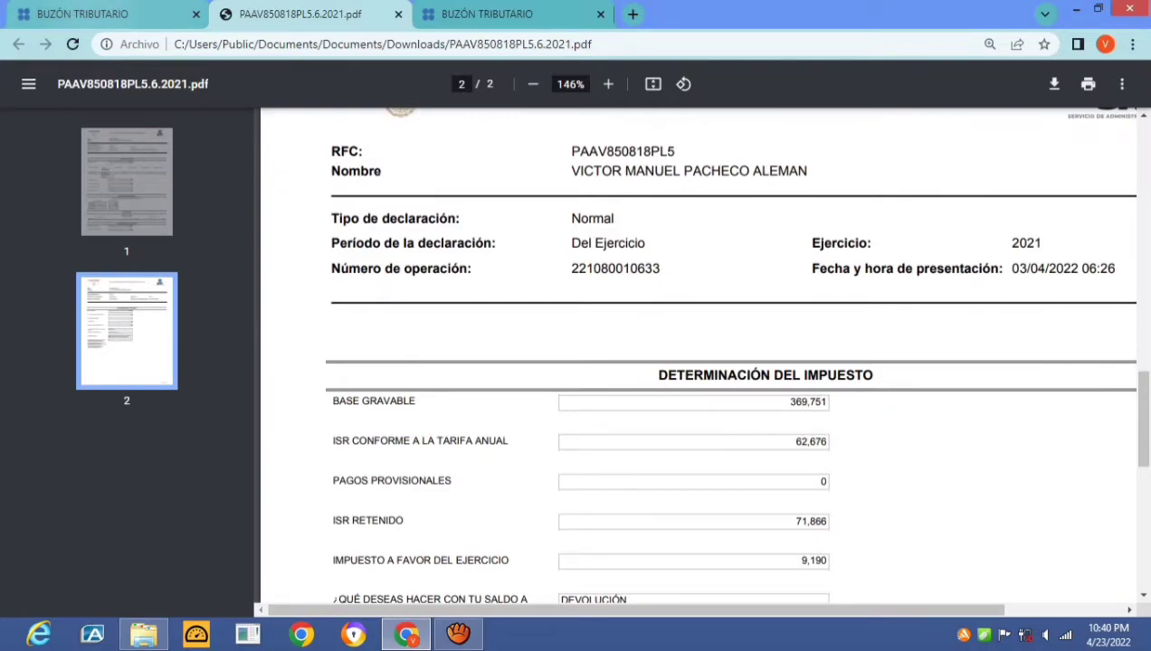
left_click(81, 14)
left_click(633, 263)
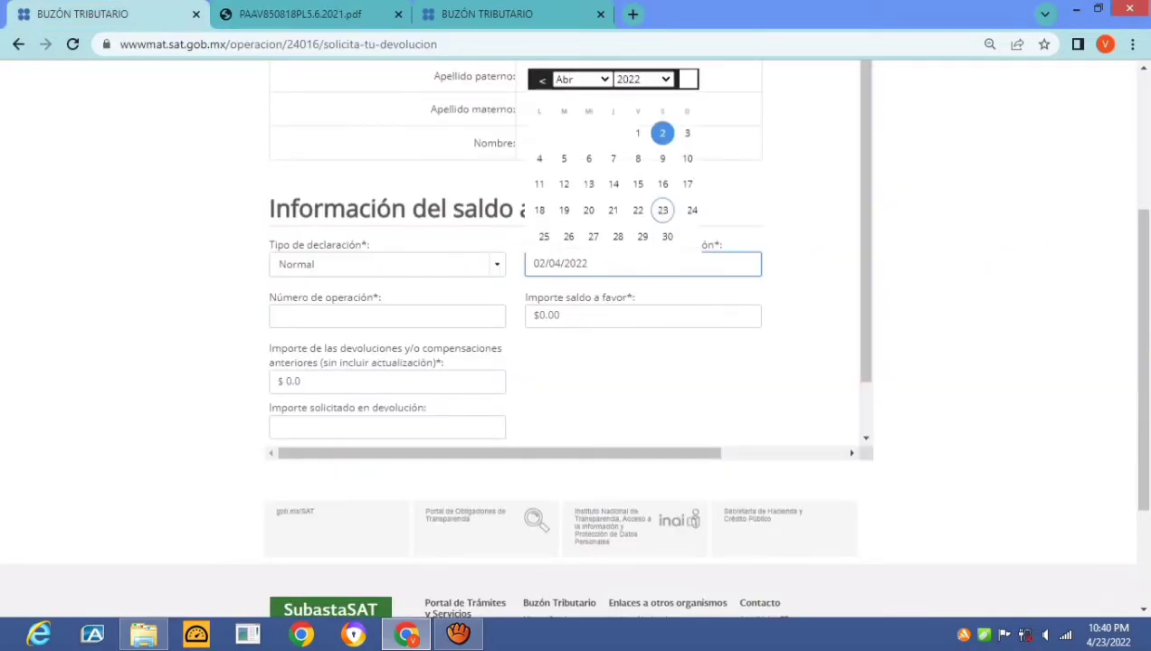
left_click(684, 133)
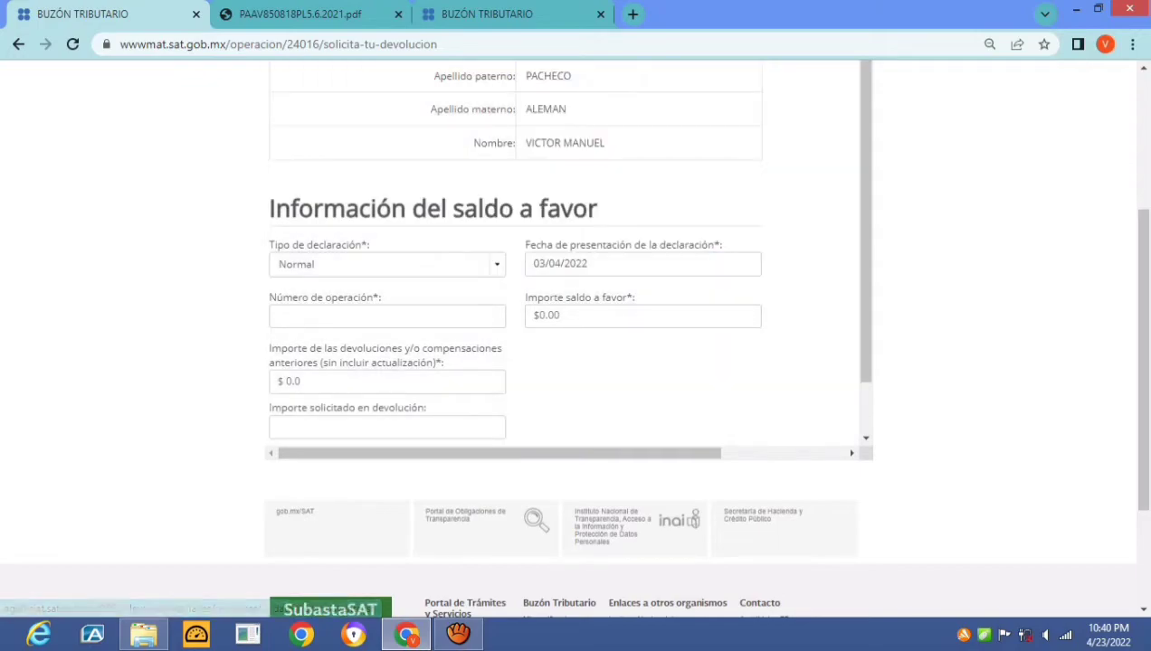
Copy the operation number from the declaration PDF into the form
left_click(388, 316)
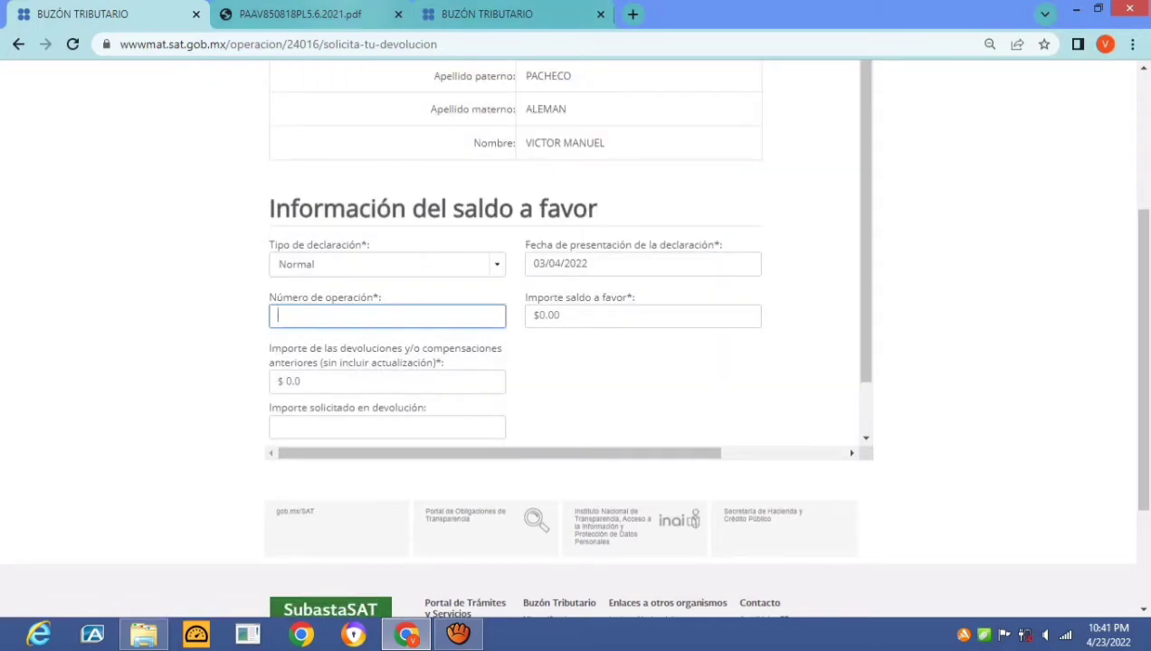
left_click(298, 14)
mouse_move(625, 152)
left_mouse_down()
mouse_move(729, 272)
mouse_move(633, 163)
left_mouse_up()
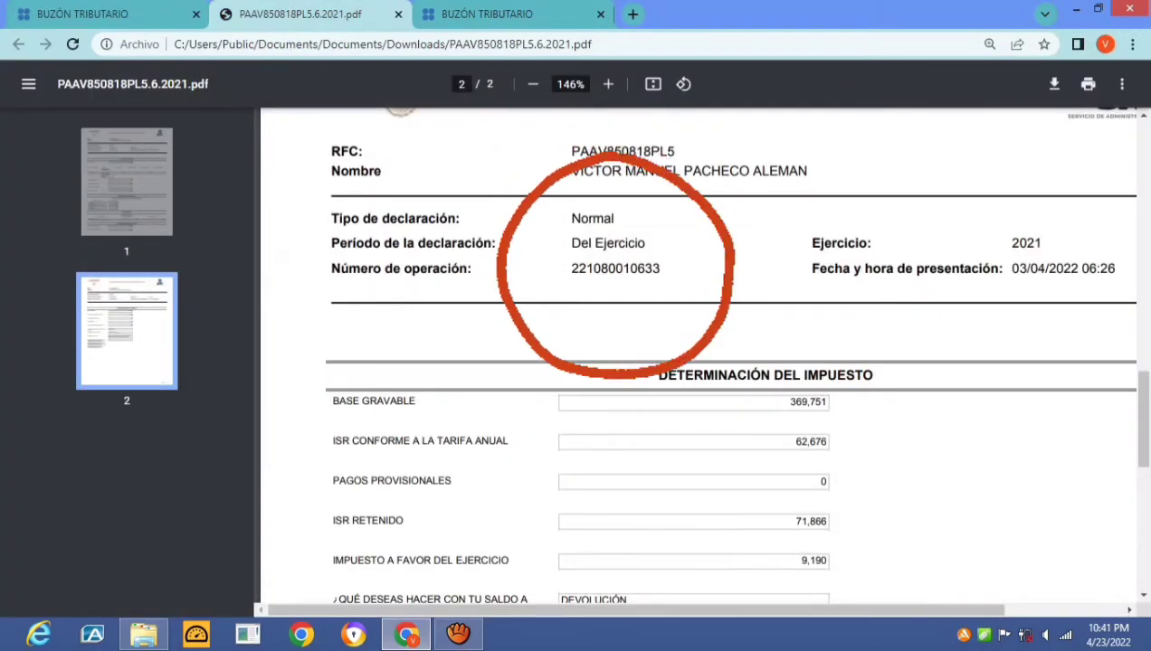
left_click_drag(571, 268, 660, 269)
key("ctrl+c")
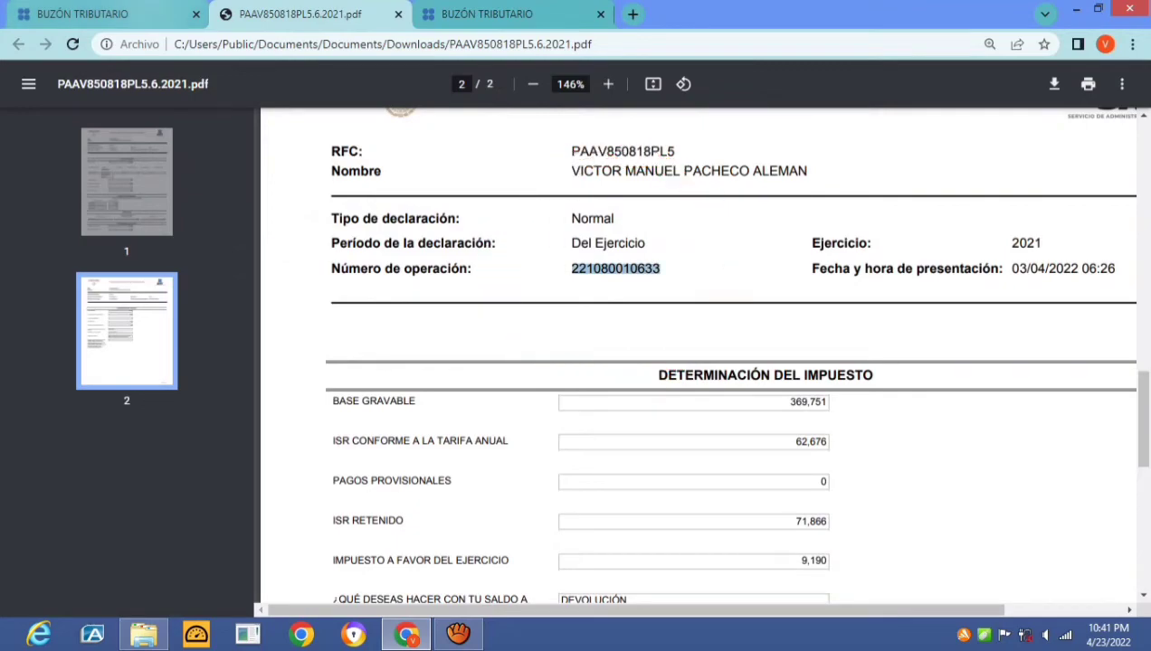
left_click(100, 13)
key("ctrl+v")
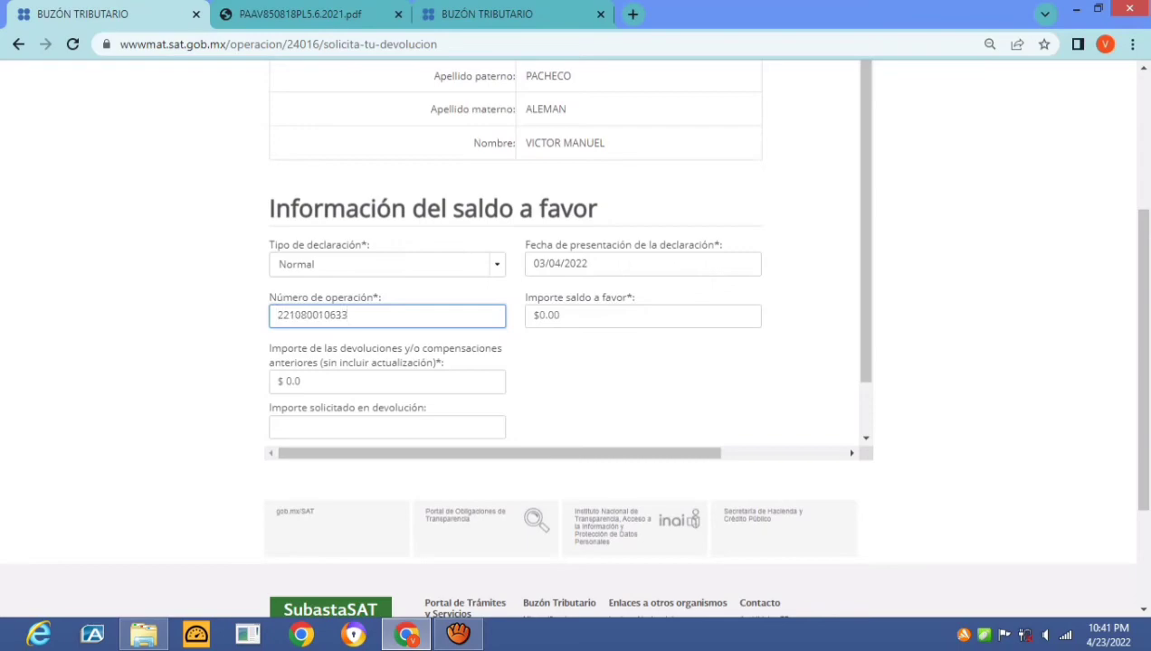
Enter a 9,190 balance in favour and 1,475 in previous refunds, then check Consulta de trámites
left_click(643, 315)
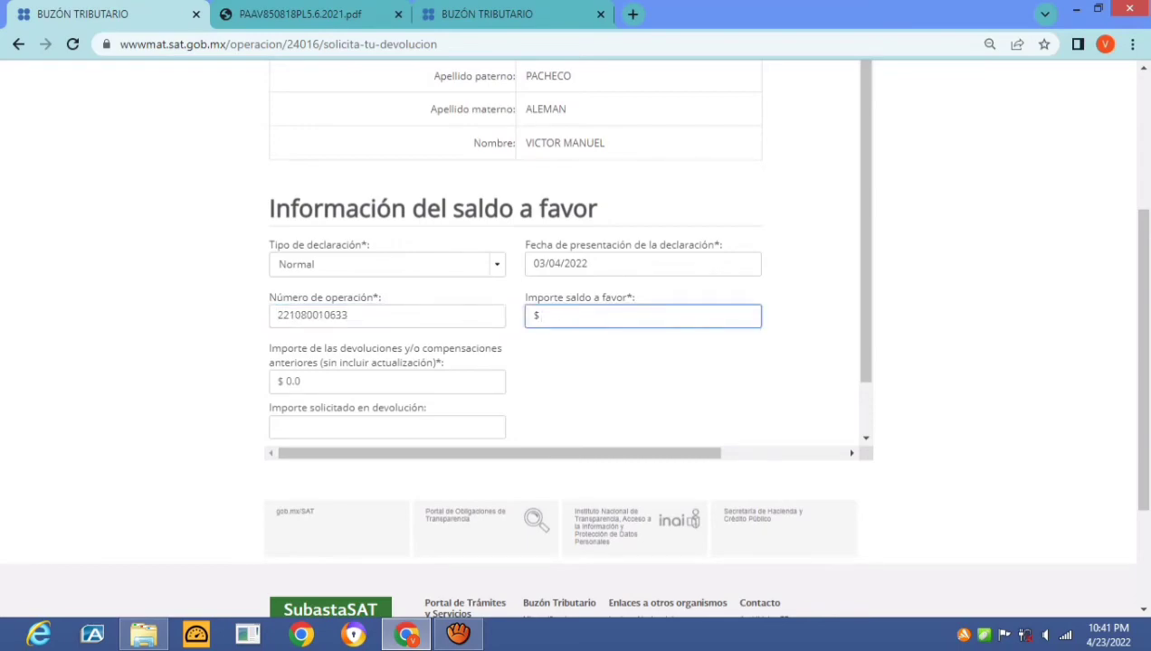
type("9,190")
key("Tab")
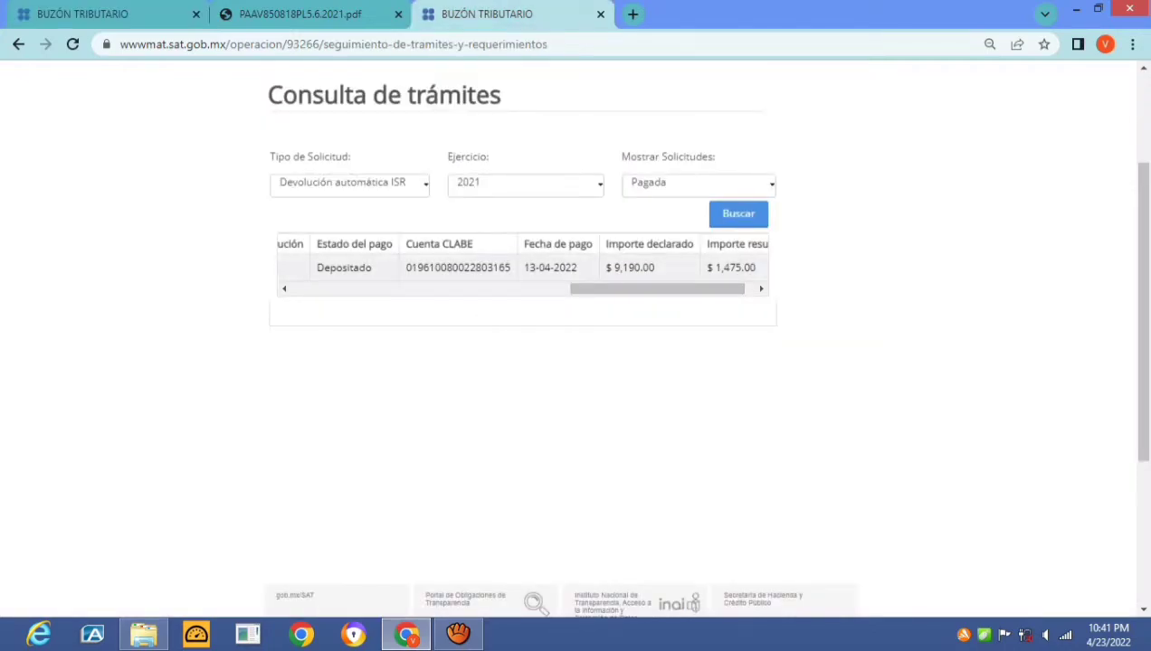
left_click(82, 14)
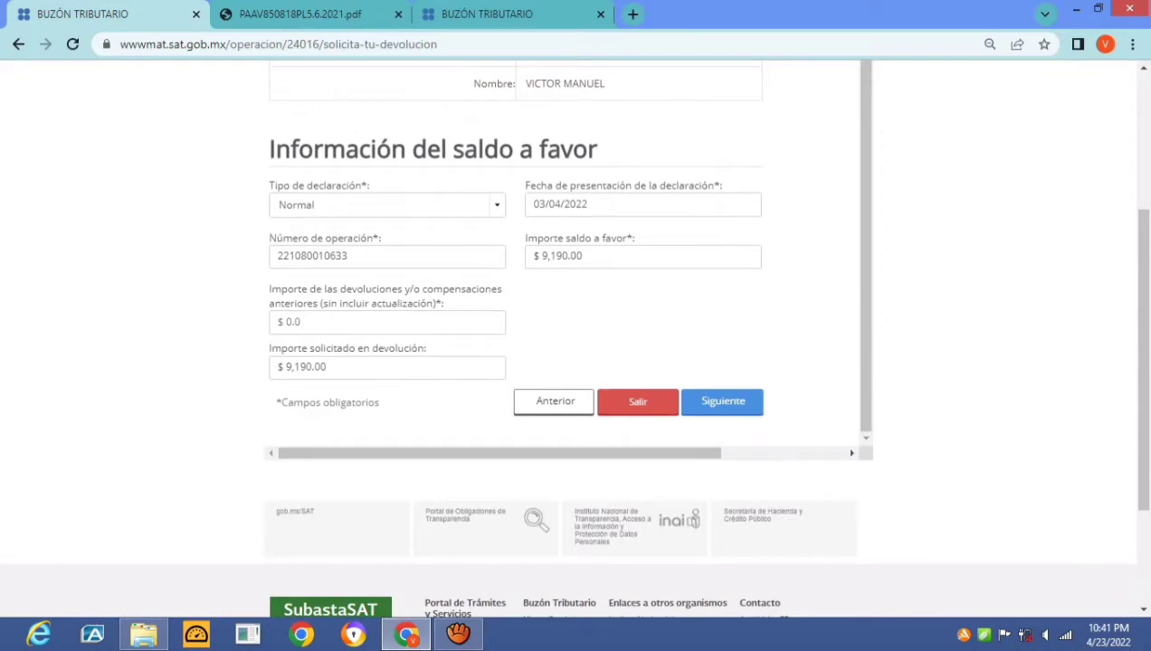
left_click(389, 322)
key("BackSpace")
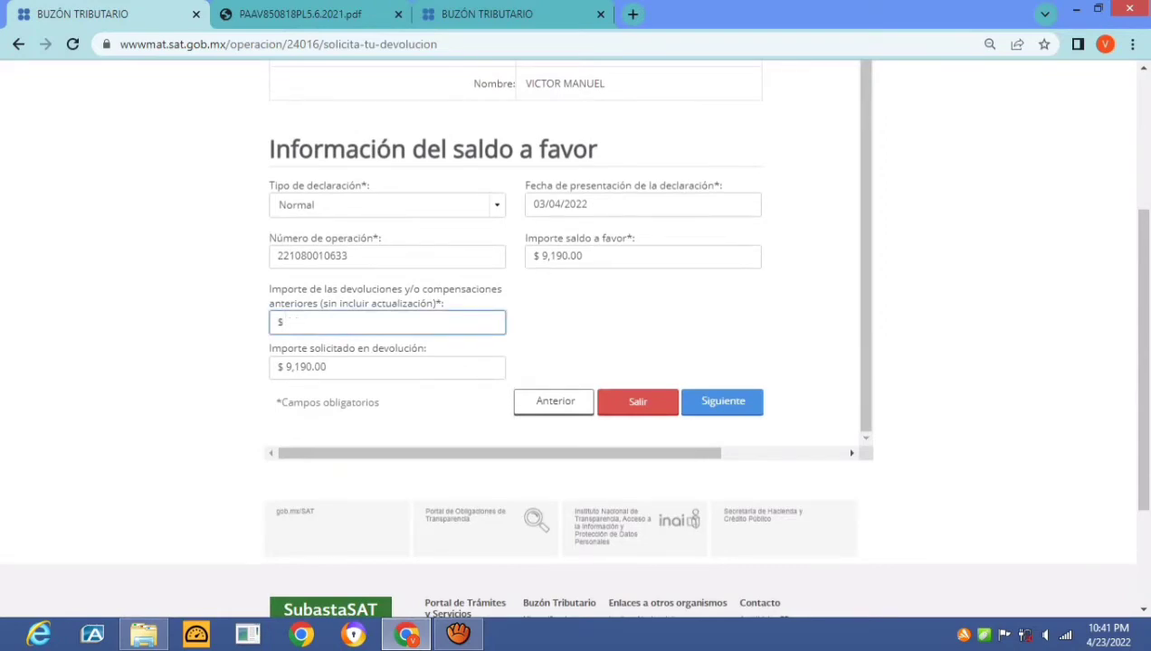
type("1475")
key("Tab")
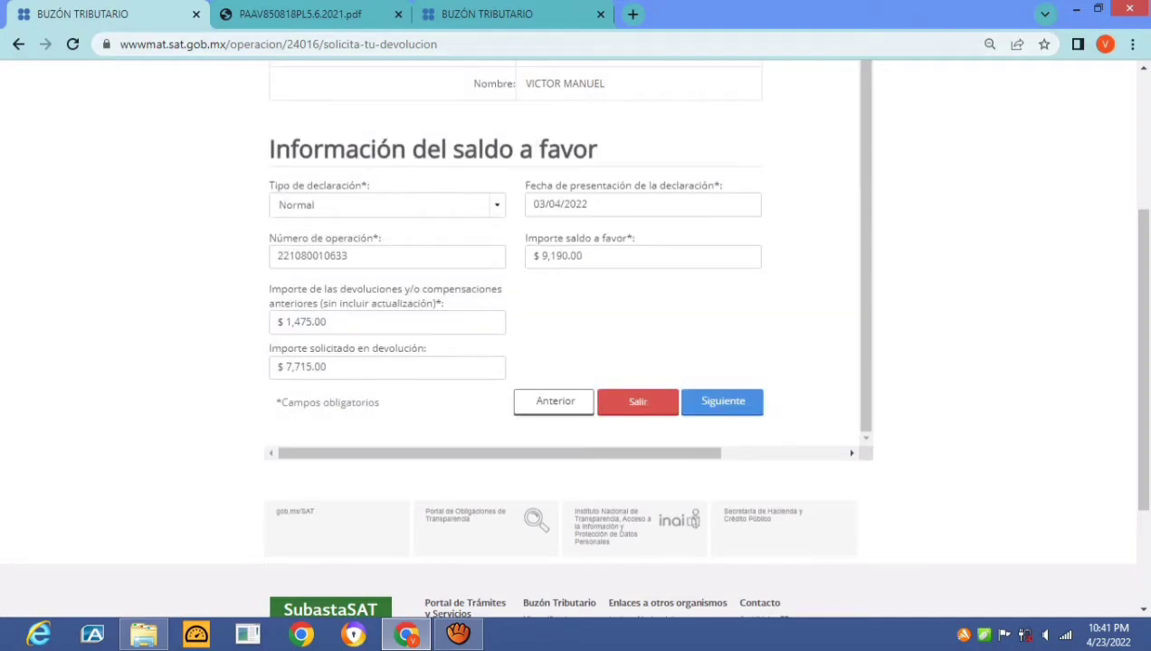
key("ctrl+3")
scroll(576, 337, "down", 1)
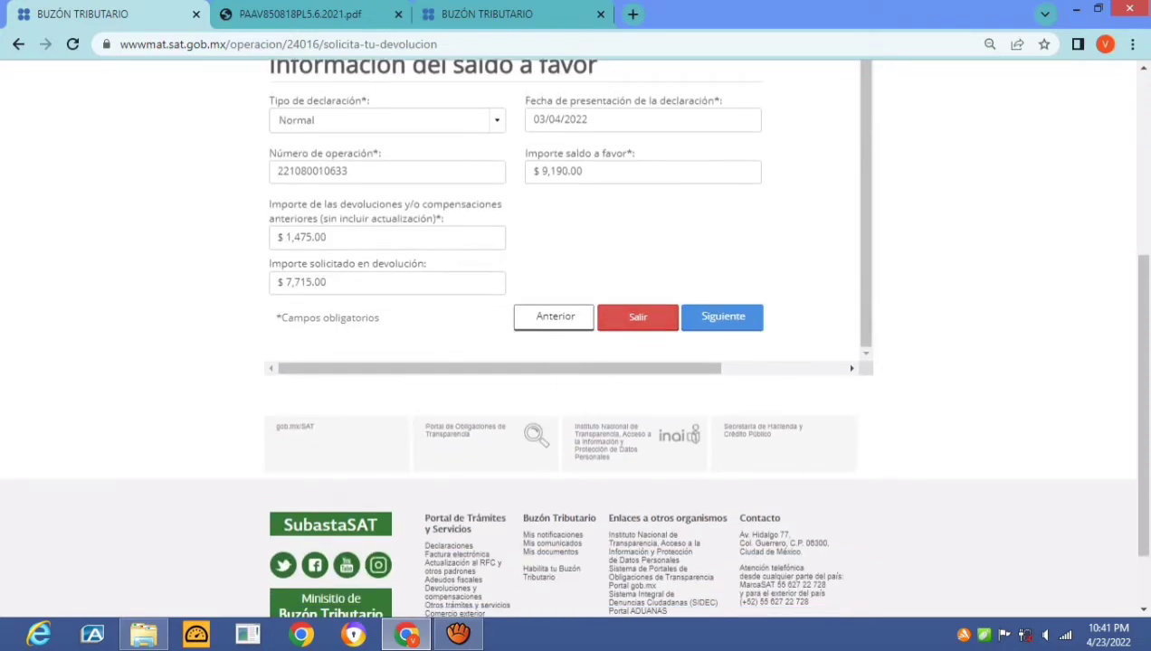
Attach ESTADO DE CUENTA ACTUALIZADO from ZIP DEVOLUCION 2022 as the CLABE bank statement
left_click(722, 316)
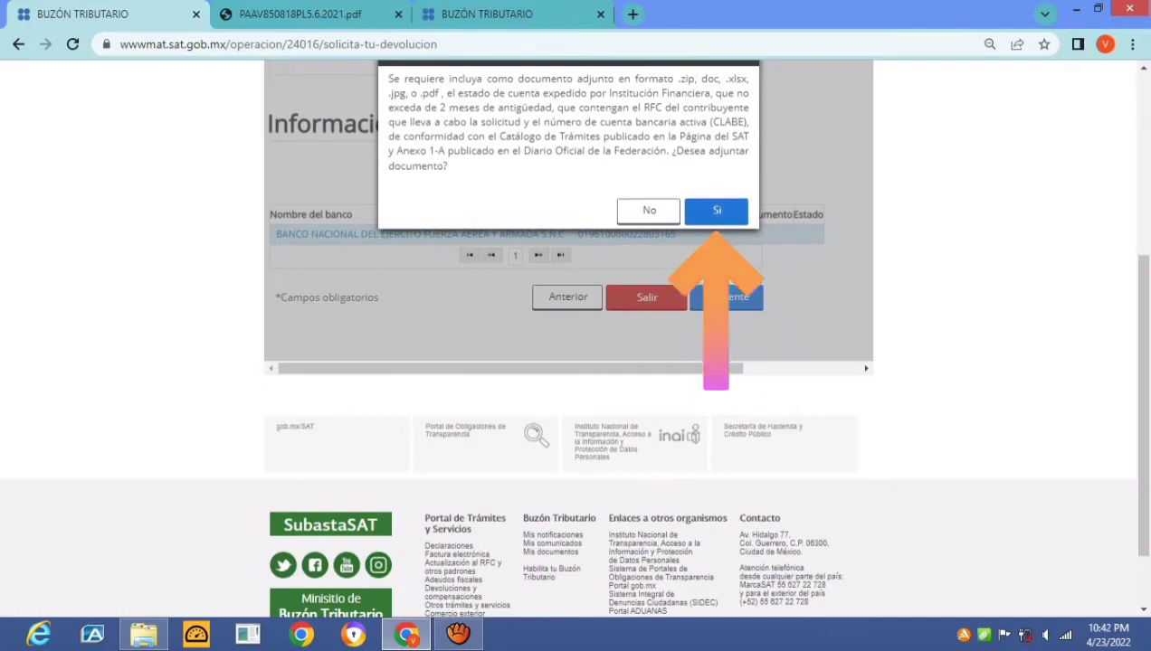
key("Return")
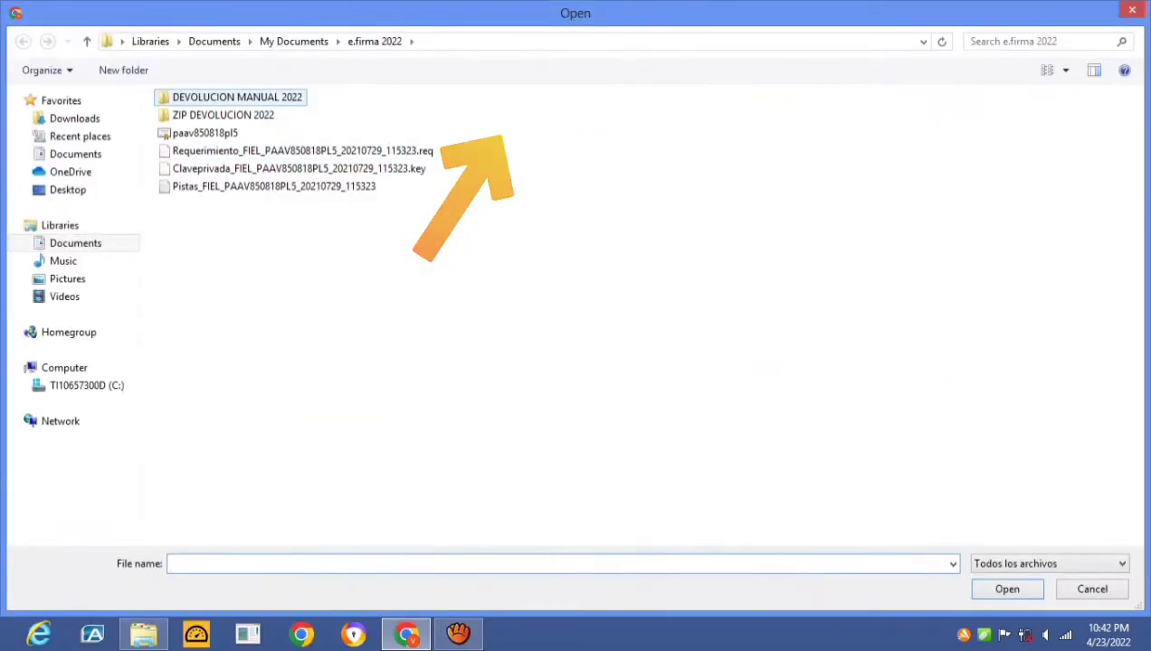
double_click(223, 115)
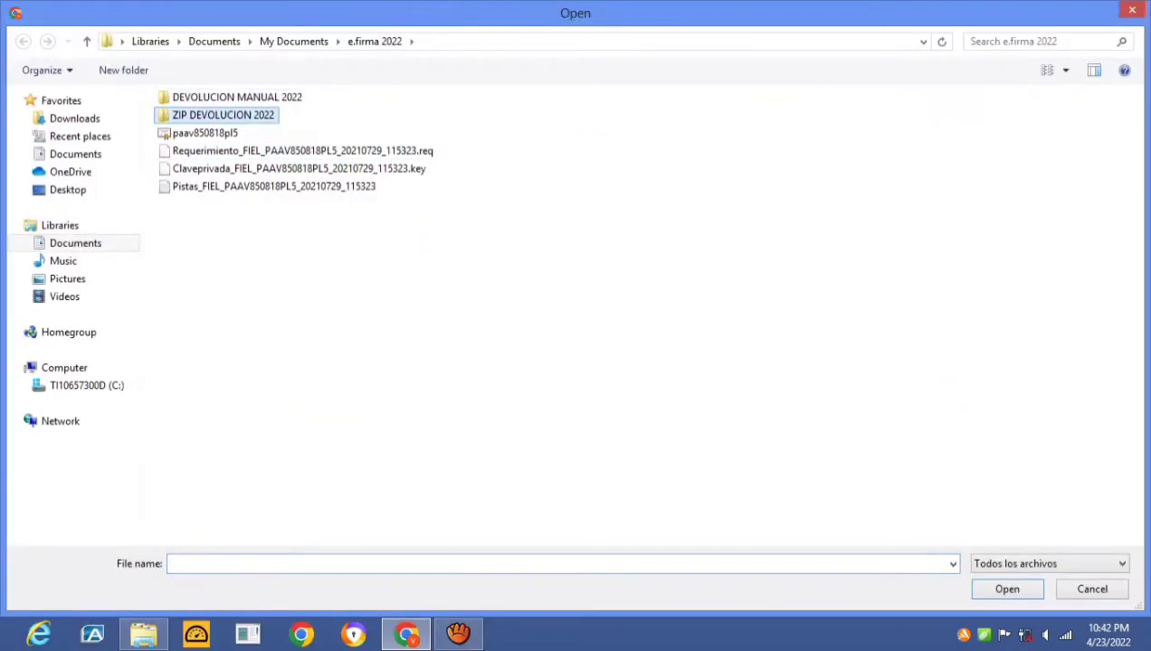
left_click(253, 150)
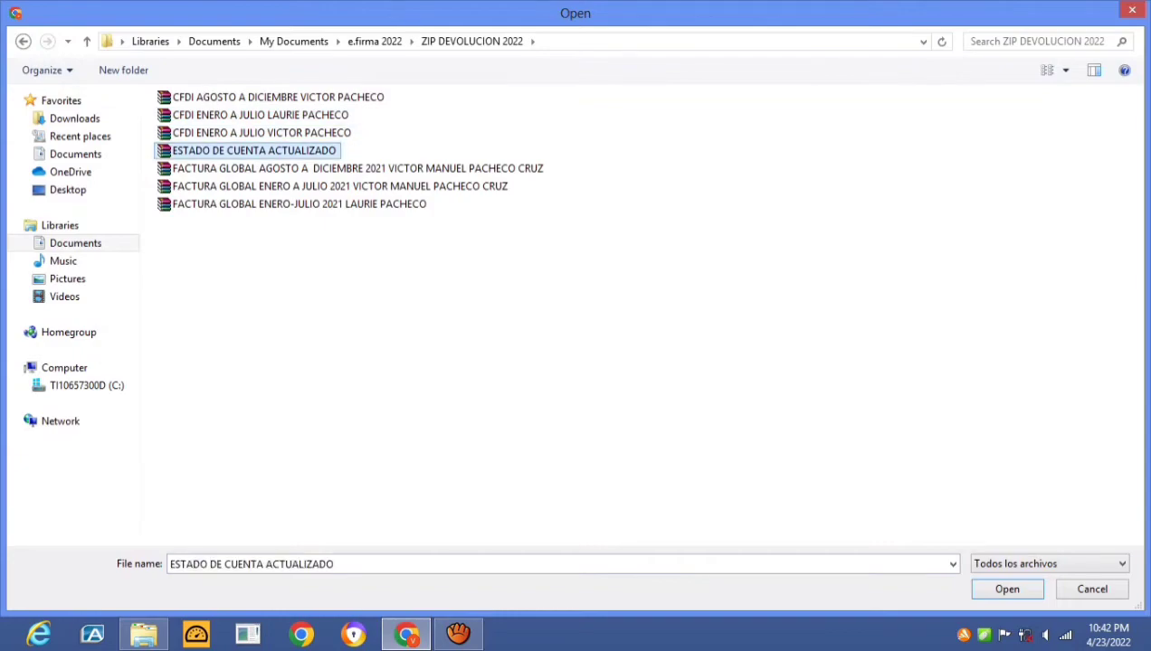
key("Return")
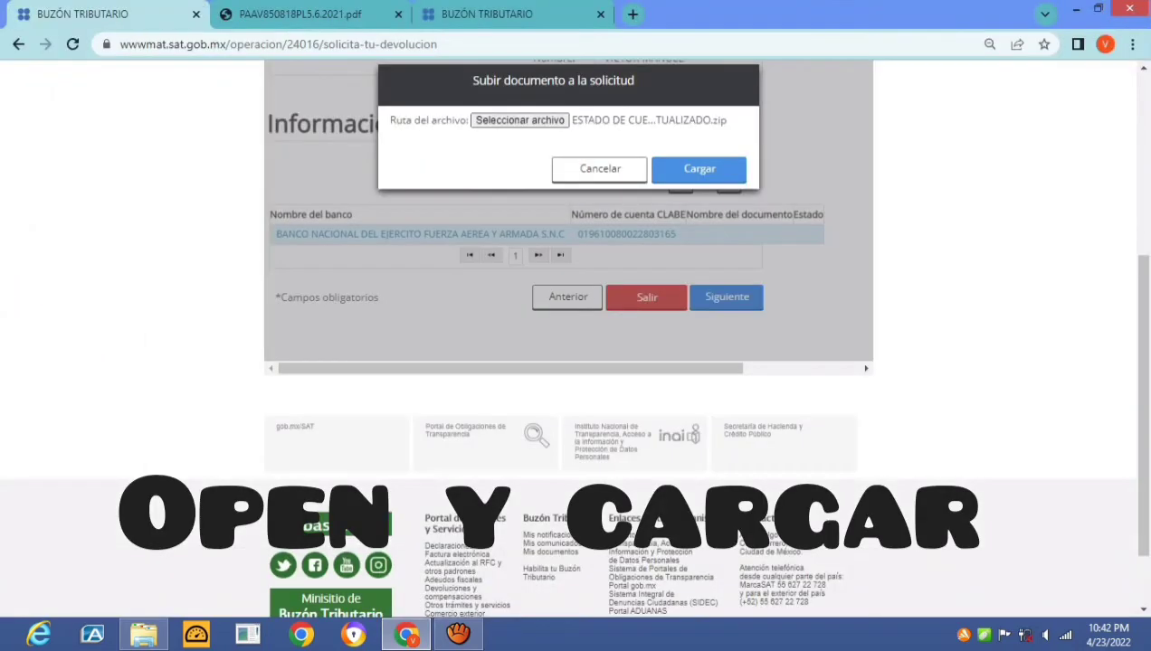
key("Return")
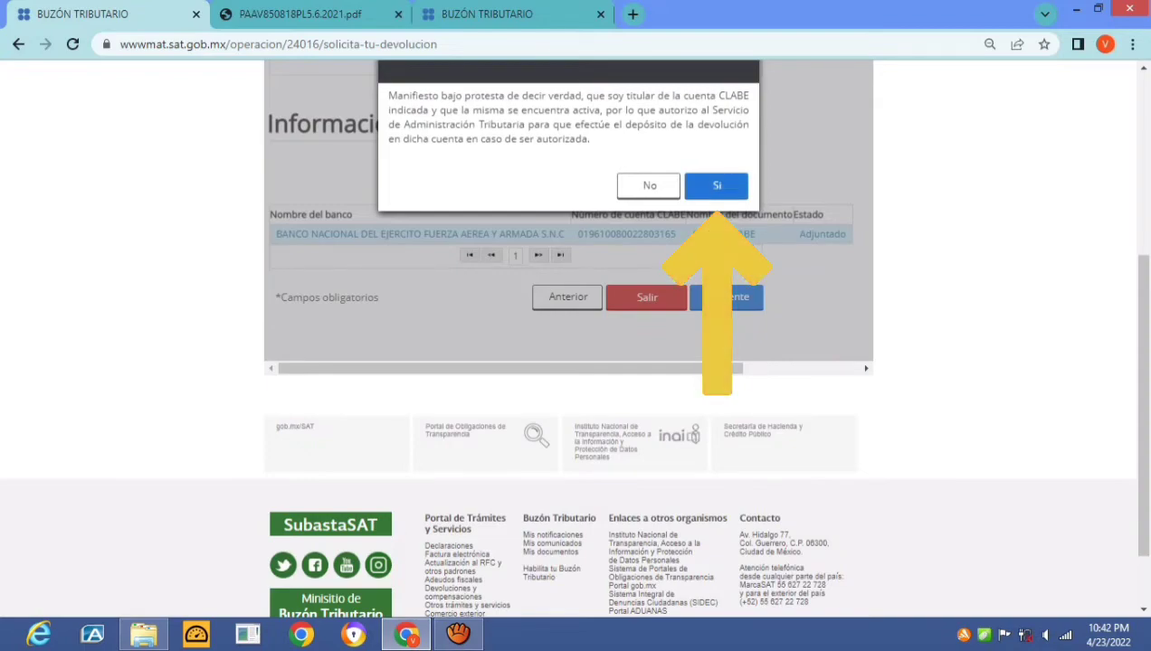
left_click(716, 186)
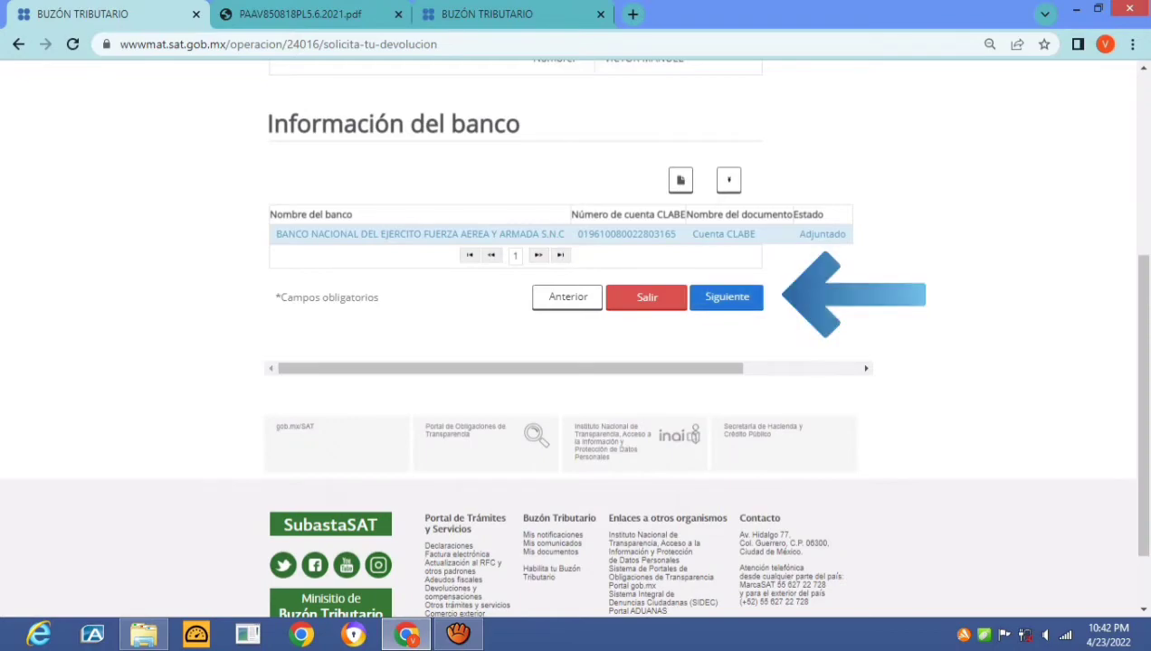
Upload the FACTURA GLOBAL ENERO A JULIO 2021 ZIP, named as the son's January–July payments invoice
scroll(567, 209, "down", 2)
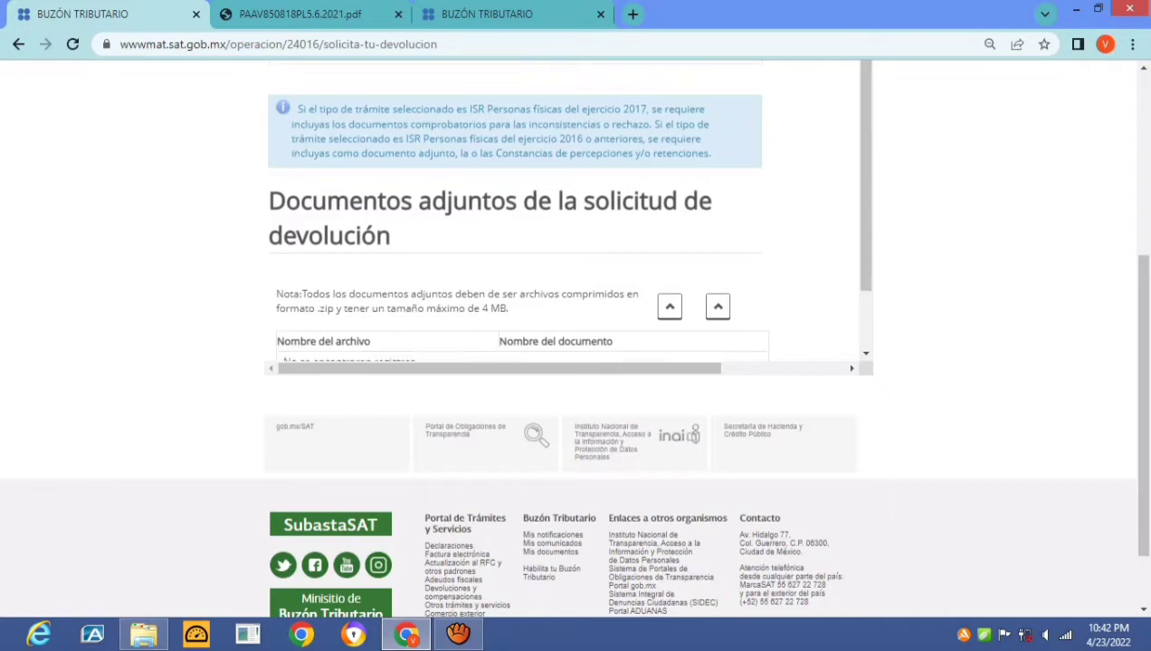
scroll(575, 334, "down", 1)
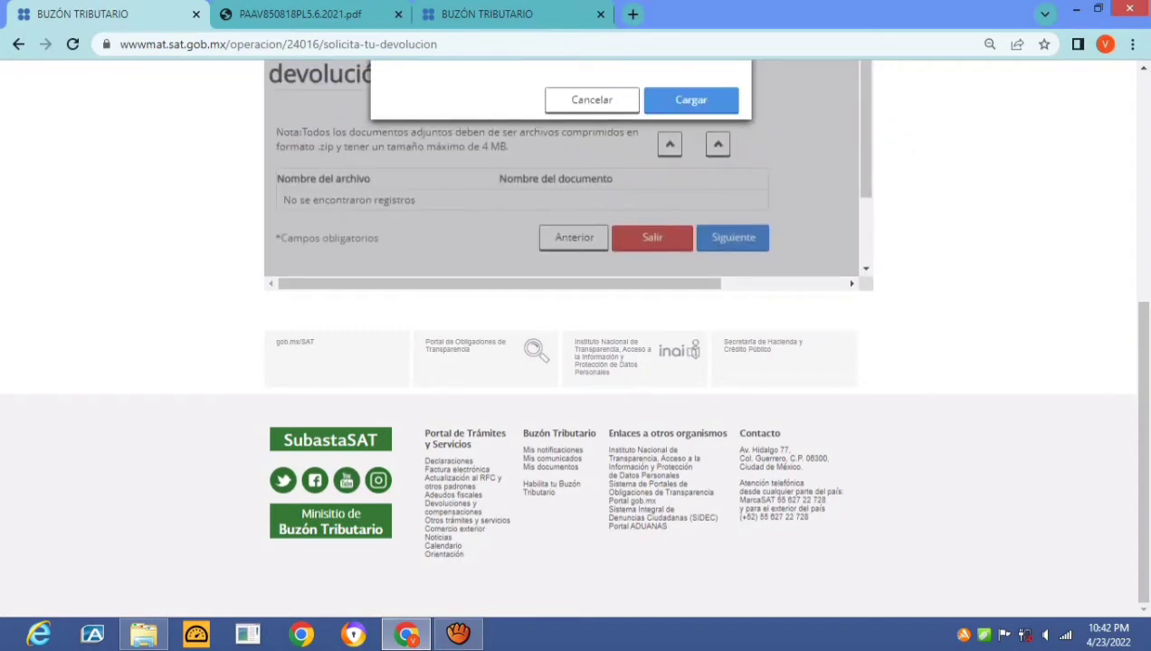
scroll(576, 335, "up", 3)
left_click(526, 274)
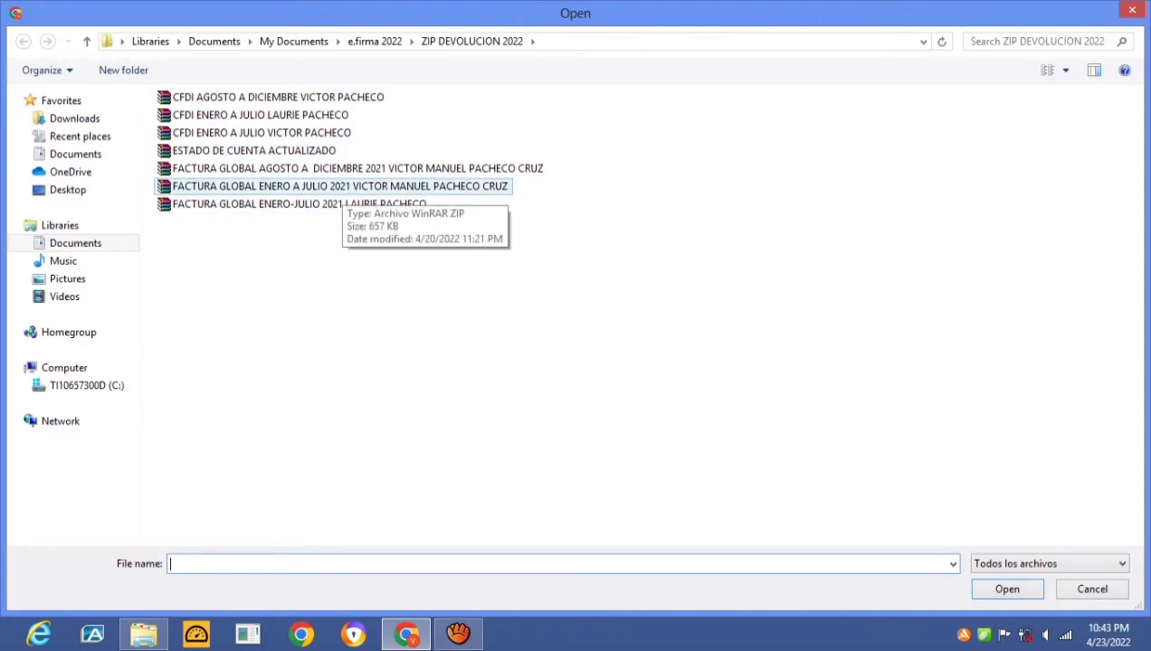
left_click(339, 187)
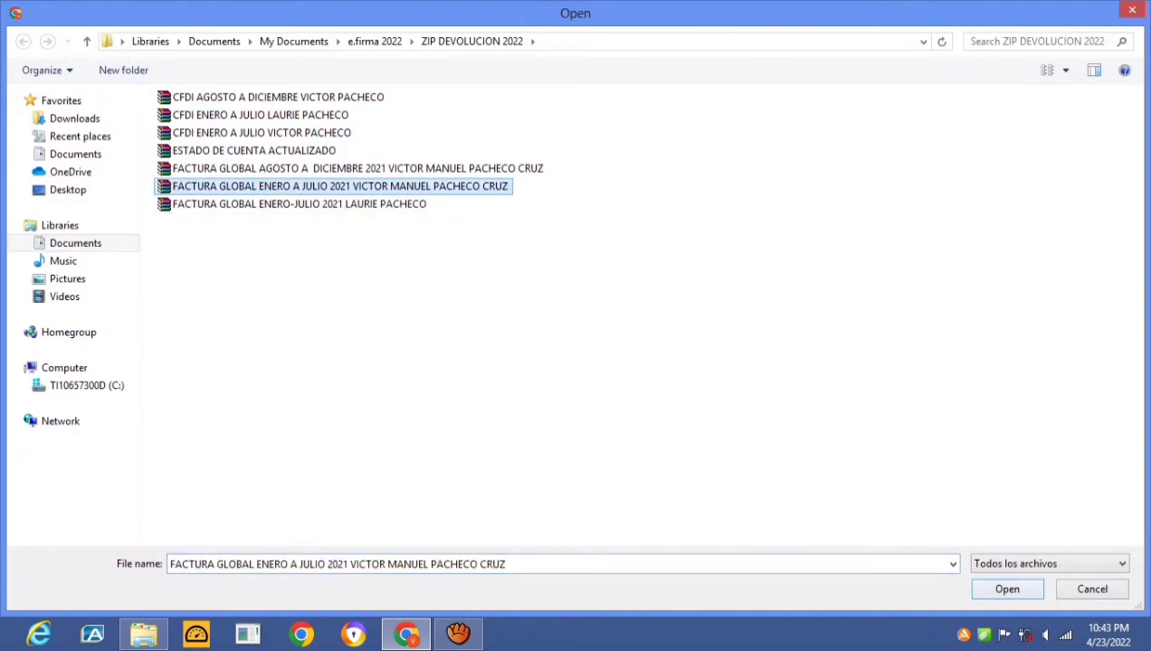
key("Return")
left_click(604, 299)
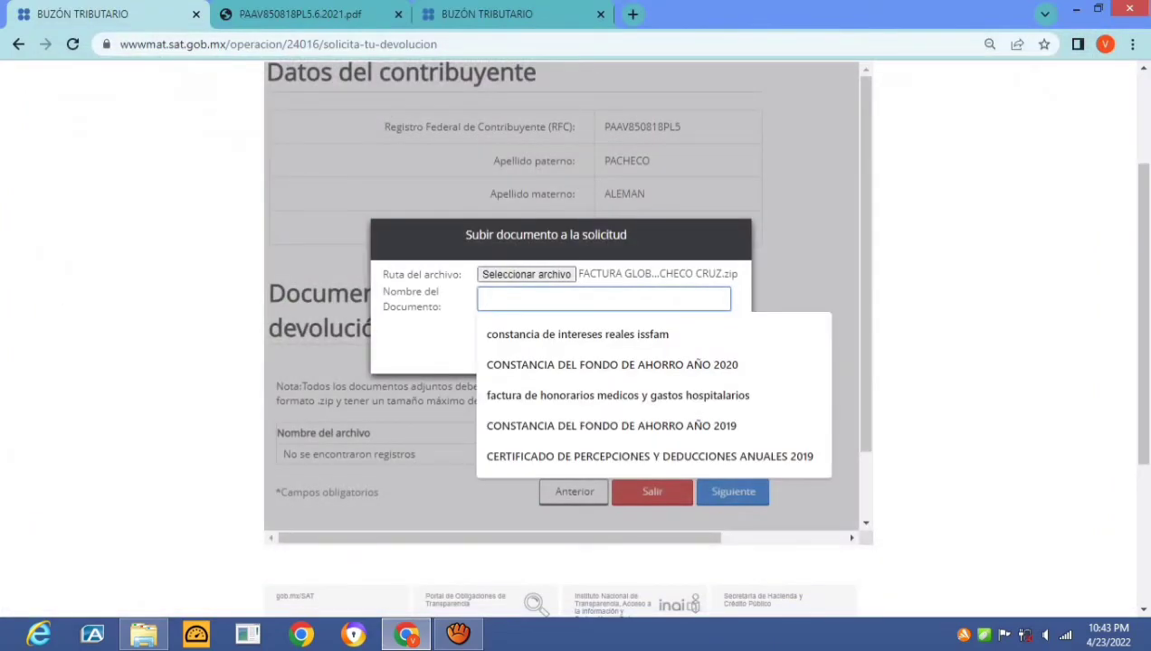
type("FACTURA DE")
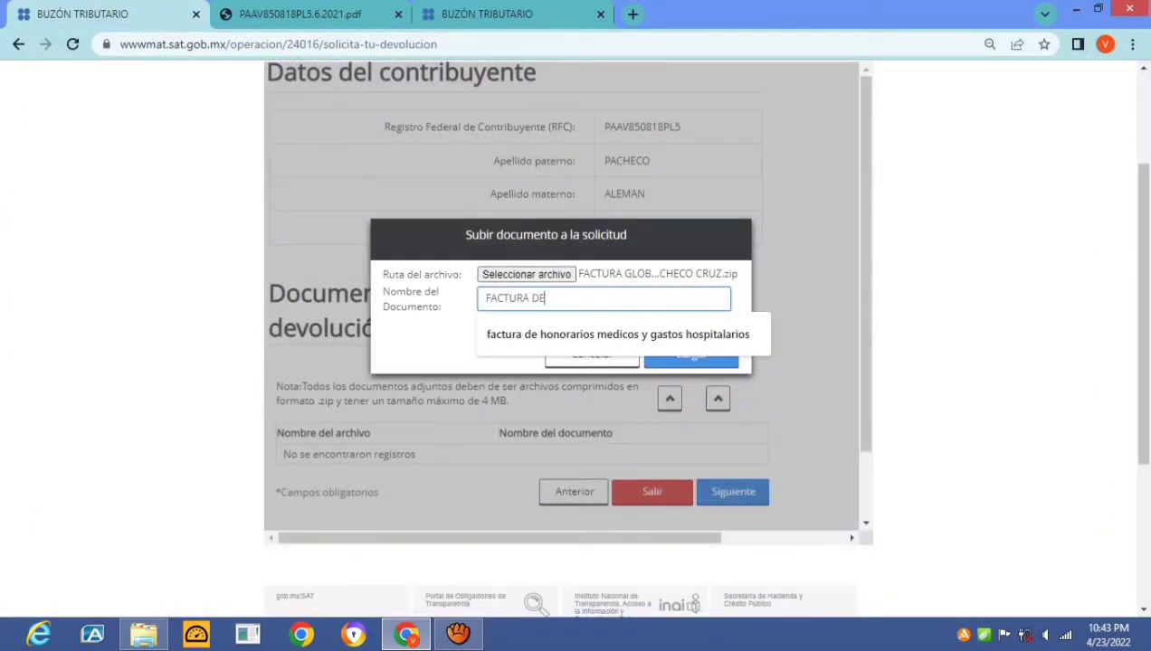
type(" PA")
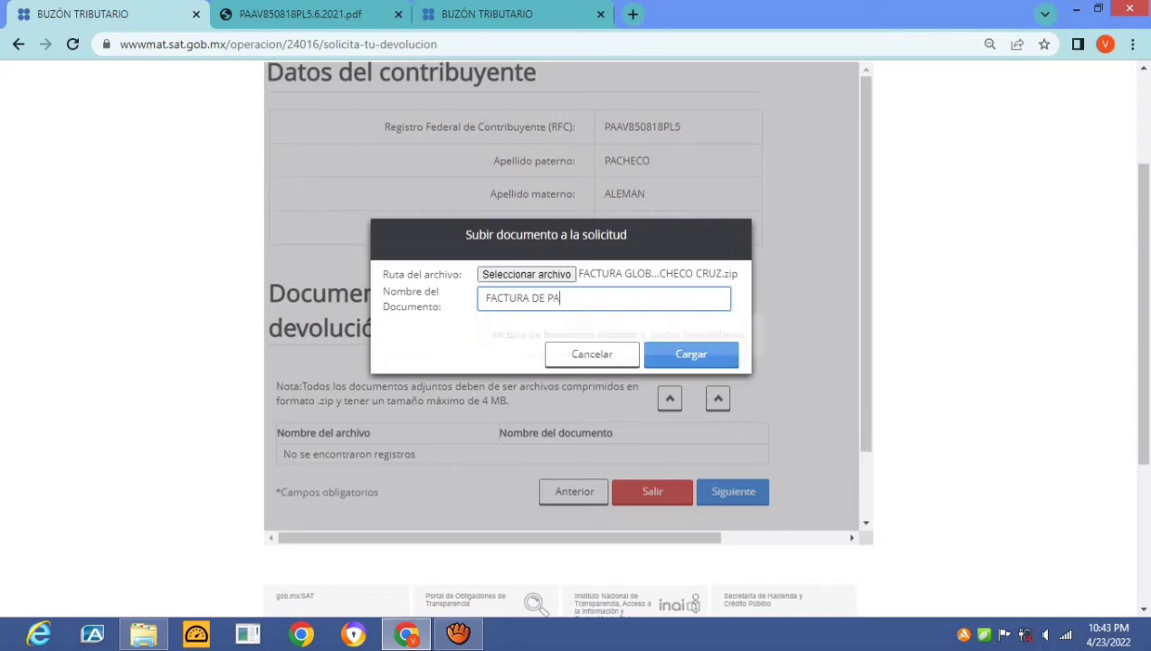
type("GOS ENERO A J")
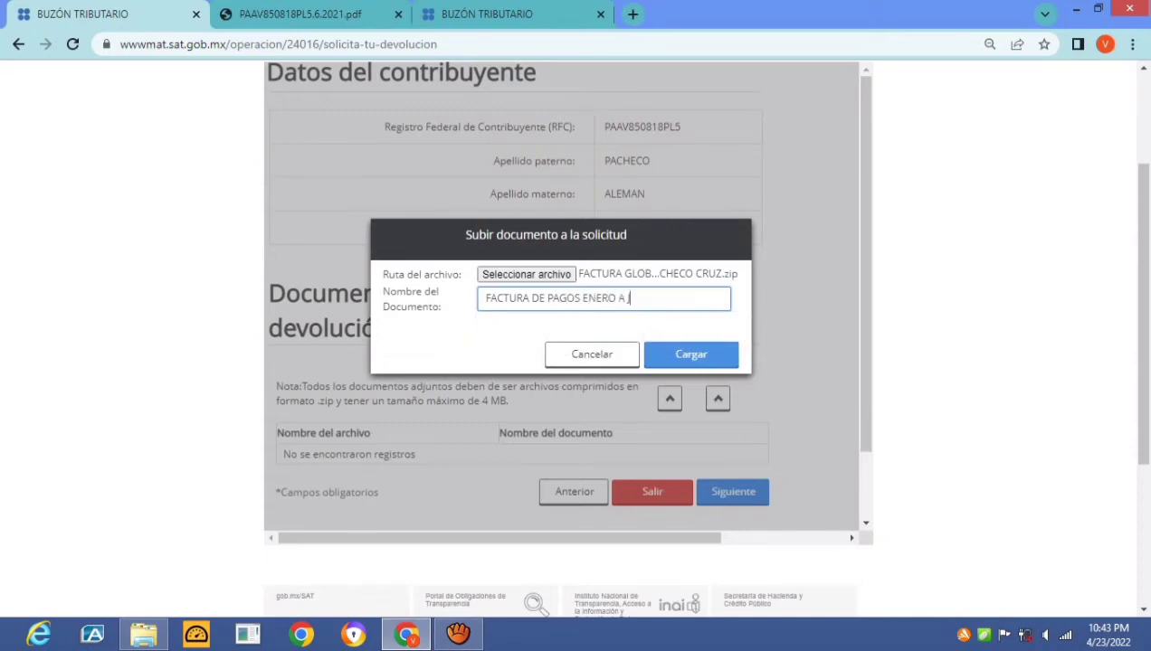
type("ULIO HIJO VICTOR")
key("Return")
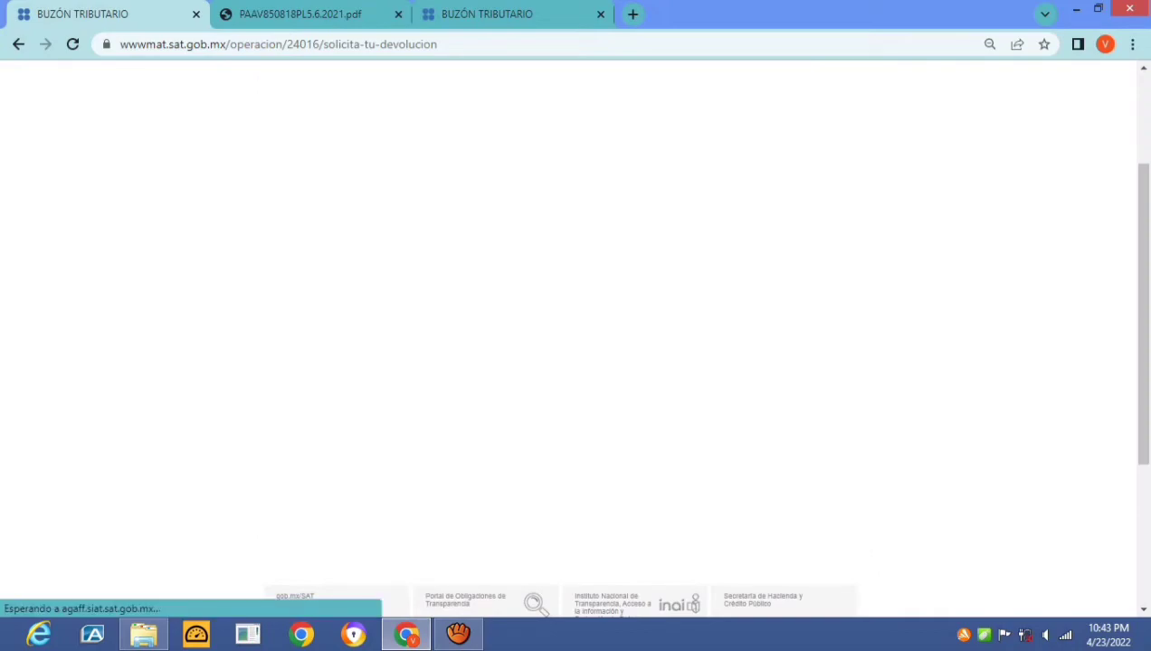
left_click(717, 406)
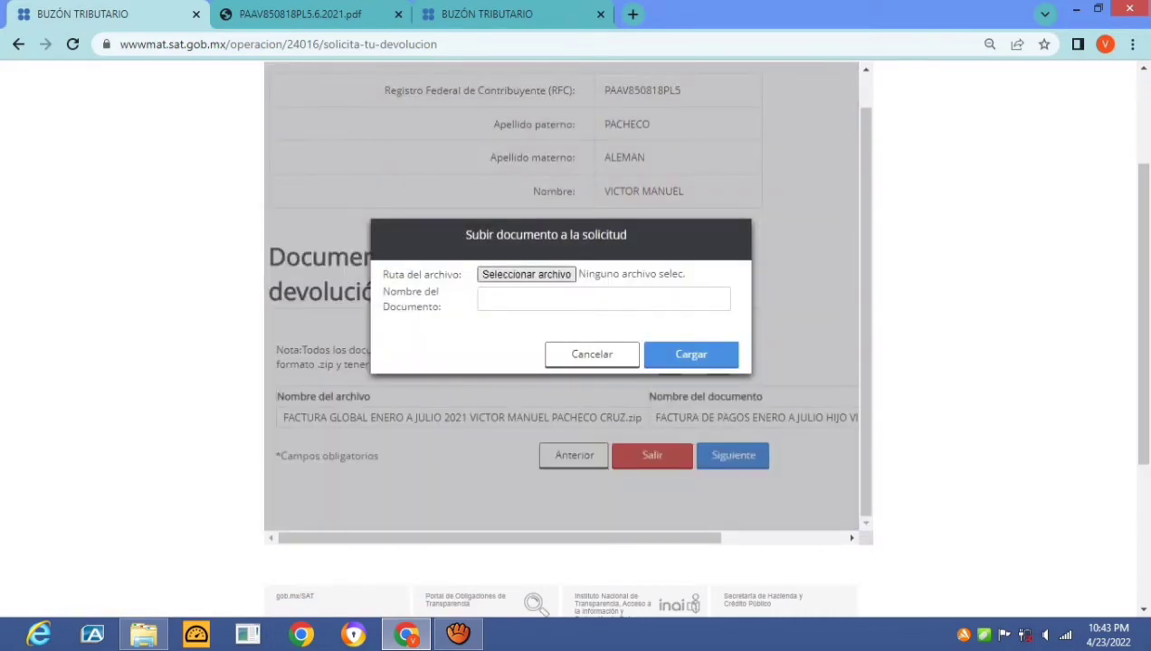
Upload the January–July CFDI ZIP, named as the son's CFDI for January to July
left_click(527, 274)
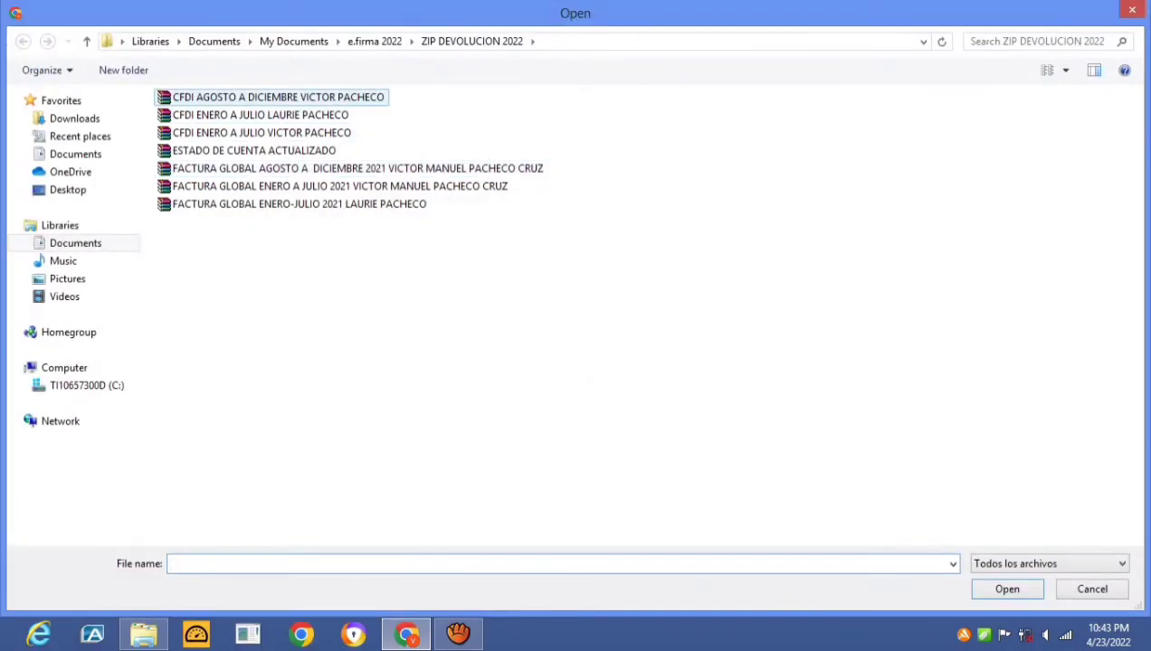
left_click(217, 133)
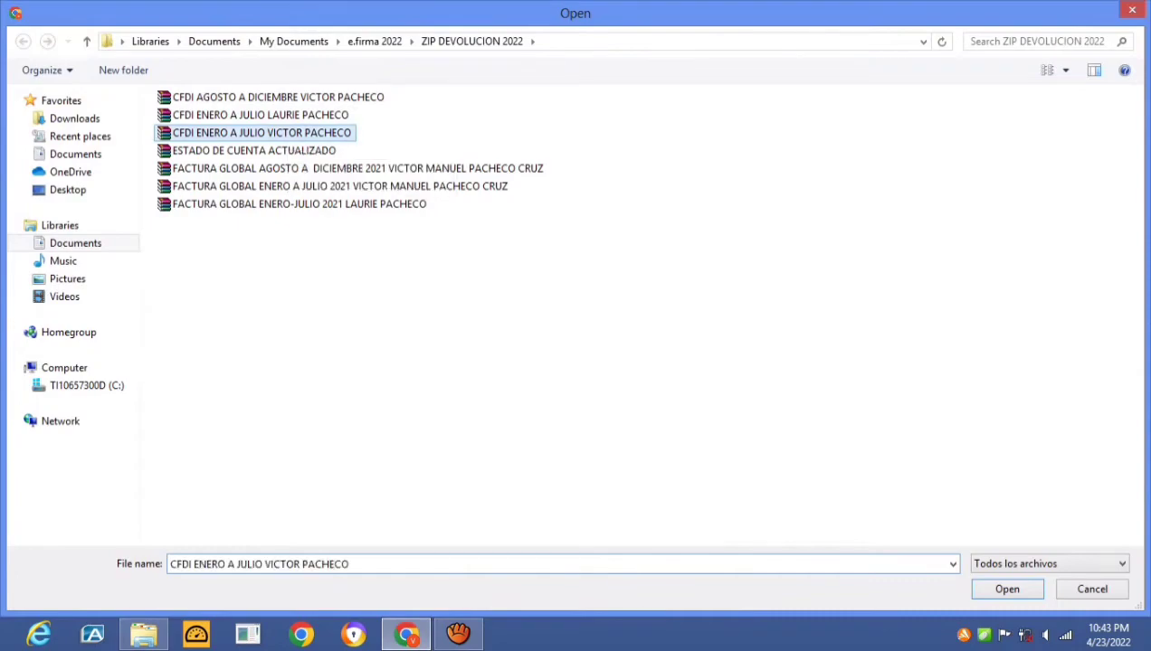
key("Return")
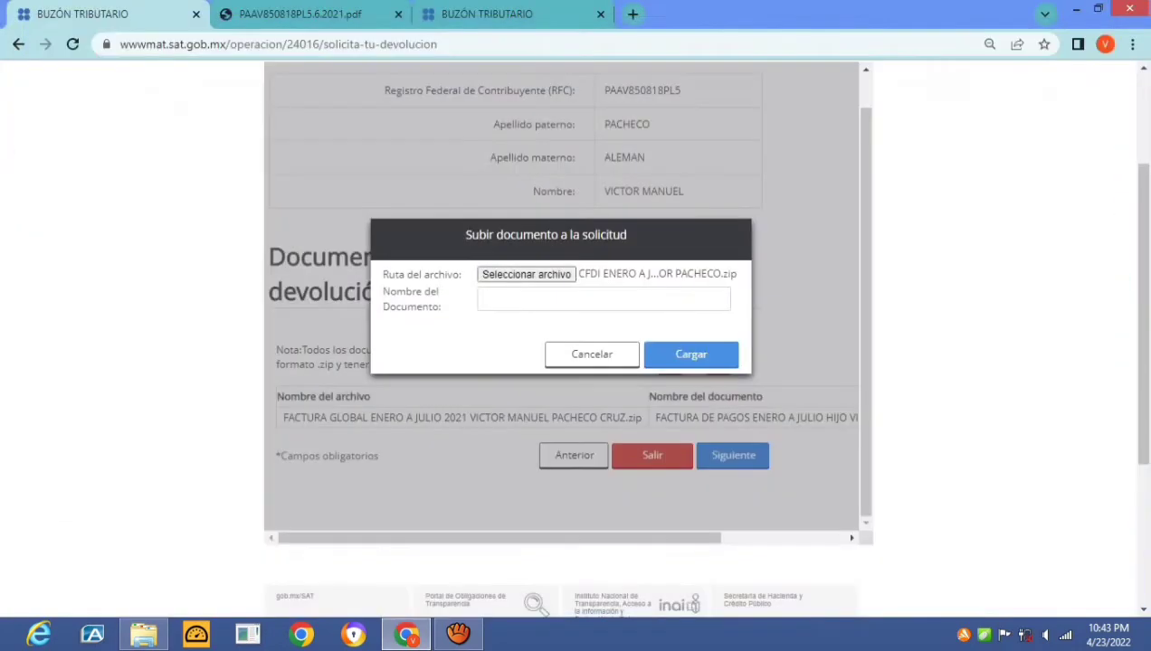
left_click(603, 298)
type("CFD")
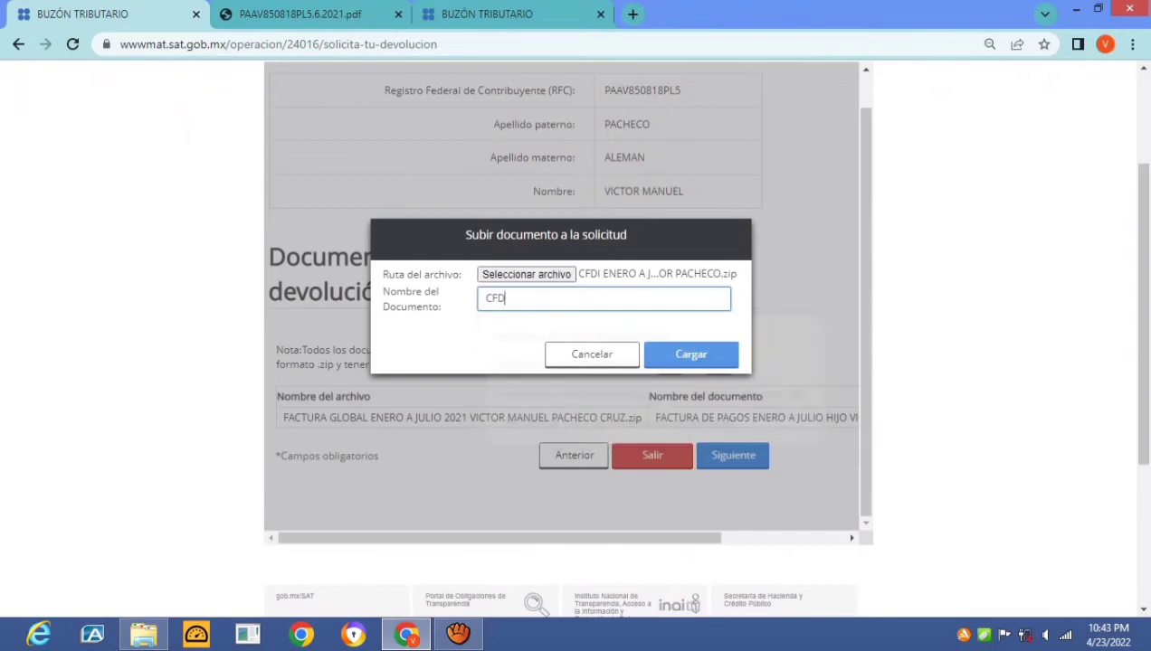
type("I ENERO A U")
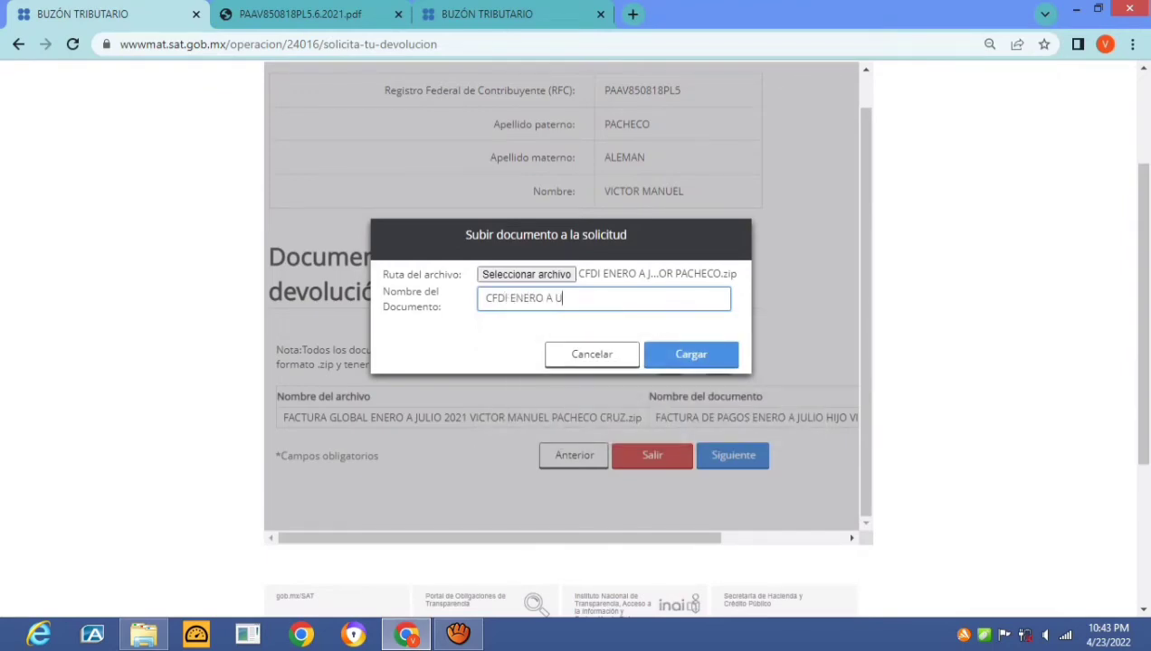
type("JULIO HIJO VICTOR")
key("Return")
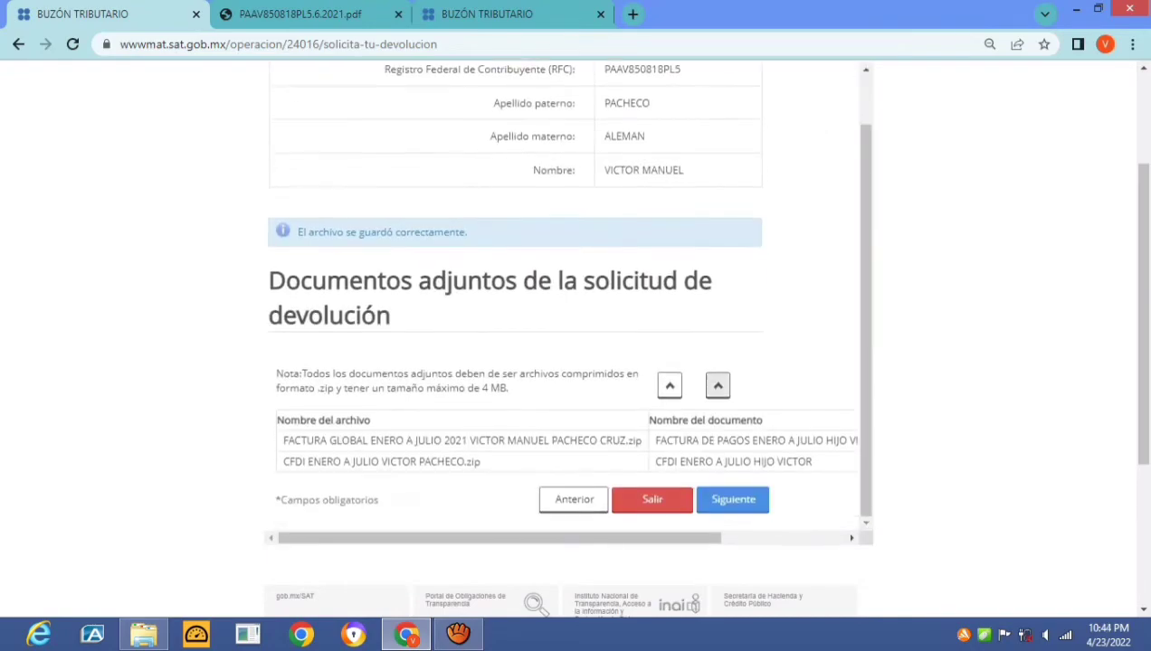
left_click(670, 385)
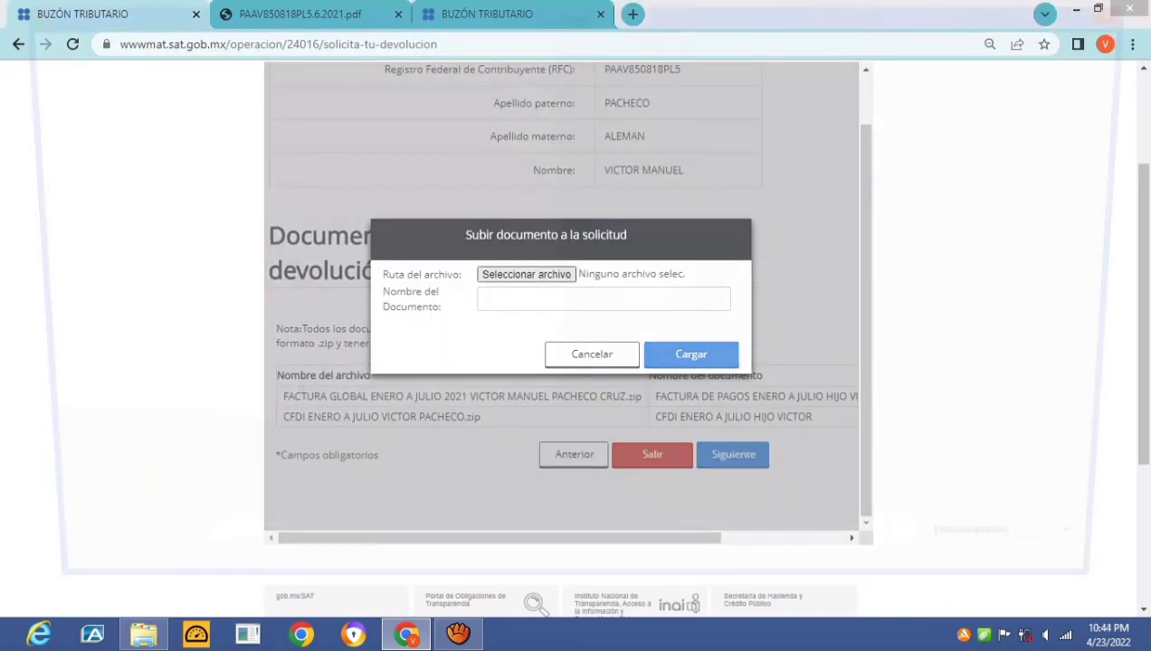
Upload the August–December 2021 global invoice ZIP, named as the son's August–December tuition invoice
left_click(526, 274)
left_click(326, 169)
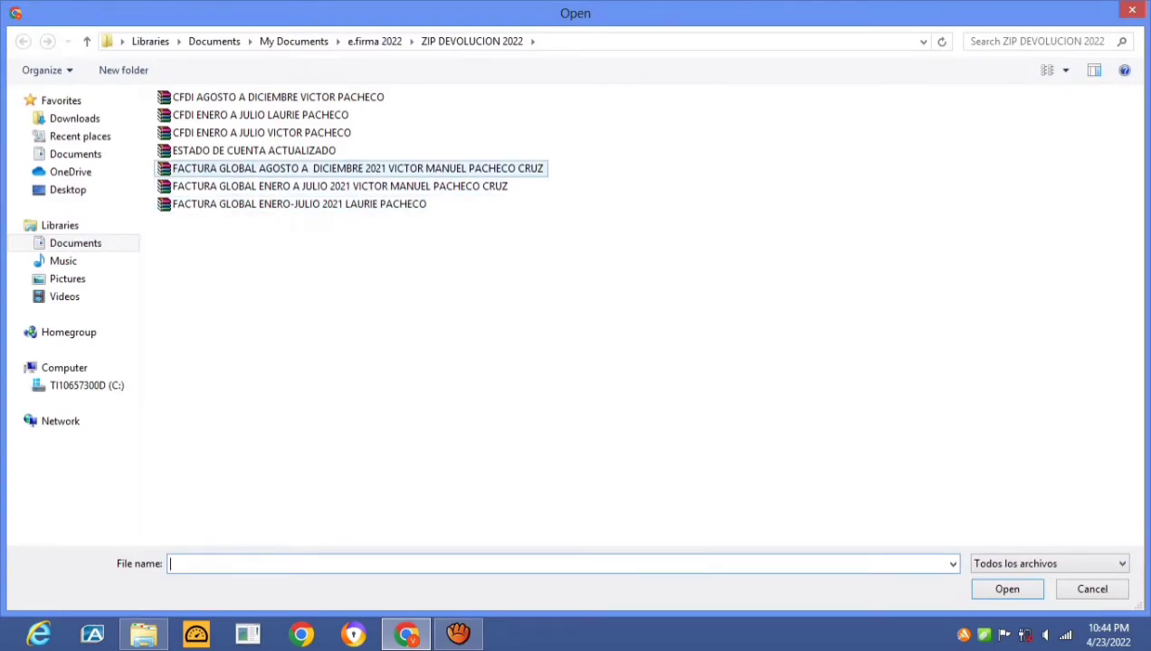
key("Return")
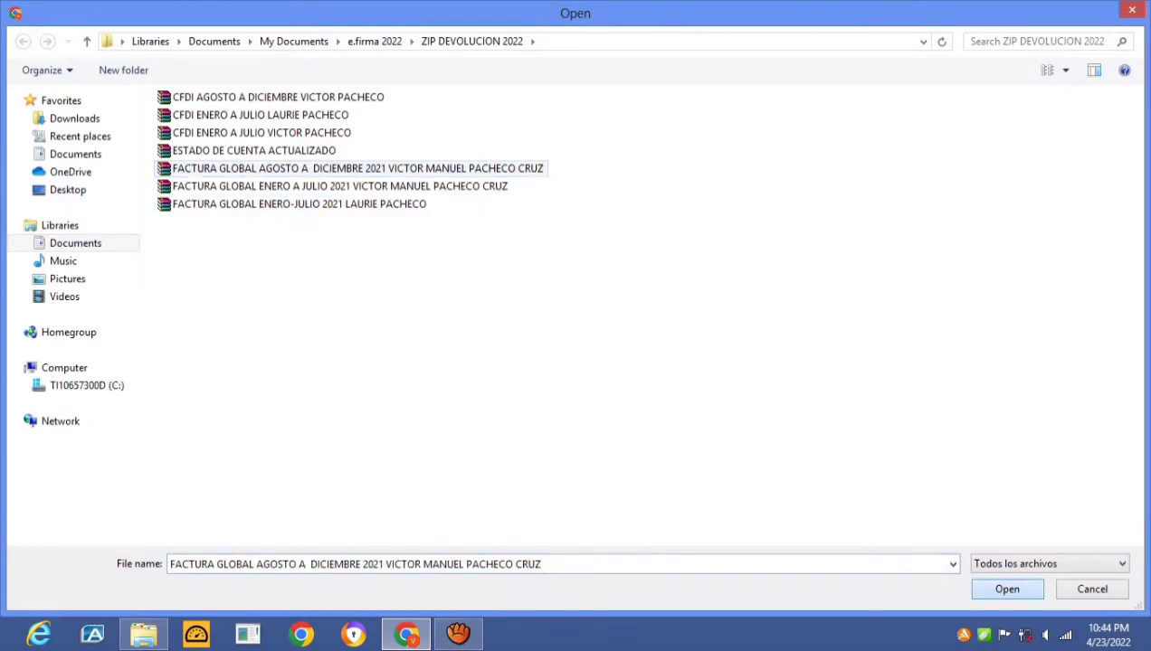
left_click(603, 298)
type("FACRTUR")
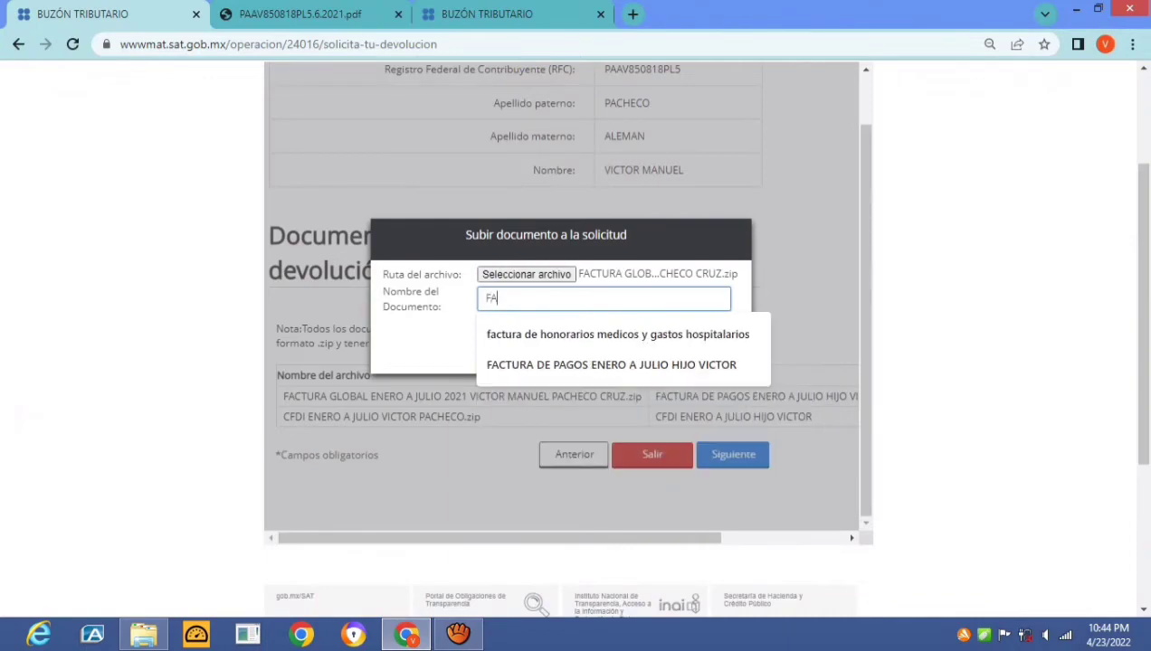
key("BackSpace")
key("BackSpace")
key("BackSpace")
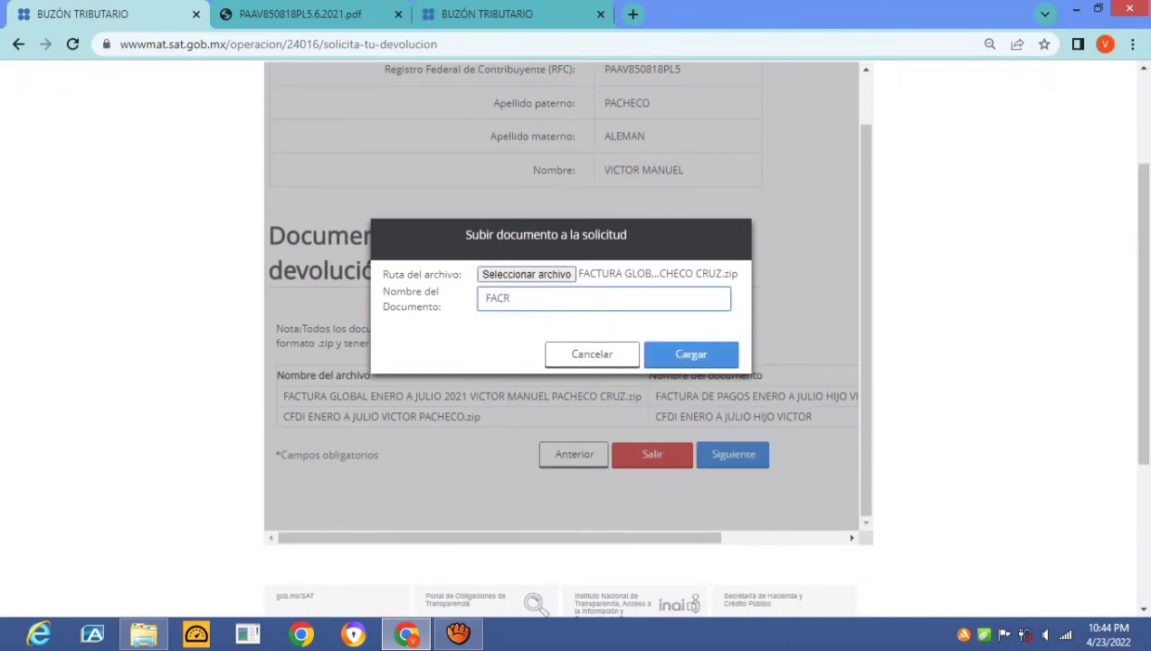
key("BackSpace")
type("TURA COLEGIATUA DE")
key("BackSpace")
key("BackSpace")
key("BackSpace")
type("RA DE AGOSTO")
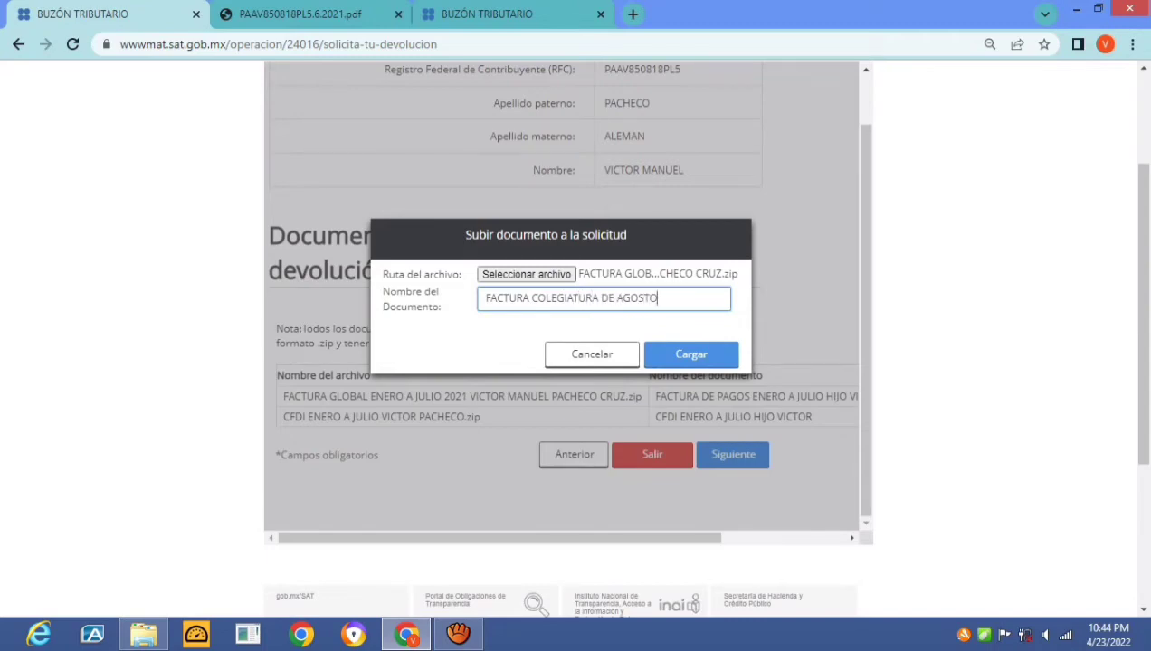
type(" A DIC. HIJO VICTOR")
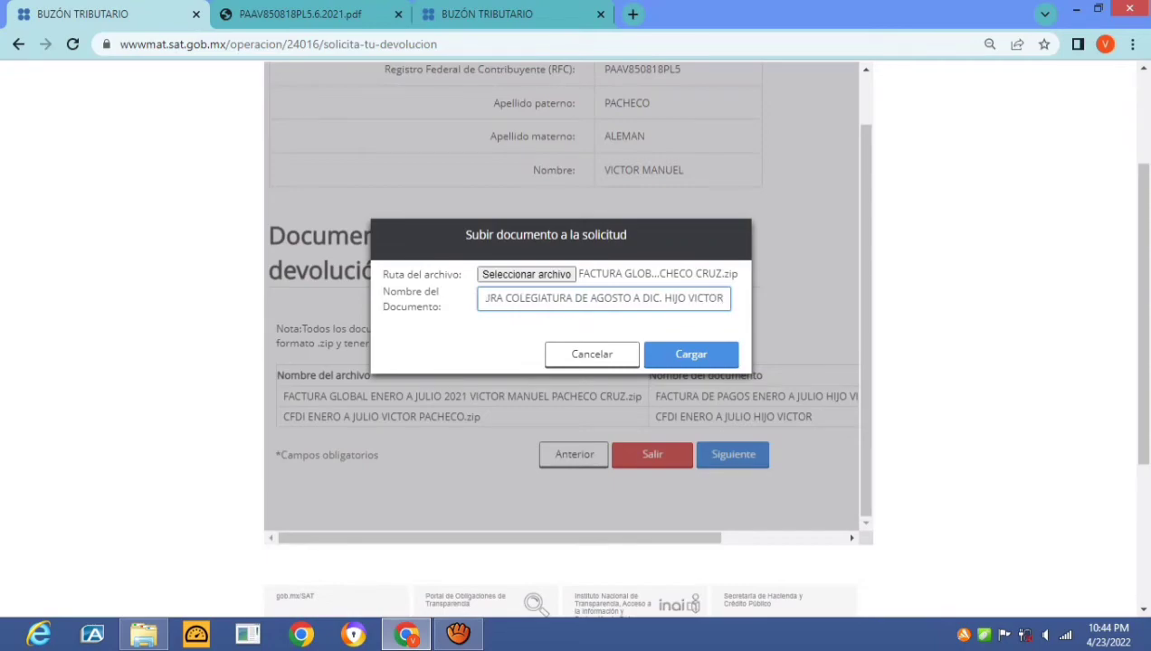
key("Tab")
key("Return")
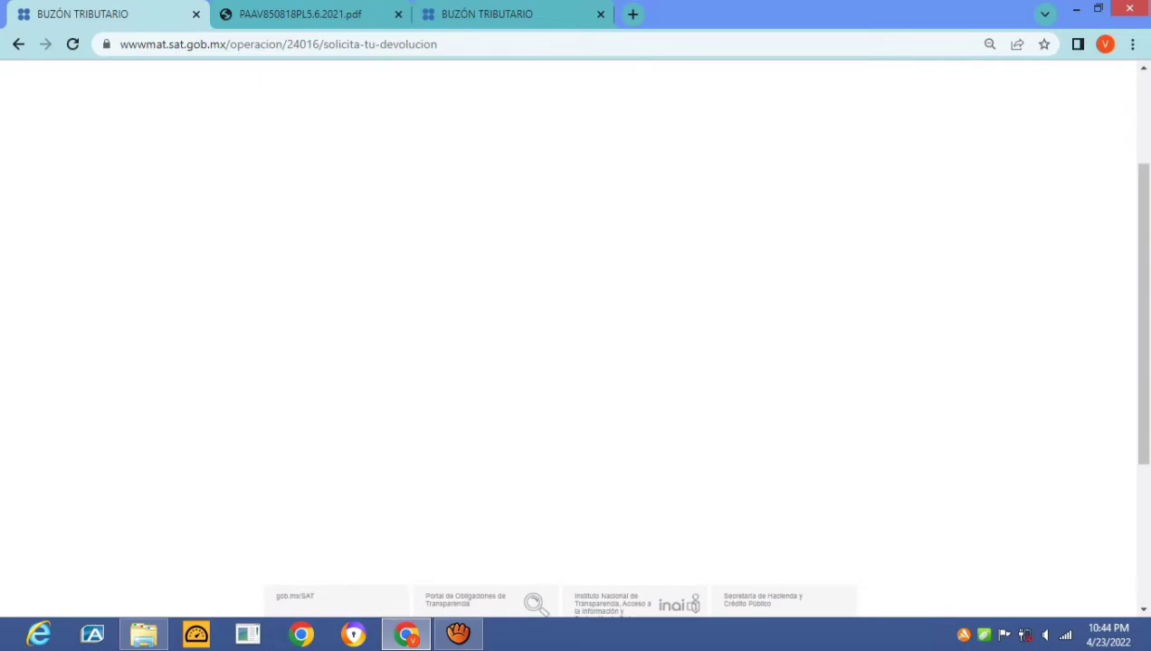
Upload the CFDI AGOSTO A DICIEMBRE ZIP, named as the son's August–December CFDI
key("Return")
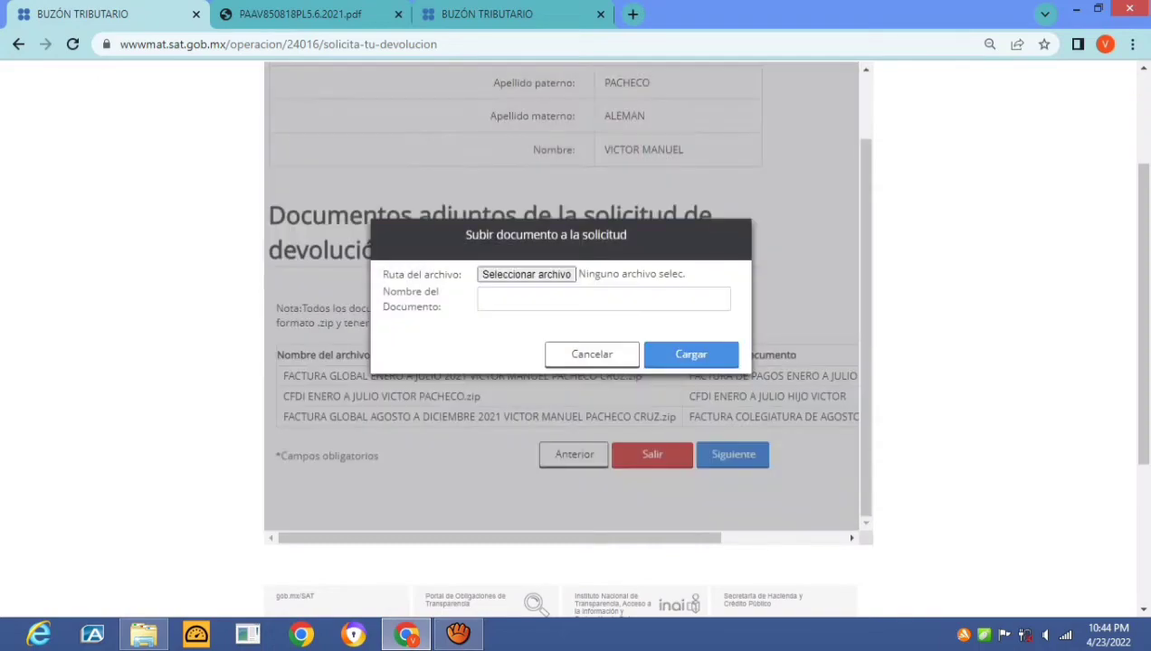
key("space")
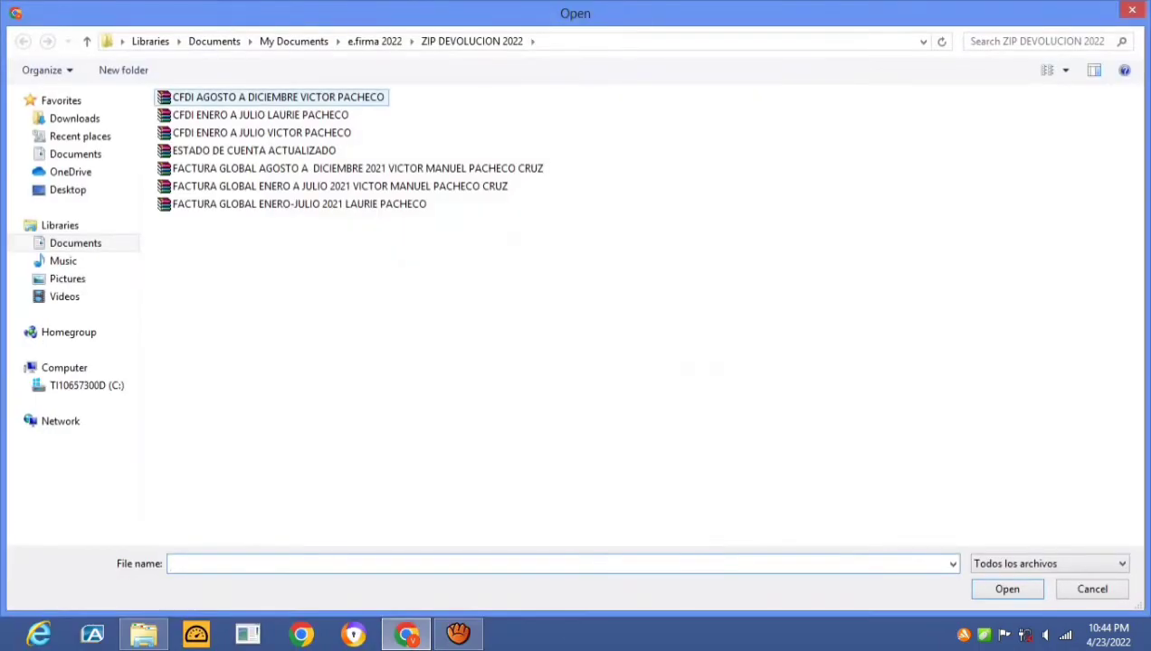
key("space")
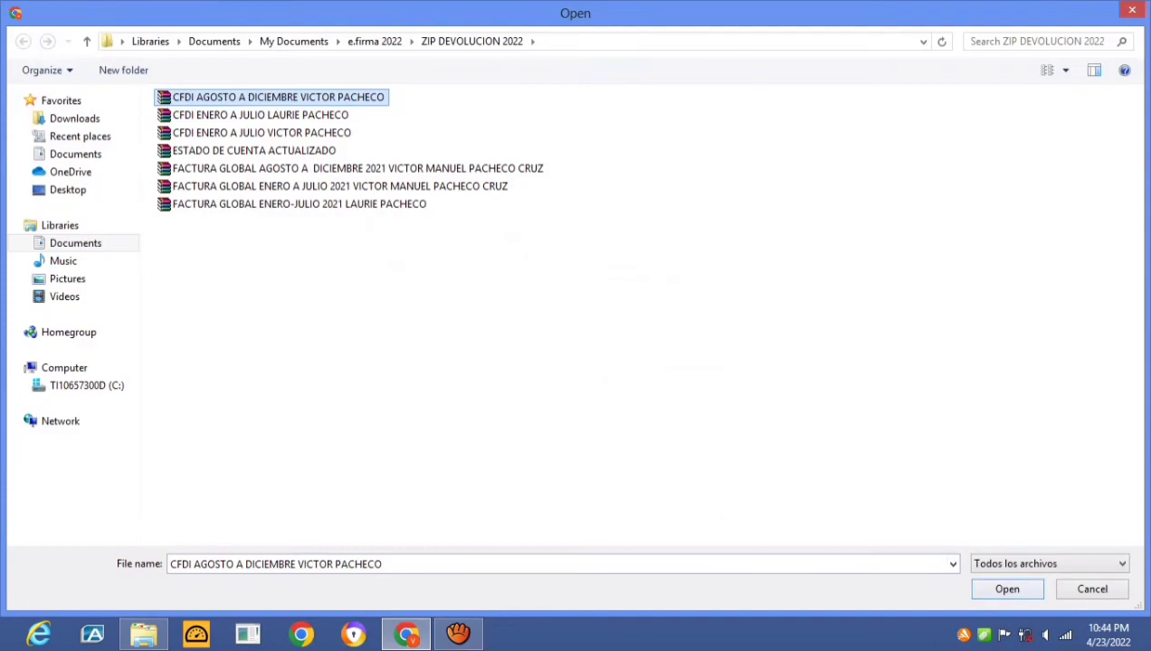
key("Return")
key("Tab")
key("Down")
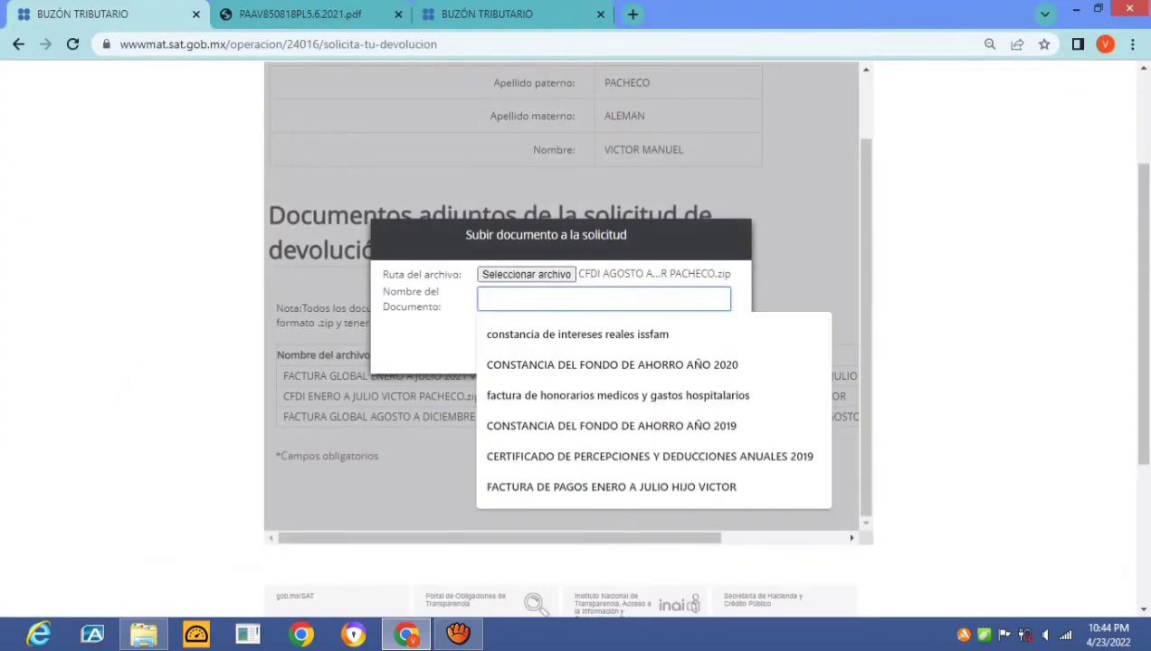
type("CFDI AGOATO")
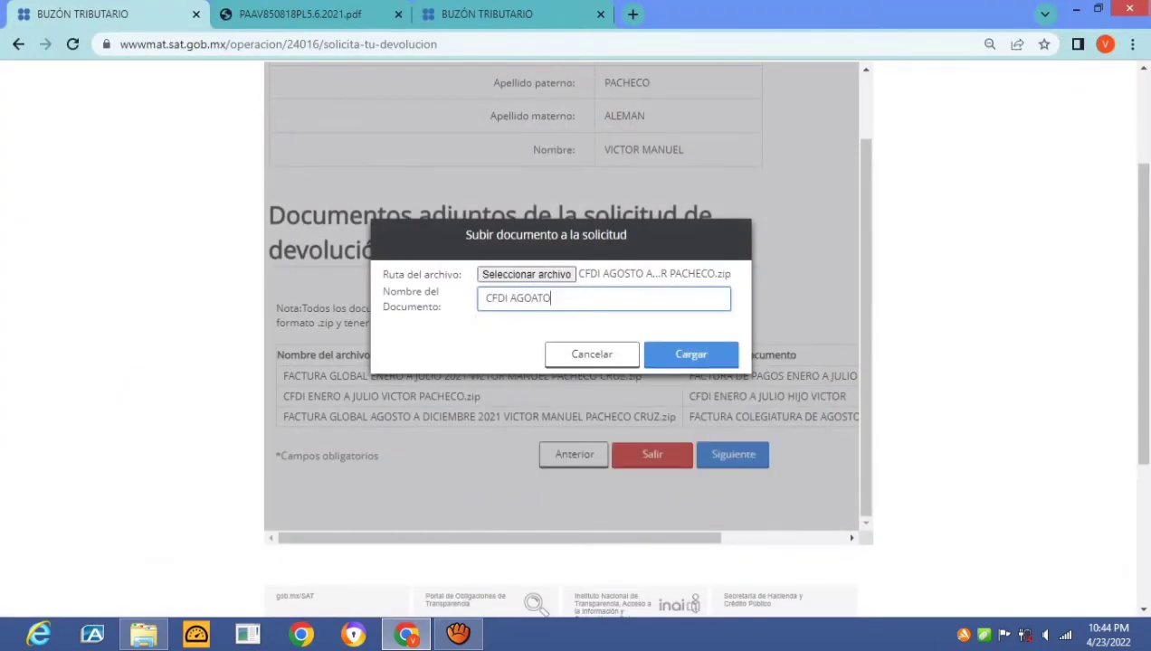
key("BackSpace")
key("BackSpace")
key("BackSpace")
type("STO A DIC. HIJO VICTOR")
left_click(691, 353)
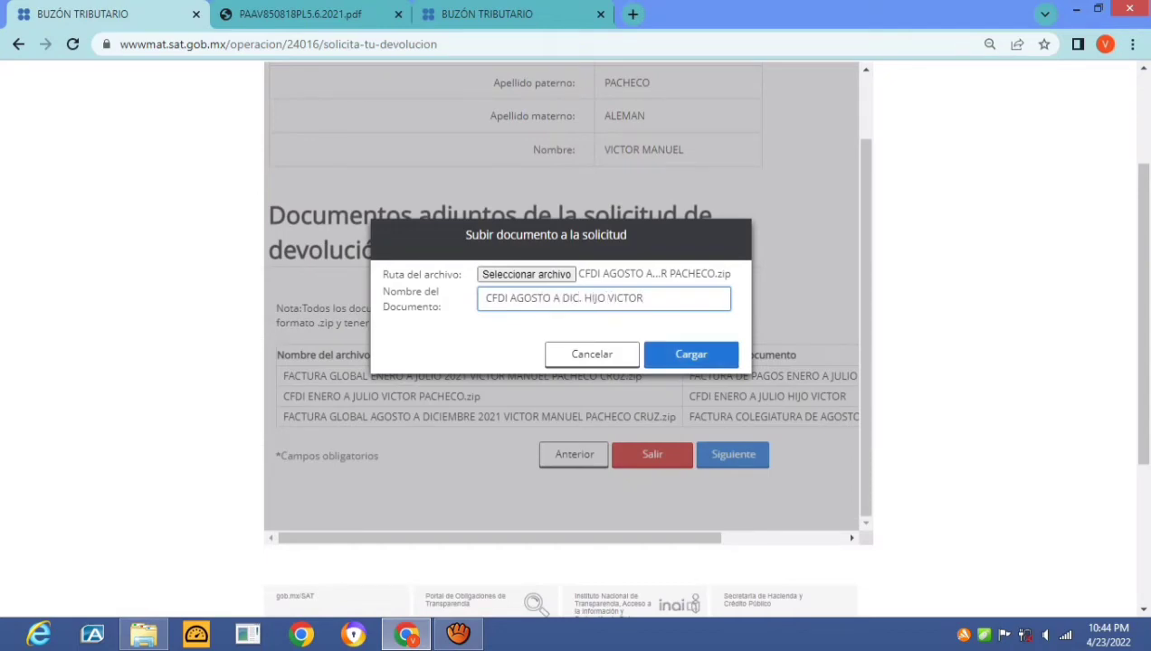
Upload the FACTURA GLOBAL ENERO-JULIO 2021 ZIP as a fifth attachment, named as the daughter's tuition payment invoice
scroll(568, 362, "down", 1)
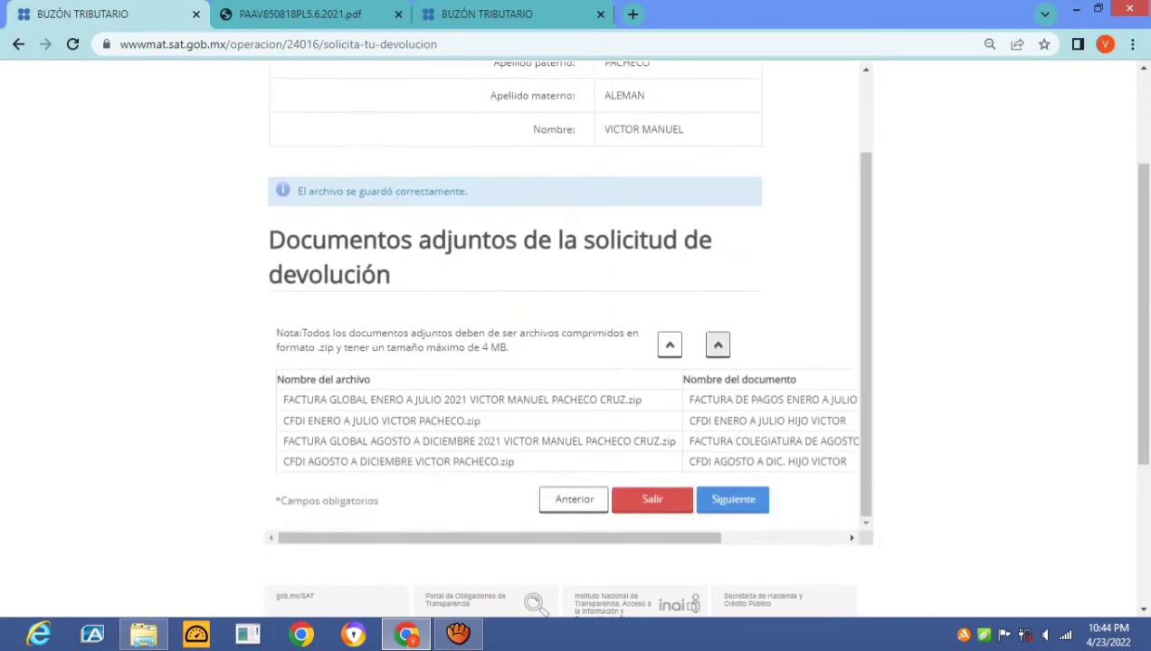
left_click(713, 343)
left_click(526, 274)
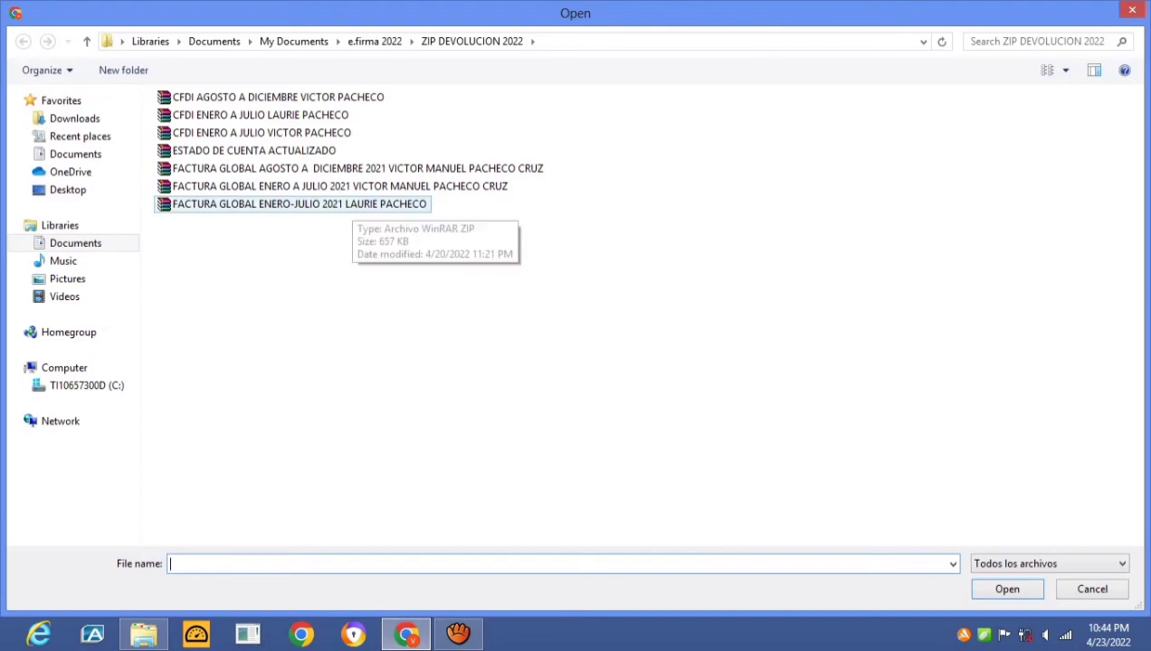
left_click(335, 204)
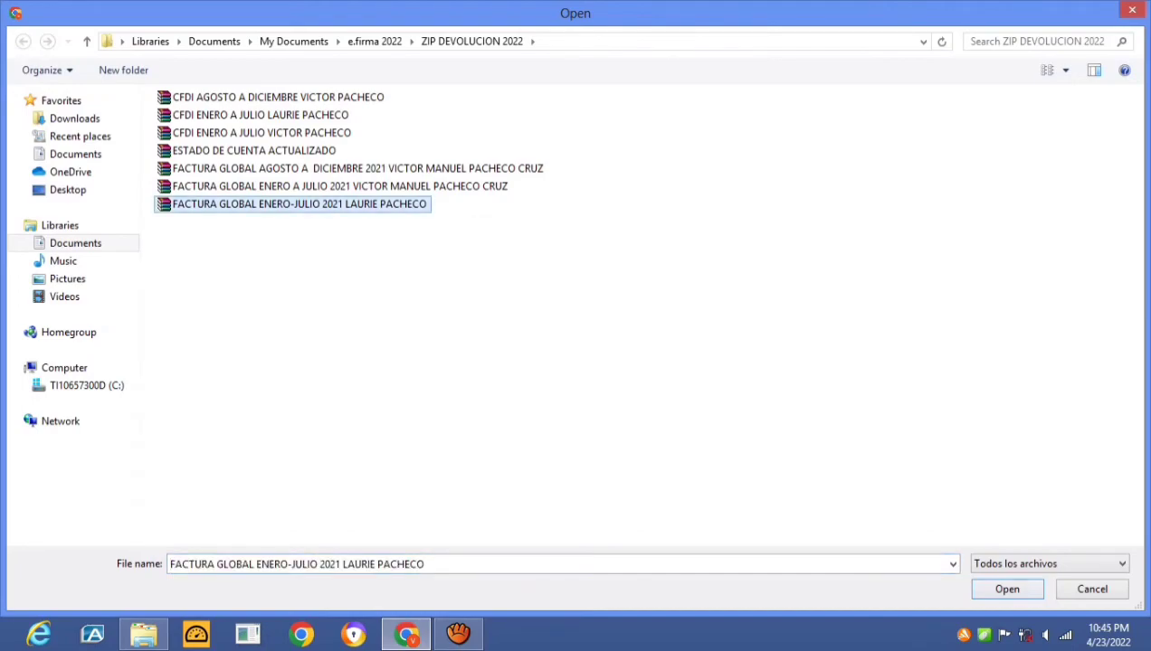
key("Return")
left_click(604, 299)
type("F")
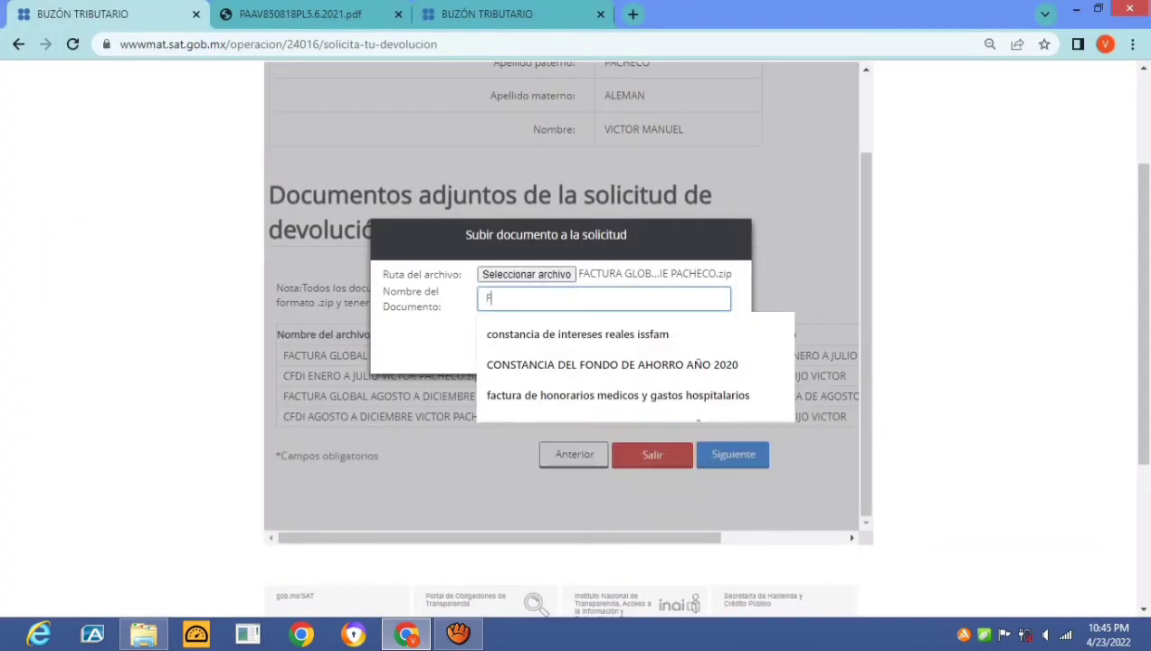
type("ACTURA PAG")
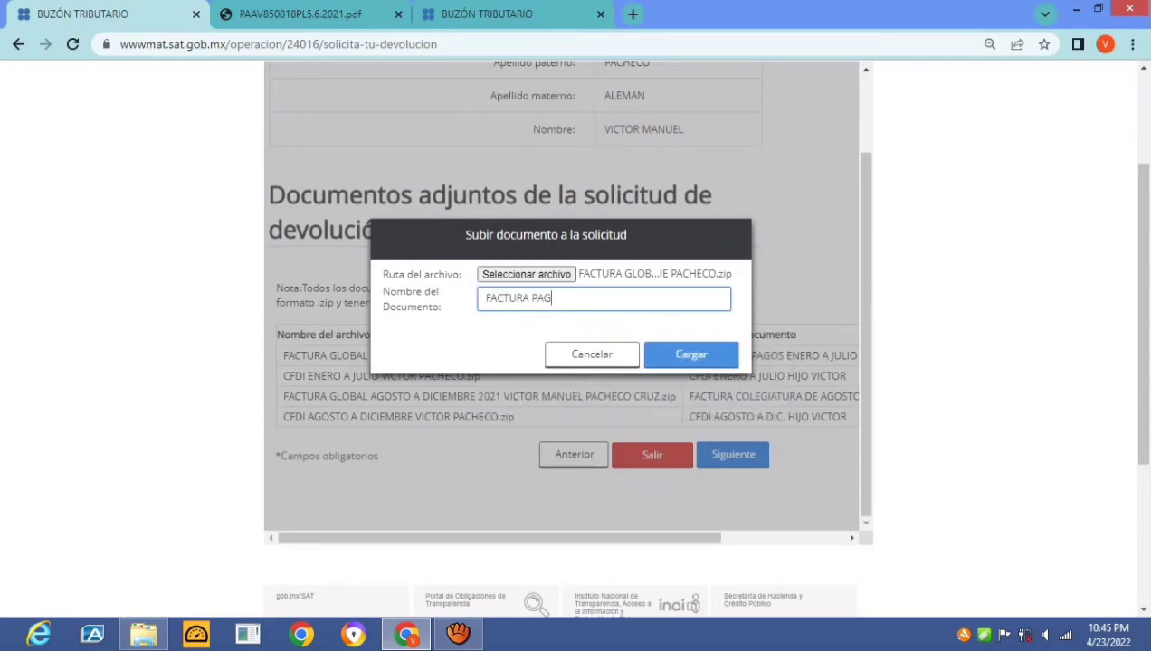
type("O COLEGIATURA ENERO A JUL")
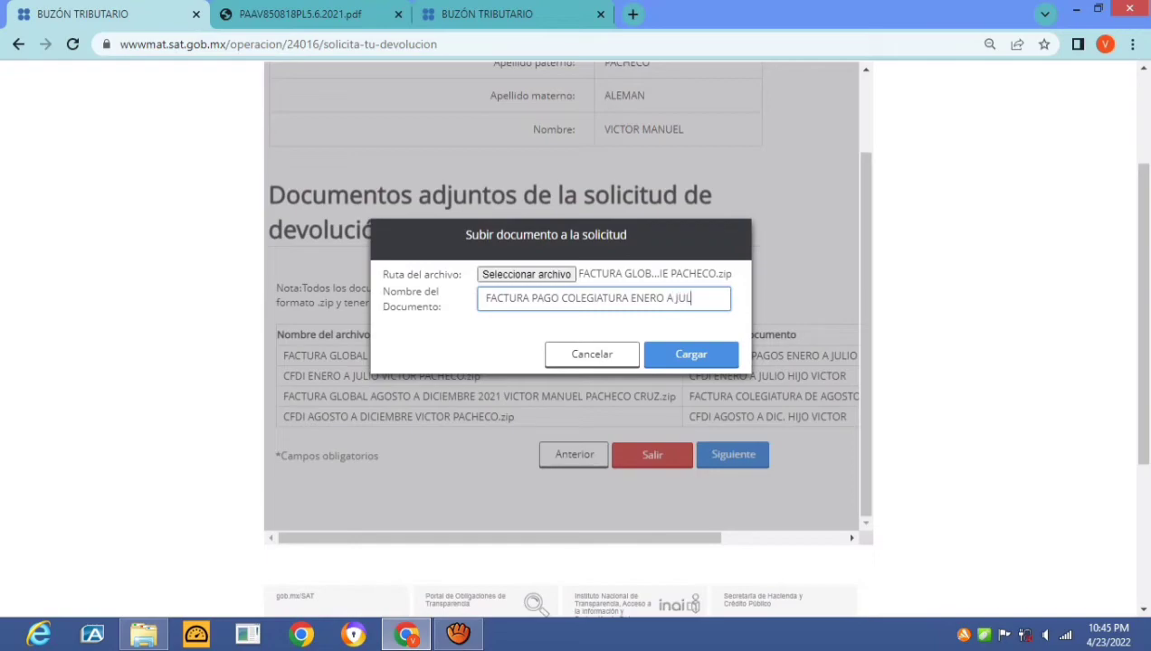
type("IO HIJA LAURIE")
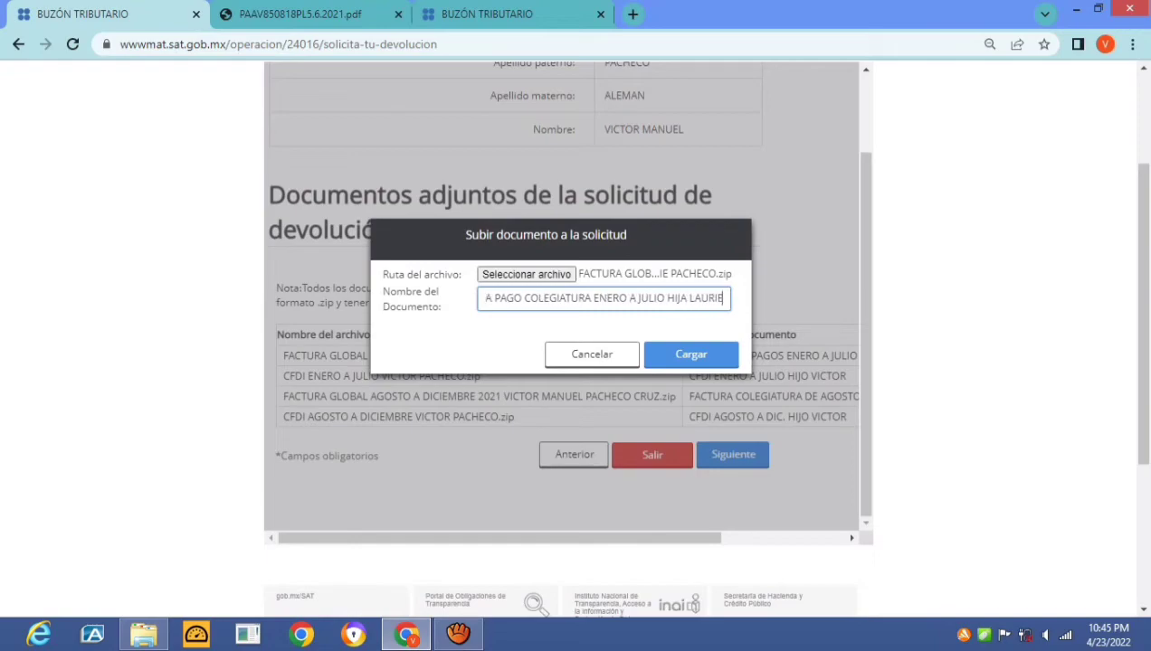
key("Tab")
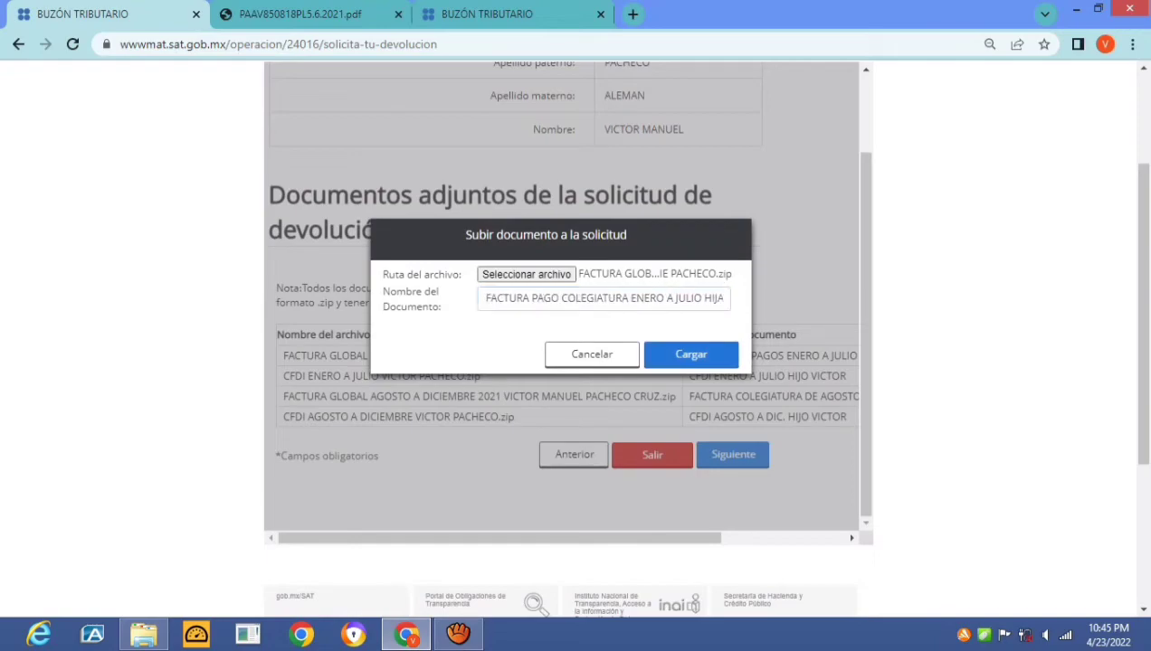
key("Return")
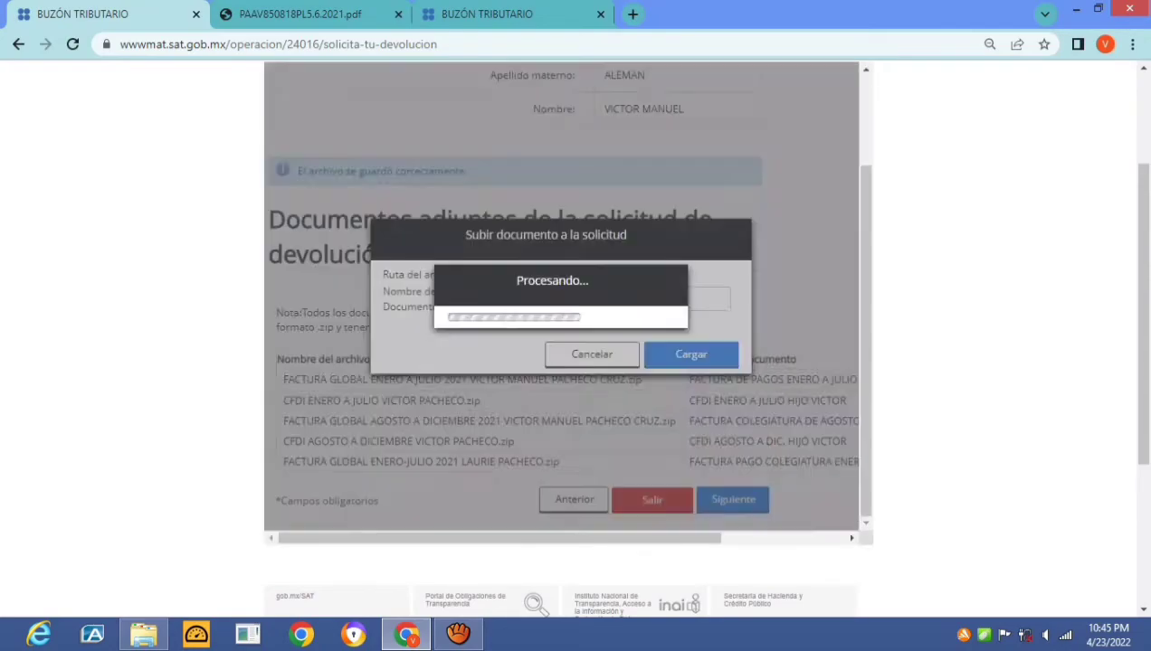
Upload the CFDI ENERO A JULIO ZIP as a sixth attachment, named as the daughter's January–July CFDI
key("Return")
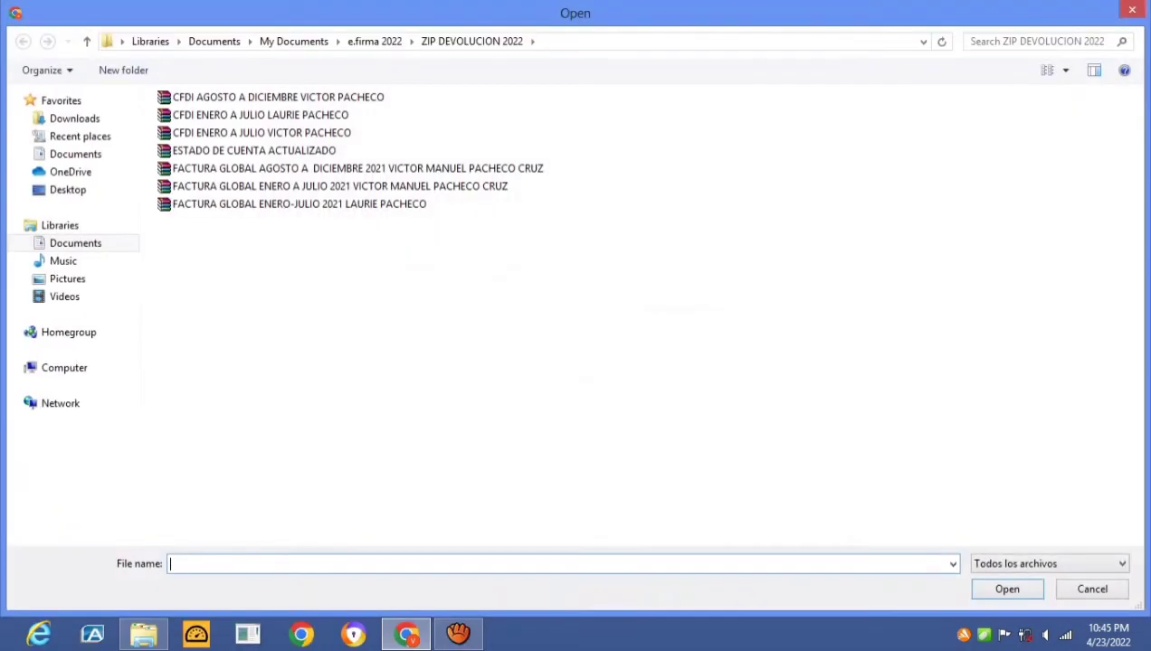
key("shift+Tab")
key("Down")
key("space")
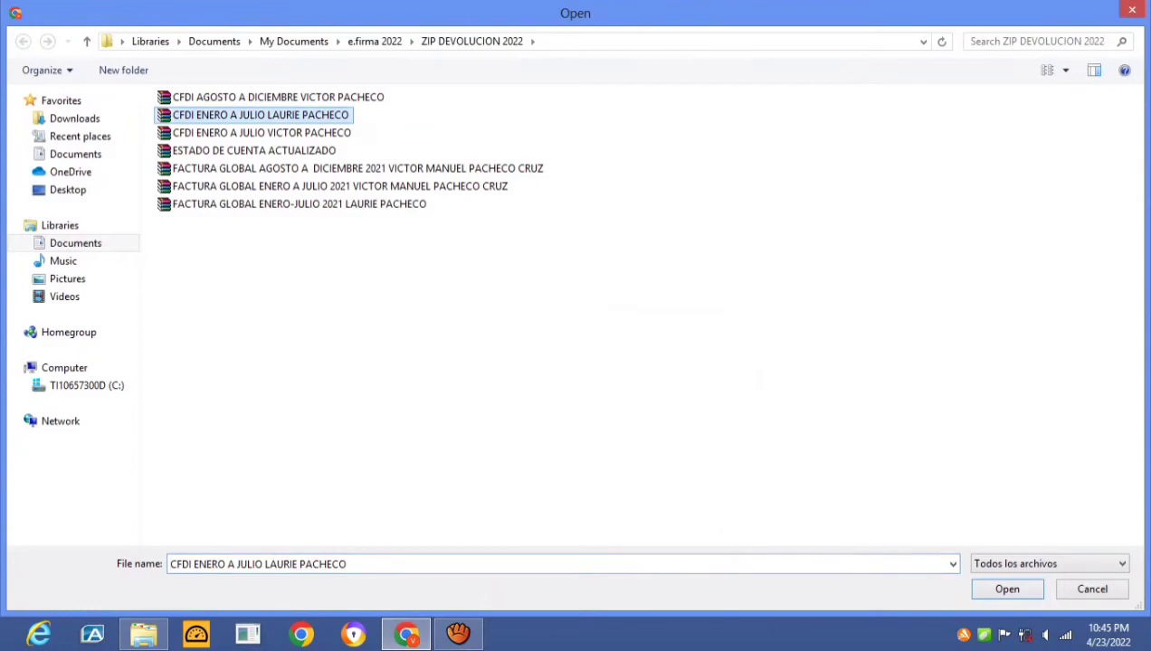
key("Return")
key("Tab")
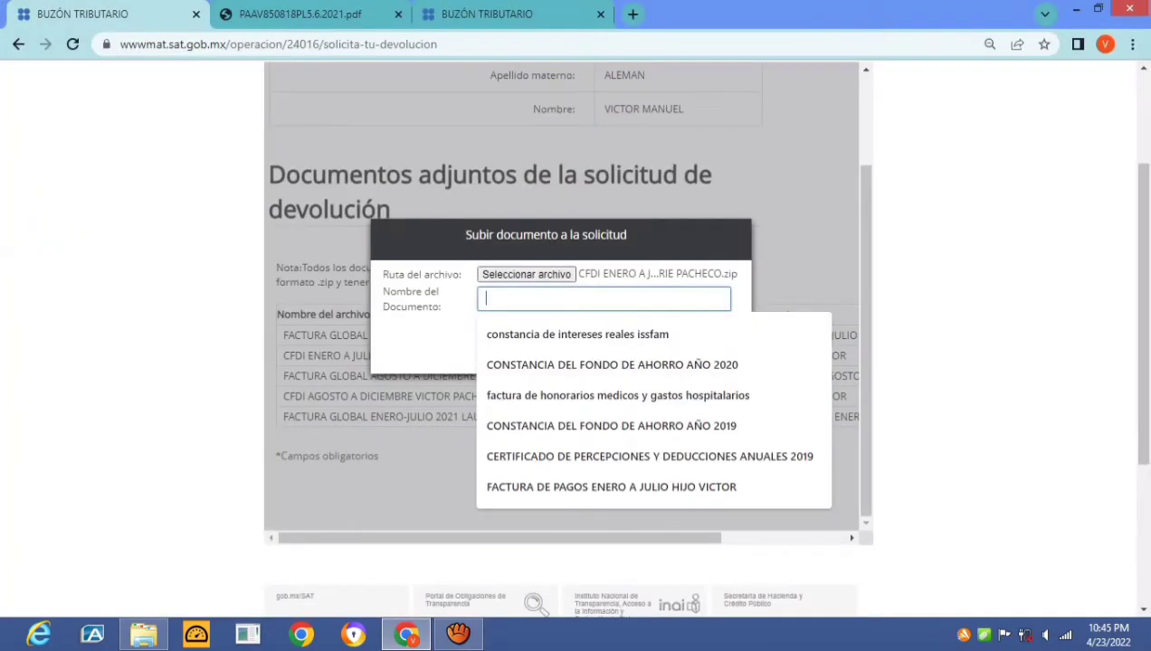
type("CFDI ENERO A")
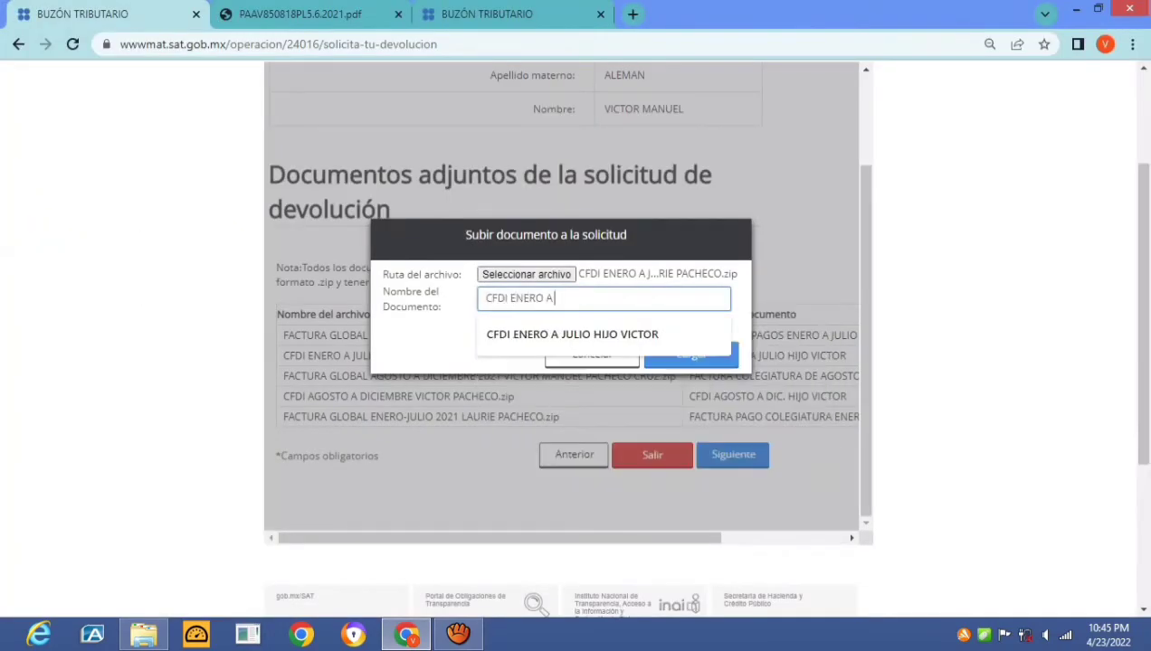
type(" JULIO HIJA LAURIE")
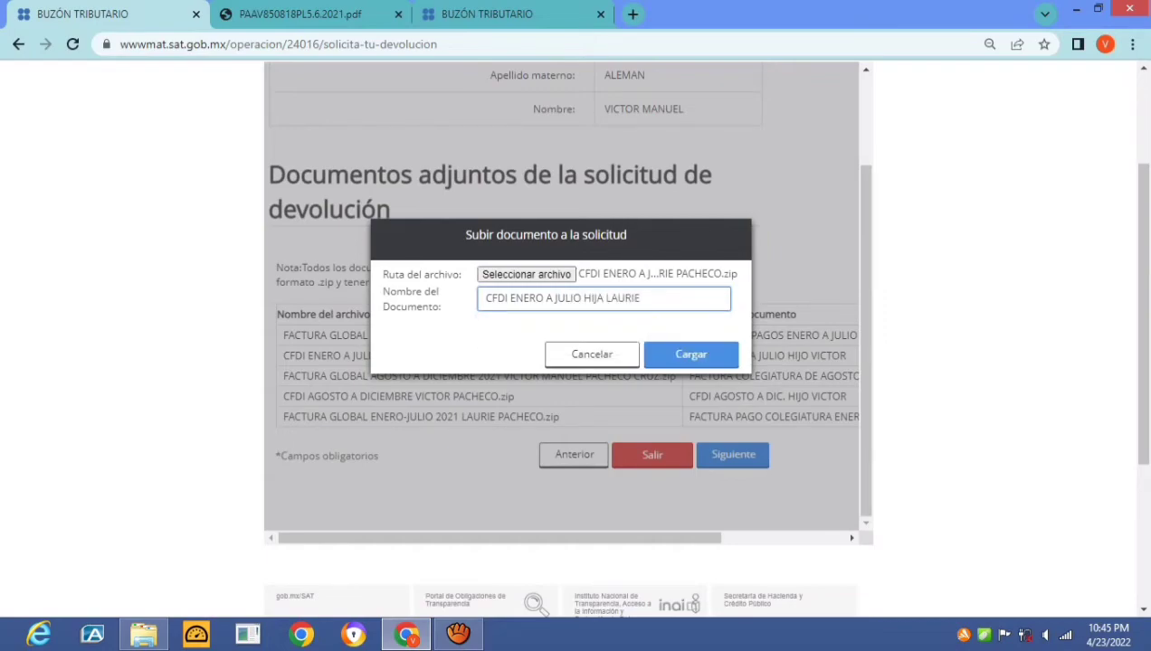
key("Return")
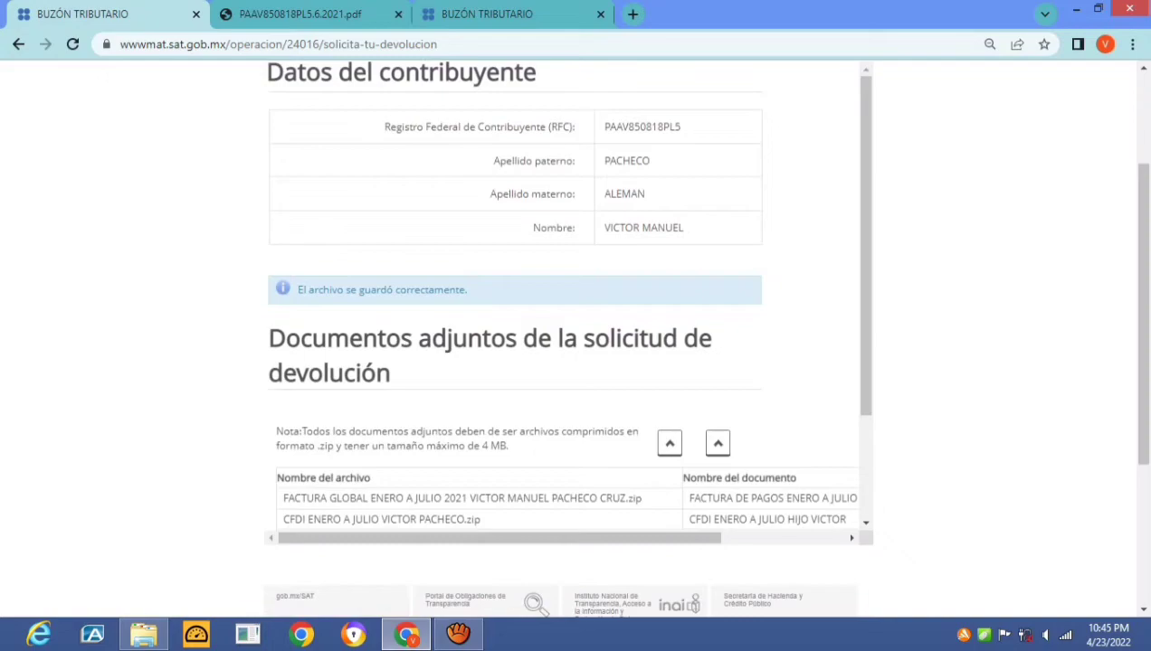
scroll(561, 425, "down", 2)
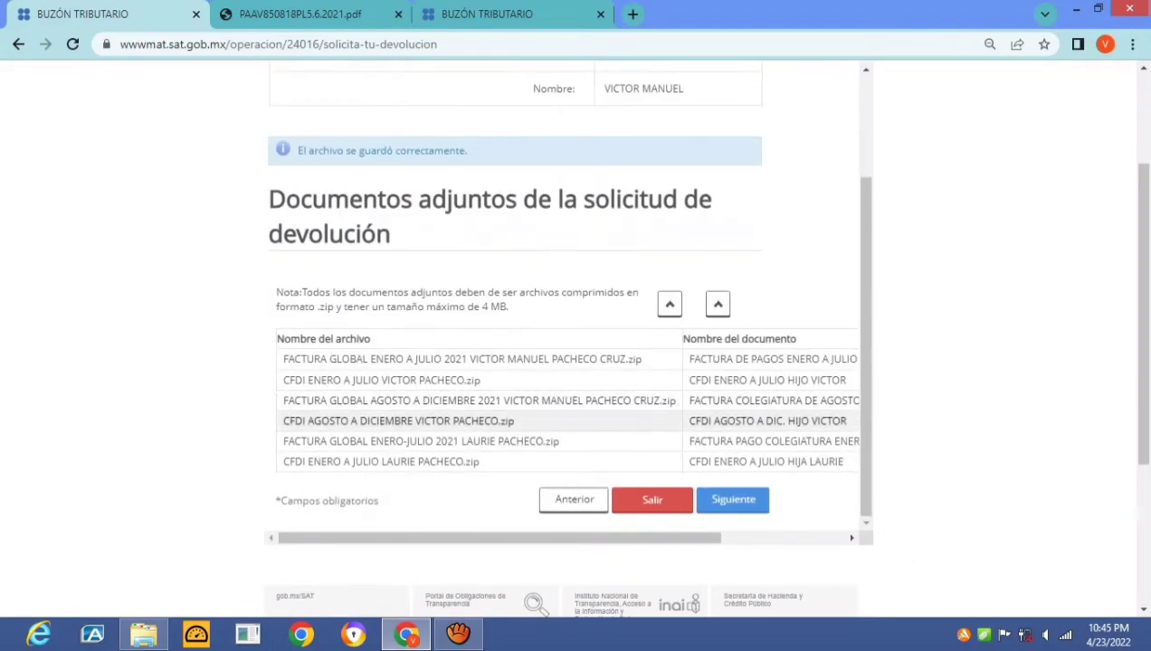
Advance to the review page and scroll through the $7,715.00 request summary down to the seven attached documents
left_click(733, 499)
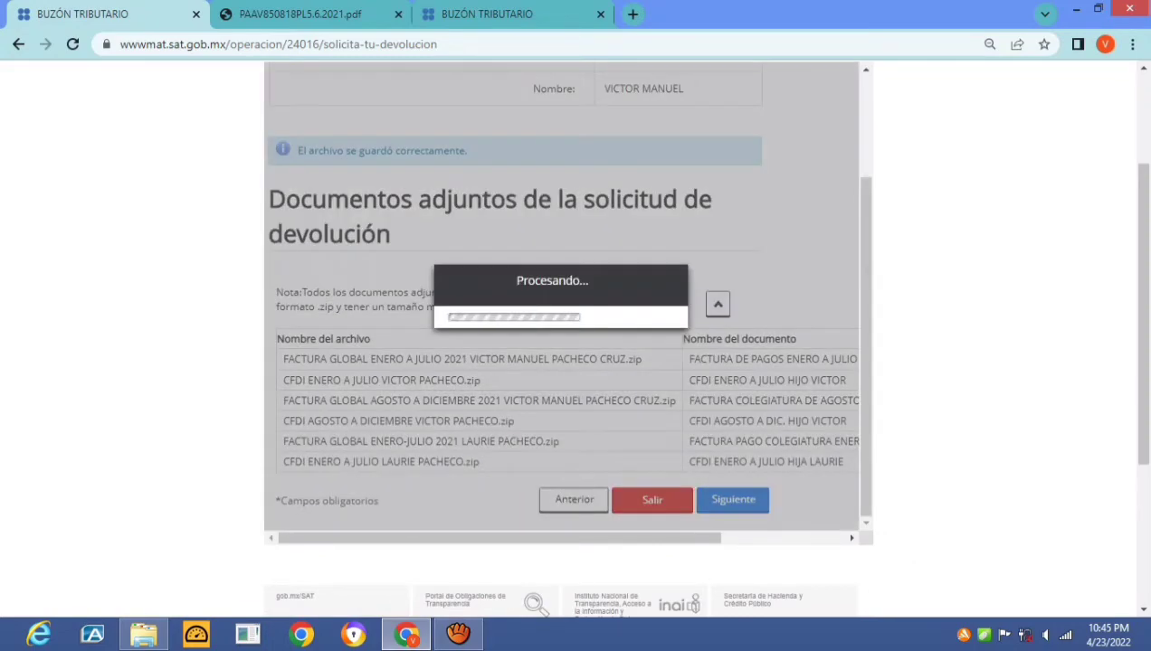
scroll(515, 299, "down", 8)
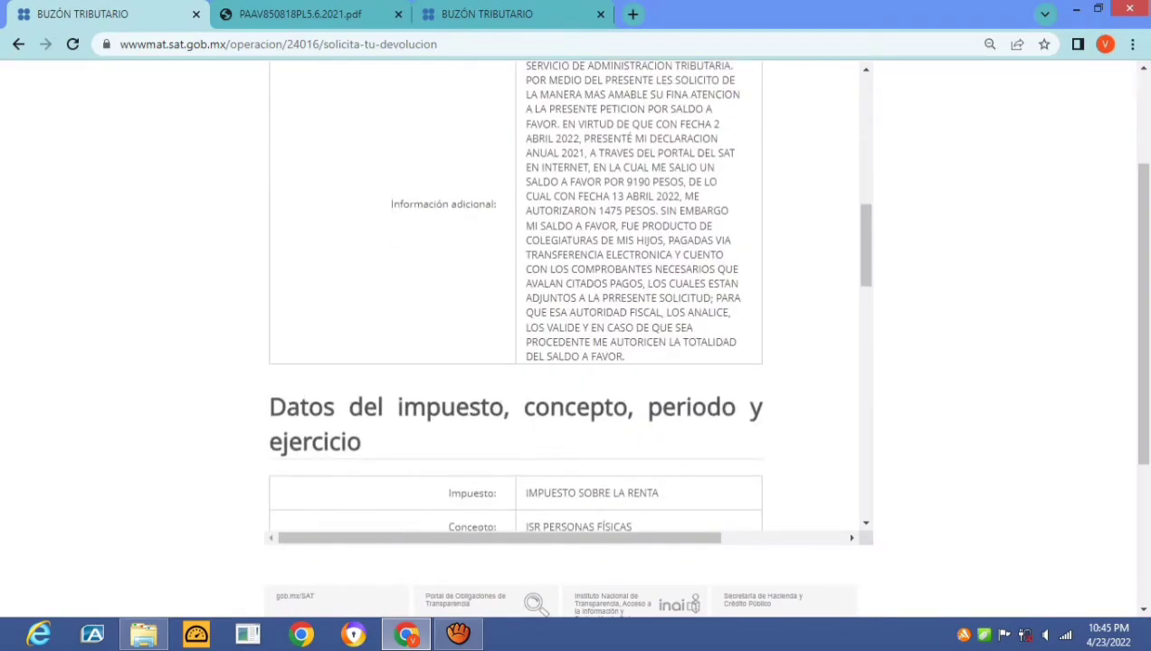
scroll(516, 299, "down", 3)
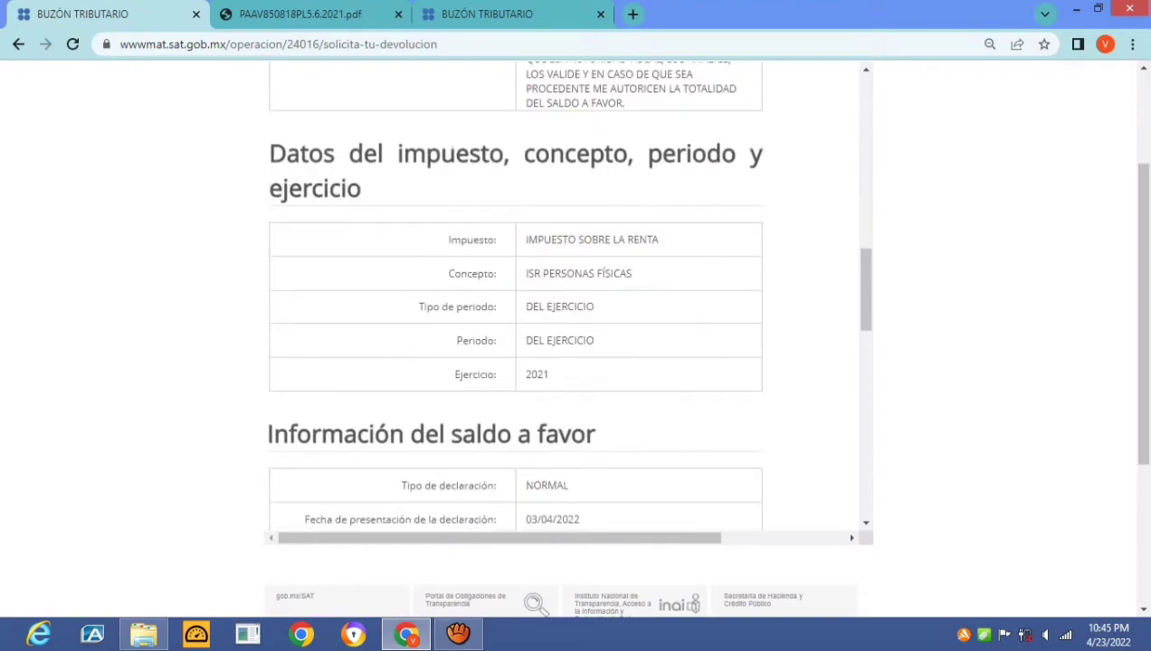
scroll(515, 299, "up", 8)
scroll(516, 299, "up", 3)
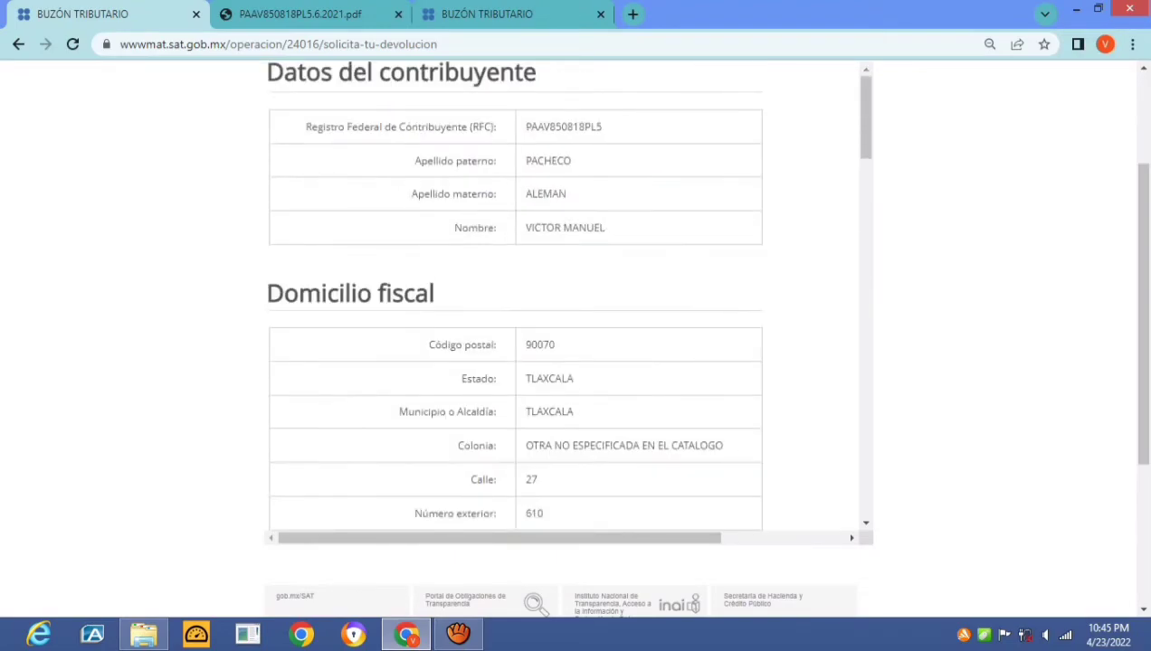
scroll(516, 298, "down", 10)
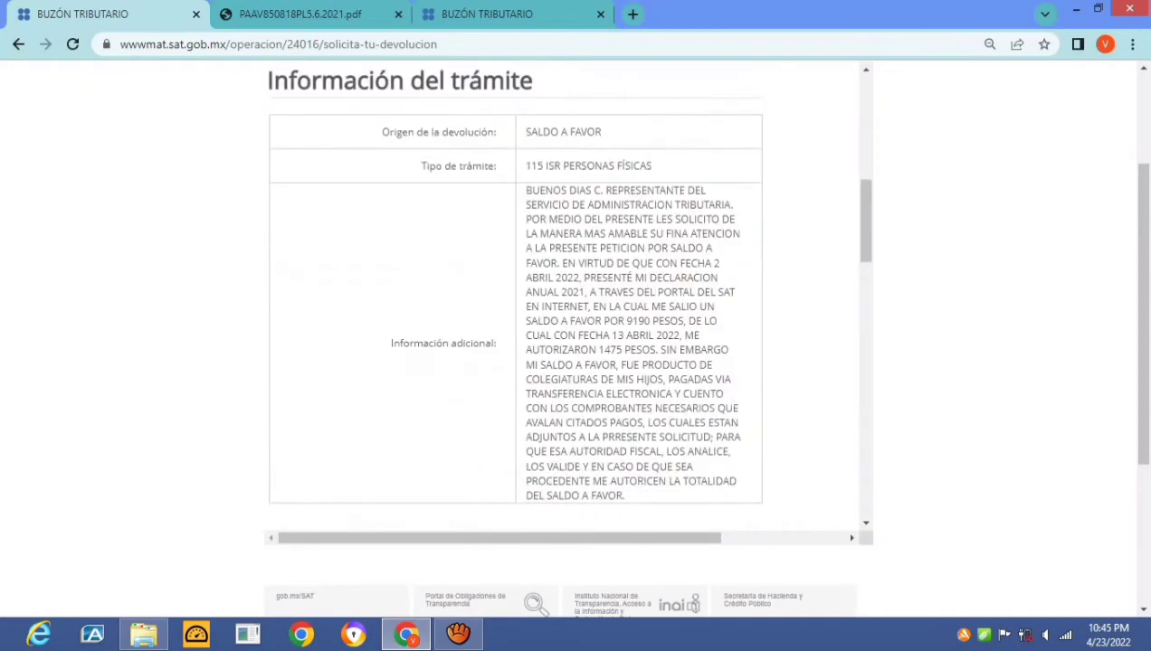
scroll(515, 298, "up", 7)
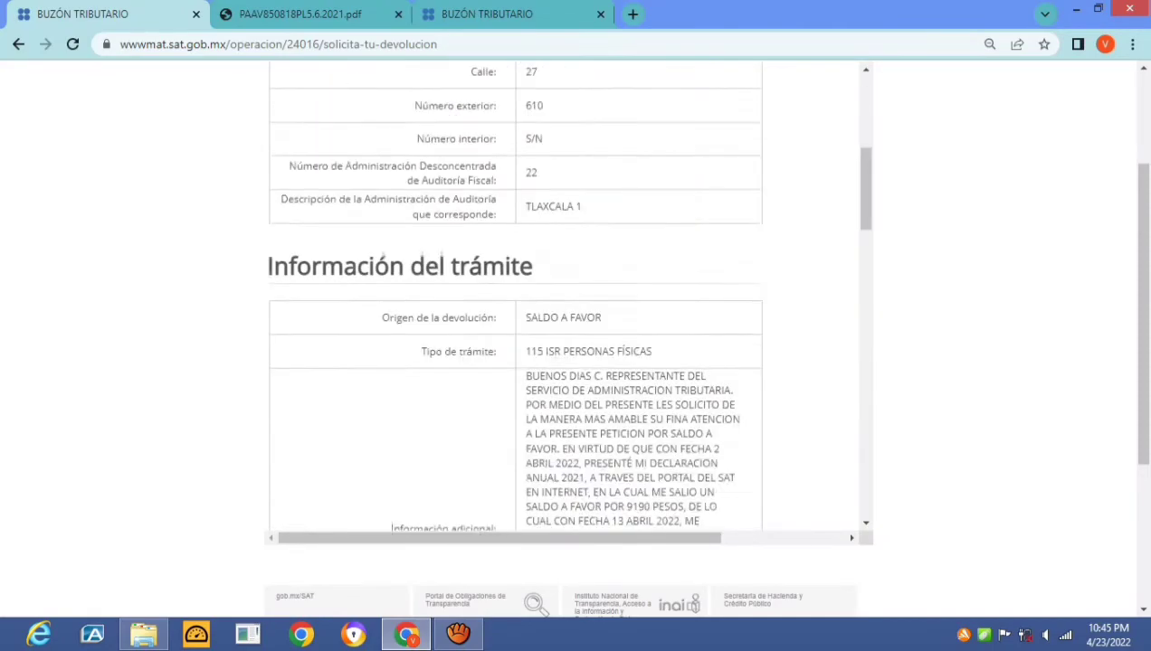
scroll(516, 299, "down", 3)
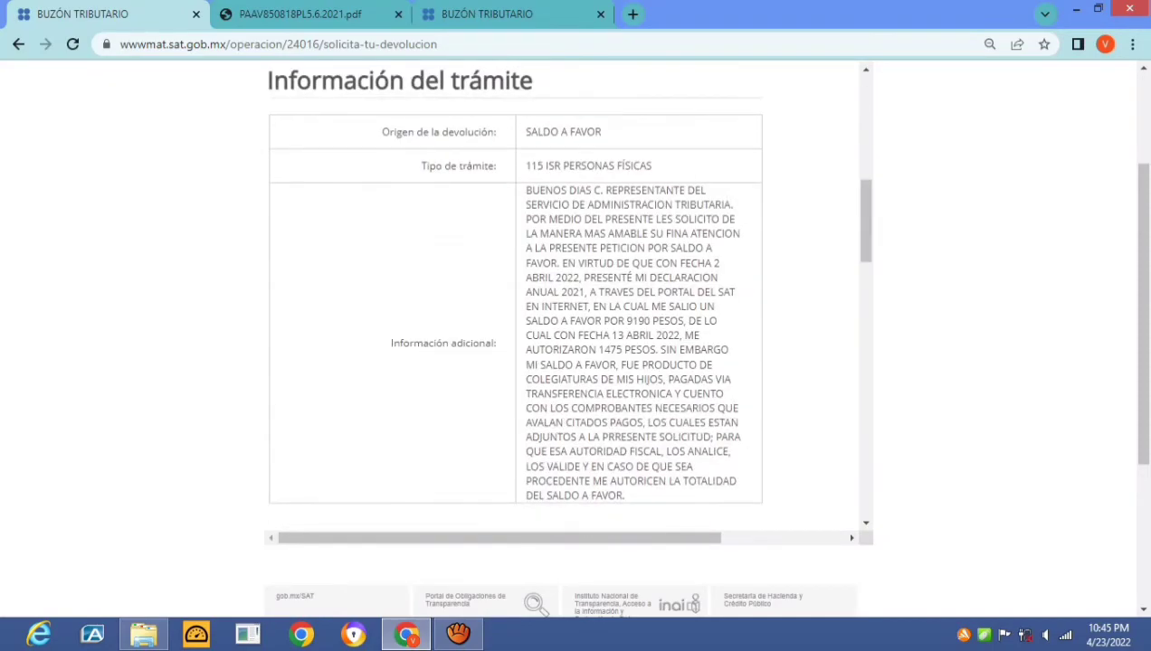
scroll(516, 299, "down", 3)
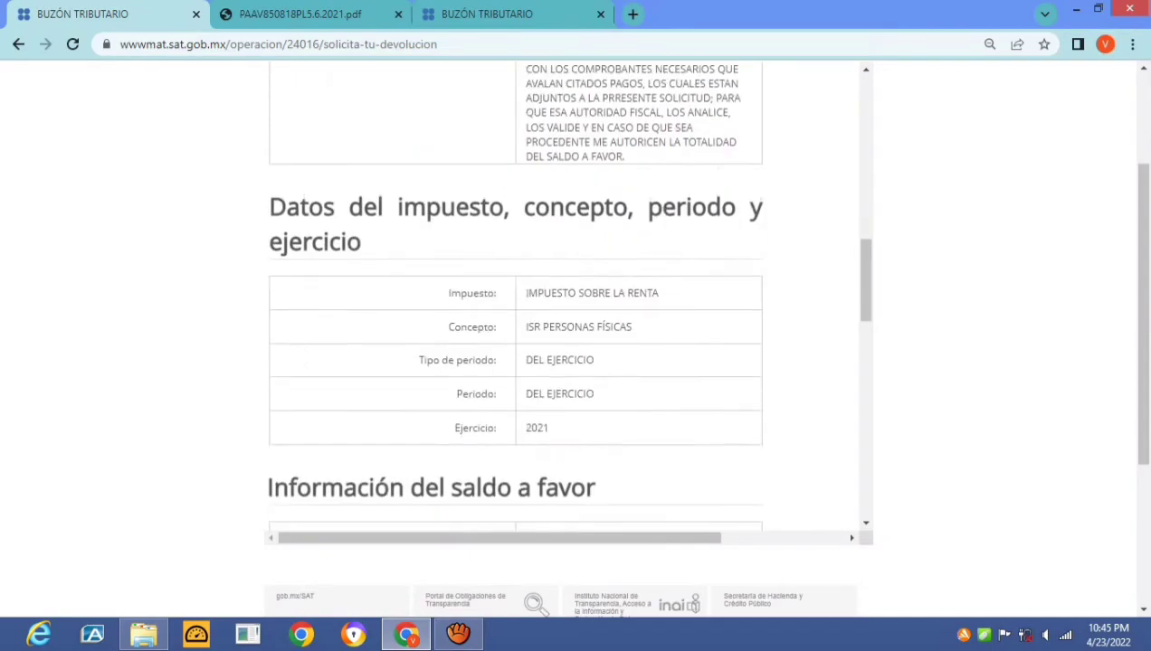
scroll(515, 299, "down", 2)
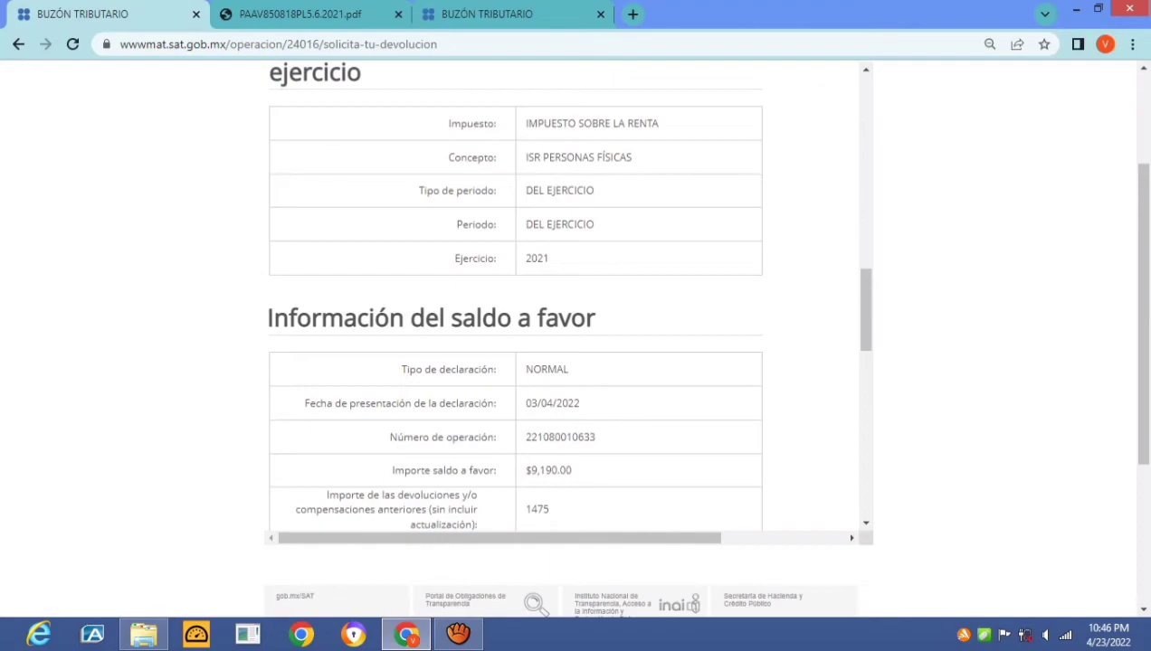
scroll(516, 298, "down", 3)
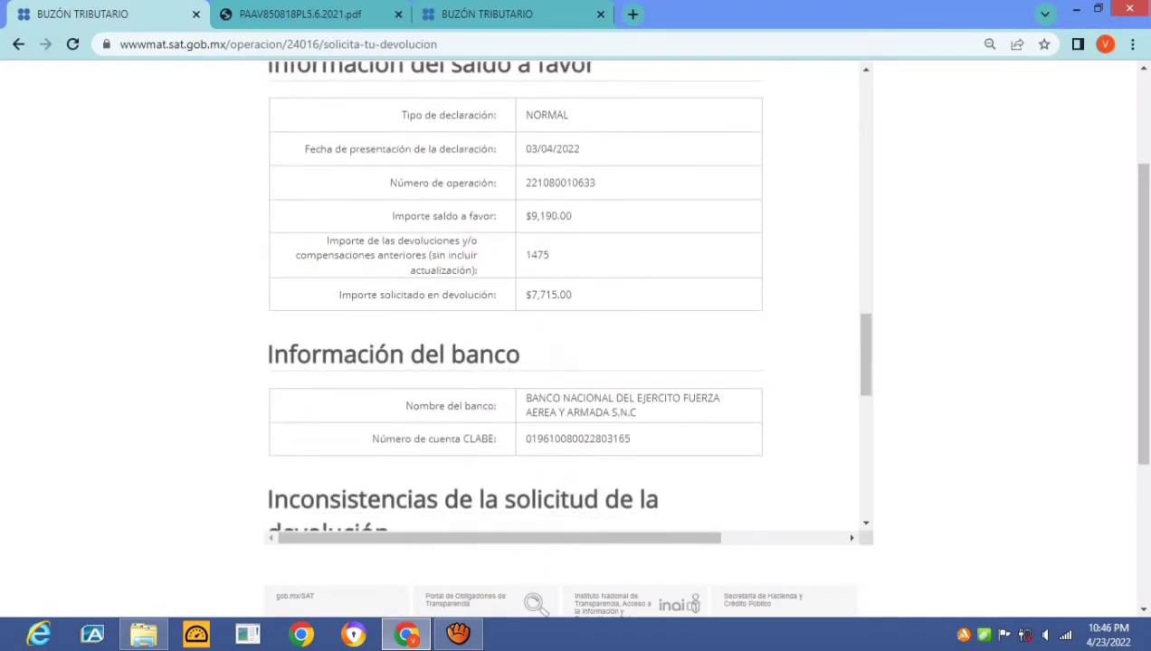
scroll(515, 299, "down", 1)
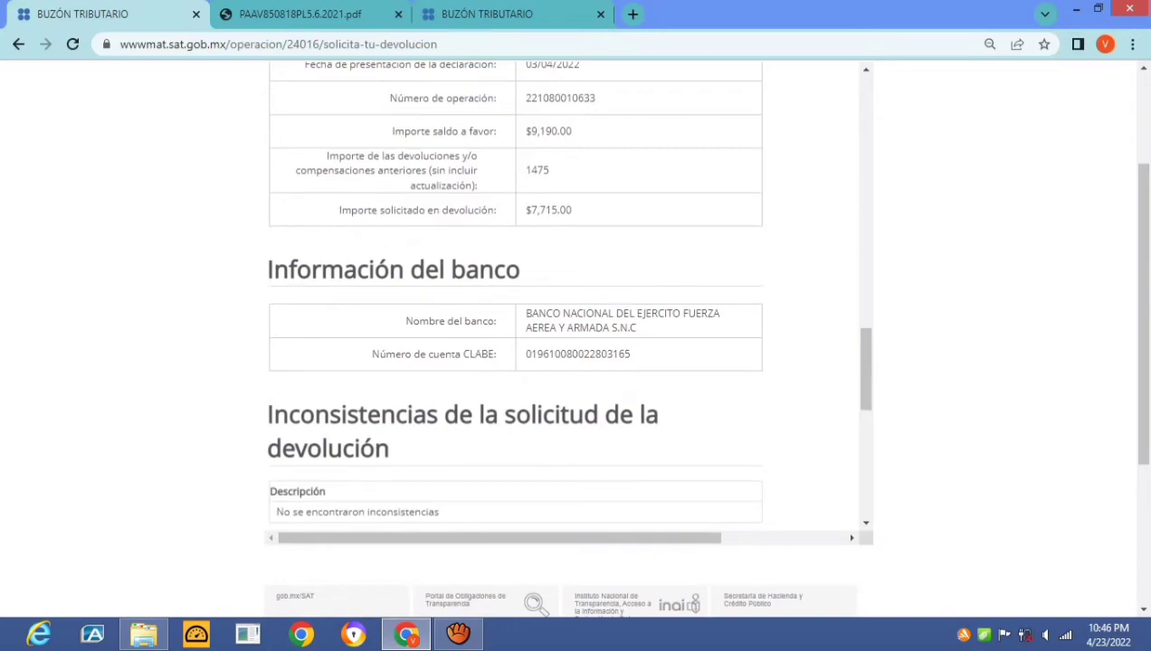
scroll(516, 299, "down", 3)
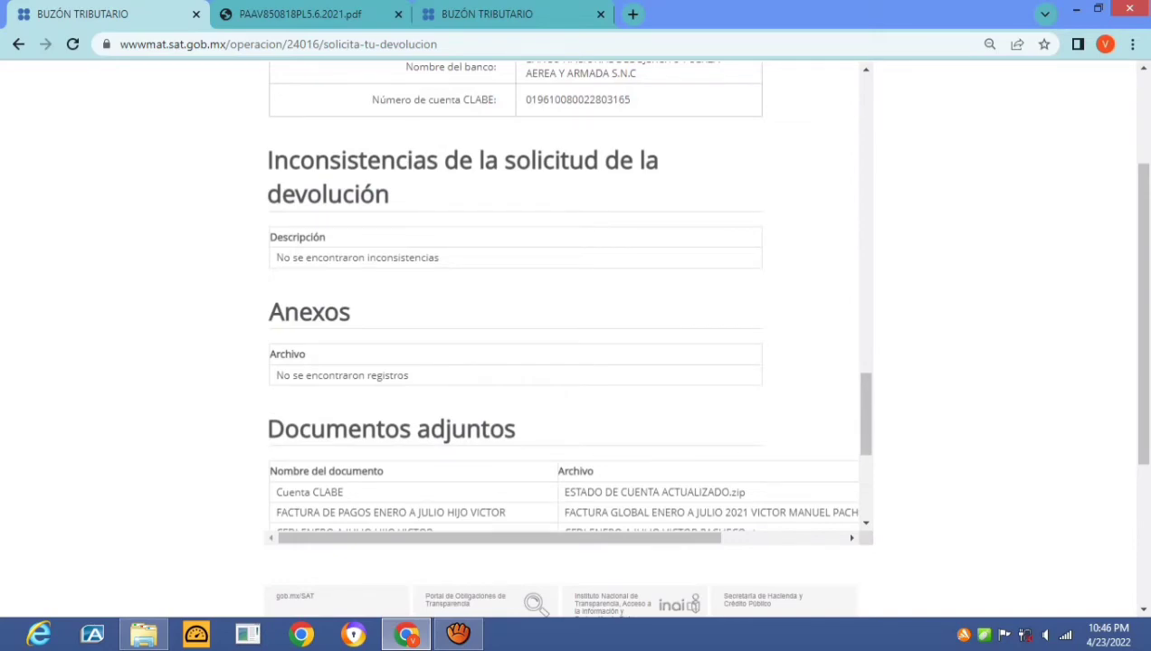
scroll(515, 298, "down", 1)
scroll(561, 299, "down", 3)
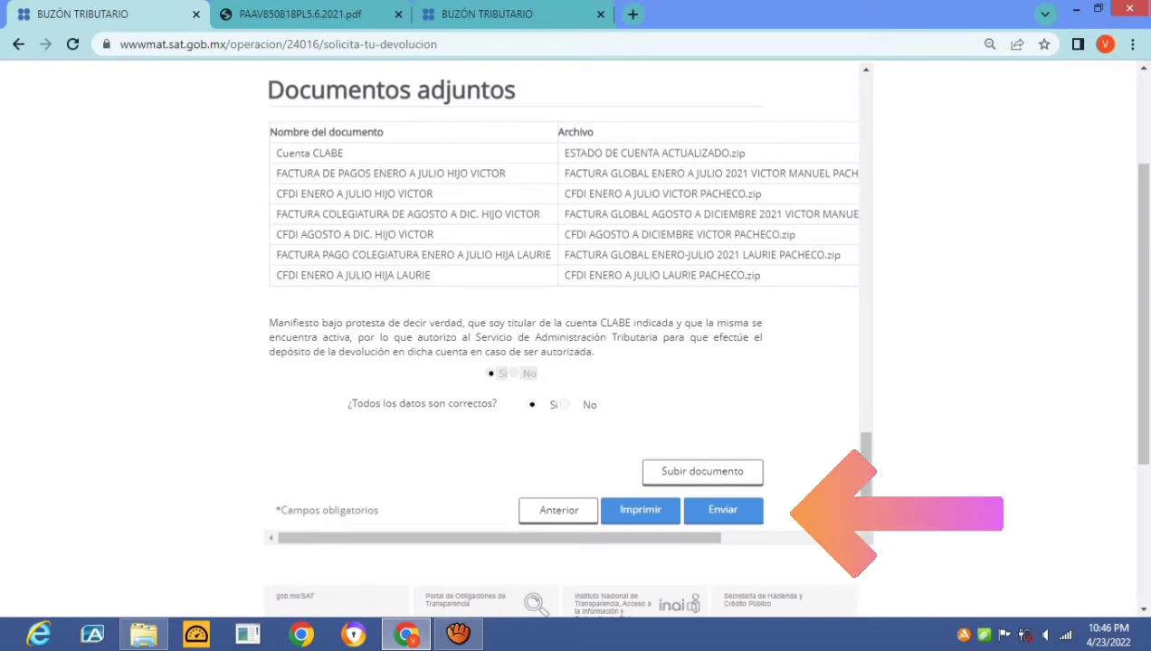
scroll(561, 298, "down", 1)
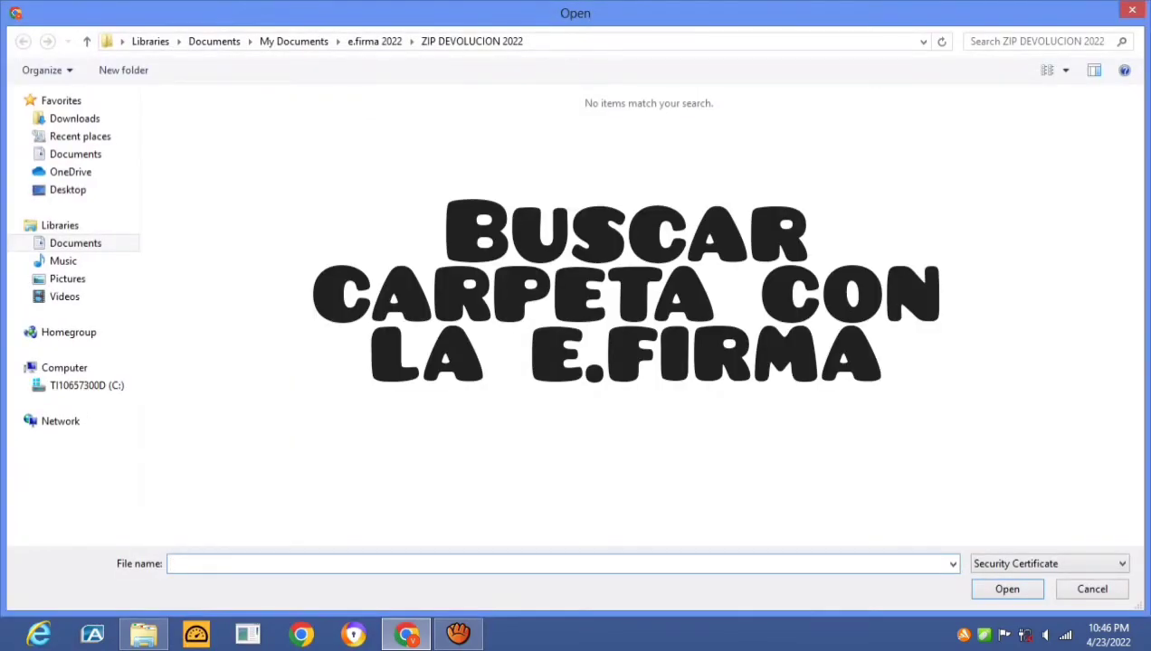
Load the e.firma .cer certificate from the e.firma 2022 folder into the signing form
left_click(294, 41)
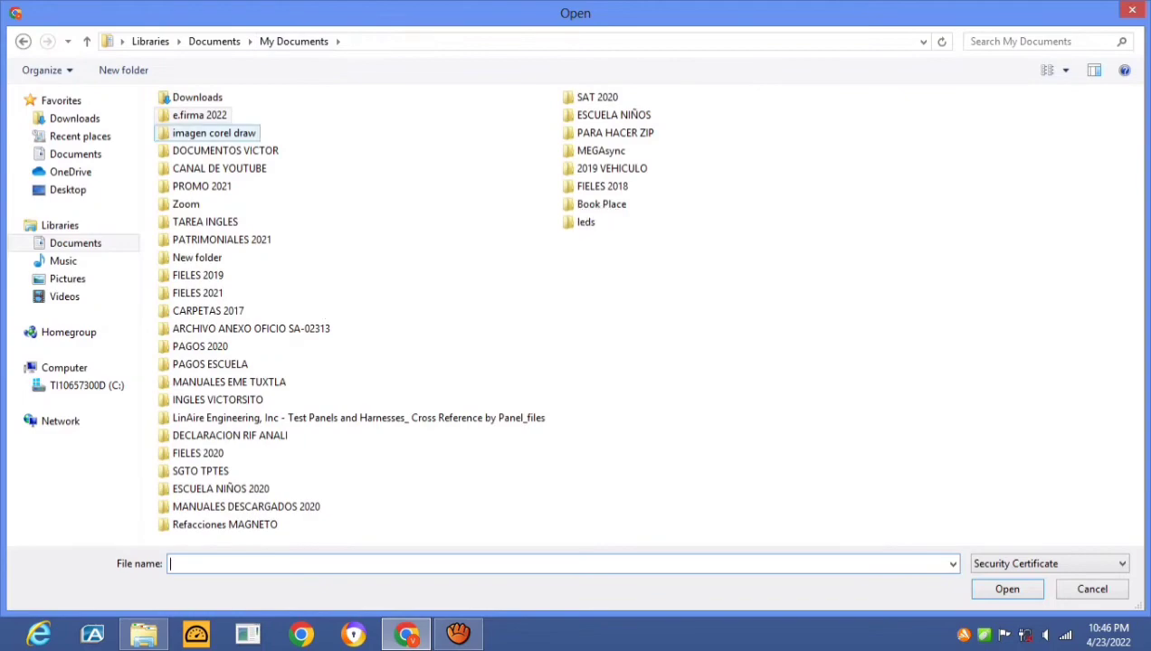
left_click(199, 115)
left_click(205, 133)
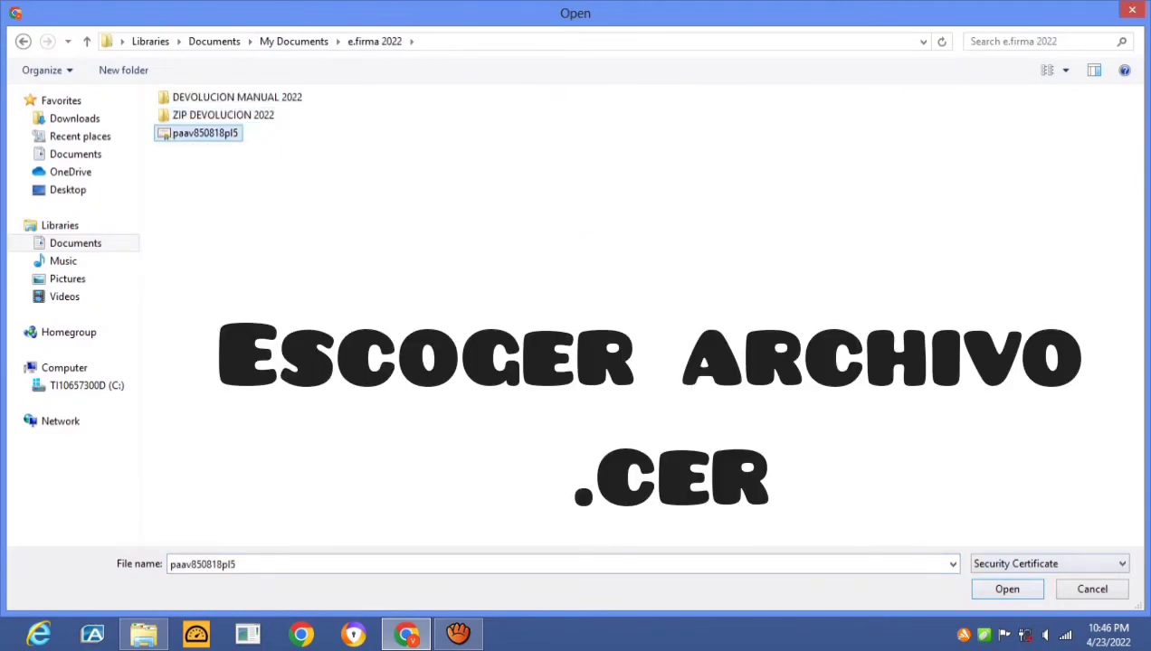
key("Return")
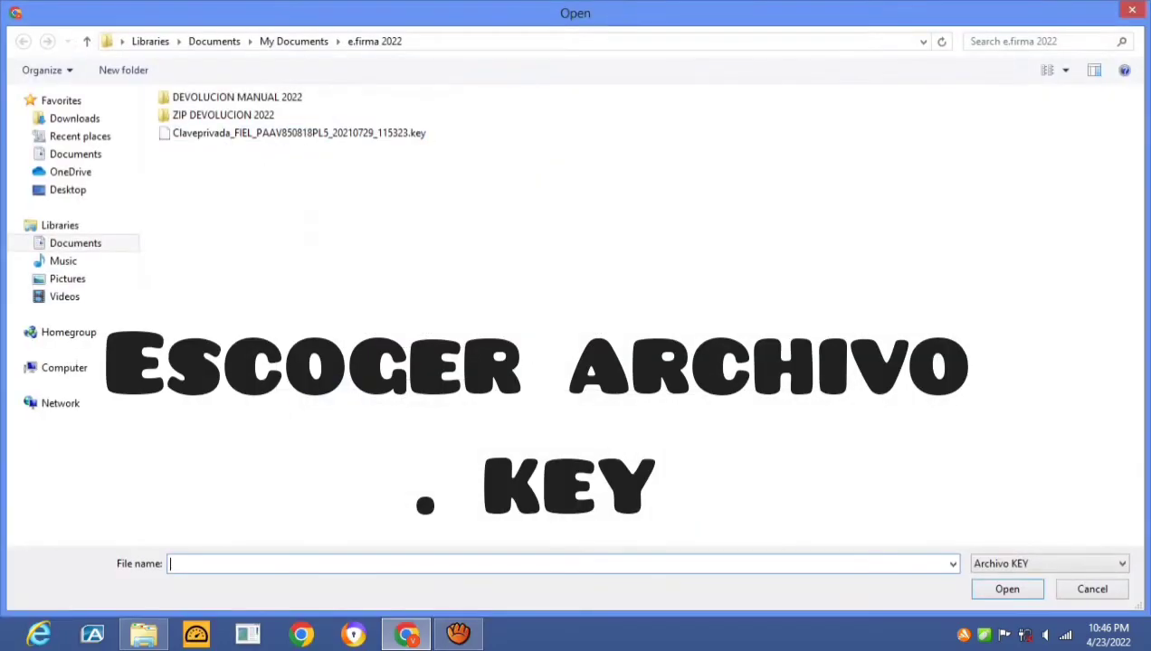
Load the private key file, enter its password, sign the request, and decline saving the password
left_click(299, 133)
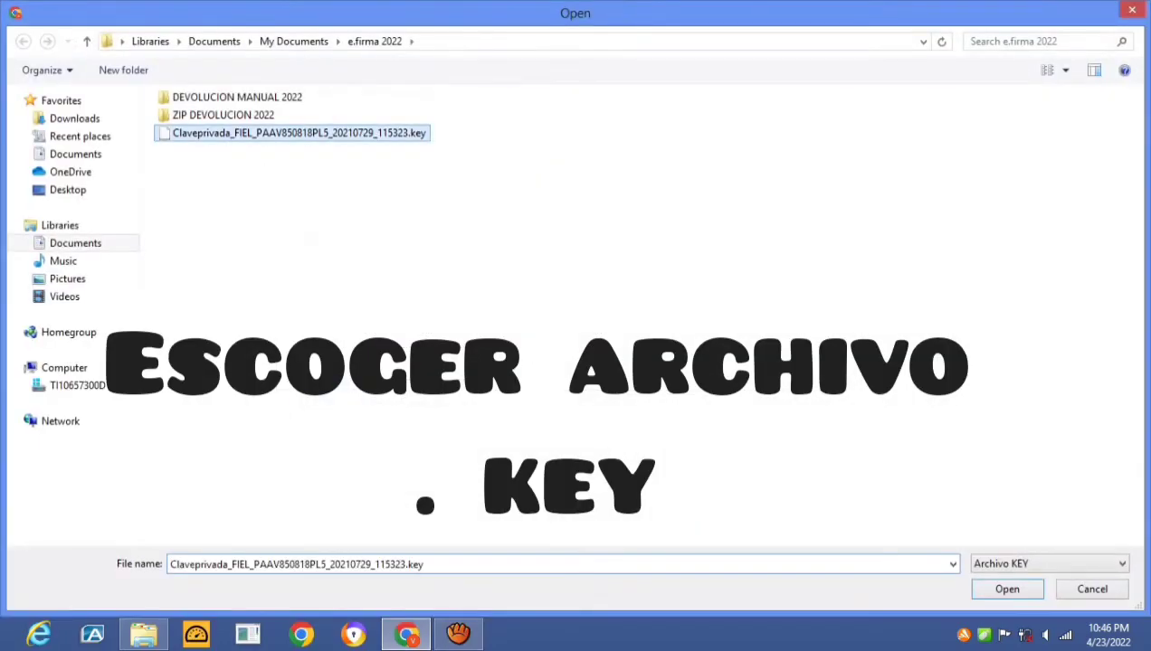
key("Return")
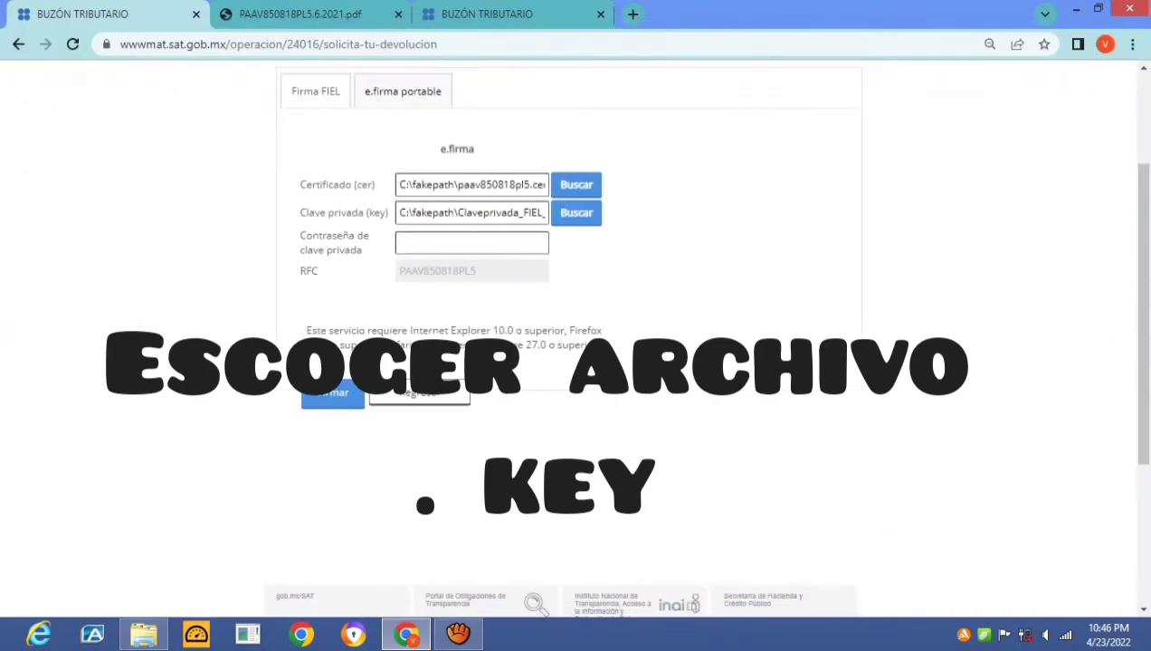
left_click(456, 242)
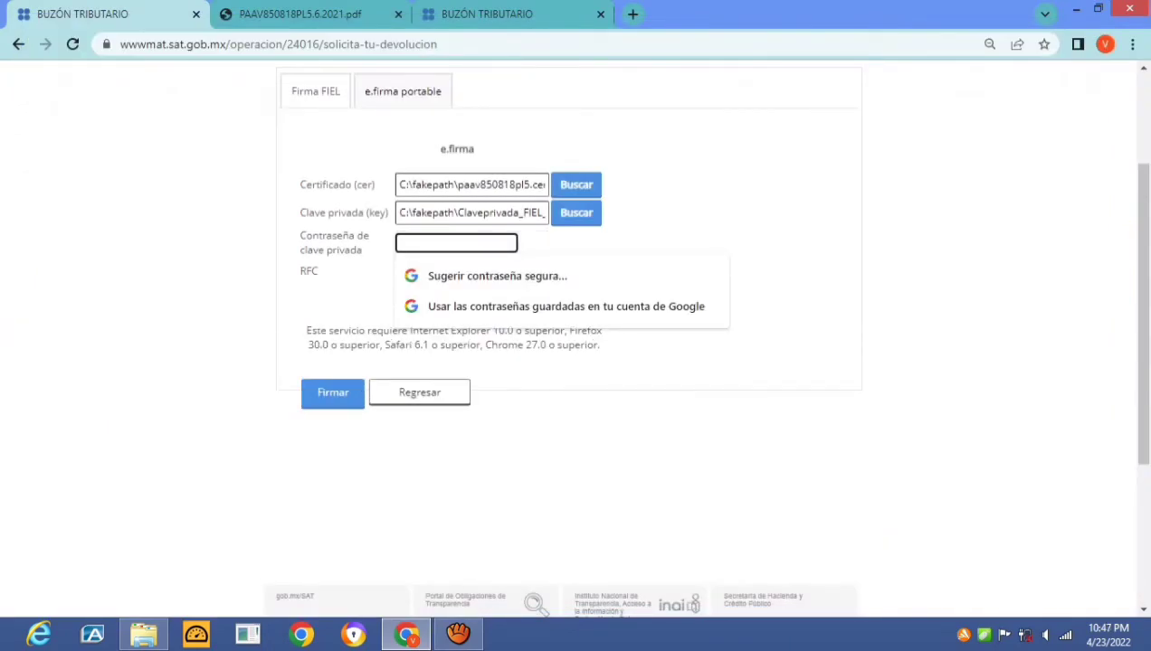
key("ctrl+t")
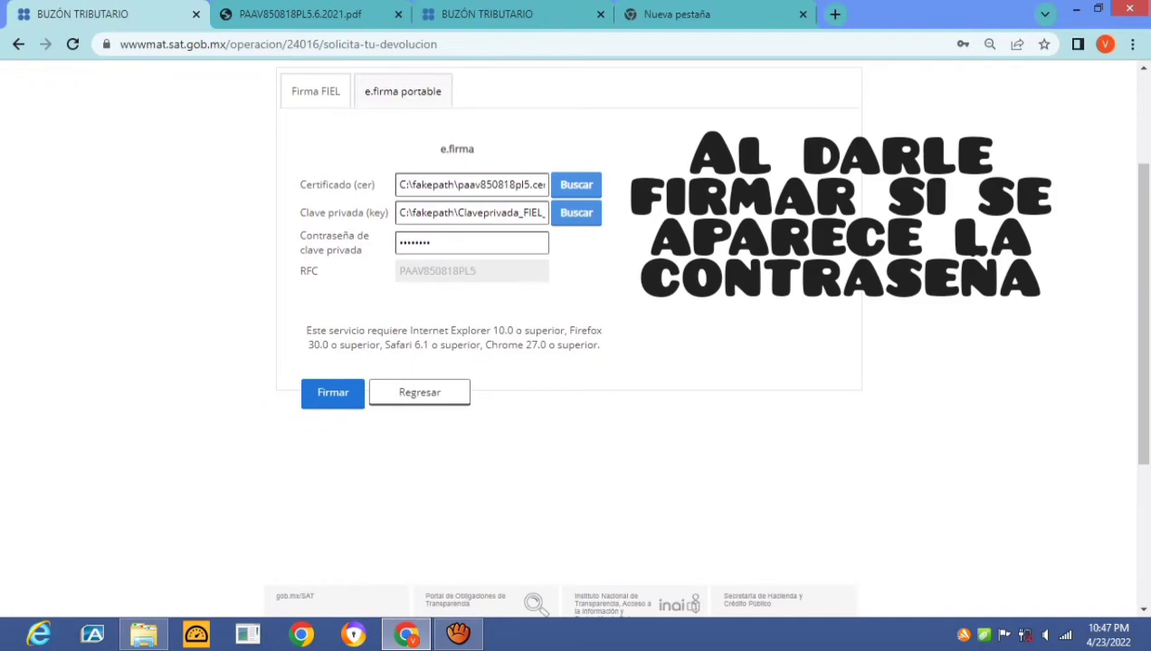
key("Return")
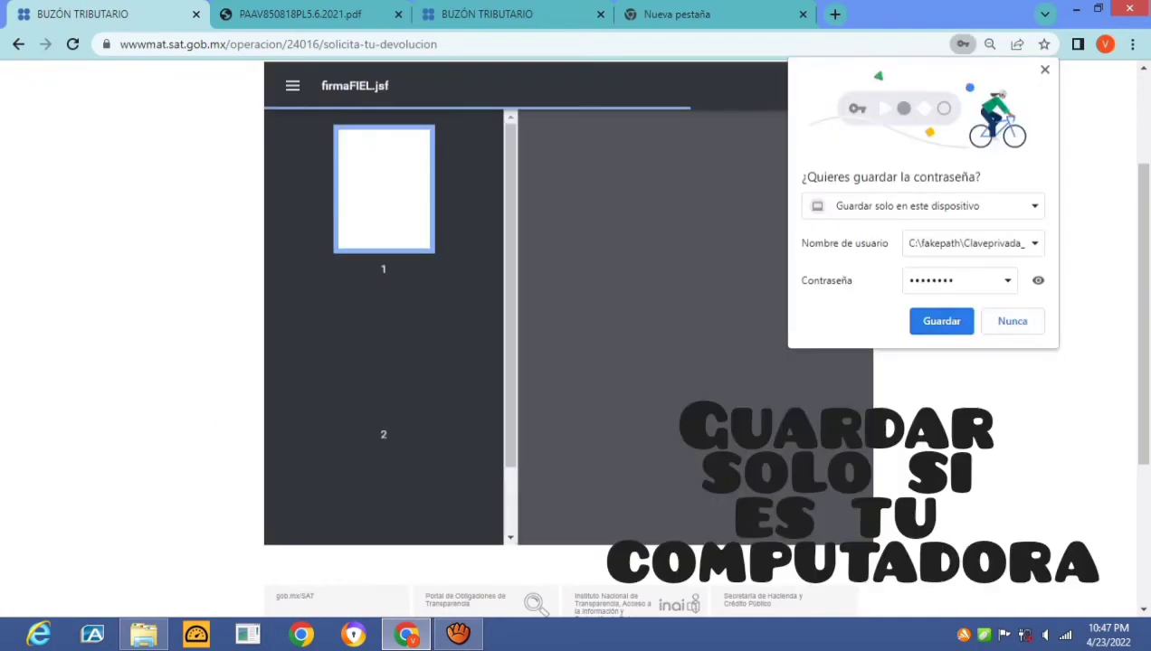
left_click(1013, 321)
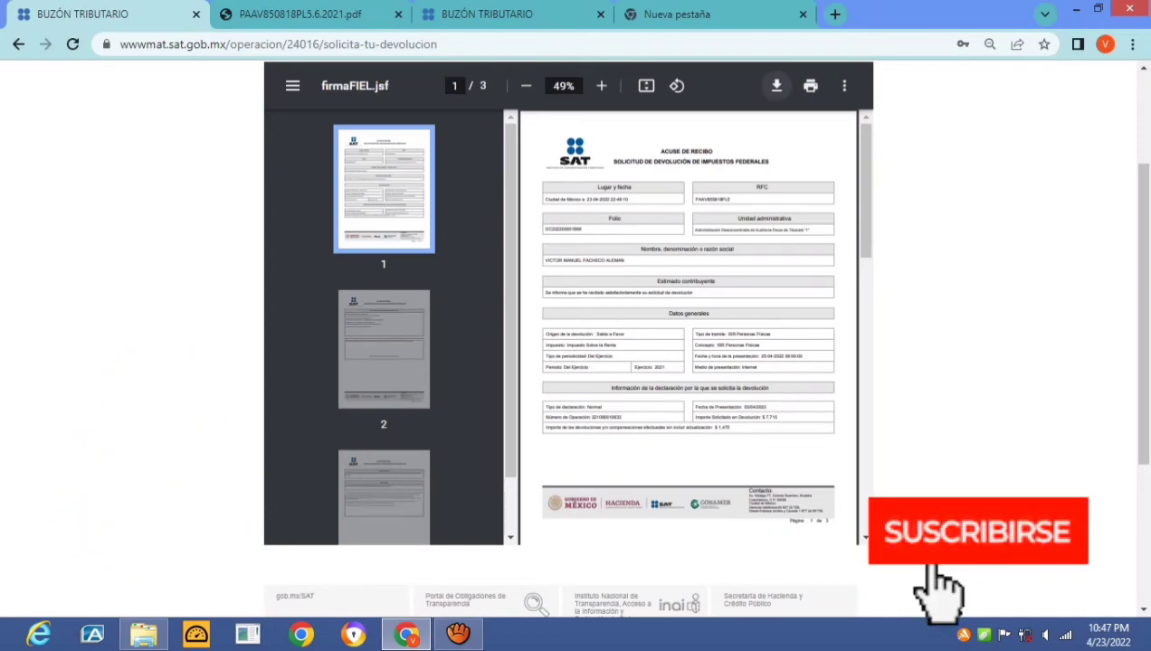
Save the signed acuse firmaFIEL into Documents > e.firma 2022
key("ctrl+s")
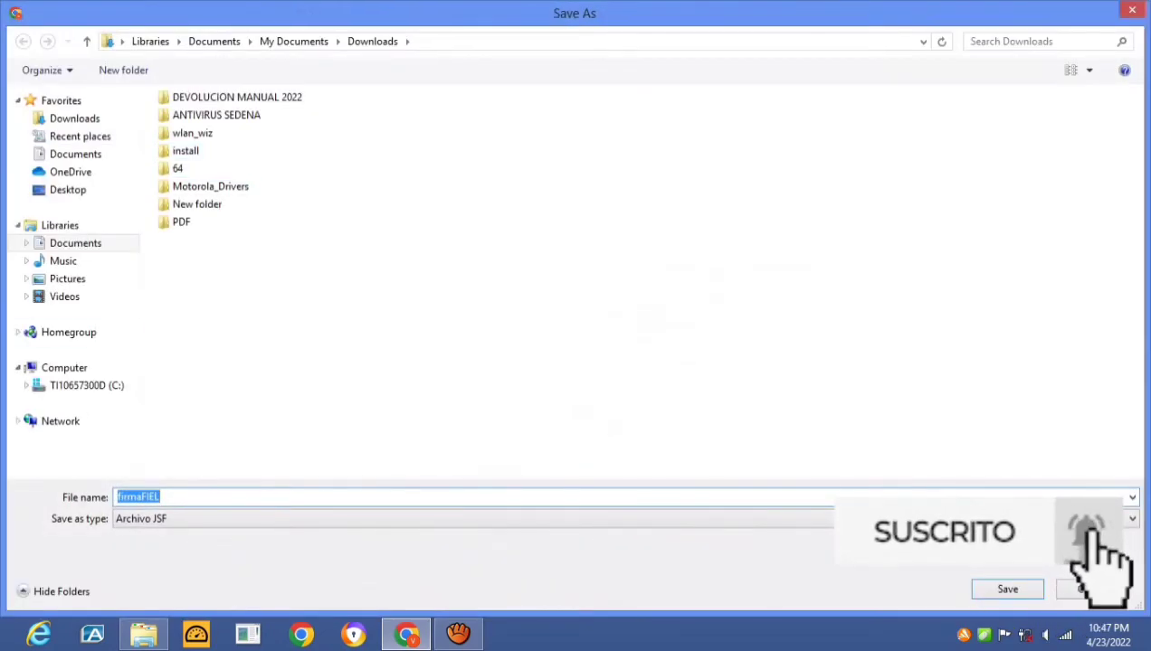
left_click(75, 242)
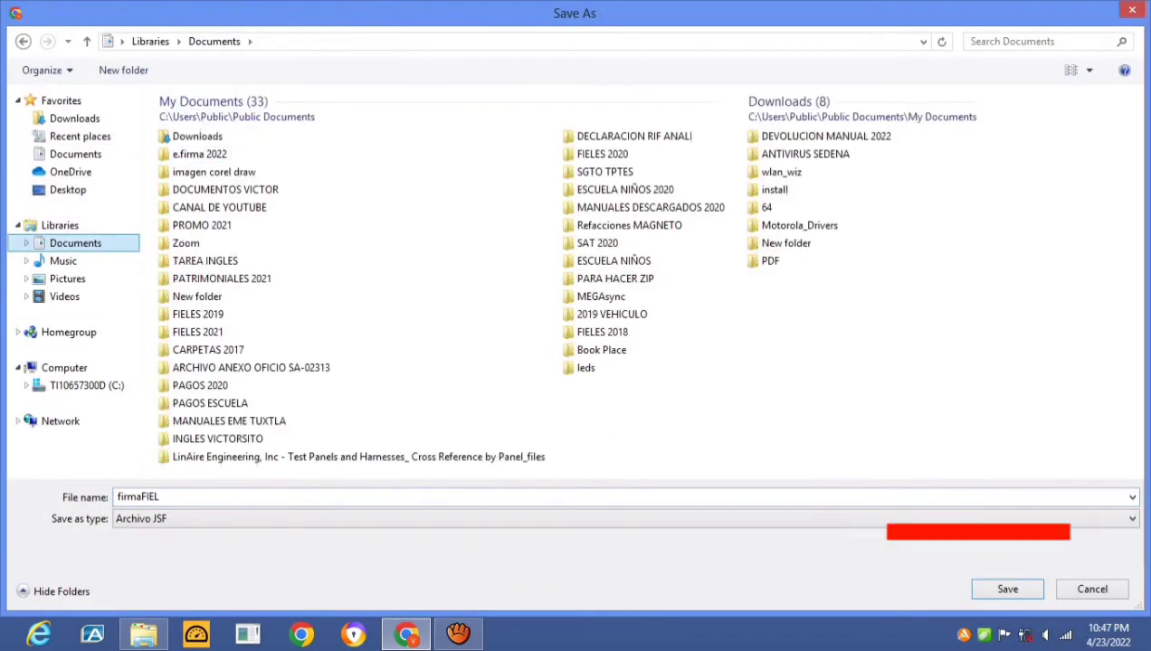
double_click(199, 154)
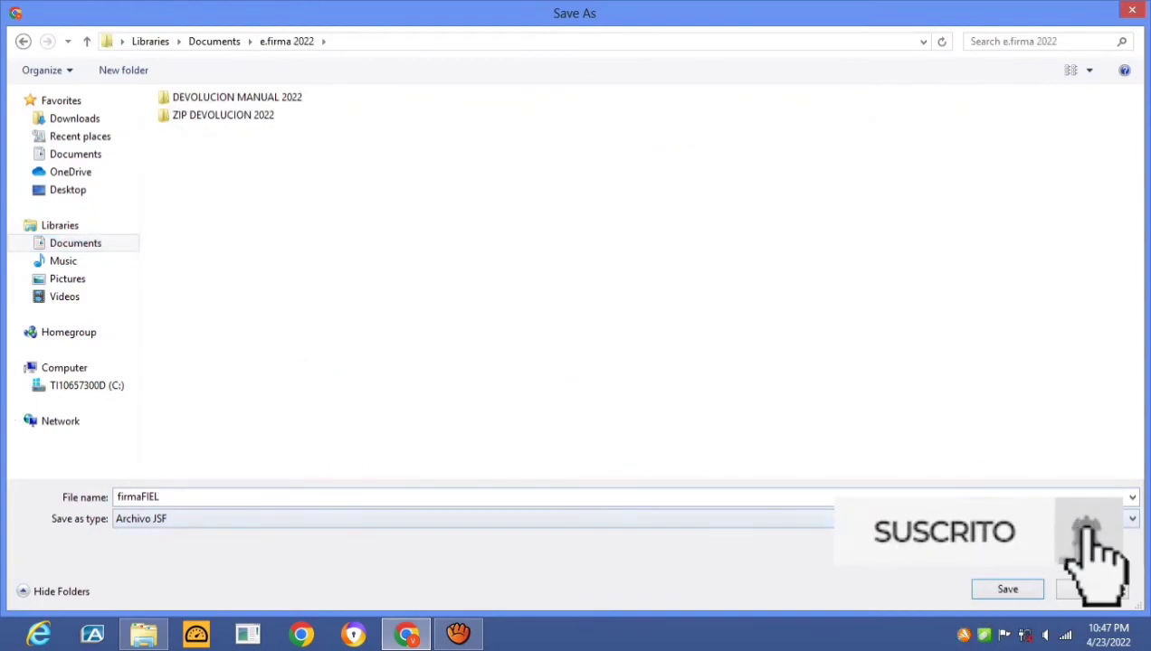
left_click(1019, 587)
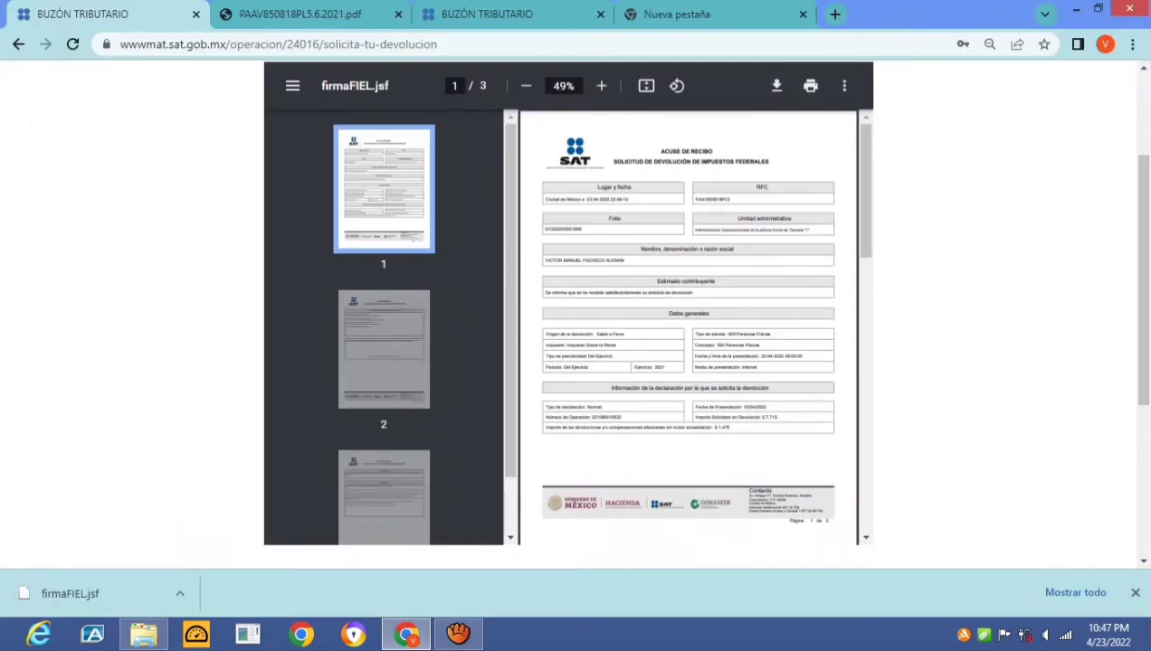
Review the acuse's three pages confirming the $7,715 ISR refund request for ejercicio 2021
scroll(688, 326, "down", 10)
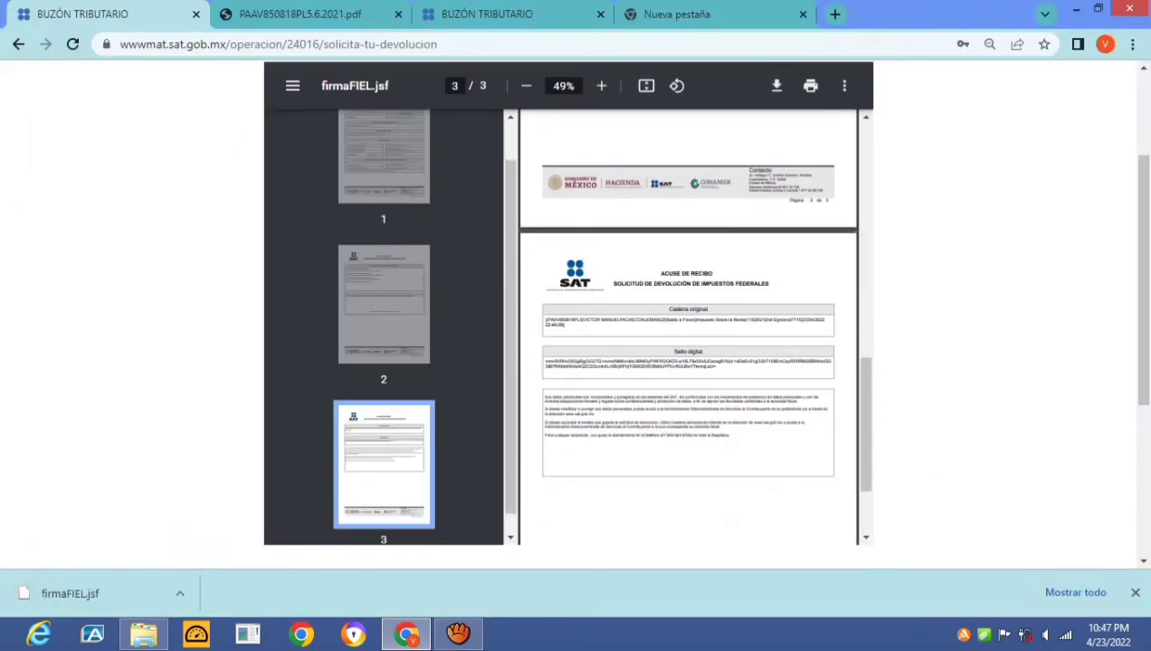
scroll(384, 325, "up", 1)
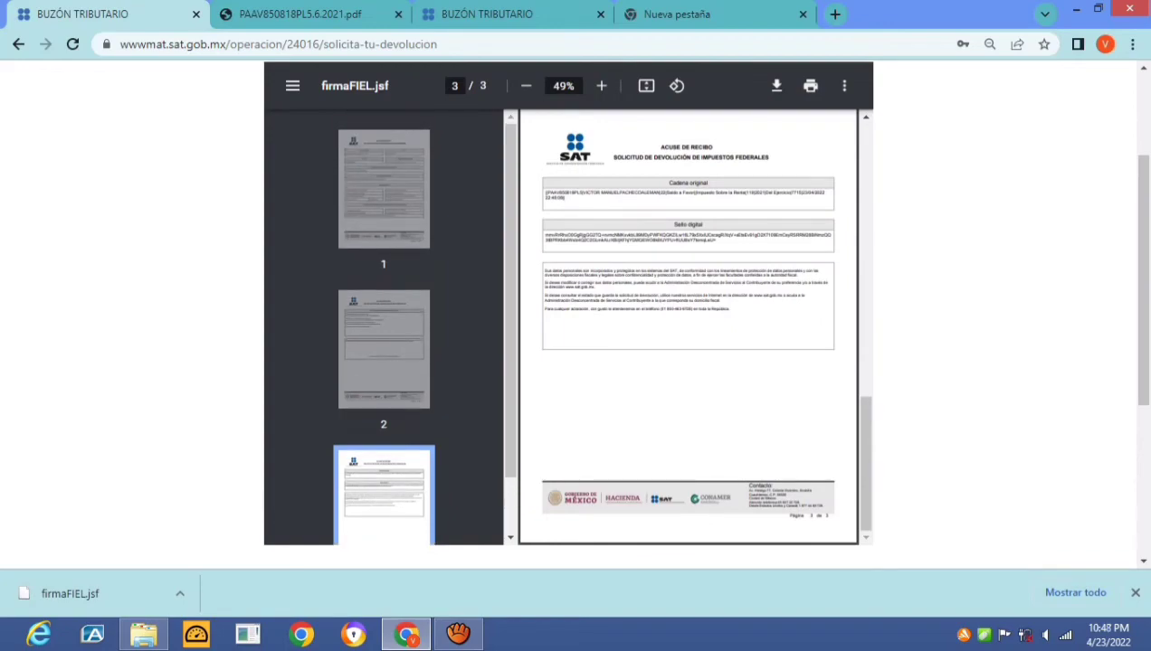
scroll(688, 326, "up", 10)
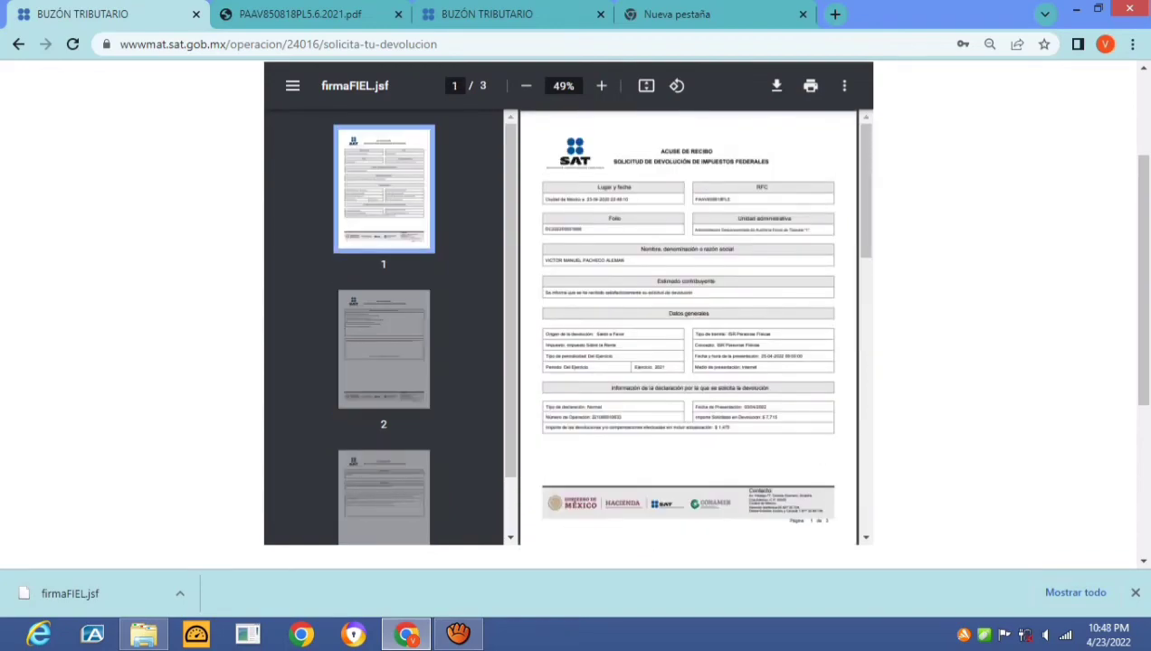
scroll(569, 312, "up", 2)
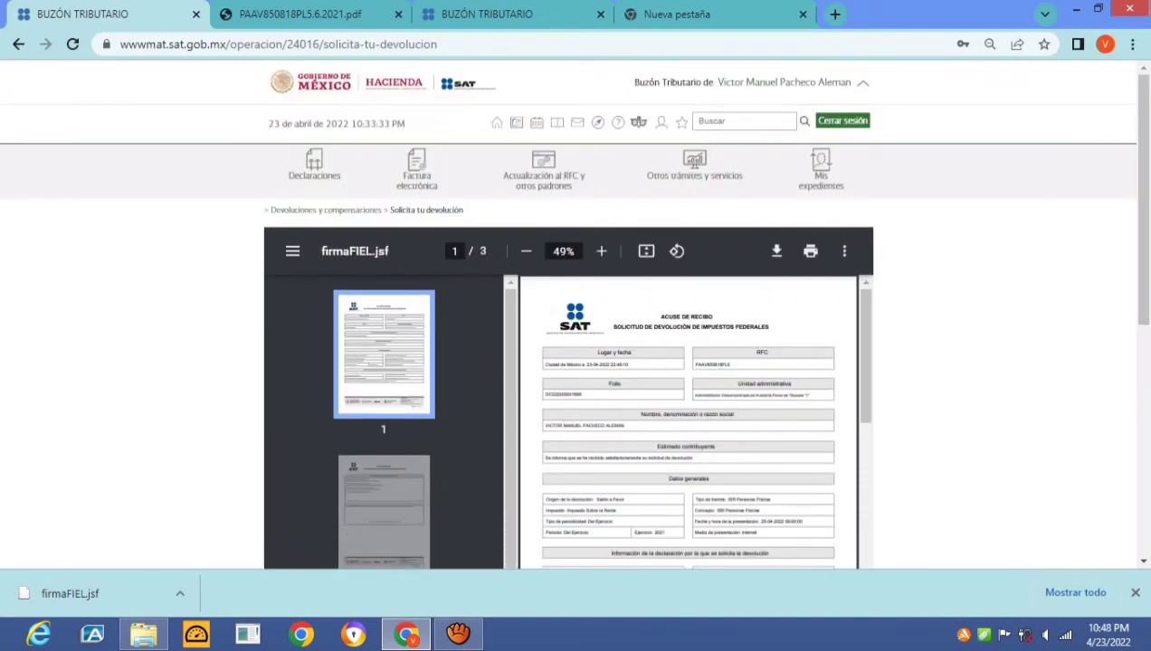
scroll(416, 172, "down", 5)
scroll(416, 172, "up", 5)
mouse_move(416, 172)
scroll(687, 421, "down", 10)
scroll(687, 420, "down", 10)
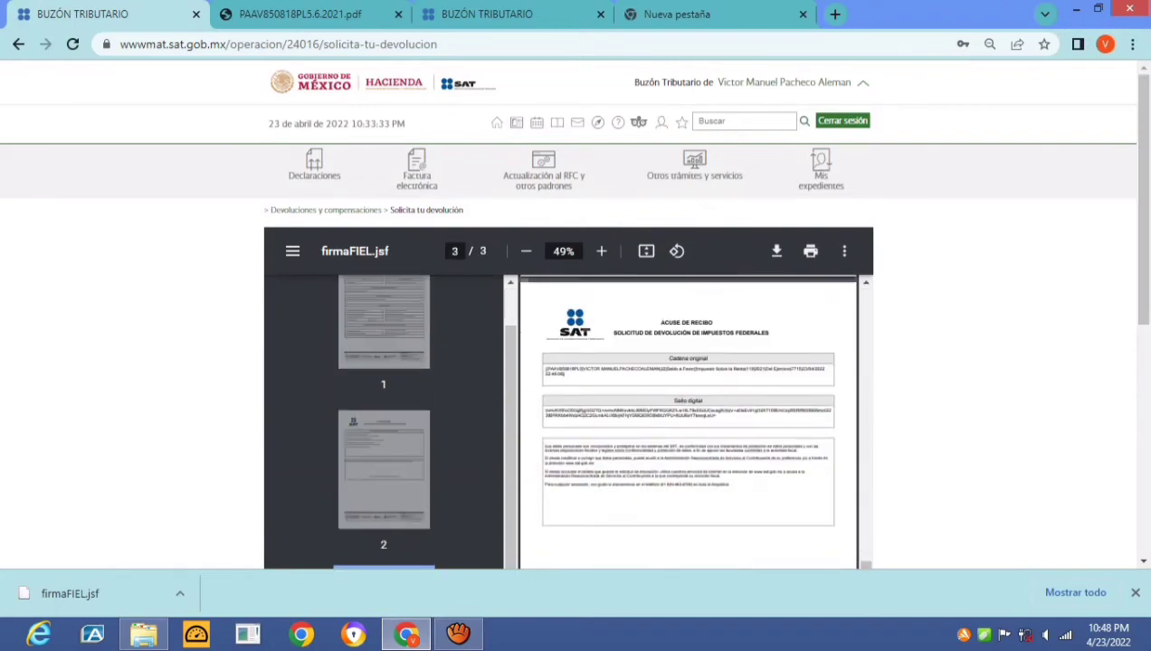
scroll(687, 172, "up", 10)
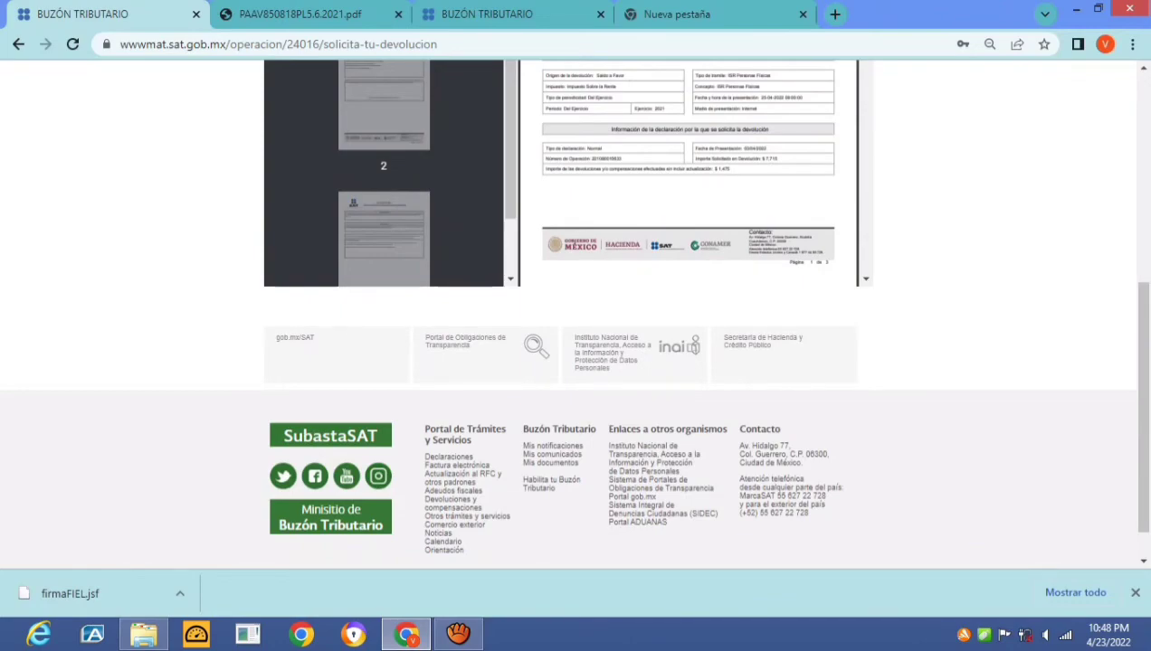
scroll(568, 362, "up", 15)
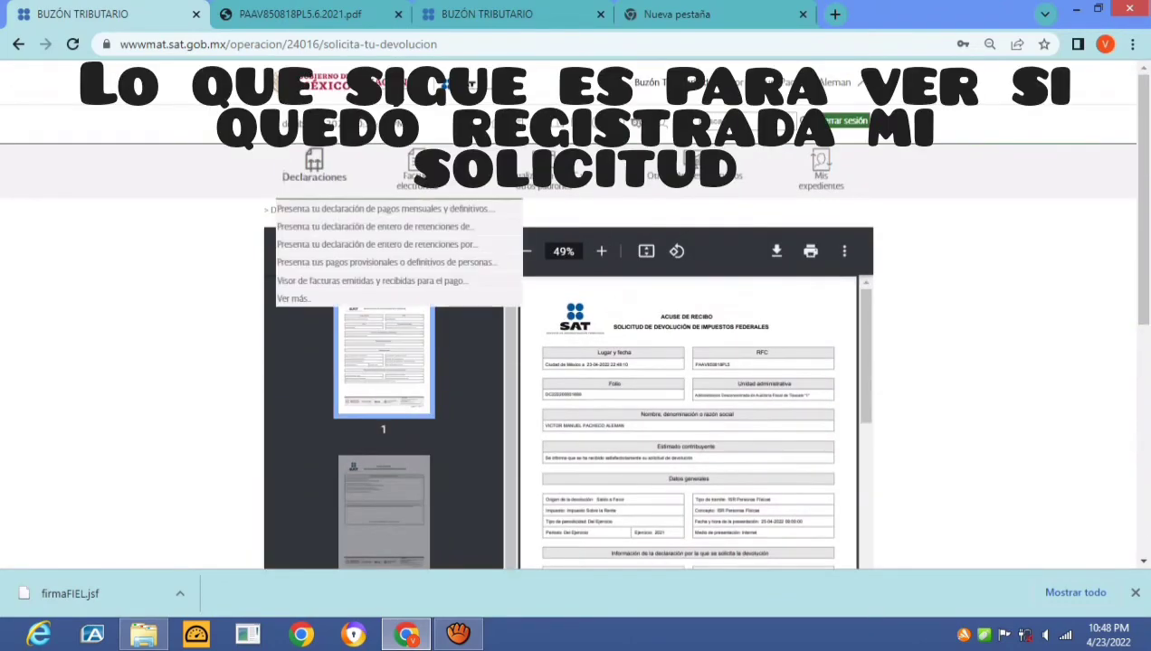
mouse_move(694, 181)
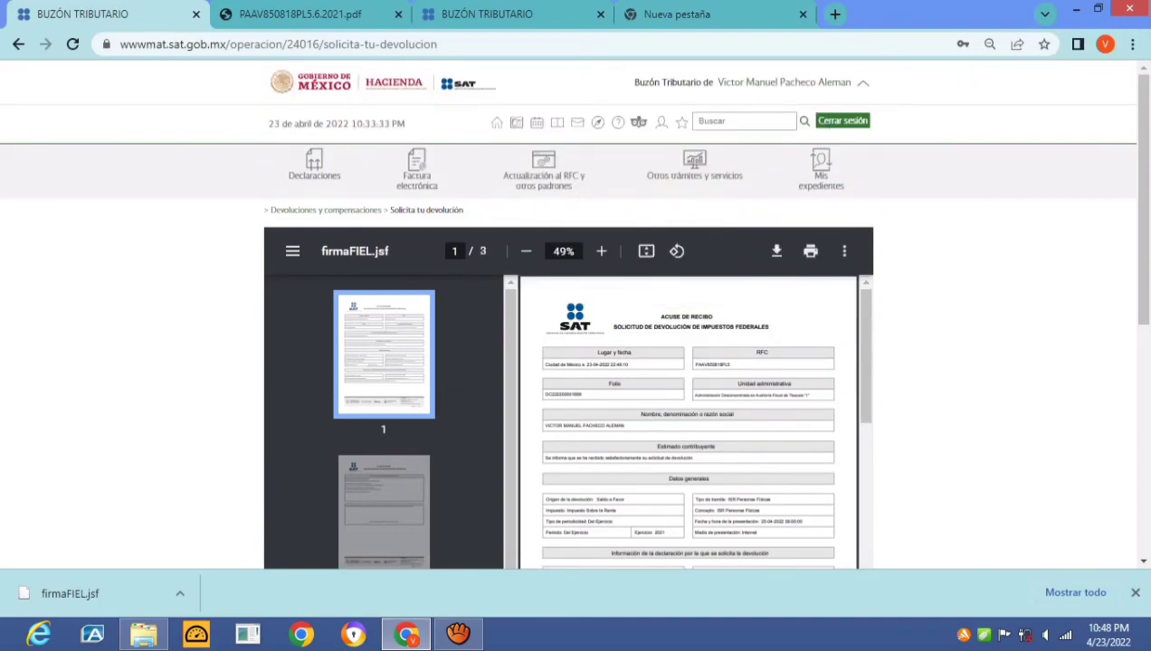
In the new tab, load sat.gob.mx and go to Devoluciones y compensaciones > Seguimiento de trámites y requerimientos
key("ctrl+3")
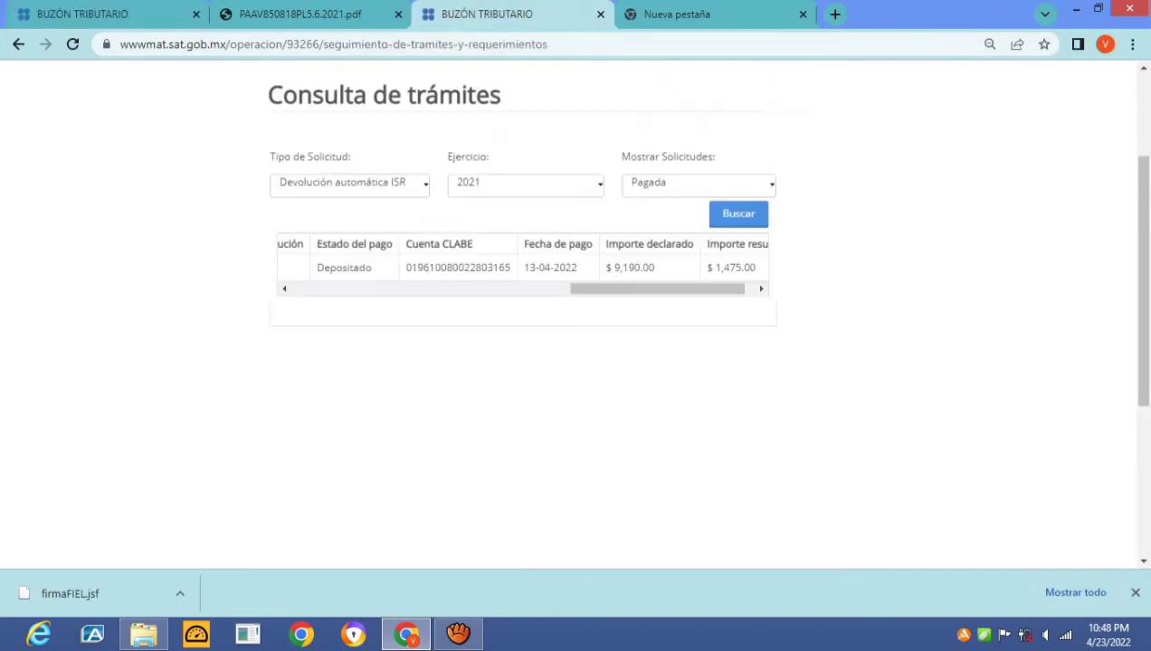
scroll(543, 181, "up", 2)
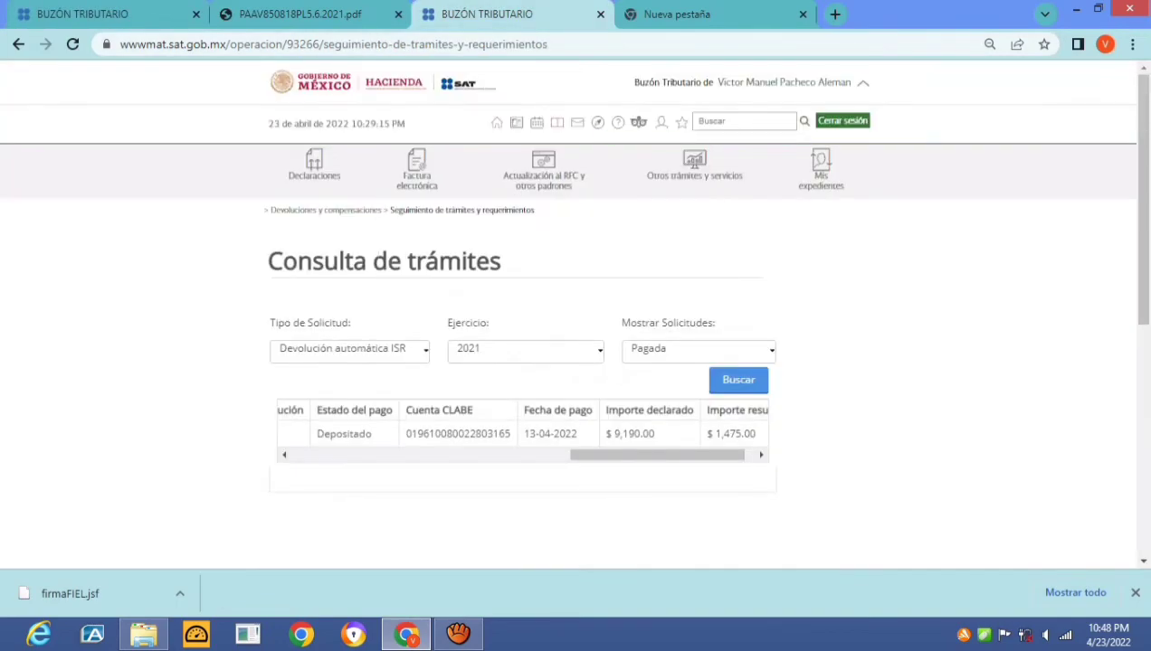
key("ctrl+4")
type("F")
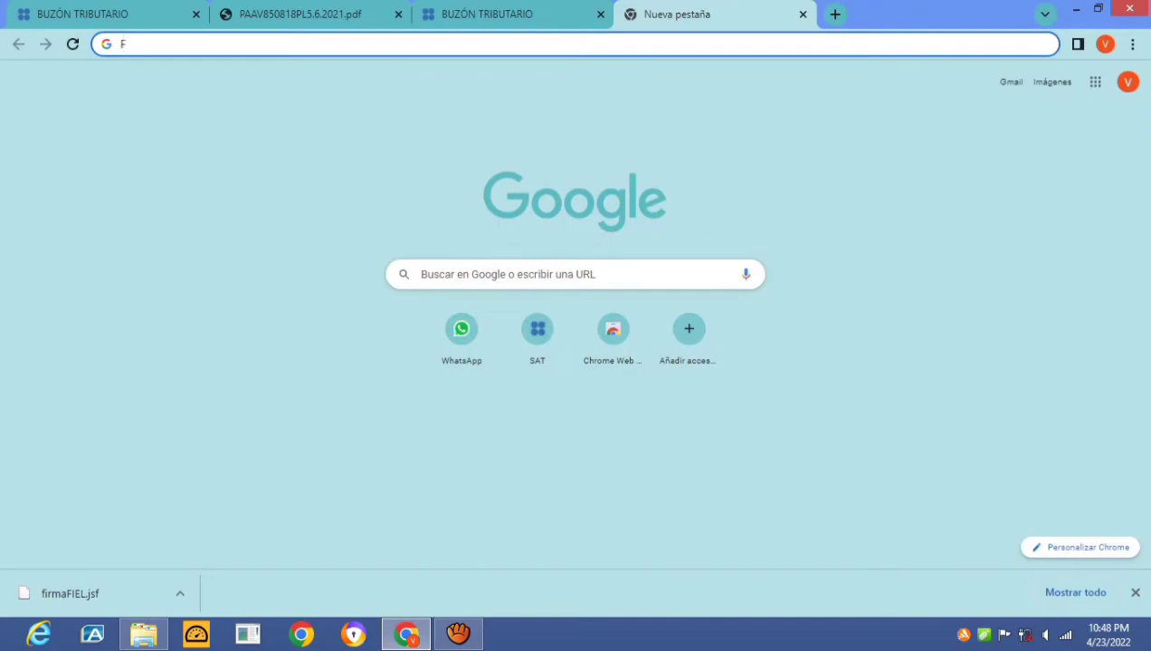
key("BackSpace")
type("sat.gob.mx")
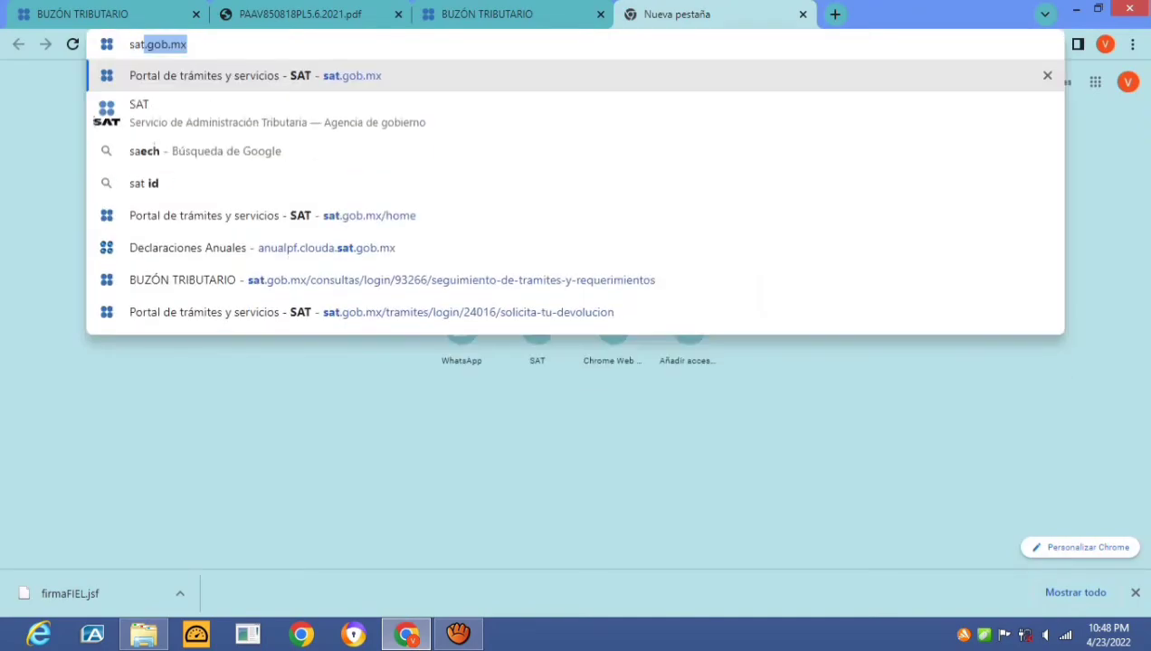
key("Return")
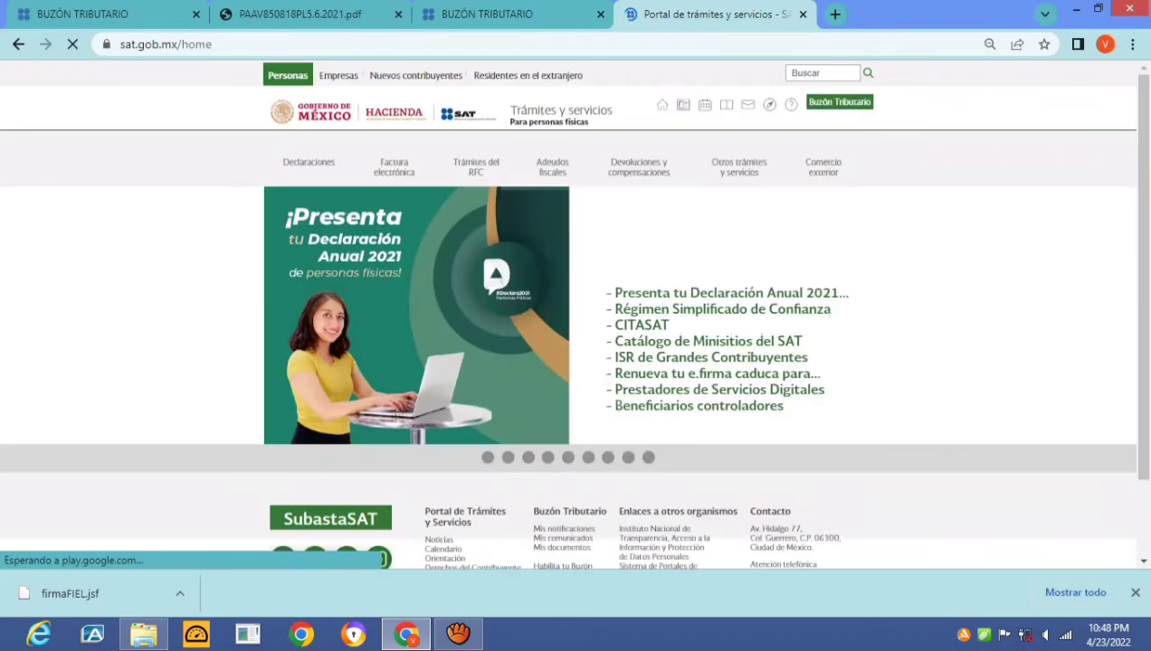
mouse_move(639, 148)
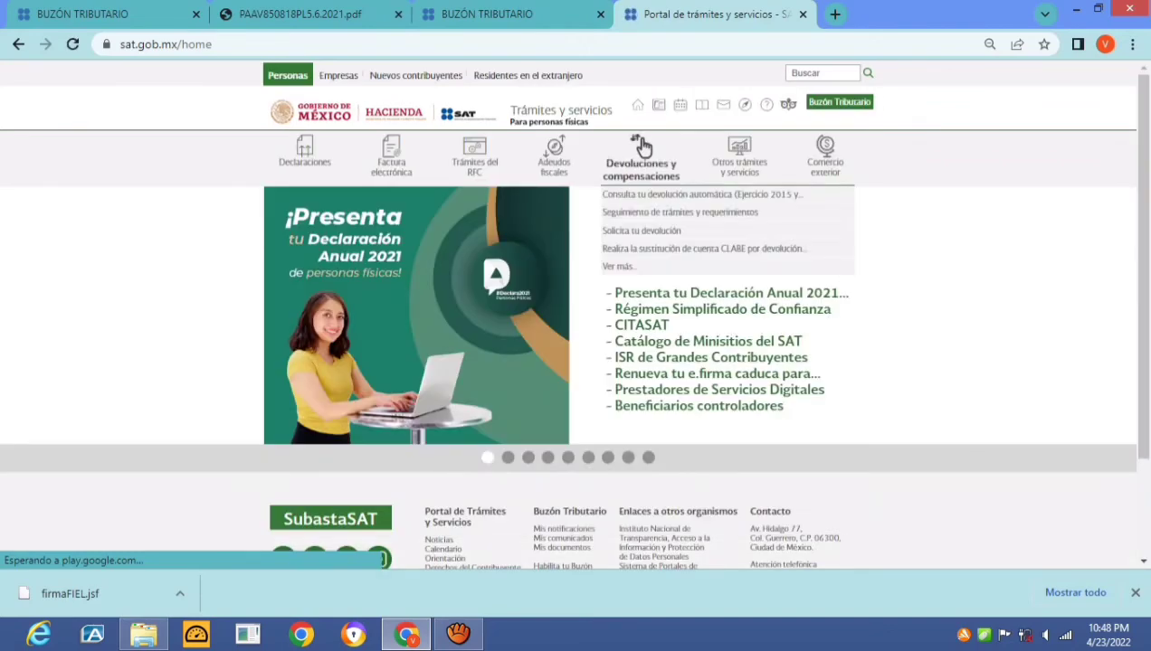
left_click(679, 212)
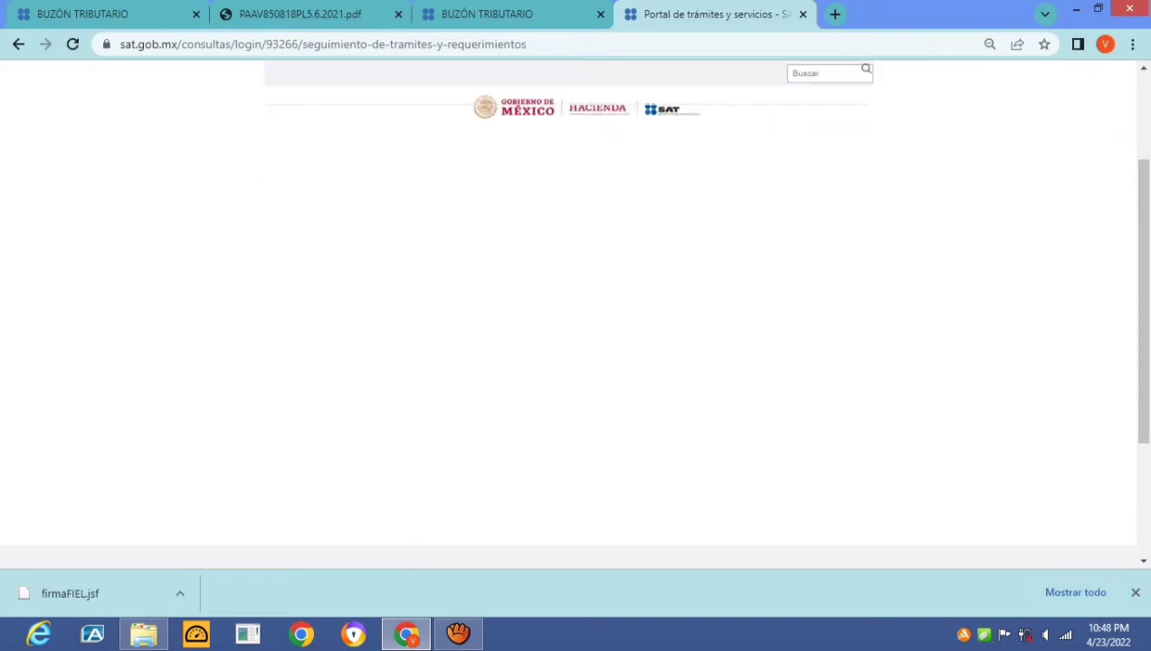
scroll(575, 316, "down", 3)
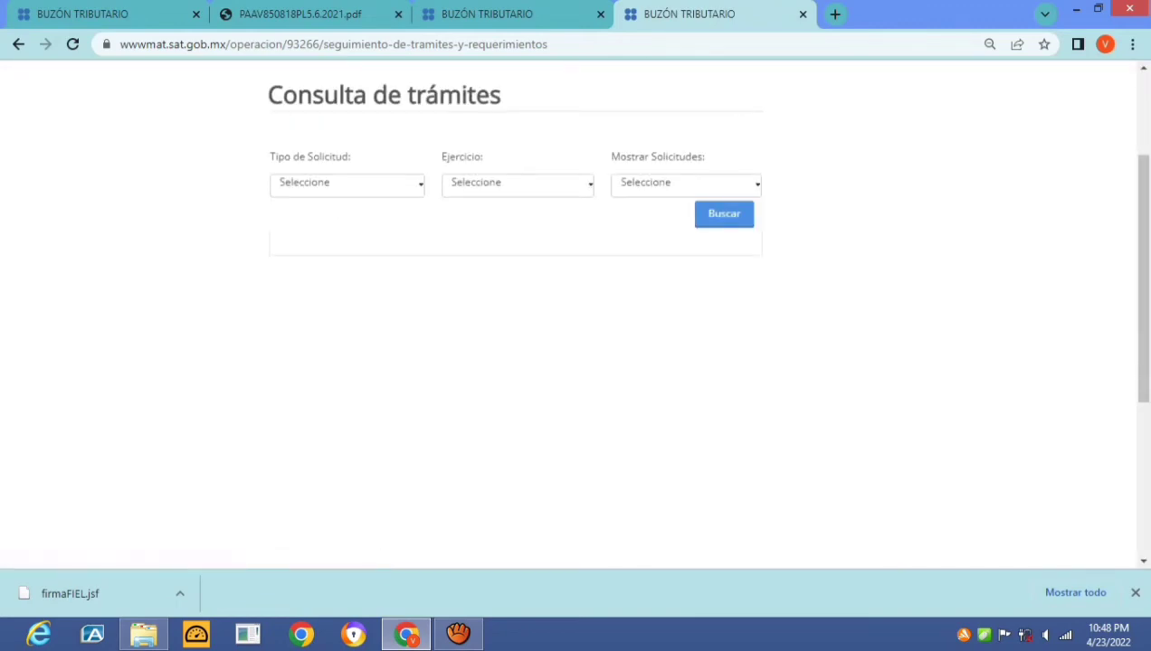
Search for Devolución manual requests for fiscal year 2021 with status En proceso
left_click(347, 184)
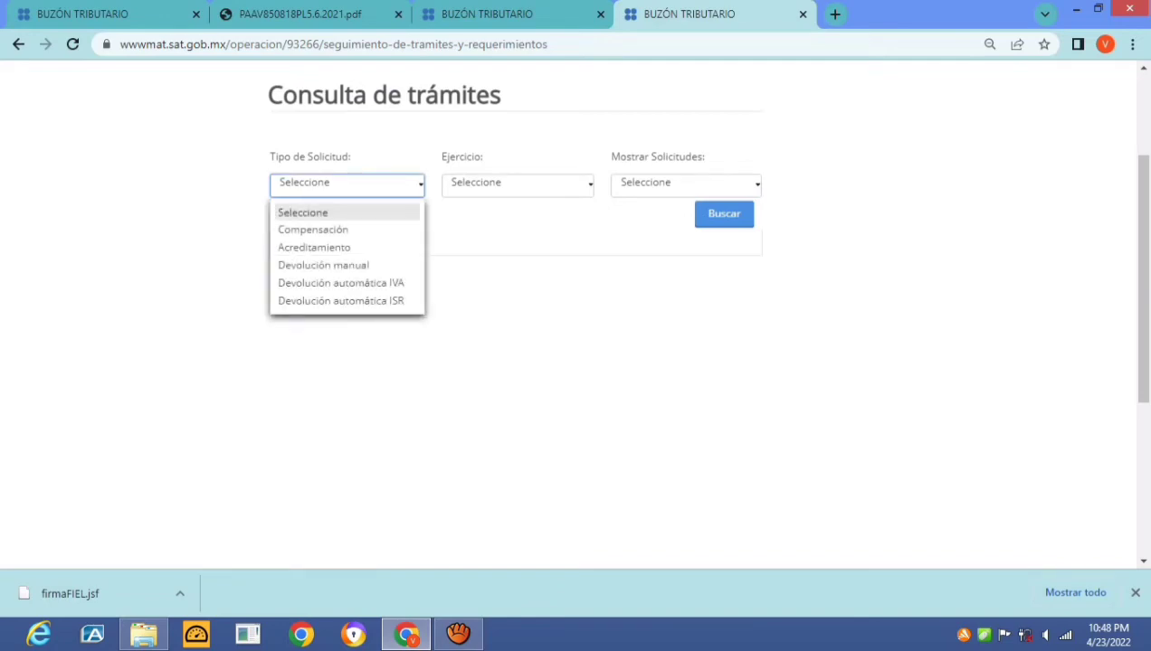
left_click(323, 265)
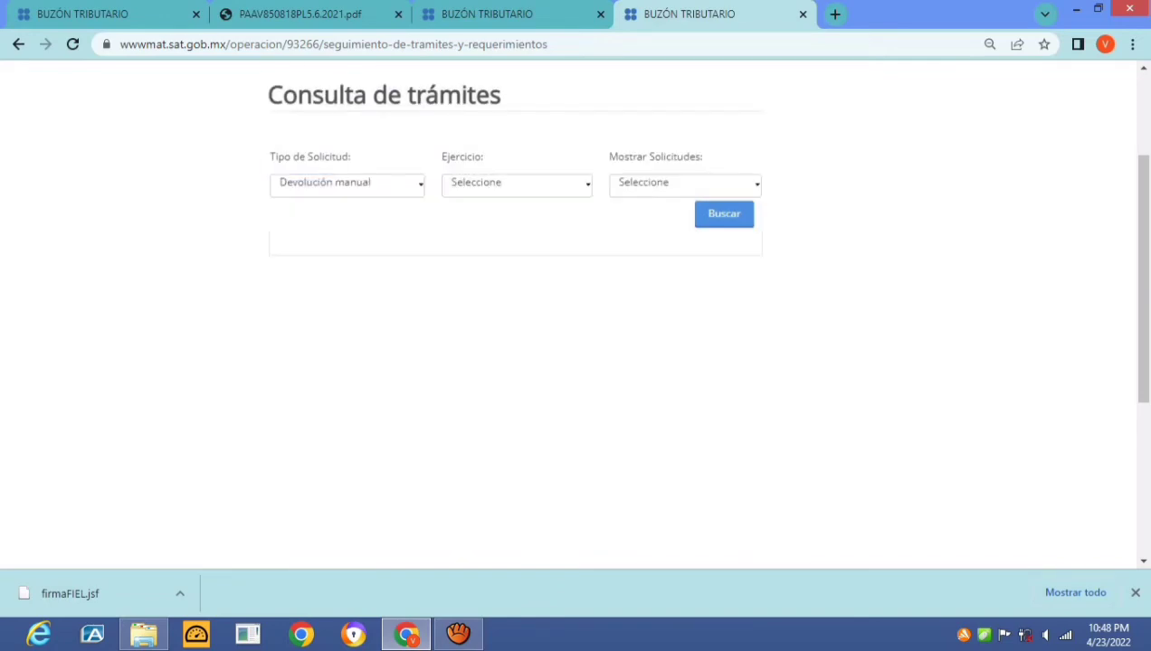
left_click(517, 184)
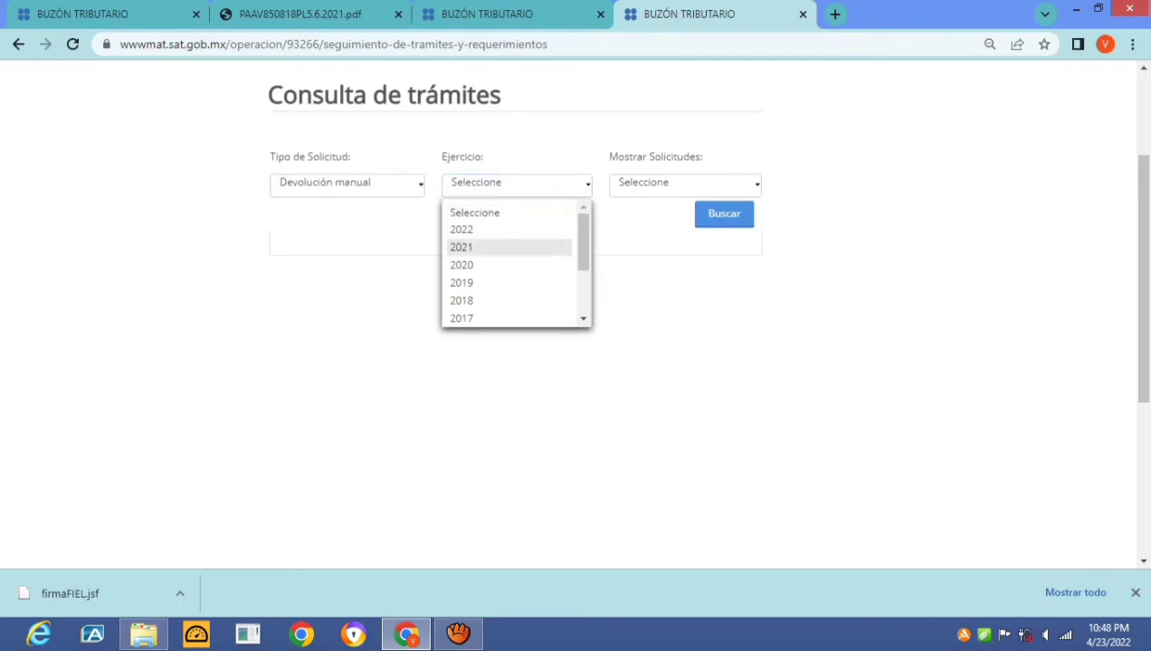
left_click(475, 246)
left_click(685, 184)
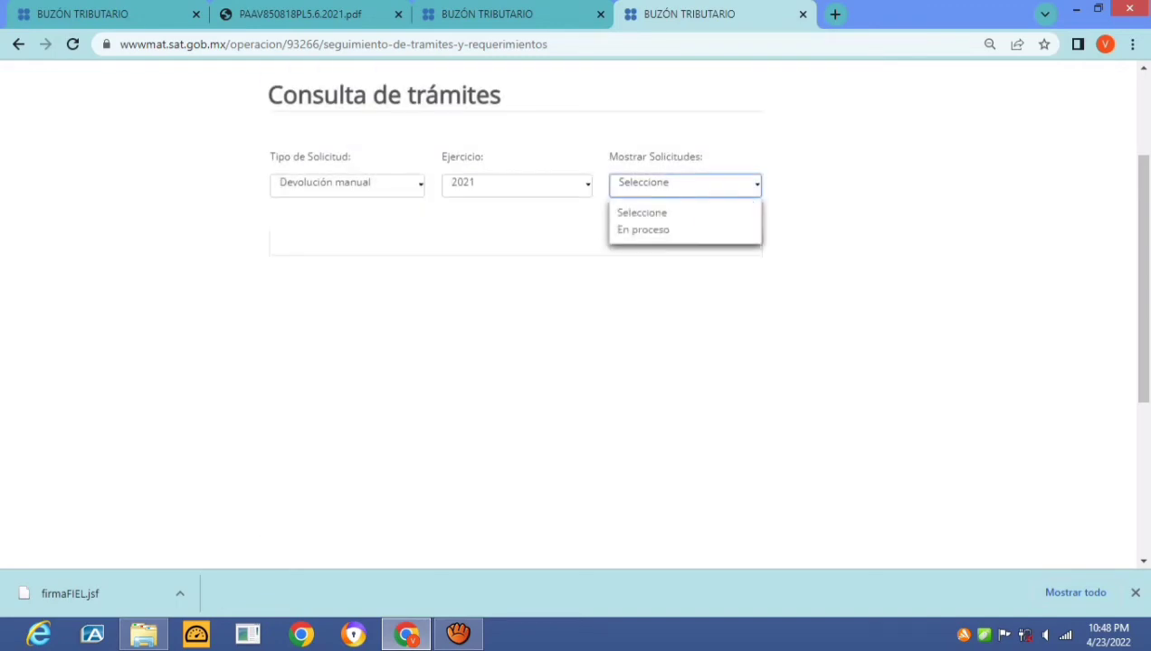
left_click(643, 230)
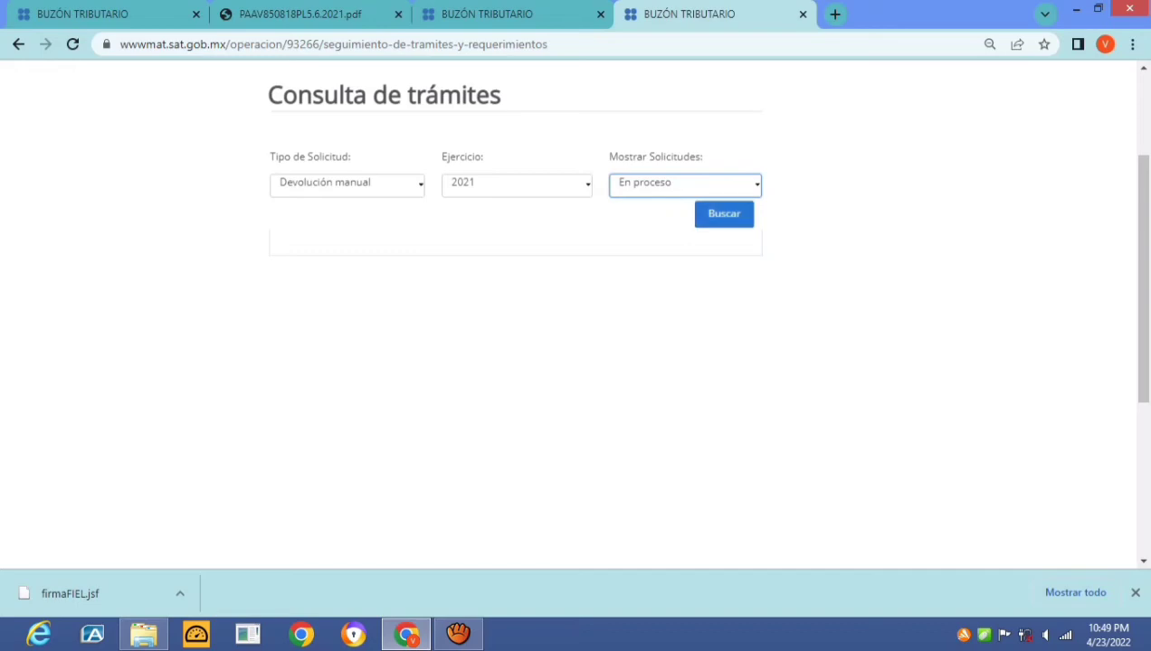
left_click(724, 214)
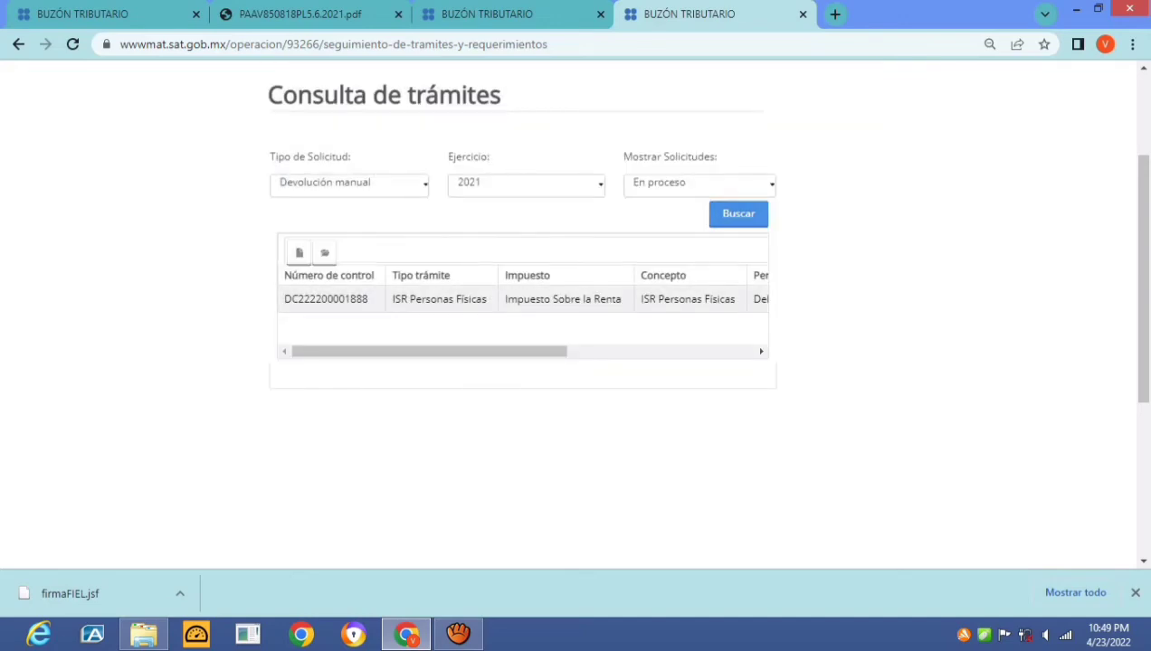
Scroll the results right to see the 25-04-2022 request's Monto a devolver of 7715
scroll(522, 299, "right", 1)
scroll(523, 299, "right", 1)
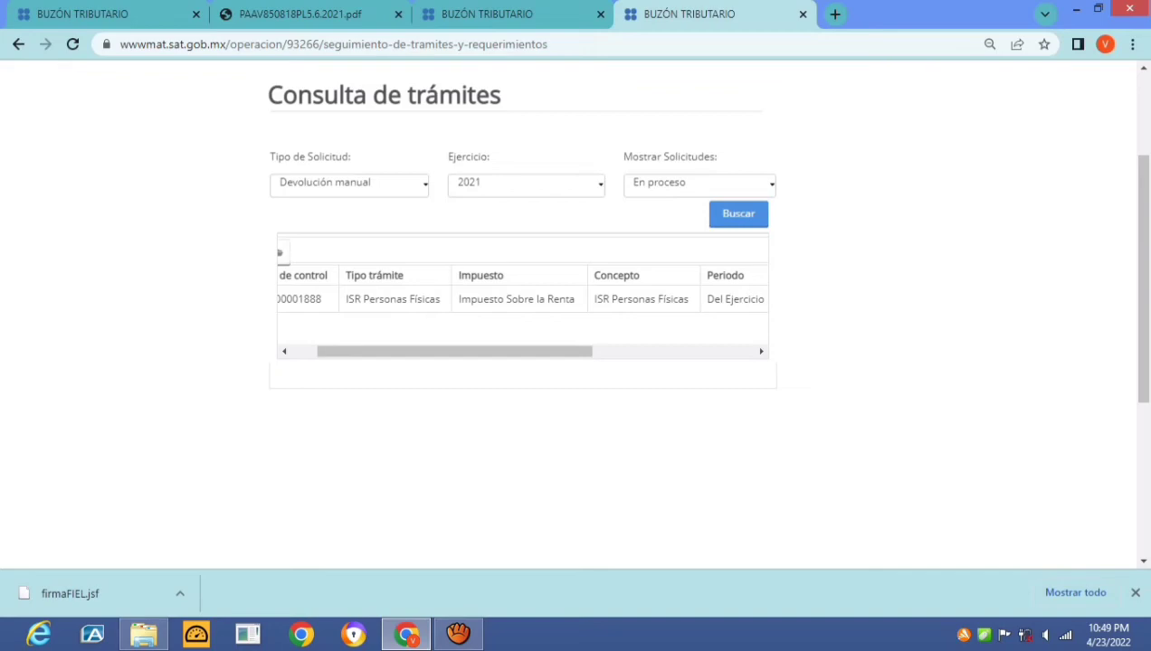
scroll(520, 299, "right", 2)
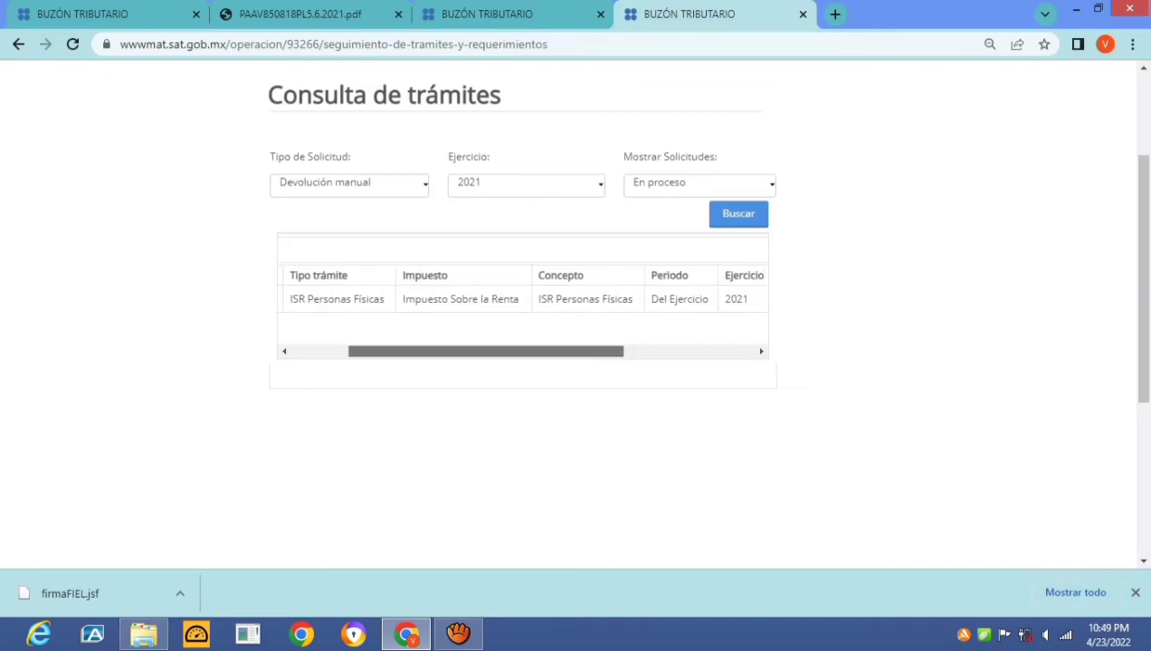
scroll(520, 299, "right", 1)
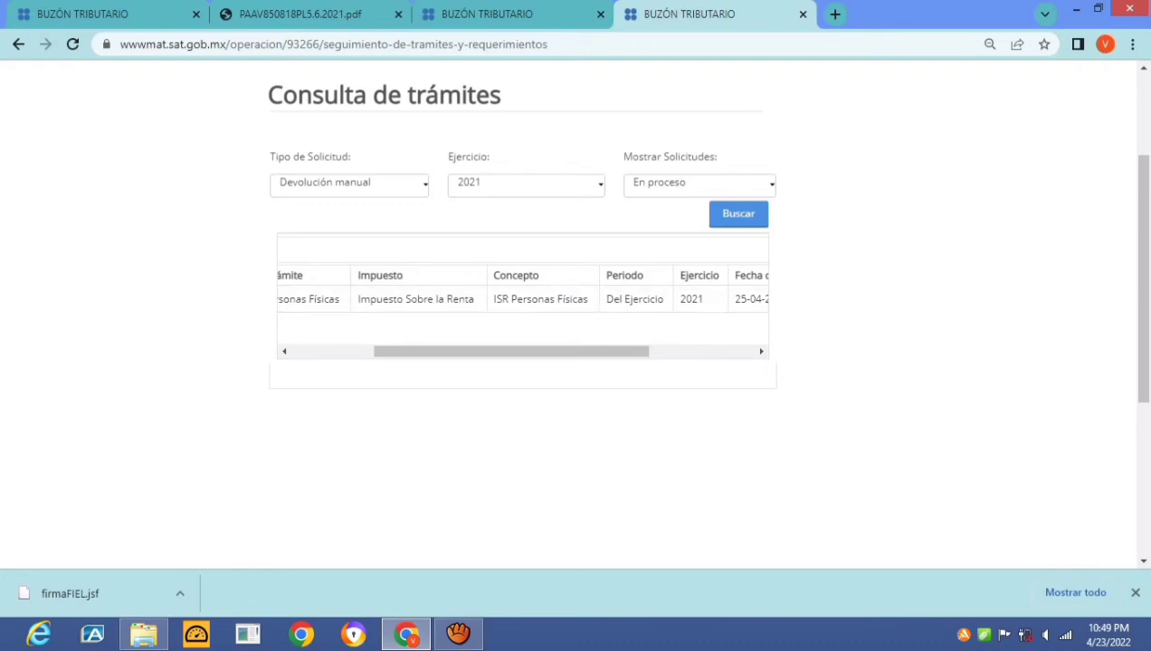
scroll(520, 298, "right", 2)
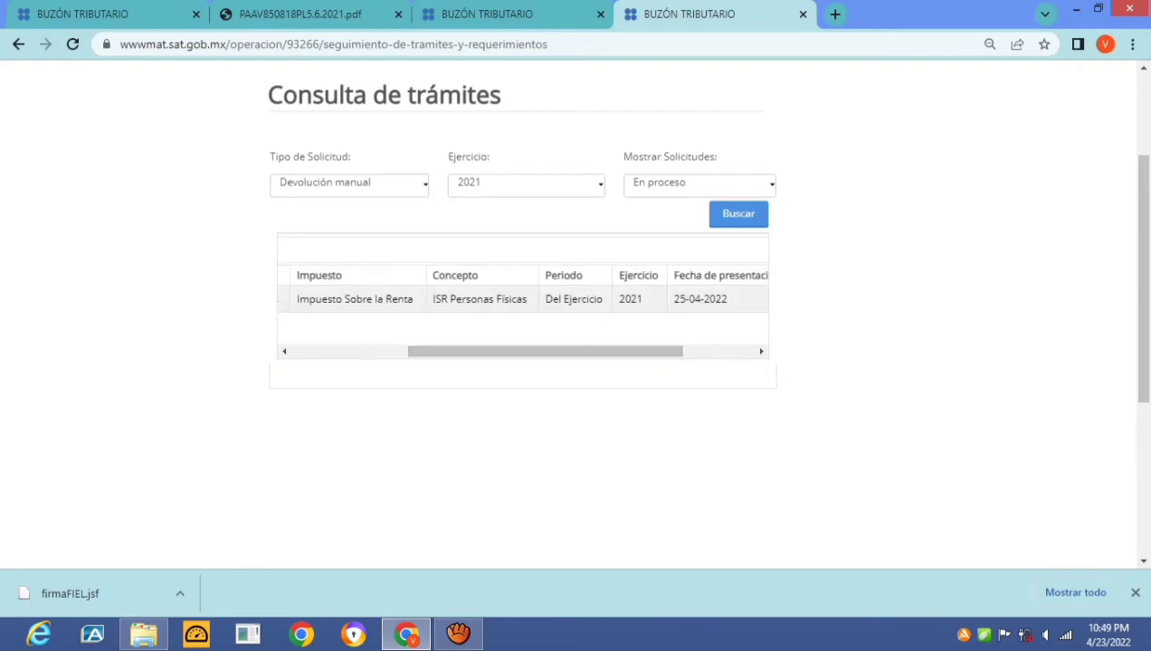
scroll(520, 299, "right", 3)
scroll(520, 298, "right", 1)
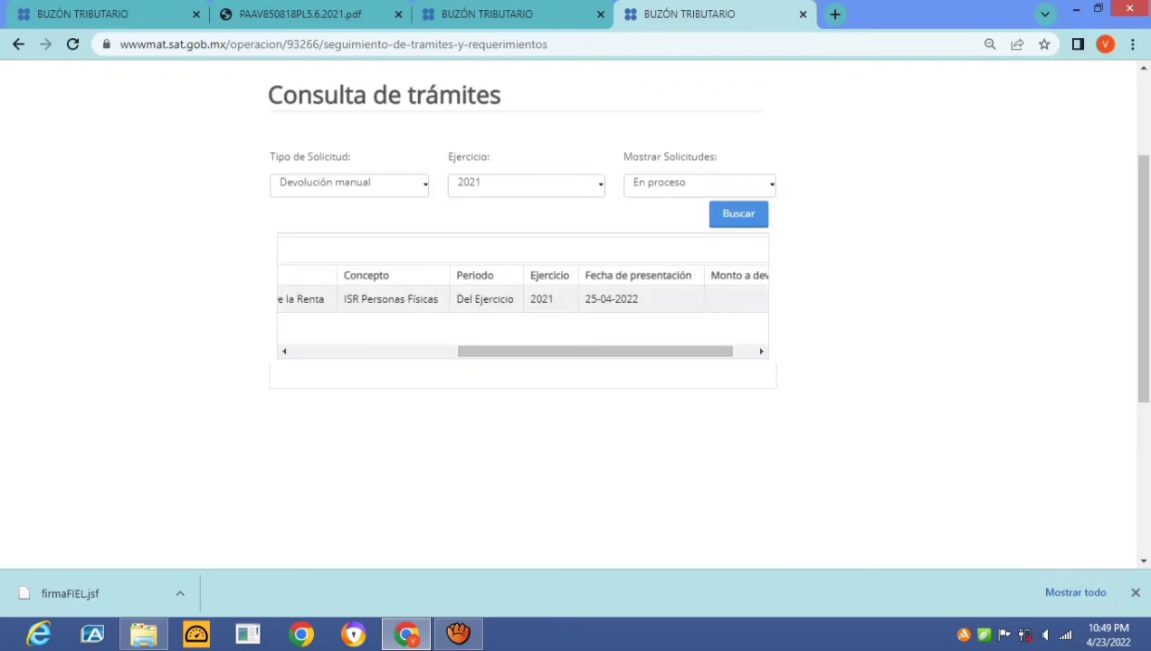
scroll(520, 298, "right", 2)
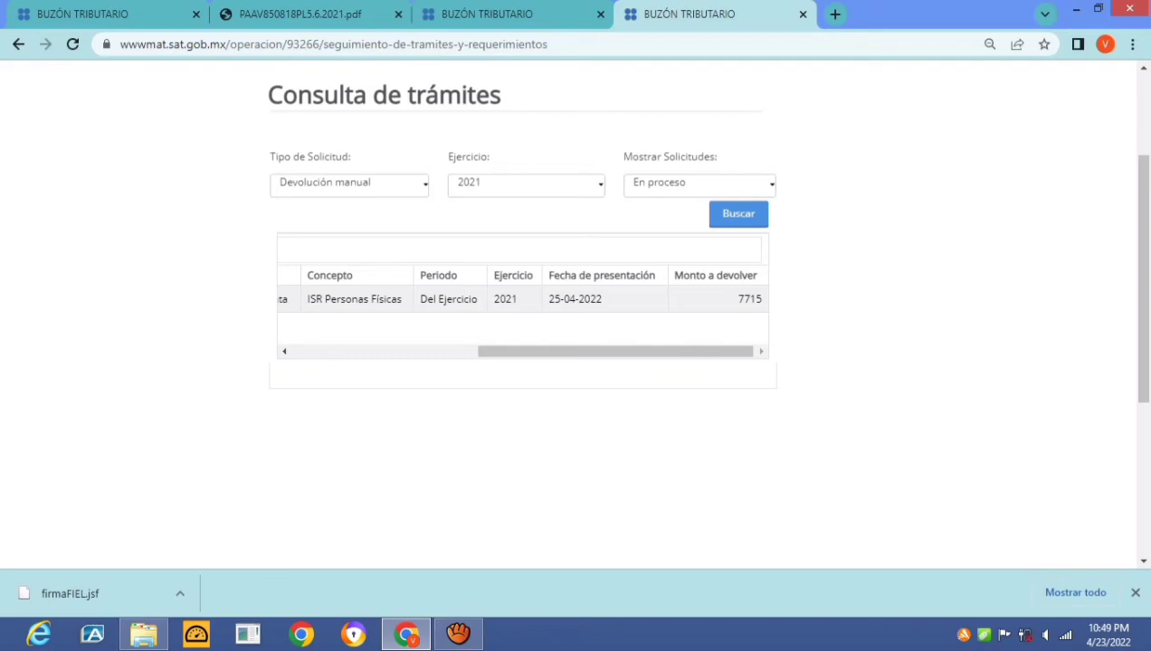
Check dates in the system calendar, advancing it to May 2022
left_click(1108, 635)
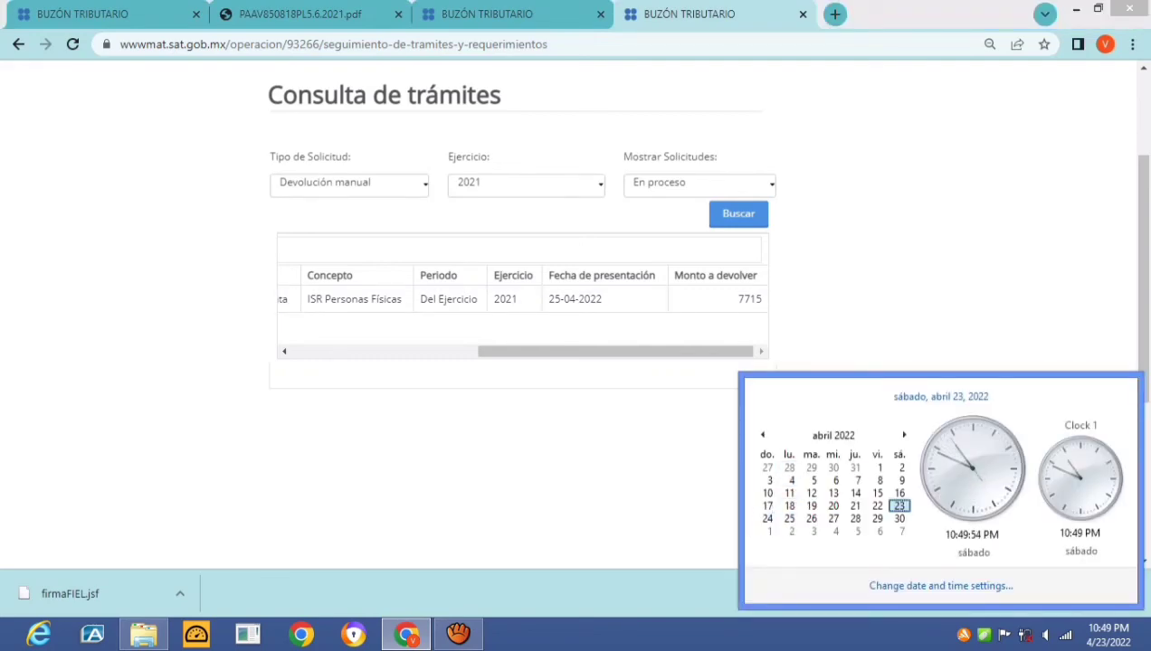
key("Escape")
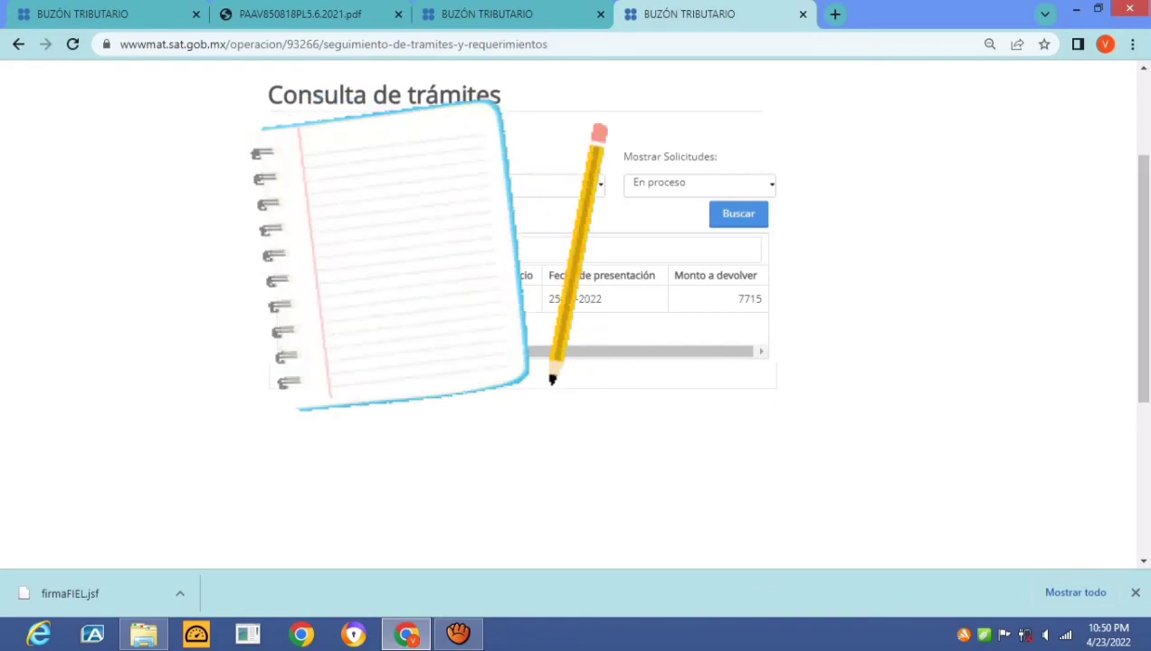
scroll(575, 316, "up", 2)
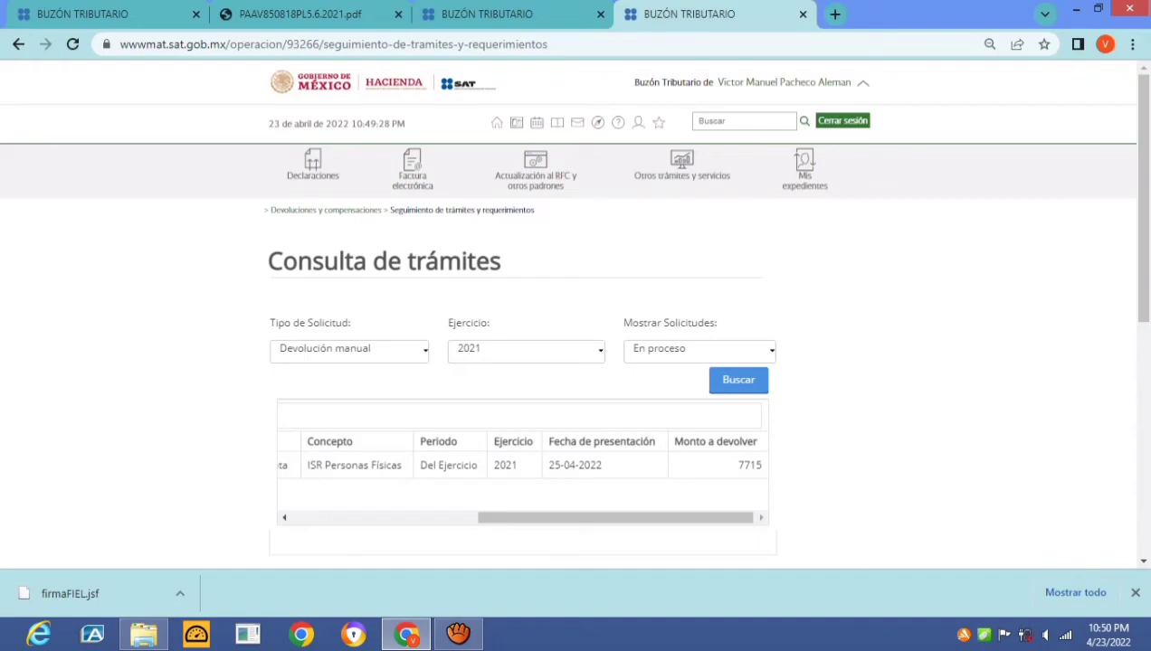
left_click(1108, 634)
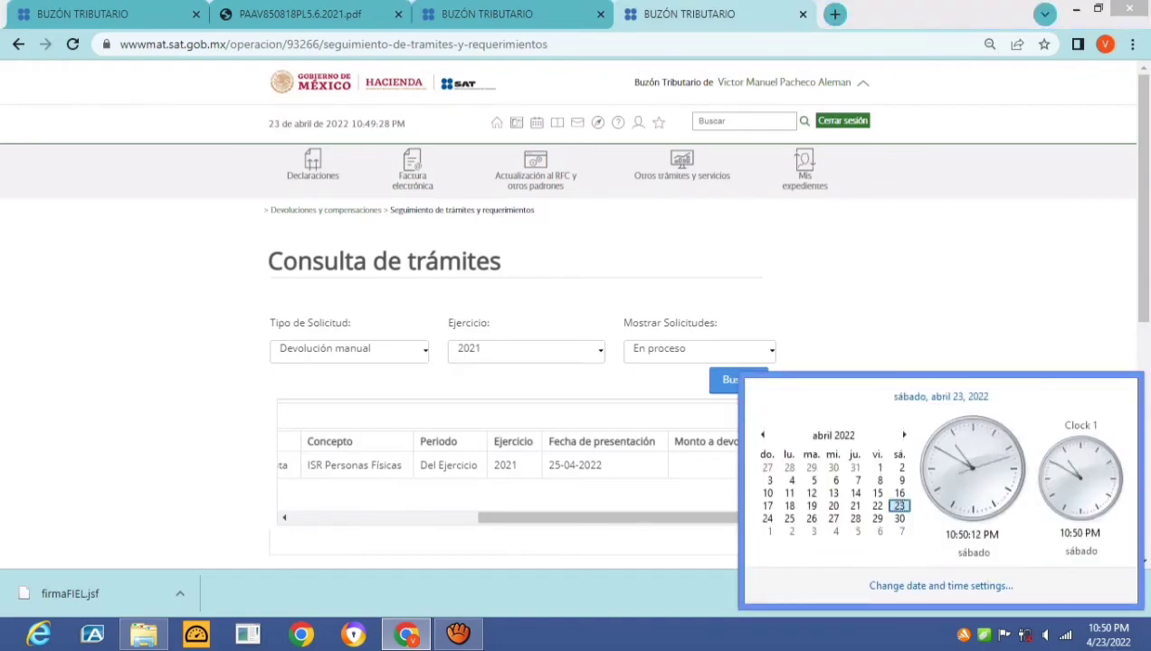
left_click(904, 435)
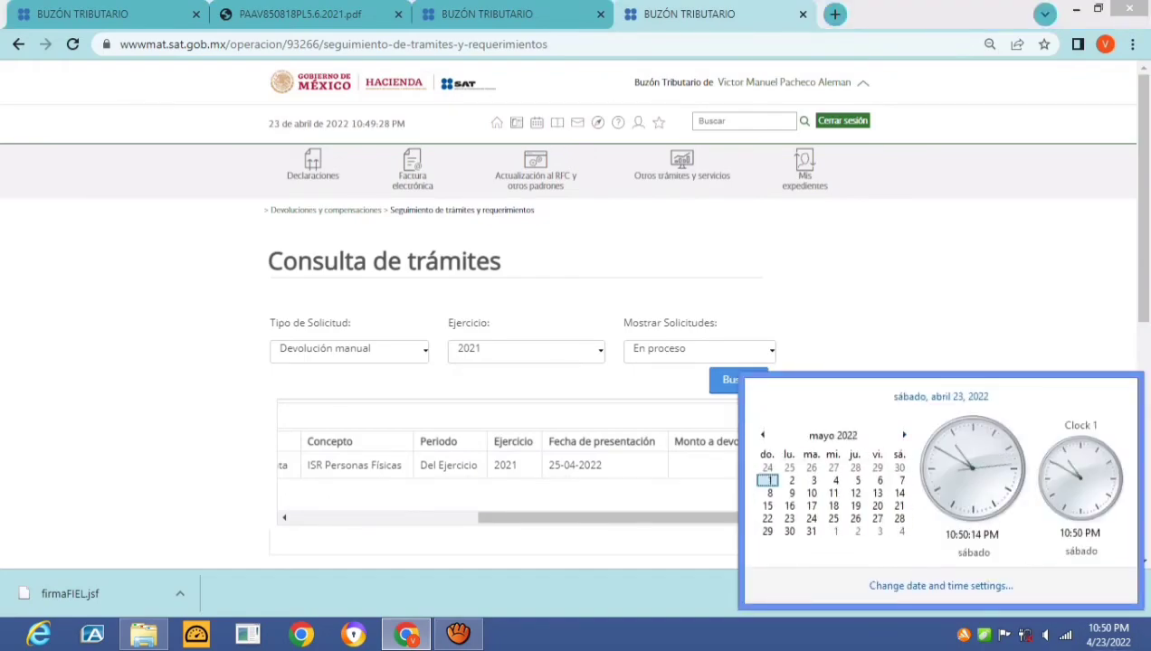
key("Escape")
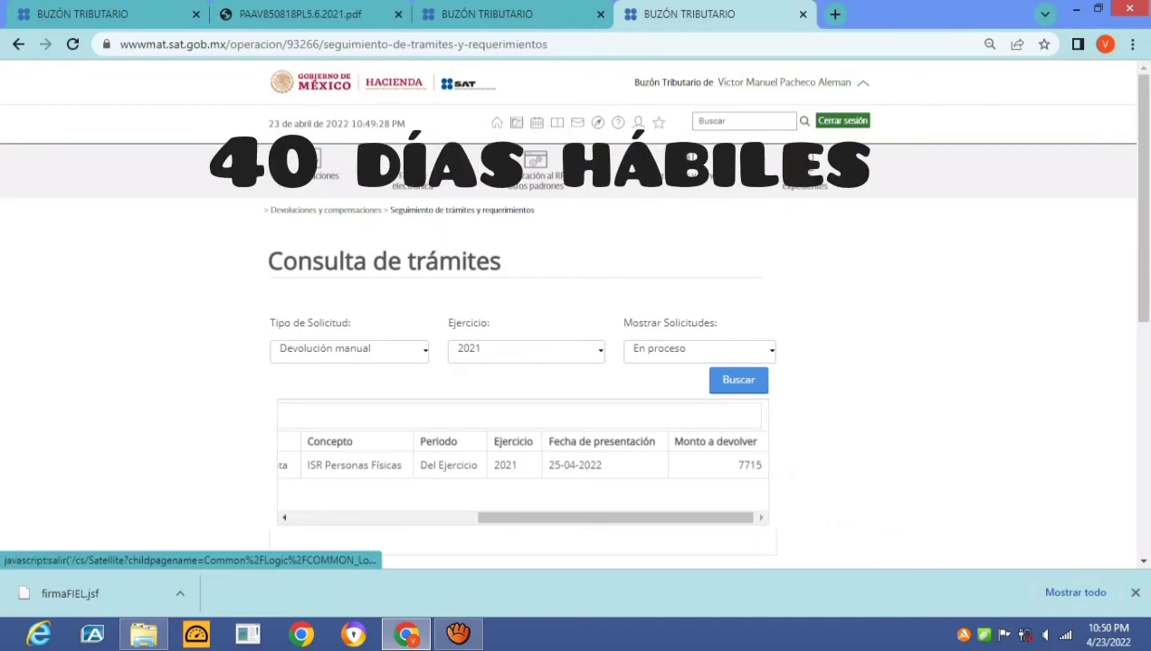
Sign out of the tax mailbox session and switch to the annual declaration PDF tab
left_click(843, 120)
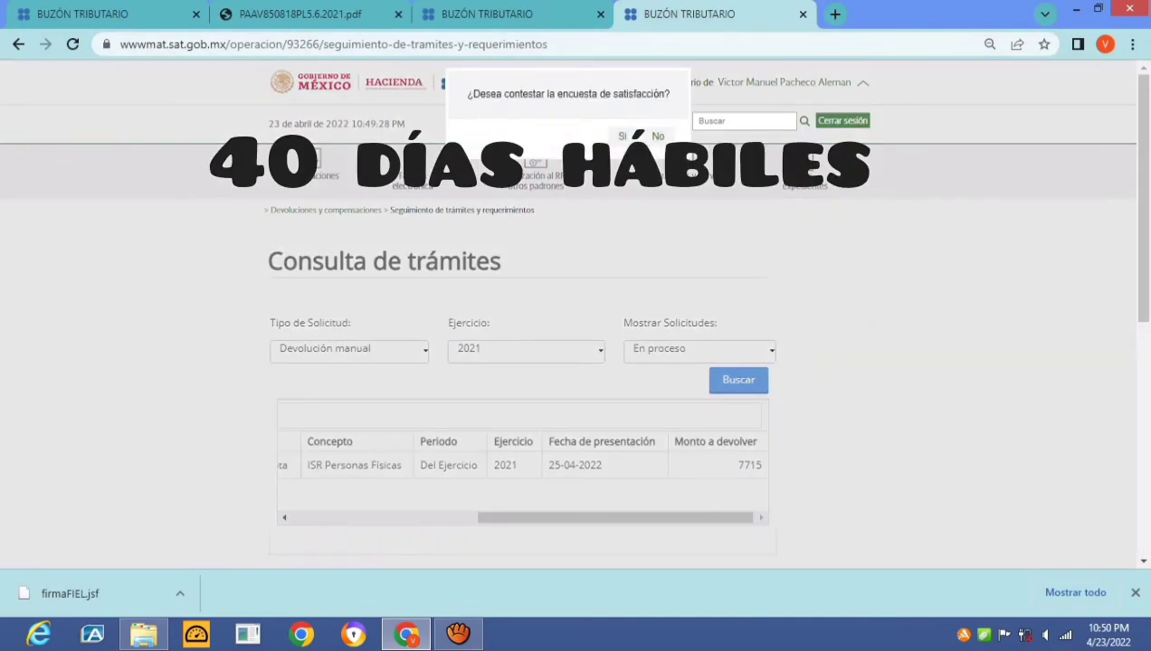
key("ctrl+shift+Tab")
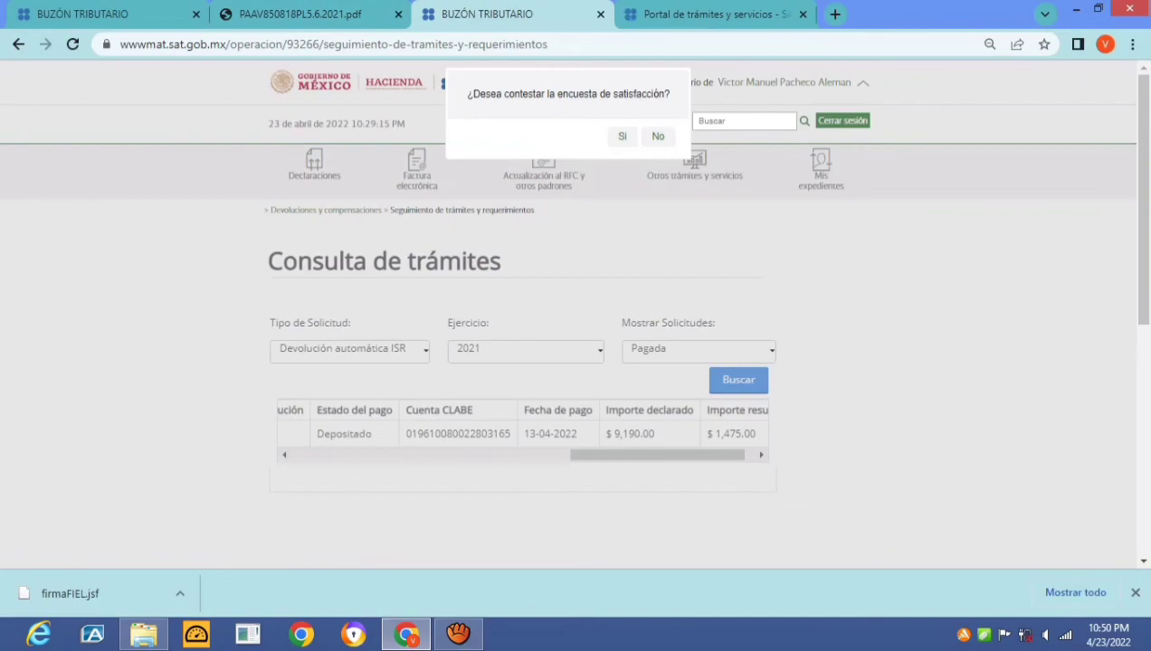
key("ctrl+shift+Tab")
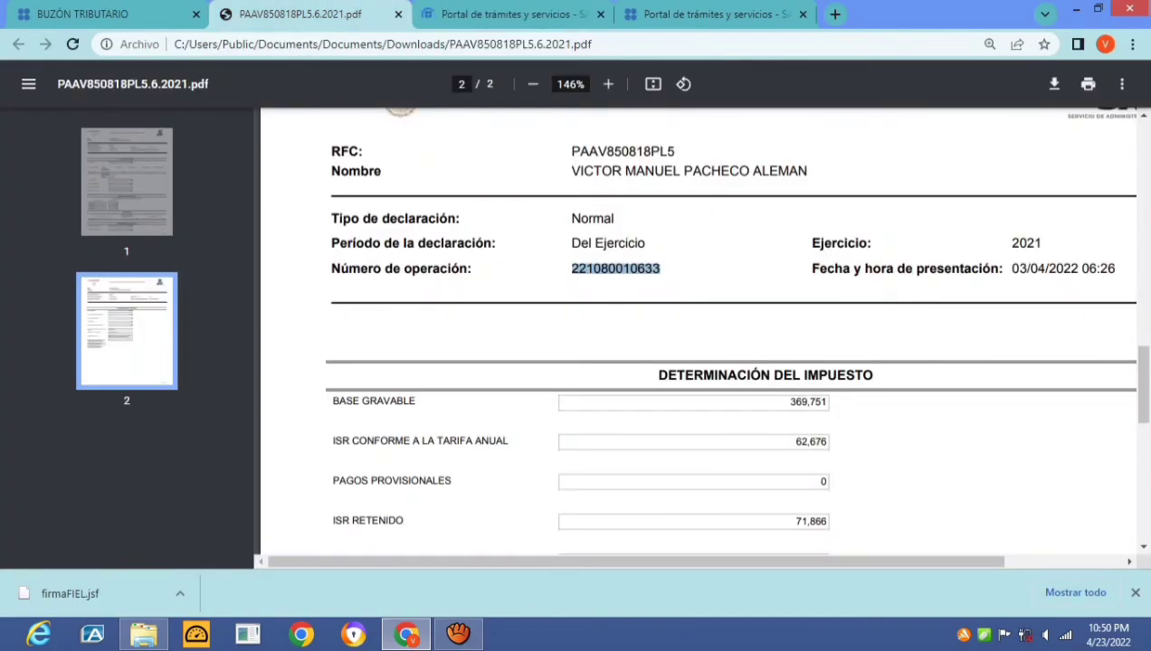
On the first Buzón Tributario tab, answer No to the satisfaction survey
key("ctrl+shift+Tab")
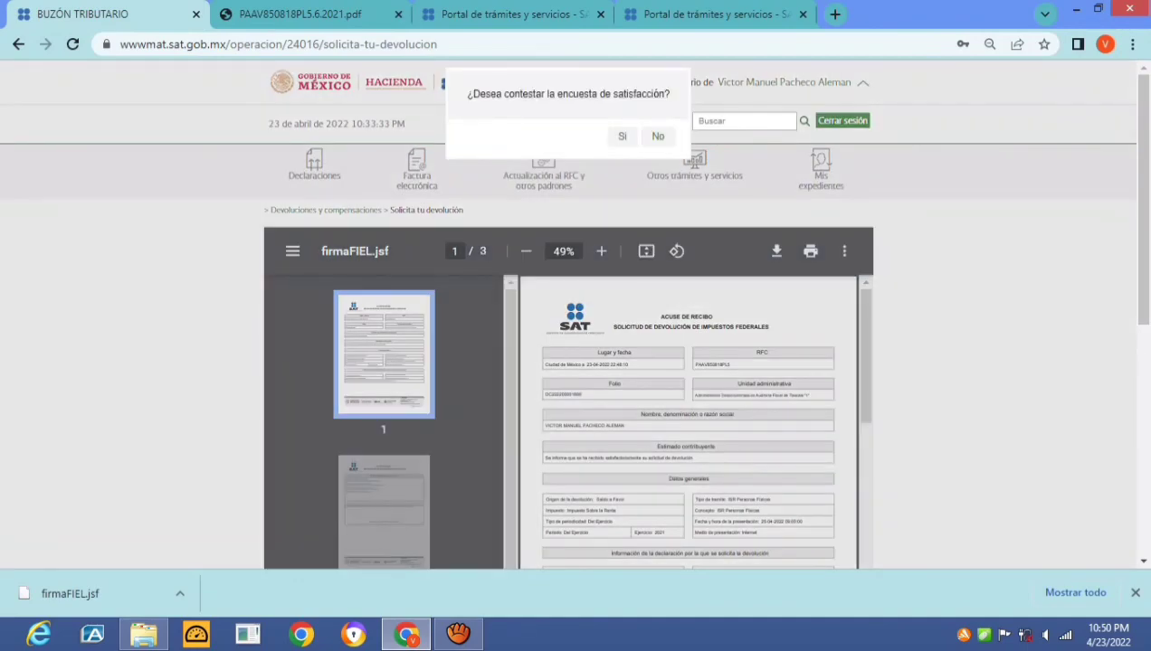
left_click(658, 135)
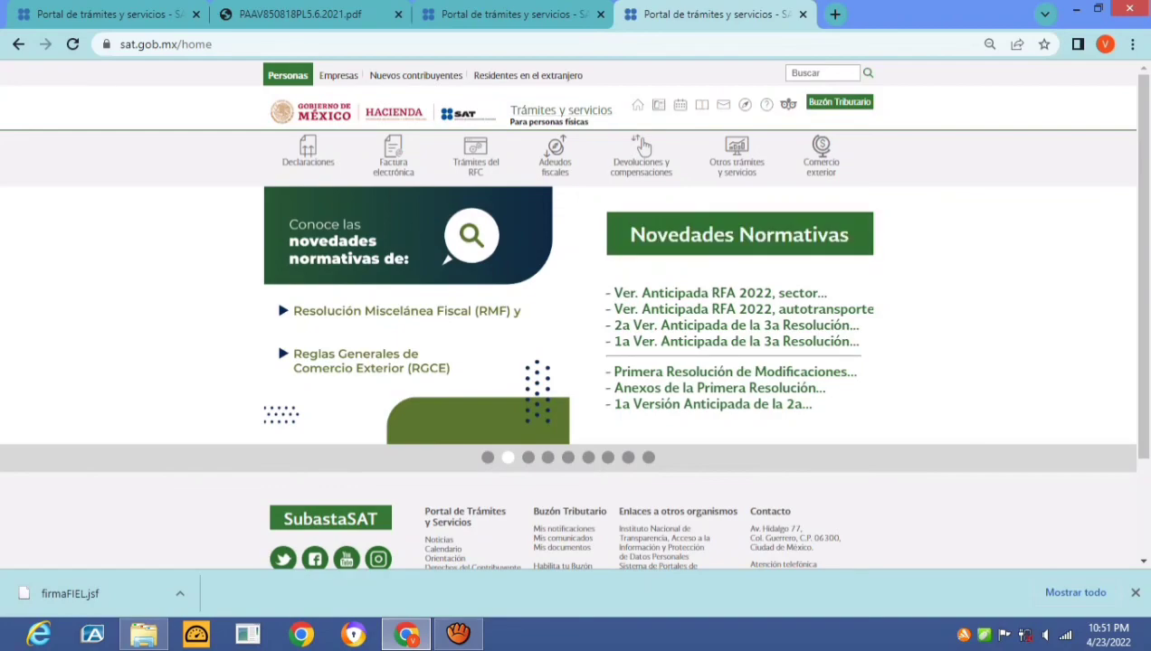
Open the Seguimiento de trámites y requerimientos password login and begin typing the taxpayer's RFC
mouse_move(641, 146)
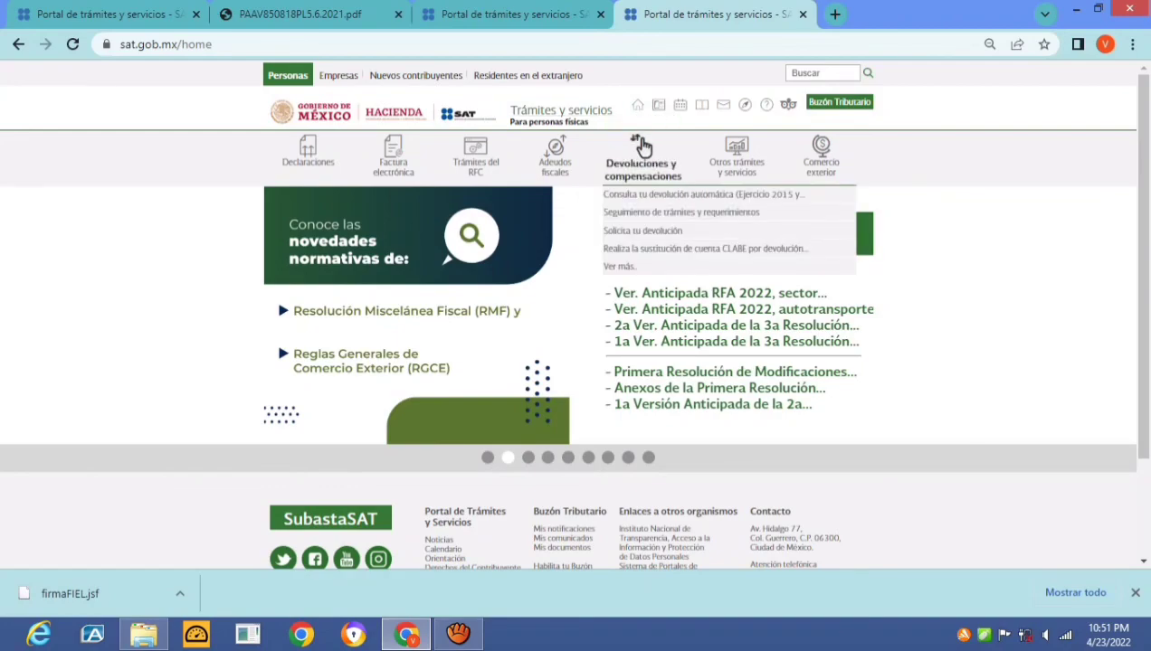
left_click(680, 212)
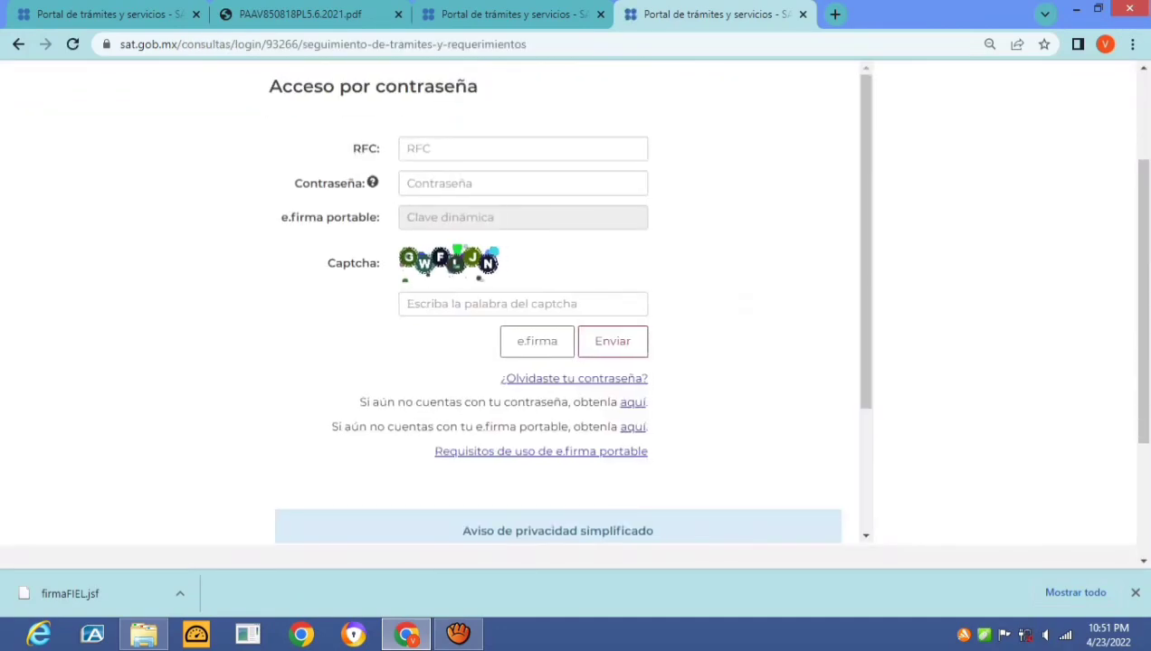
left_click(639, 147)
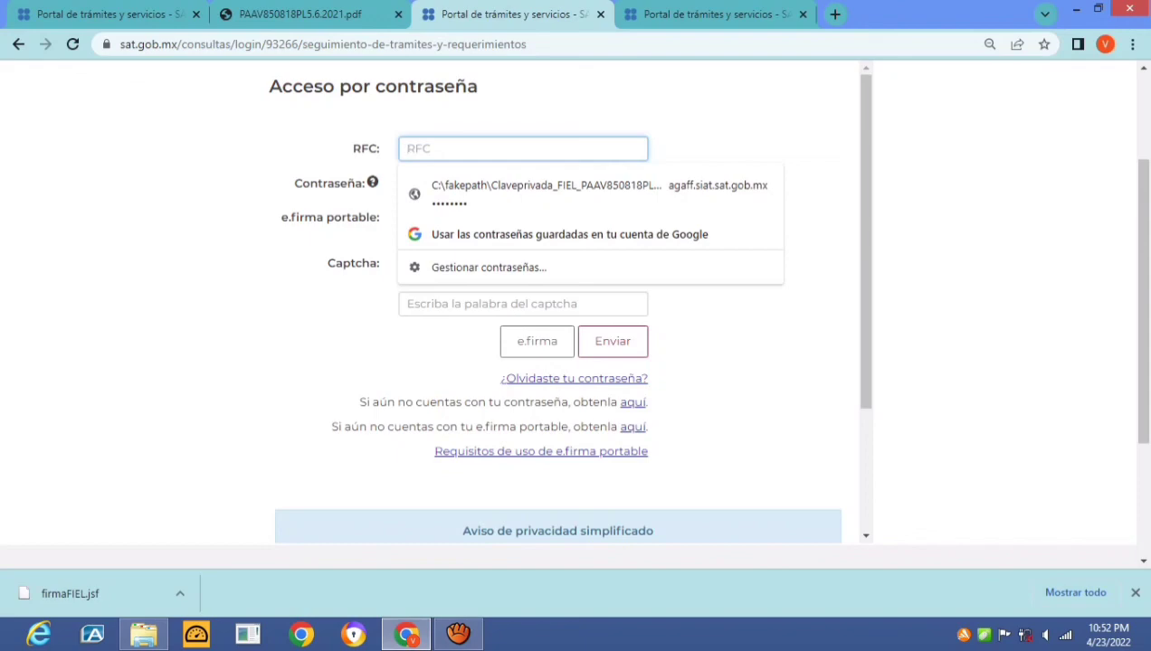
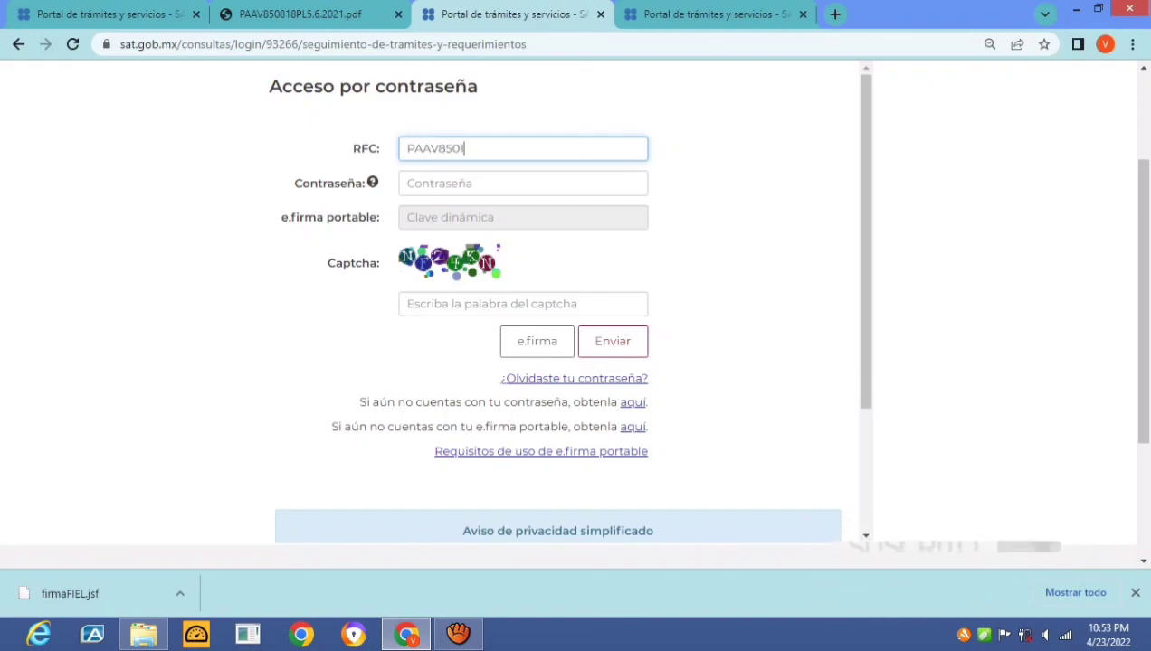